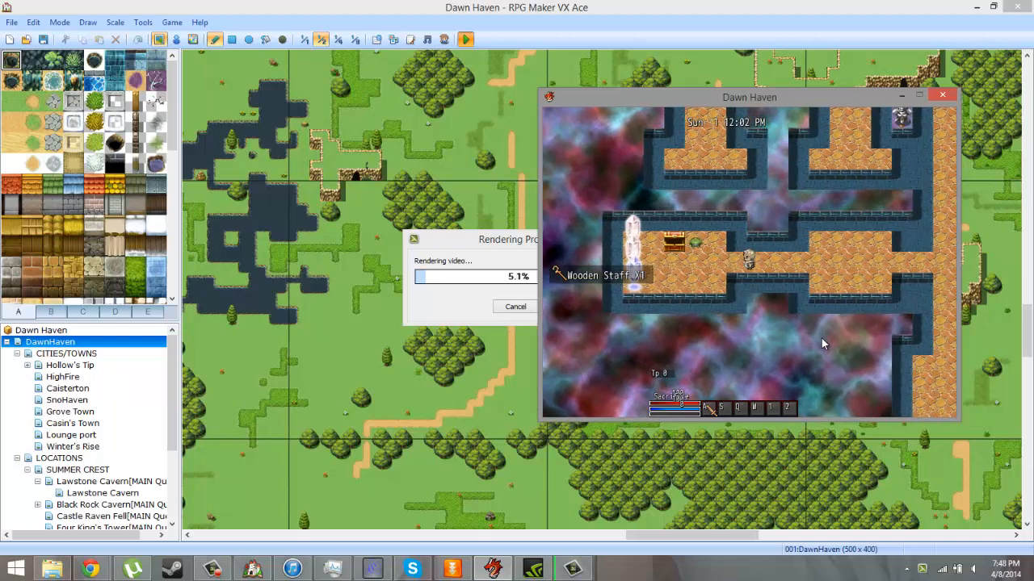
- Move the playtest window aside and walk the character along the corridor and back to the treasure chest
{"action": "key", "text": "Right"}
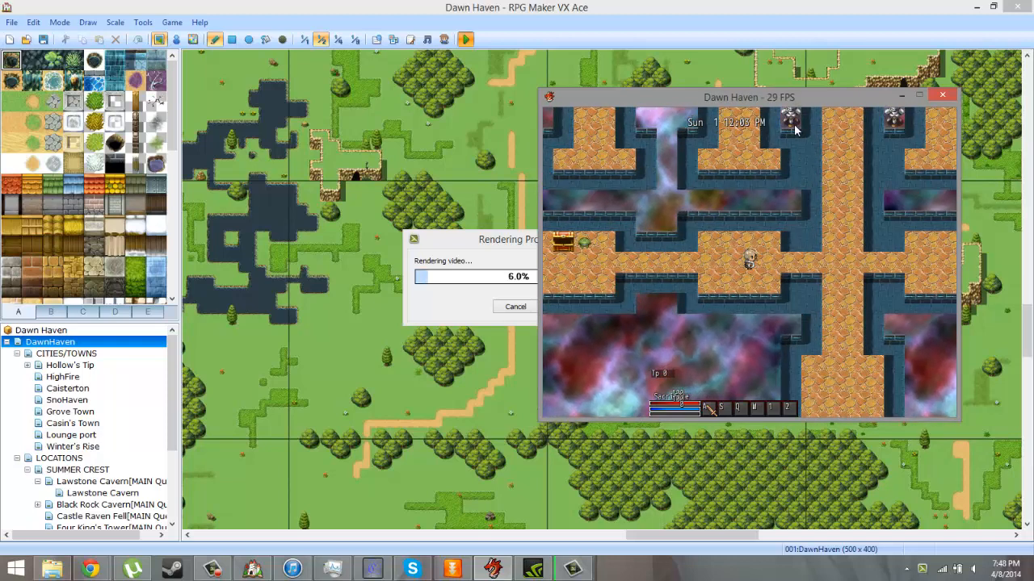
{"action": "left_click_drag", "start_coordinate": [787, 100], "coordinate": [580, 98]}
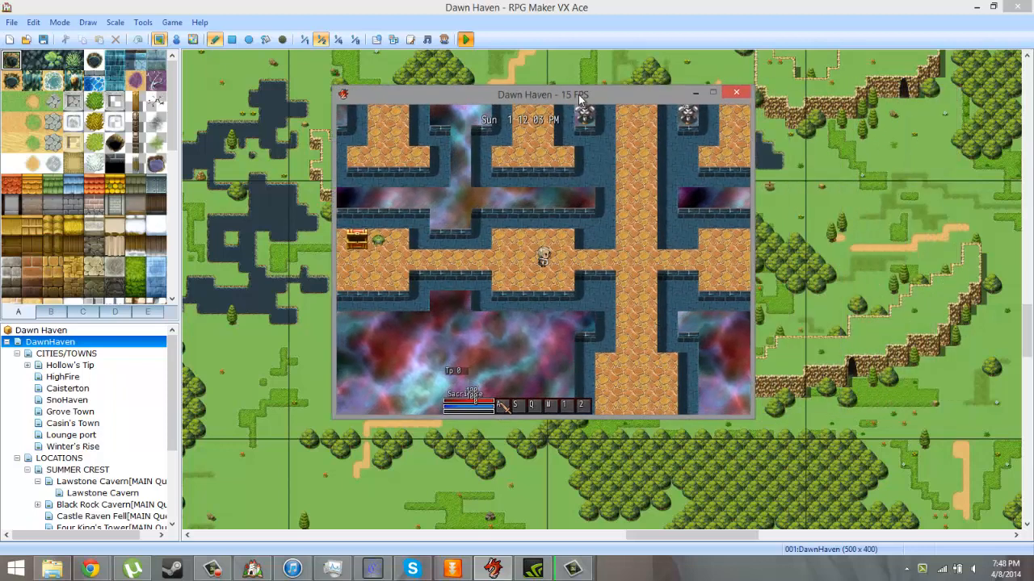
{"action": "key", "text": "Escape"}
{"action": "key", "text": "Escape"}
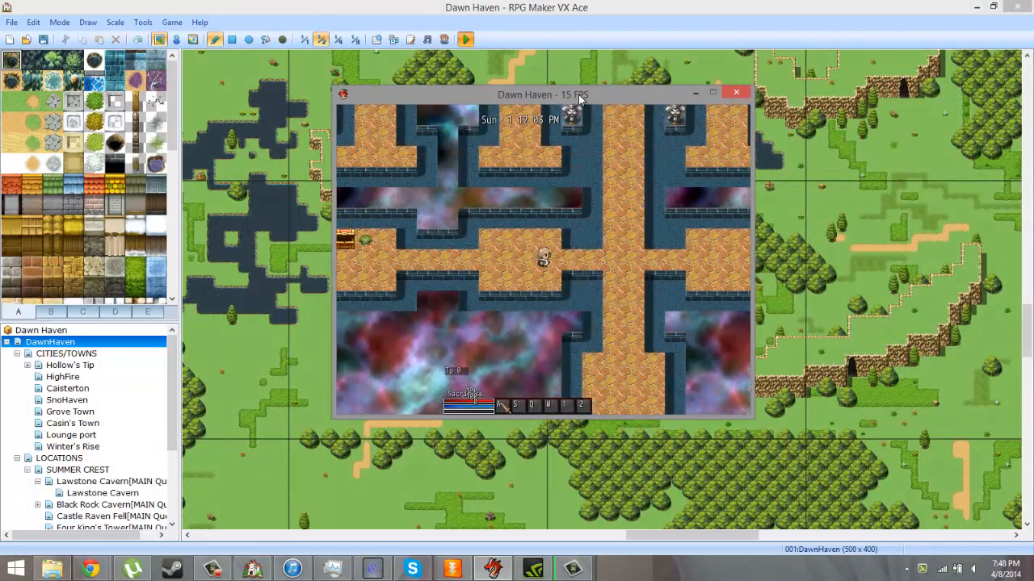
{"action": "key", "text": "Left"}
{"action": "key", "text": "Left"}
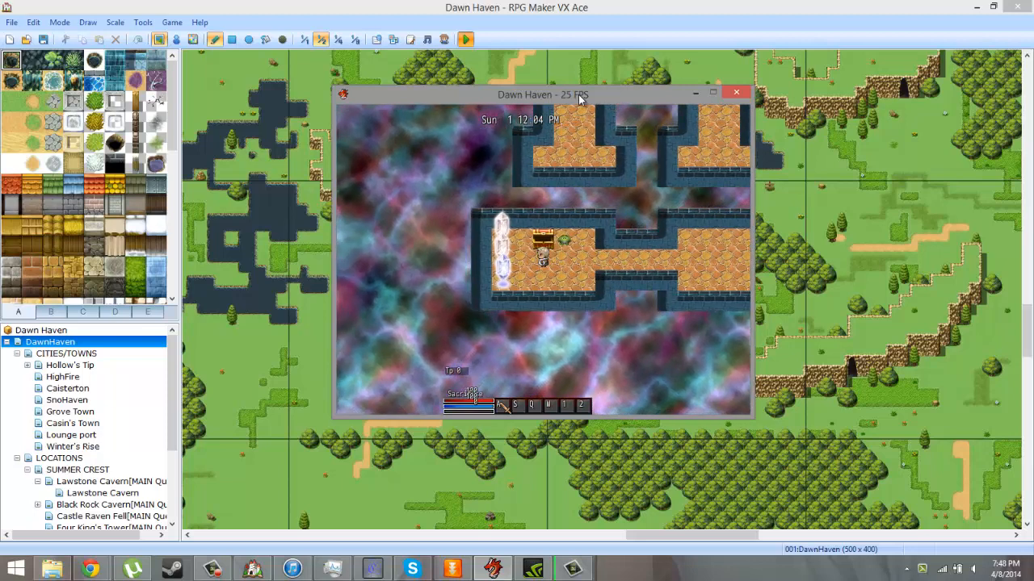
{"action": "key", "text": "Right"}
- Unequip the Wooden Sword from the character's Weapon slot on the Equipment screen
{"action": "key", "text": "Escape"}
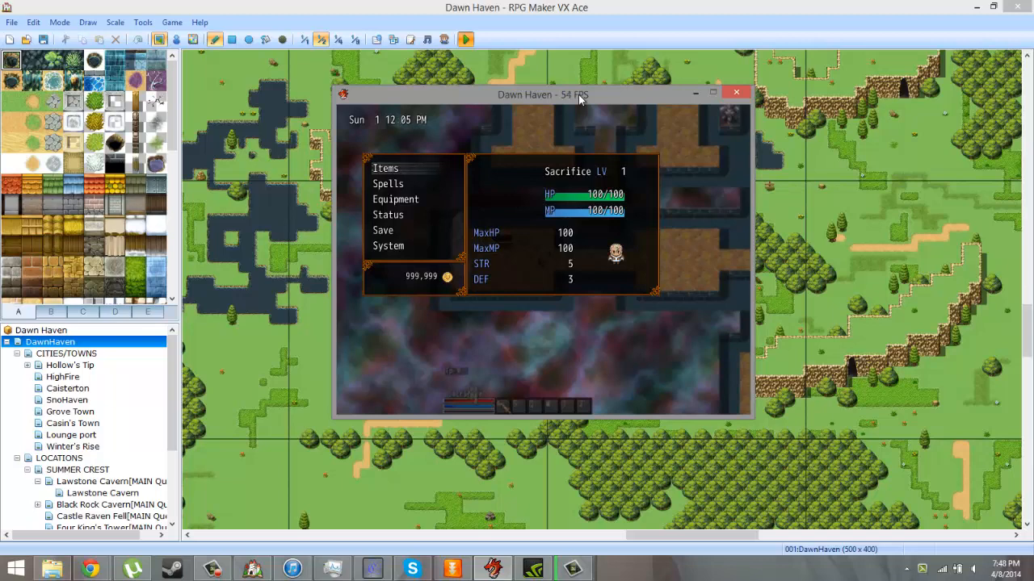
{"action": "key", "text": "Down"}
{"action": "key", "text": "Down"}
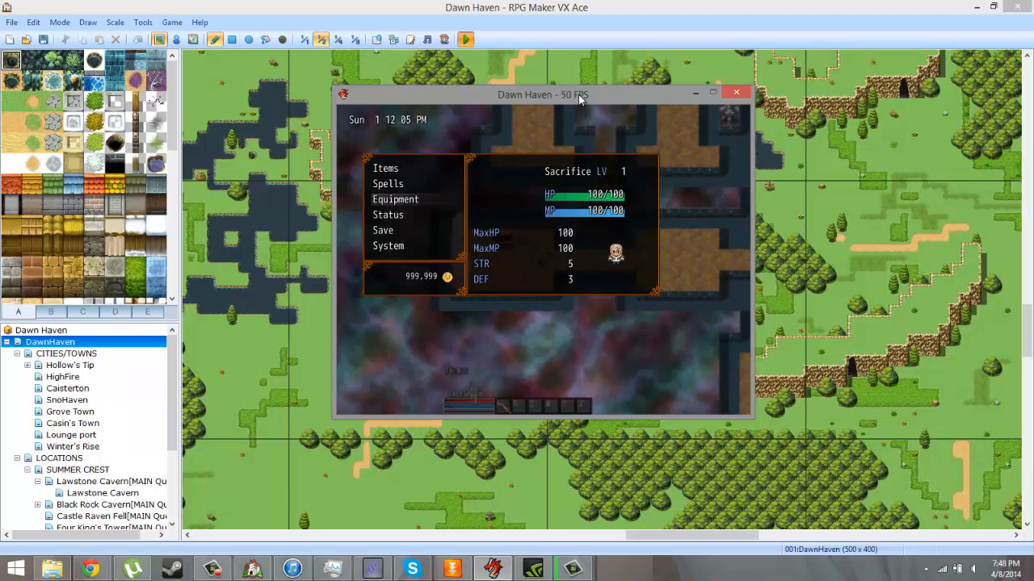
{"action": "key", "text": "Return"}
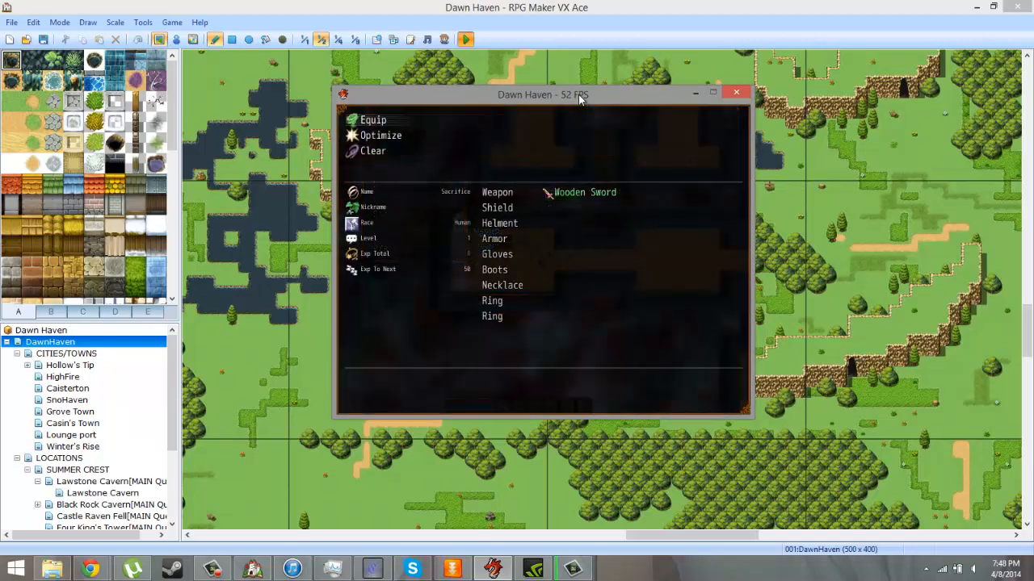
{"action": "key", "text": "Return"}
{"action": "key", "text": "Down"}
{"action": "key", "text": "Down"}
{"action": "key", "text": "Return"}
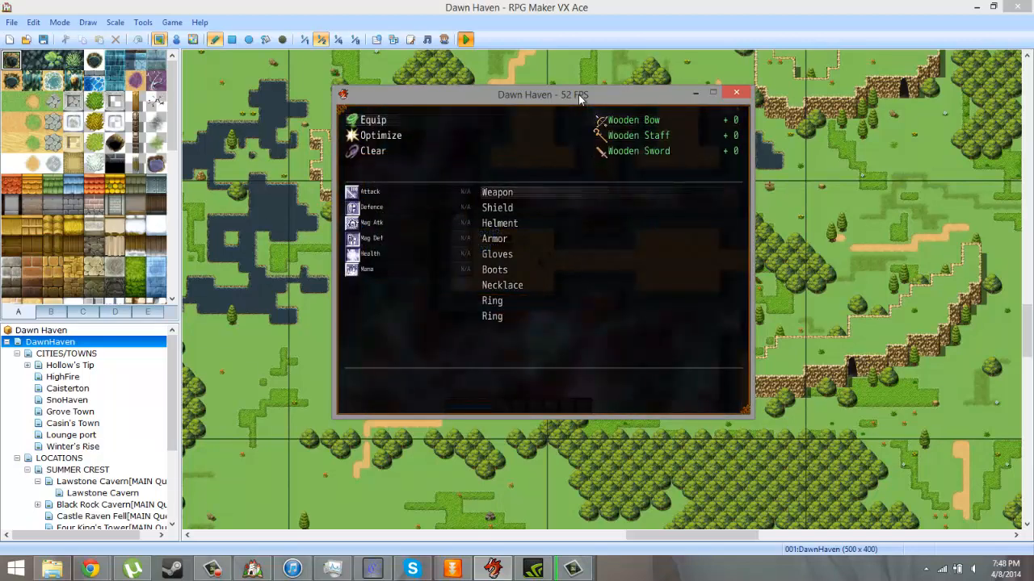
- Leave the Equipment screen, check the character's STR in the main menu and return to the map
{"action": "key", "text": "Down"}
{"action": "key", "text": "Down"}
{"action": "key", "text": "Up"}
{"action": "key", "text": "Up"}
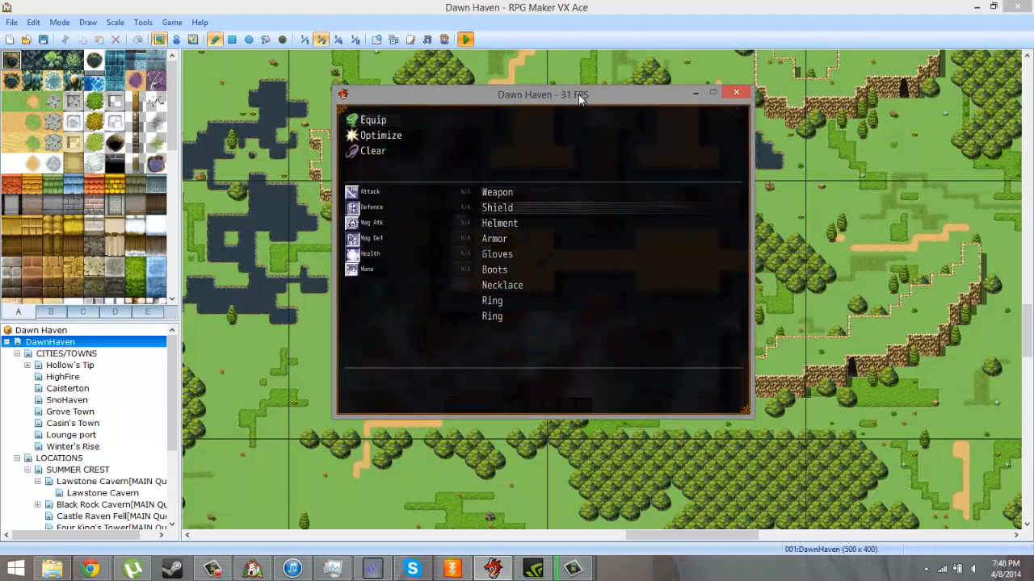
{"action": "key", "text": "Escape"}
{"action": "key", "text": "Escape"}
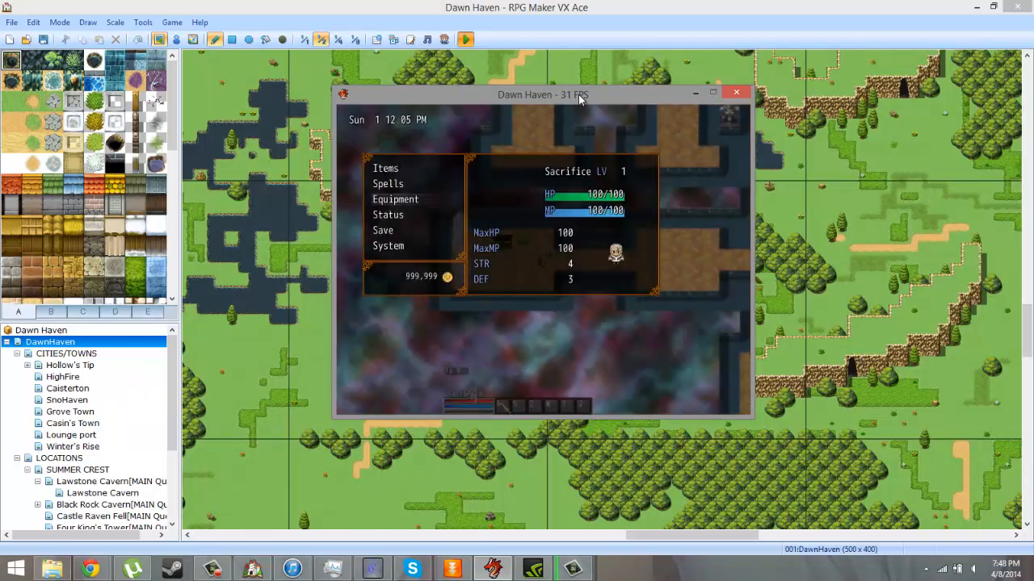
{"action": "key", "text": "Escape"}
{"action": "key", "text": "Escape"}
{"action": "key", "text": "Escape"}
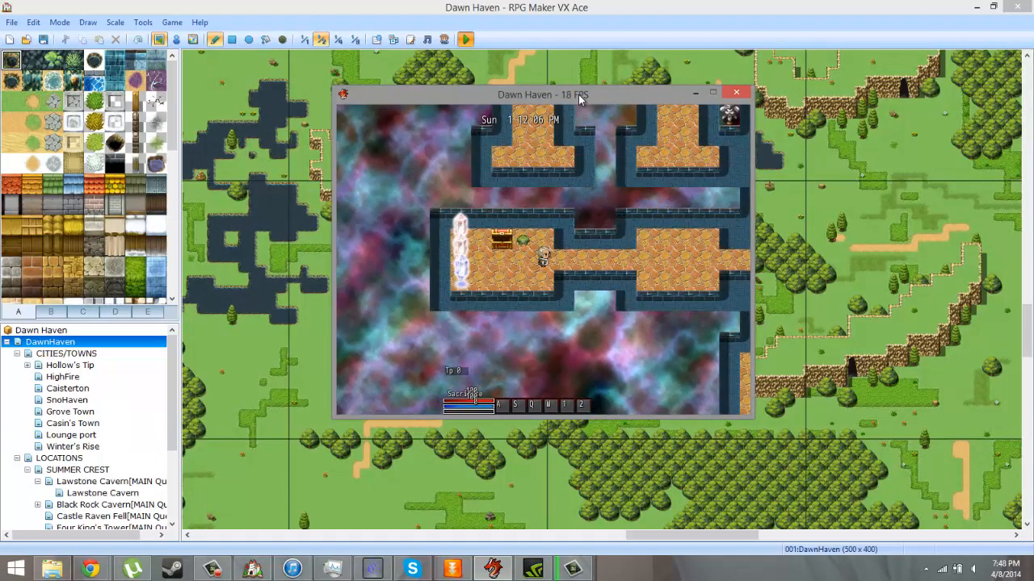
- Equip the Wooden Sword in the Weapon slot and check the character's STR in the main menu
{"action": "key", "text": "Right"}
{"action": "key", "text": "Escape"}
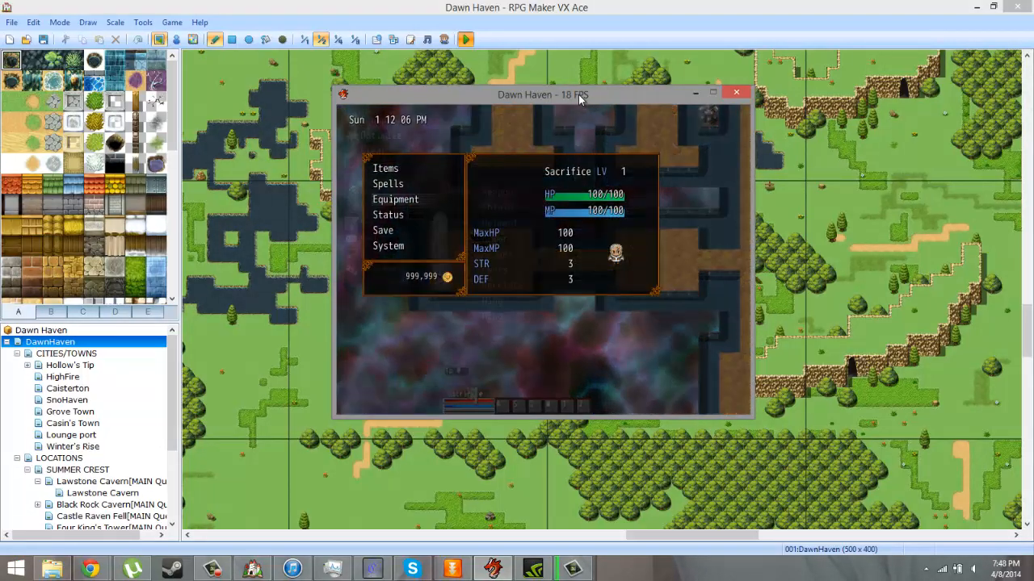
{"action": "key", "text": "Down"}
{"action": "key", "text": "Down"}
{"action": "key", "text": "Return"}
{"action": "key", "text": "Return"}
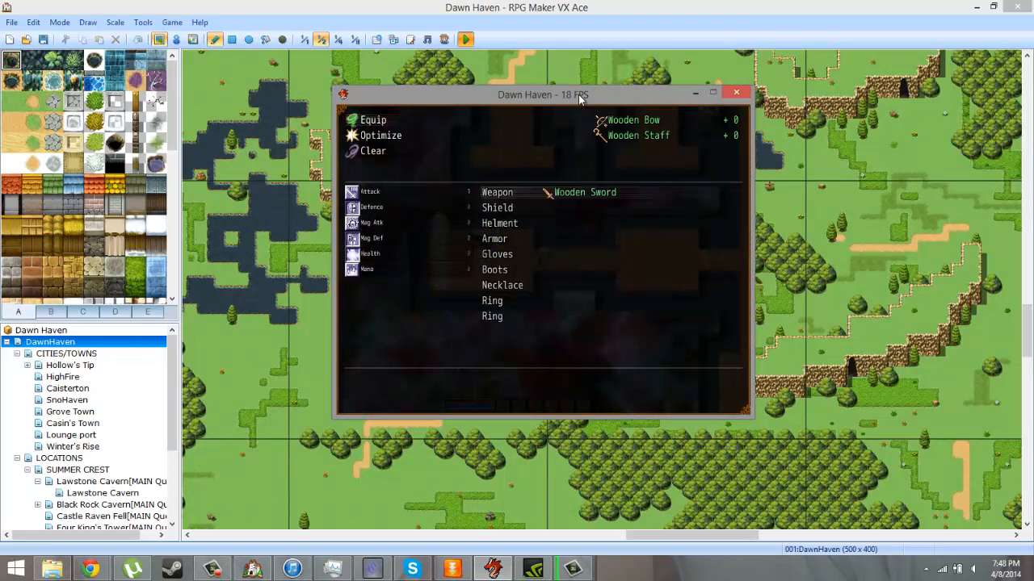
{"action": "key", "text": "Escape"}
{"action": "key", "text": "Escape"}
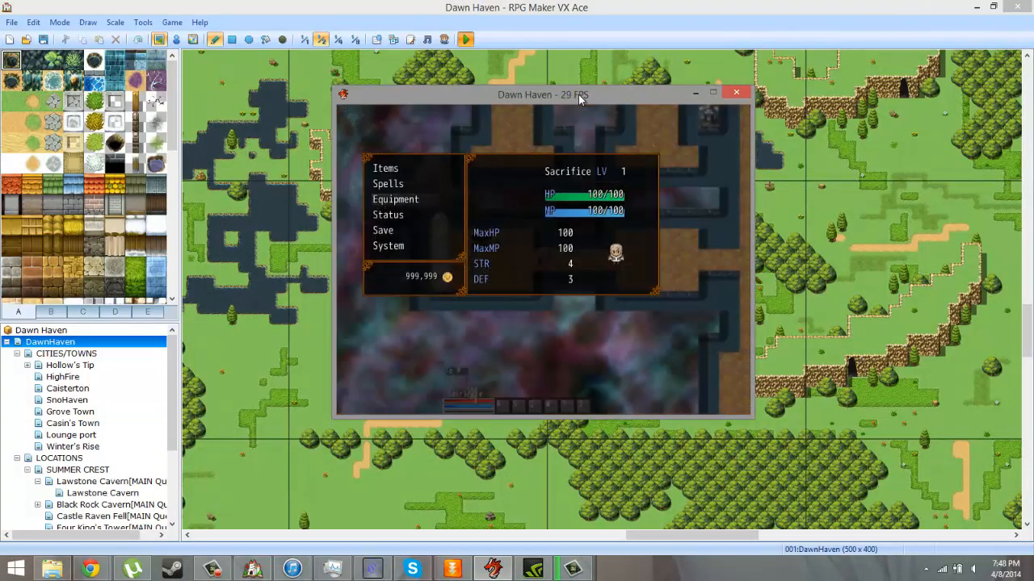
{"action": "key", "text": "Escape"}
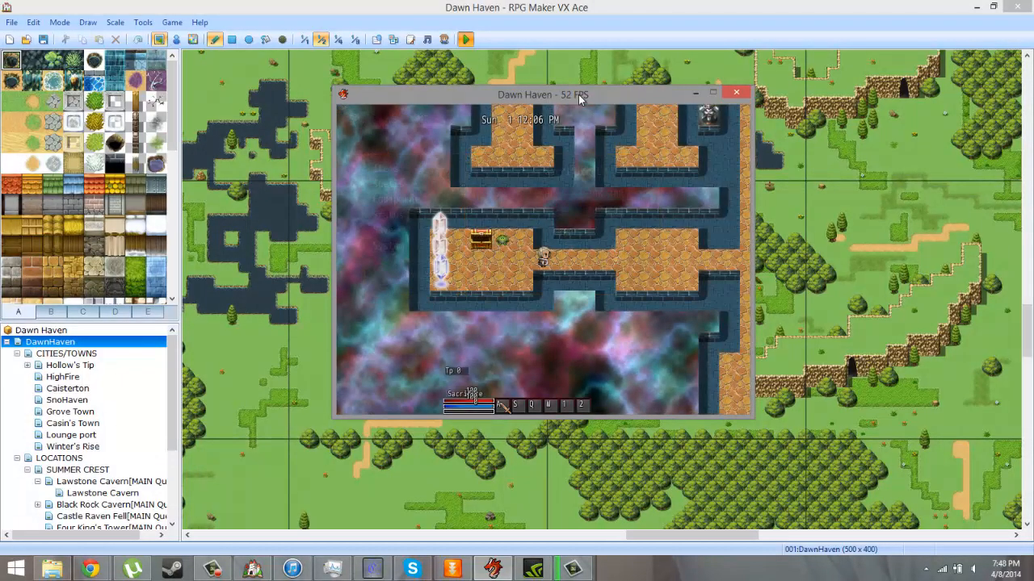
{"action": "key", "text": "Escape"}
{"action": "key", "text": "Escape"}
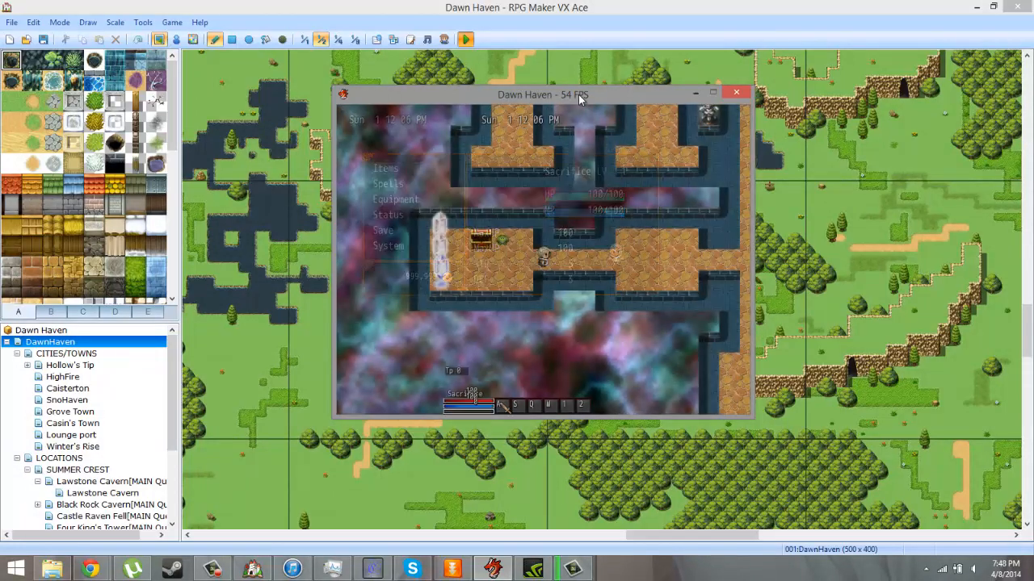
- Unequip the Wooden Sword again to recheck STR in the main menu, and end the playtest
{"action": "key", "text": "Escape"}
{"action": "key", "text": "Down"}
{"action": "key", "text": "Down"}
{"action": "key", "text": "Down"}
{"action": "key", "text": "Up"}
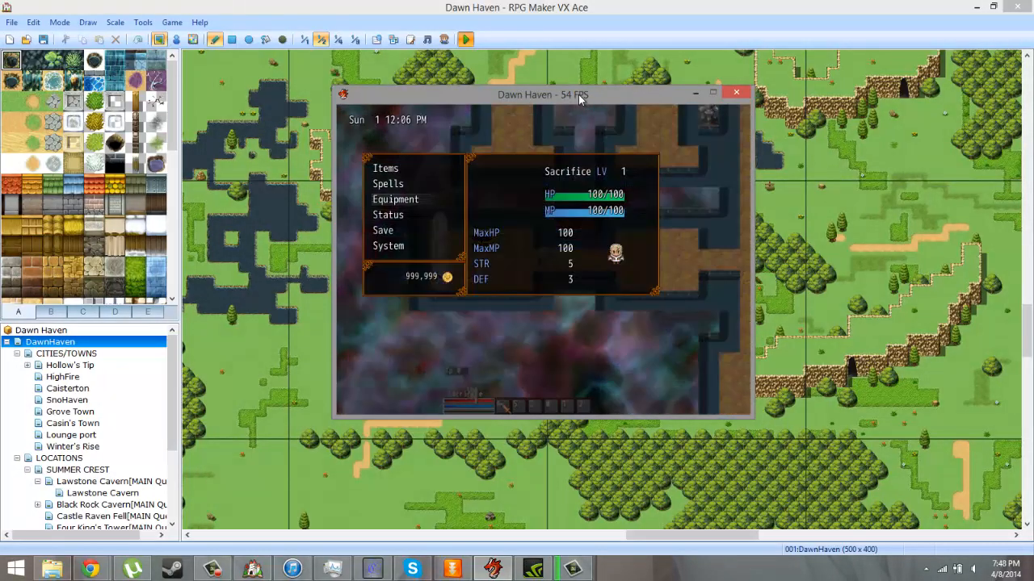
{"action": "key", "text": "Return"}
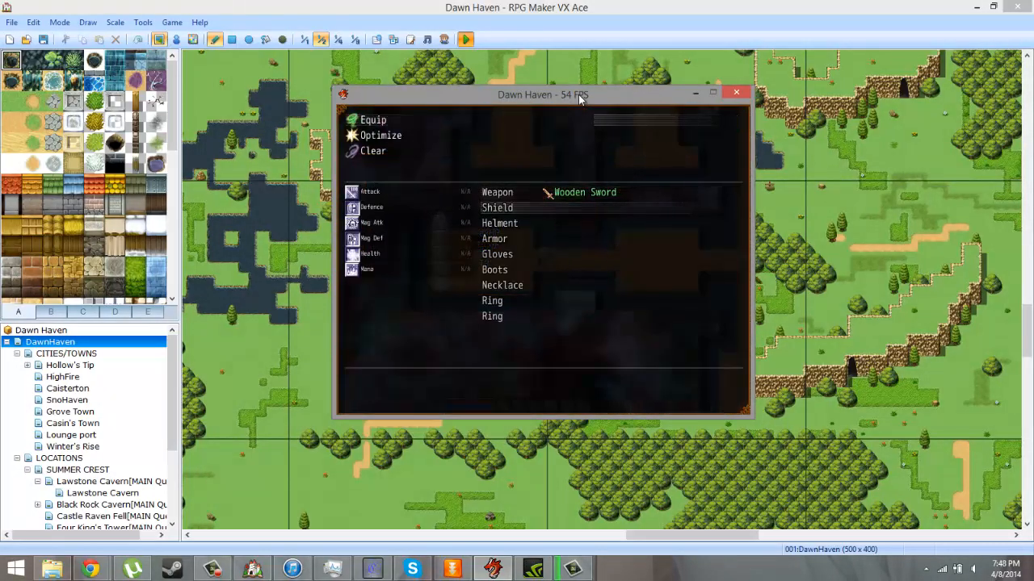
{"action": "key", "text": "Up"}
{"action": "key", "text": "Escape"}
{"action": "key", "text": "Escape"}
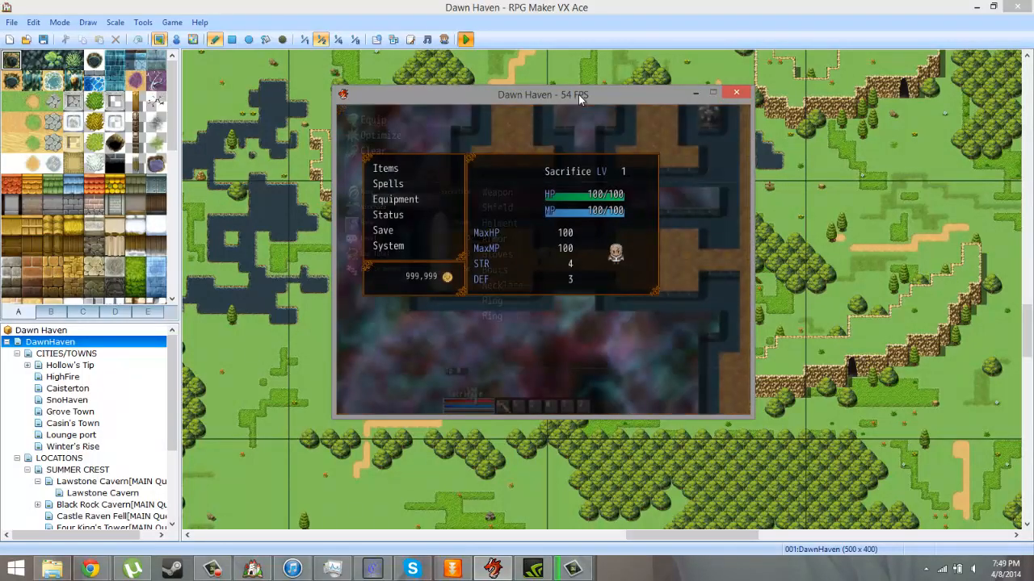
{"action": "key", "text": "Escape"}
{"action": "key", "text": "Escape"}
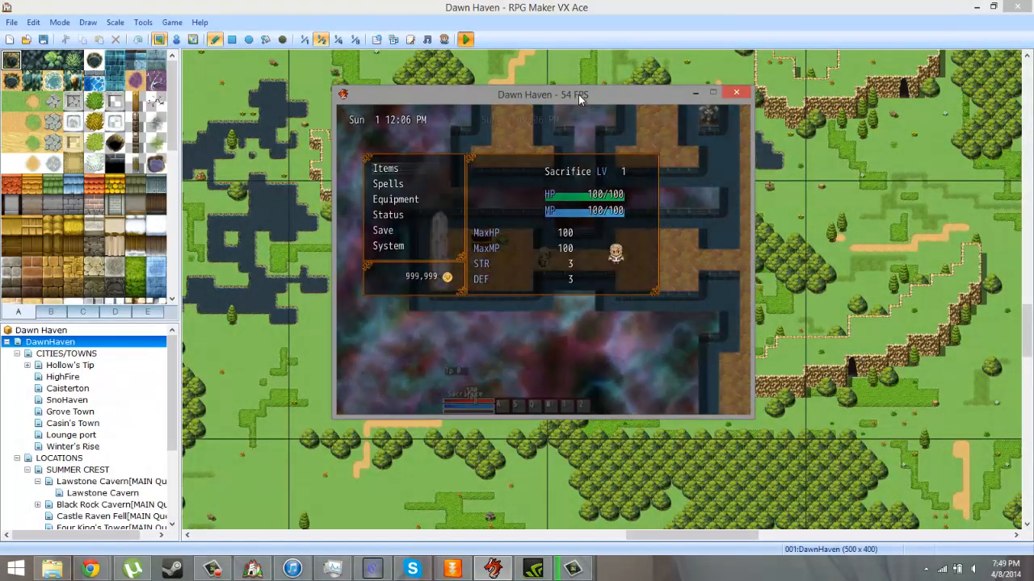
{"action": "key", "text": "Escape"}
{"action": "left_click", "coordinate": [736, 92]}
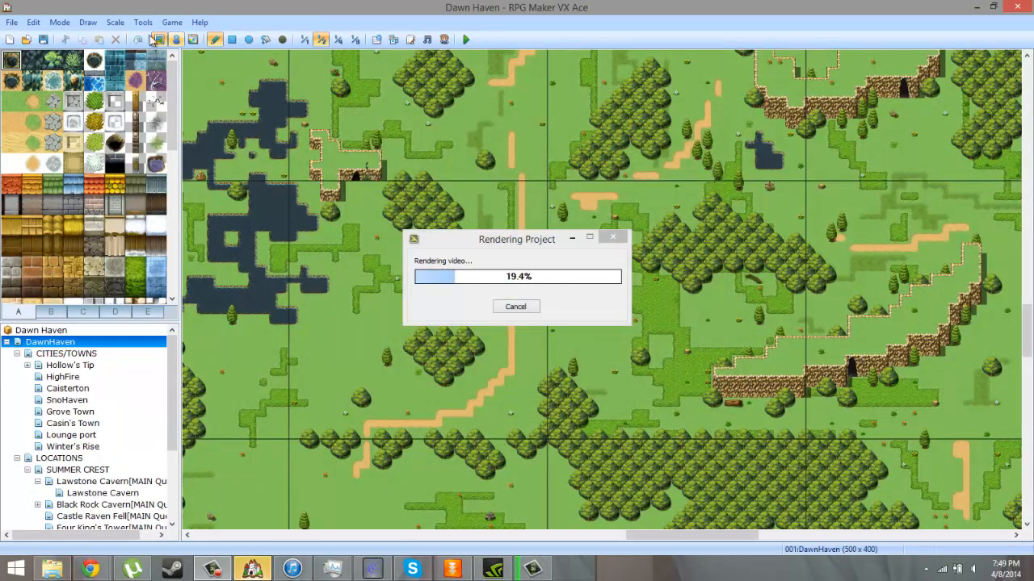
- Copy the two global common event comments from the start of the MELEE SKILL common event in the Database
{"action": "left_click", "coordinate": [143, 22]}
{"action": "left_click", "coordinate": [143, 37]}
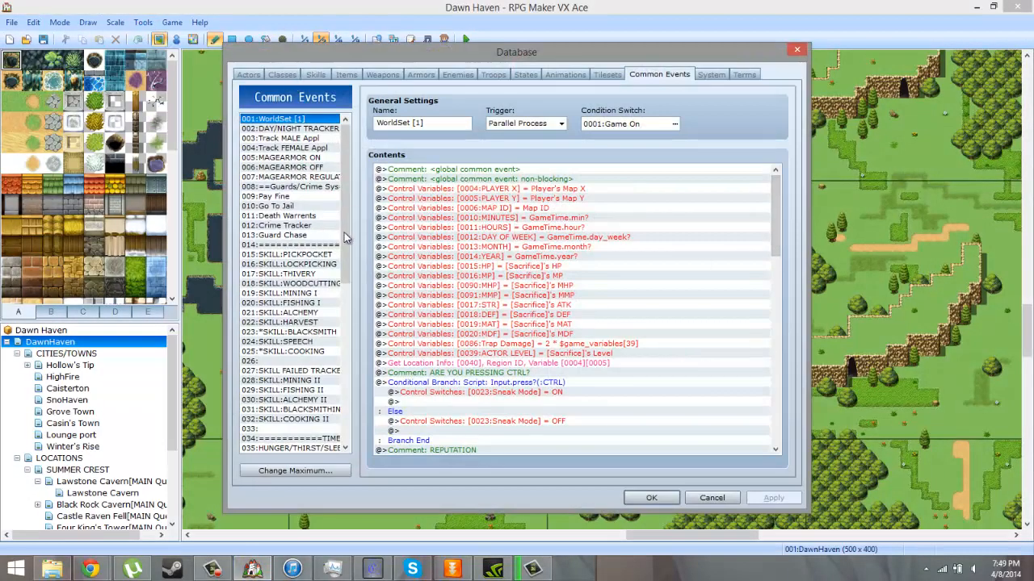
{"action": "left_click_drag", "start_coordinate": [352, 278], "coordinate": [349, 413]}
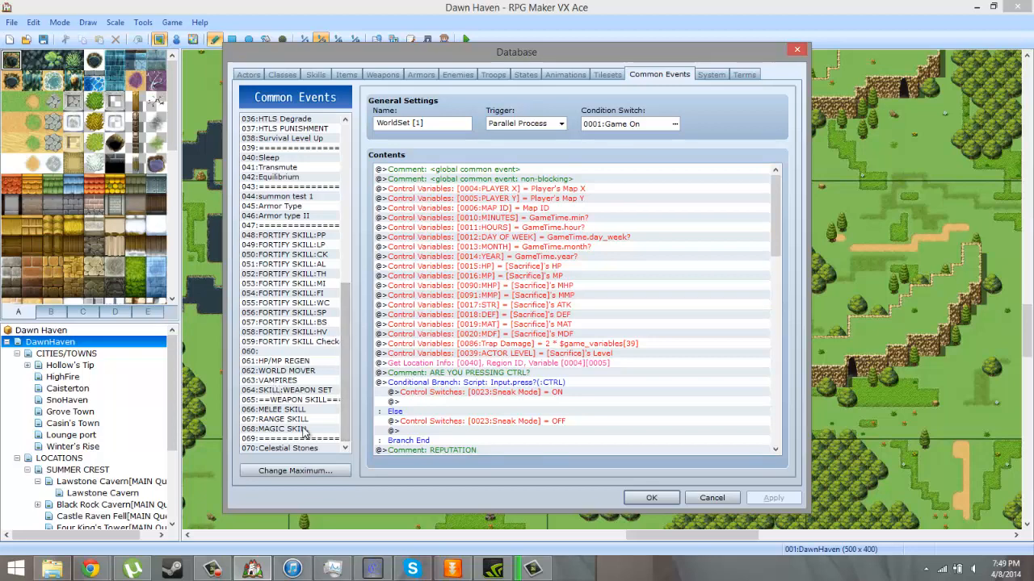
{"action": "left_click", "coordinate": [315, 410]}
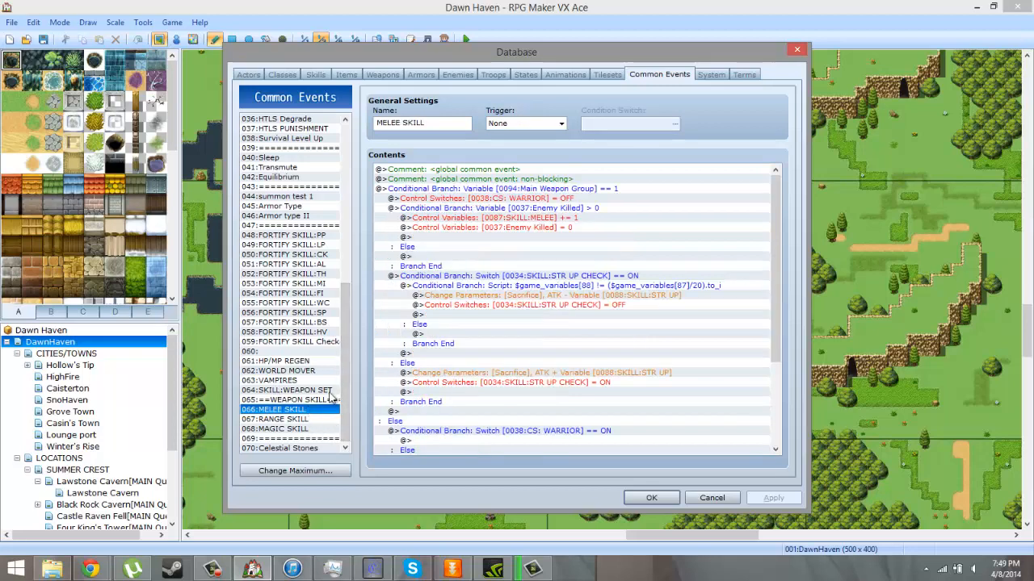
{"action": "left_click", "coordinate": [515, 171]}
{"action": "left_click_drag", "start_coordinate": [513, 172], "coordinate": [506, 185]}
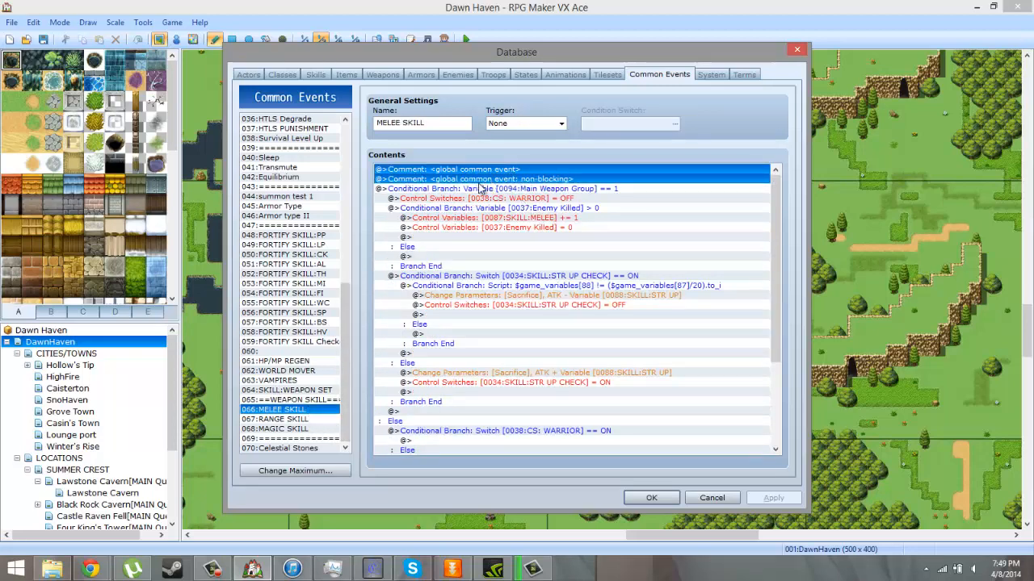
- Paste the two global common event comments at the start of the Celestial Stones common event and accept the Database changes
{"action": "left_click", "coordinate": [292, 448]}
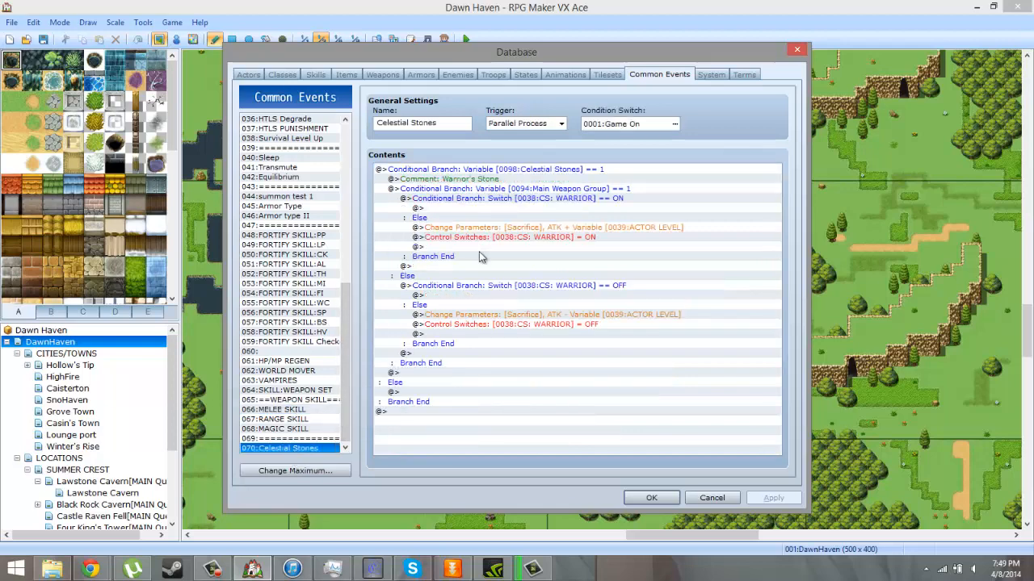
{"action": "left_click", "coordinate": [476, 169]}
{"action": "key", "text": "ctrl+v"}
{"action": "left_click", "coordinate": [477, 199]}
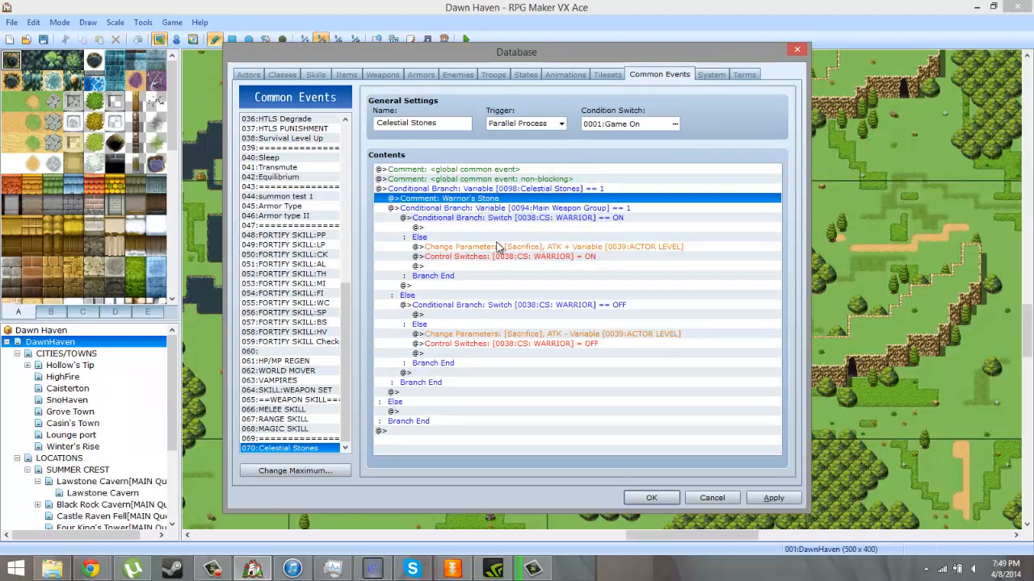
{"action": "left_click", "coordinate": [651, 498]}
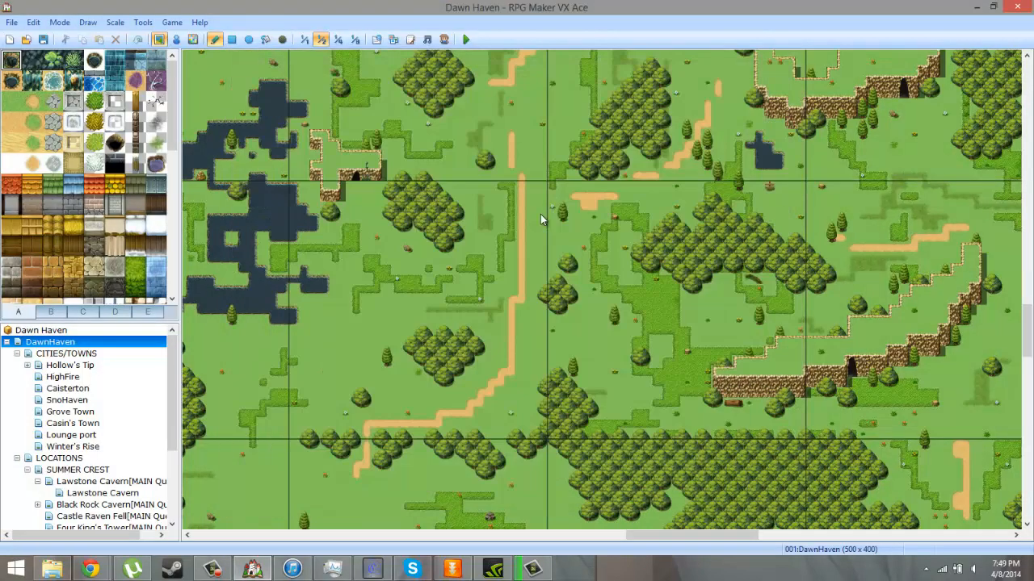
- Launch a playtest, saving the project changes, and begin a new game
{"action": "left_click", "coordinate": [467, 40]}
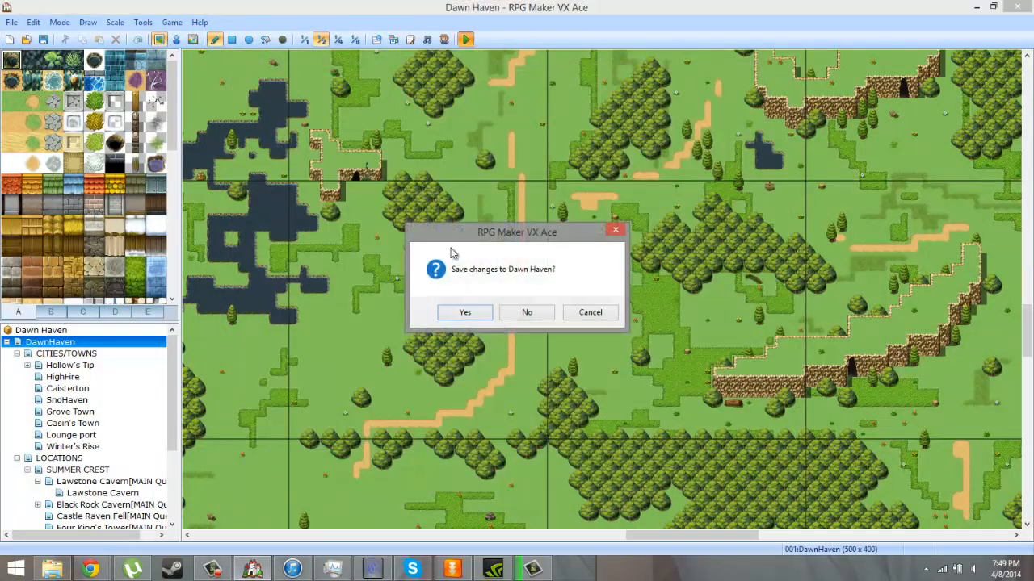
{"action": "left_click", "coordinate": [466, 312]}
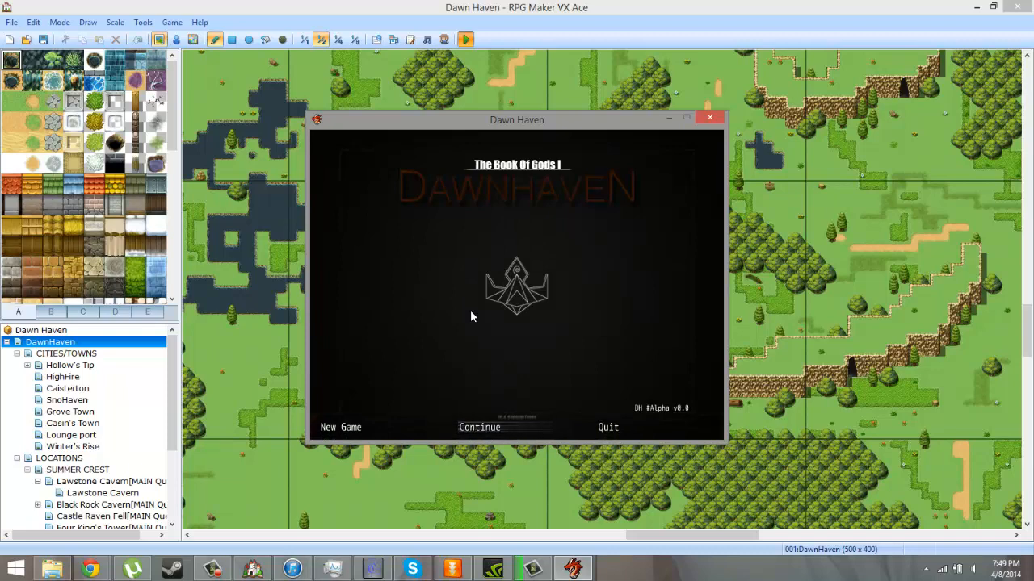
{"action": "key", "text": "Return"}
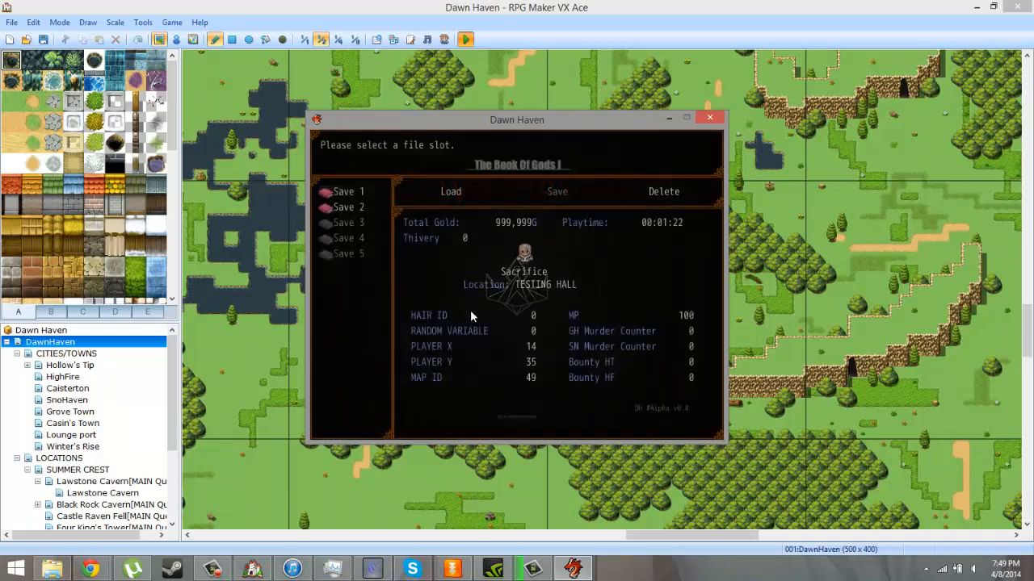
{"action": "key", "text": "Return"}
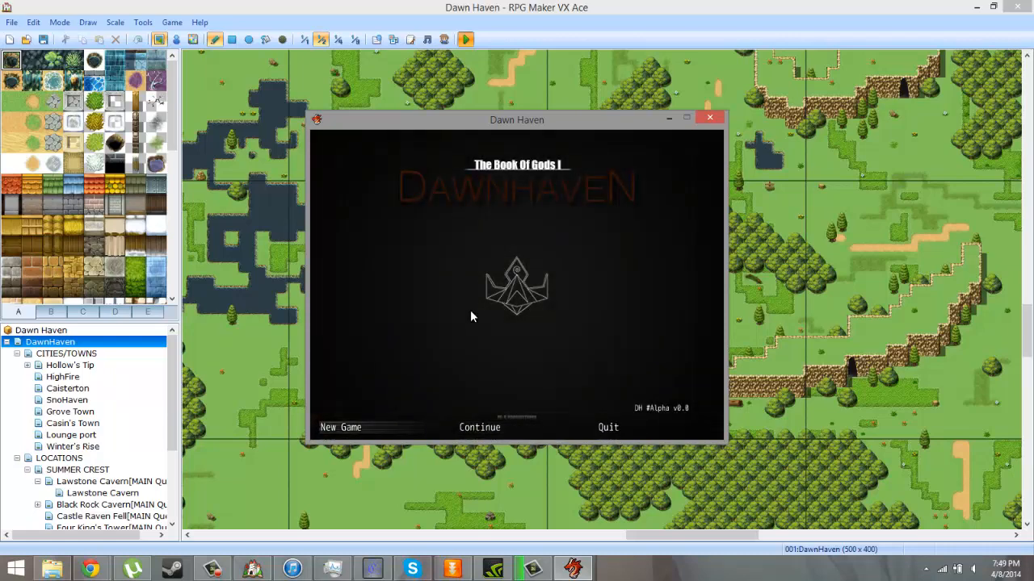
{"action": "key", "text": "Return"}
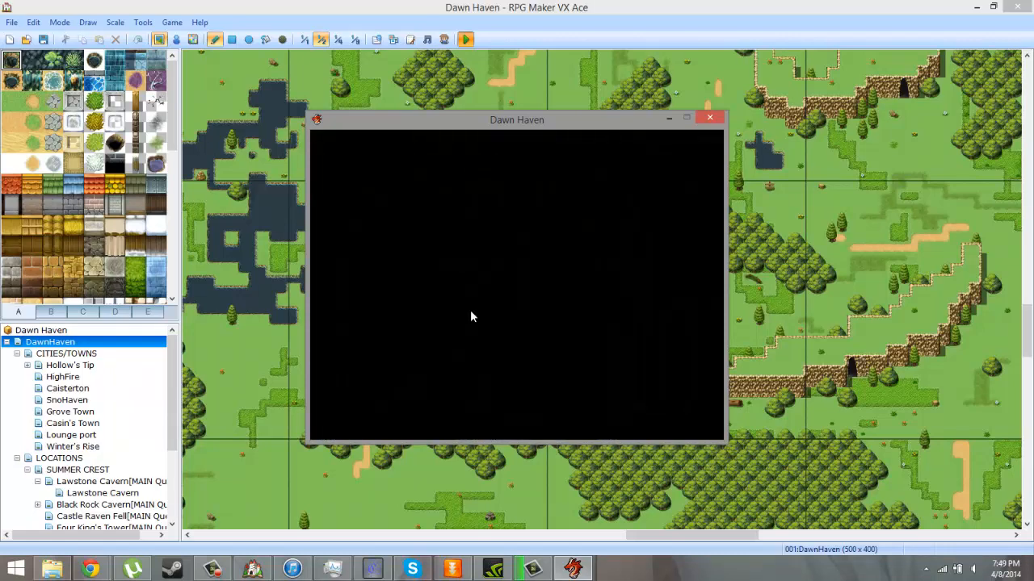
- Walk the character around the starting town and switch the game to full screen
{"action": "key", "text": "Up"}
{"action": "key", "text": "Right"}
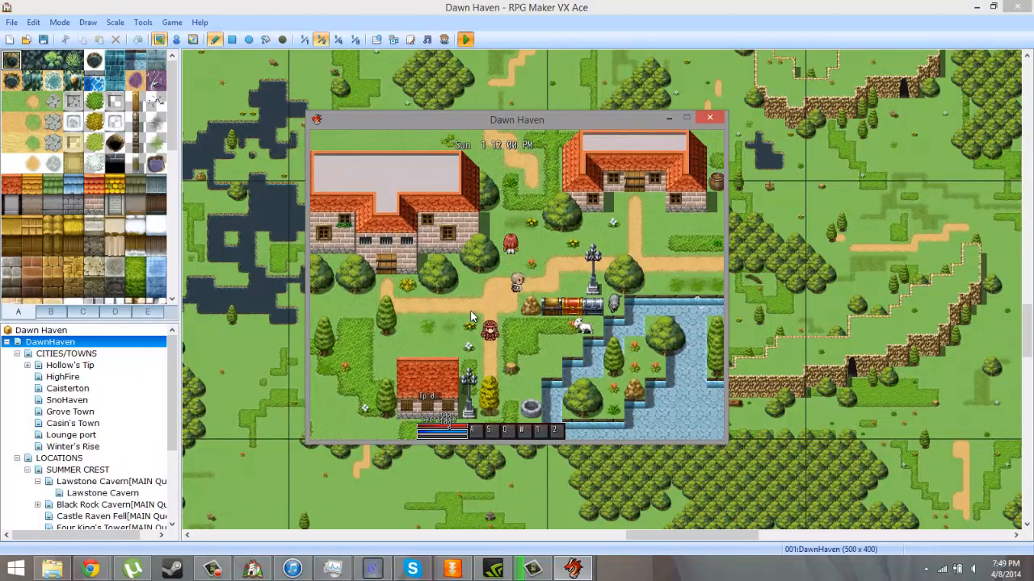
{"action": "key", "text": "Down"}
{"action": "key", "text": "Left"}
{"action": "key", "text": "alt+Return"}
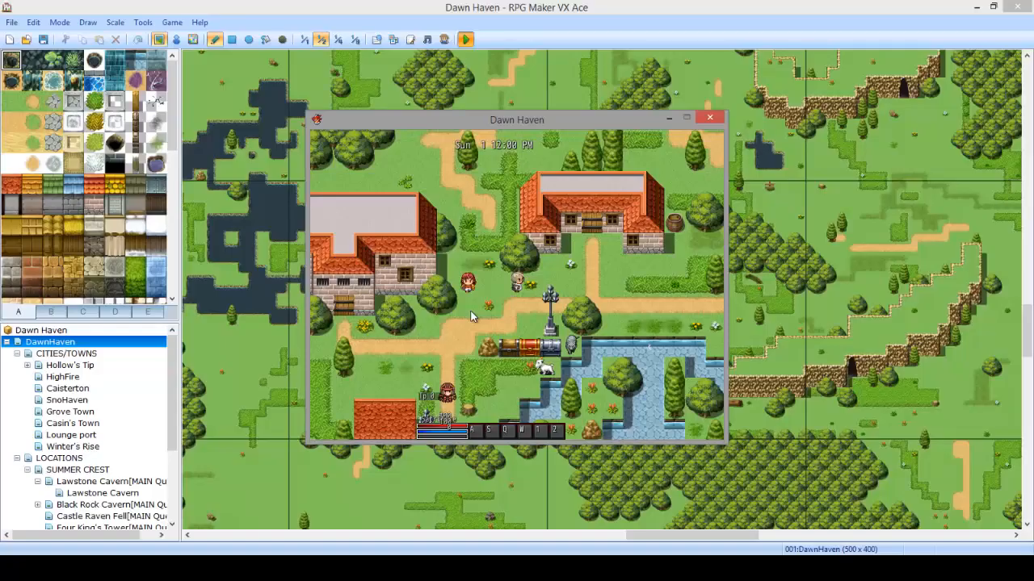
- Walk the character east along the town path, turn on the frame-rate display and open the character menu
{"action": "key", "text": "Right"}
{"action": "key", "text": "Down"}
{"action": "key", "text": "F2"}
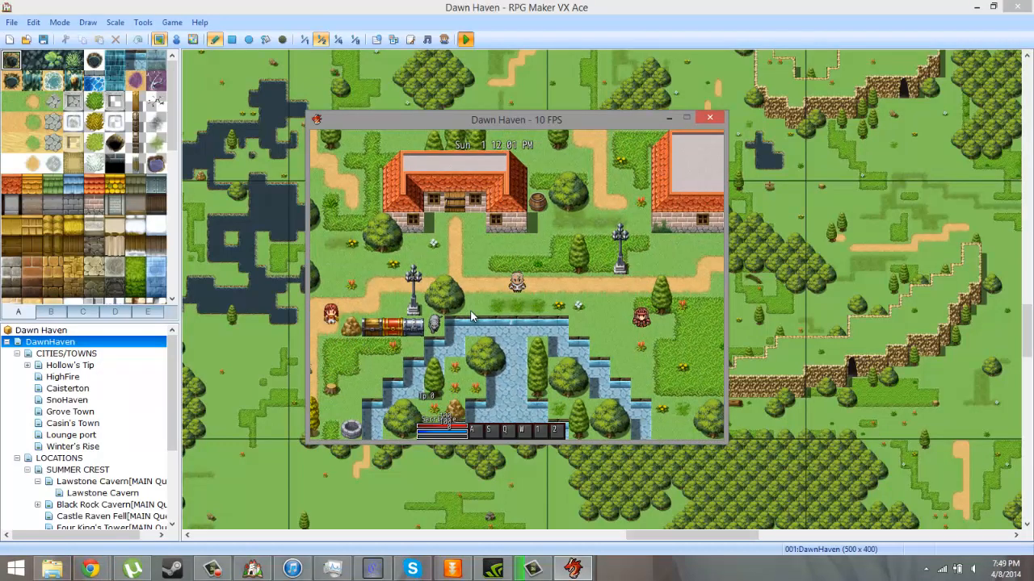
{"action": "key", "text": "Escape"}
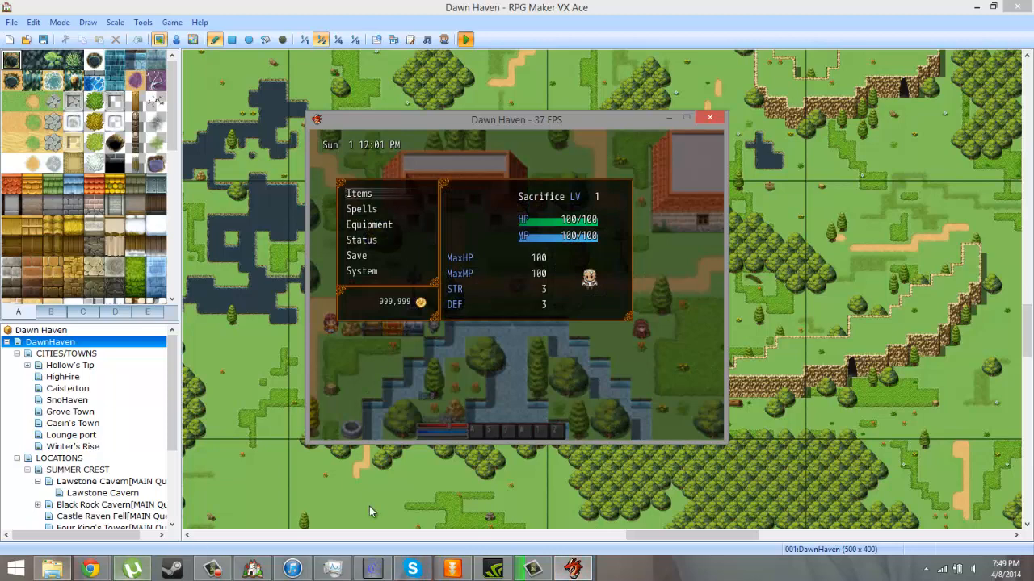
- Close iTunes, then sort the running processes by CPU usage in Task Manager to check the system load
{"action": "right_click", "coordinate": [286, 570]}
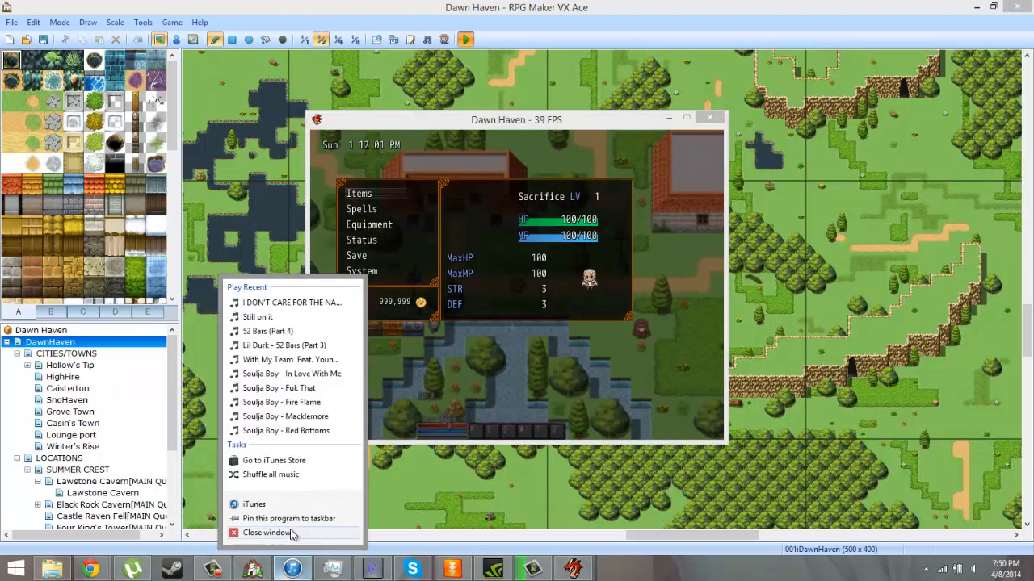
{"action": "left_click", "coordinate": [309, 533]}
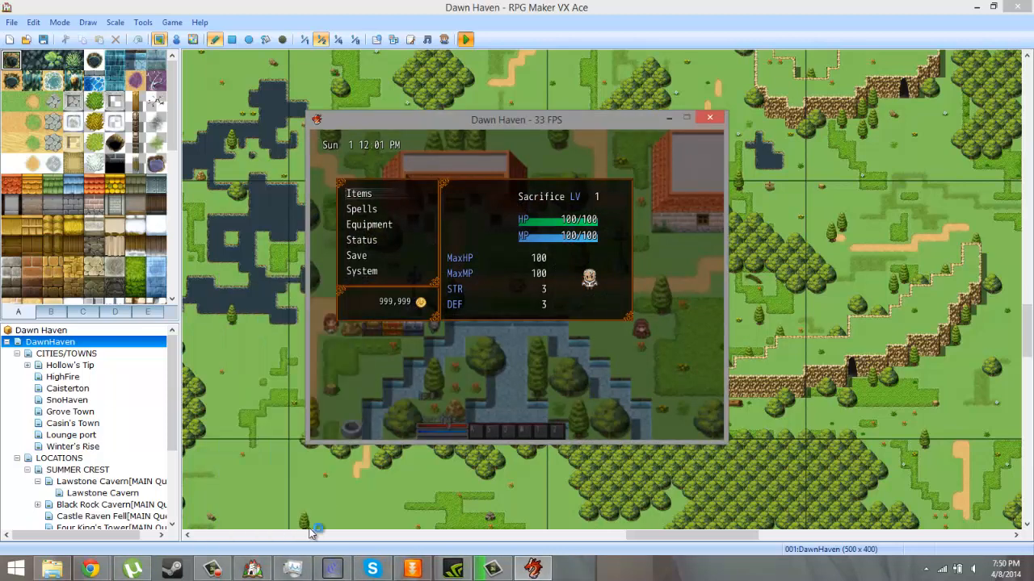
{"action": "key", "text": "ctrl+shift+Escape"}
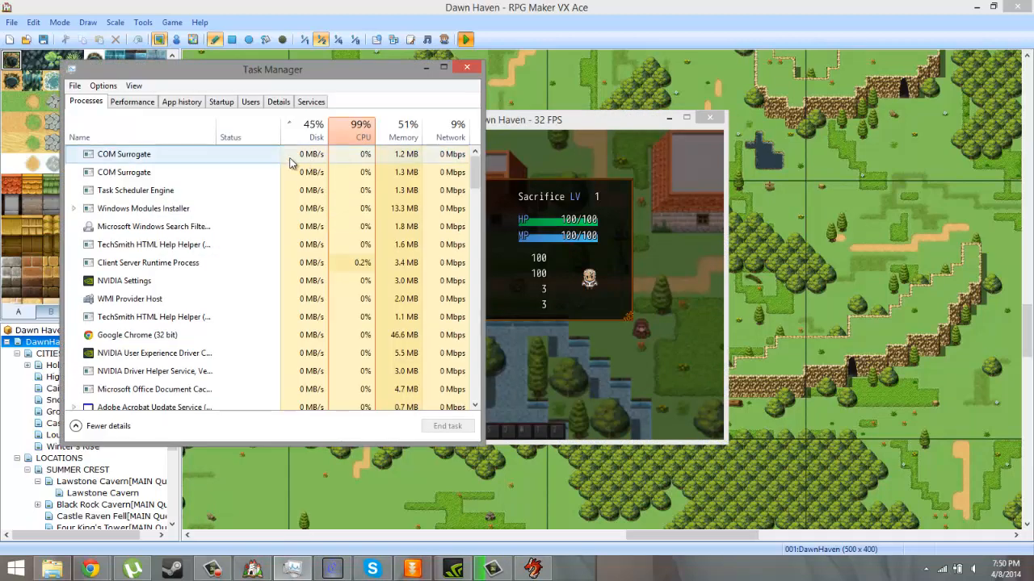
{"action": "left_click", "coordinate": [360, 136]}
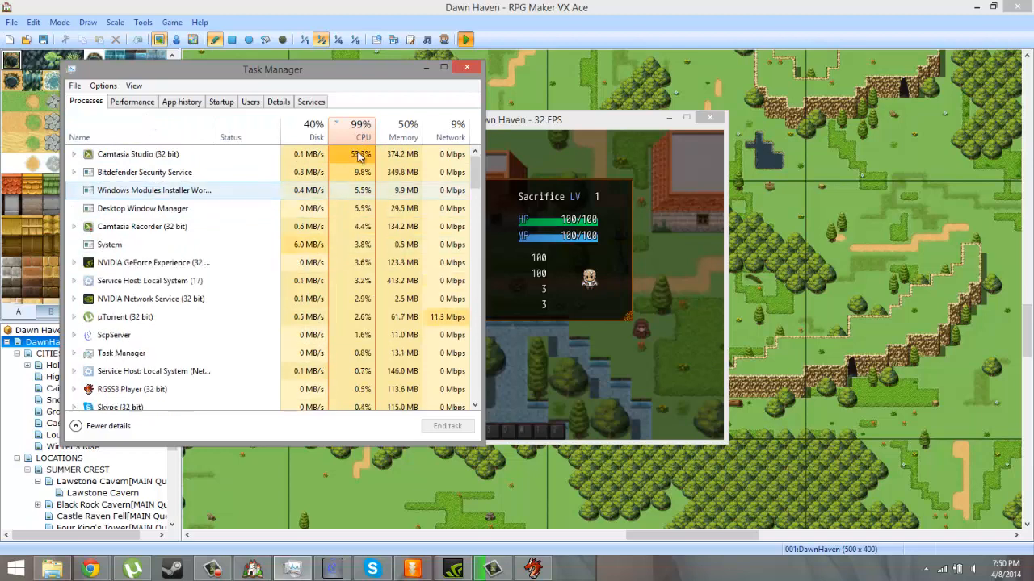
{"action": "left_click", "coordinate": [473, 68]}
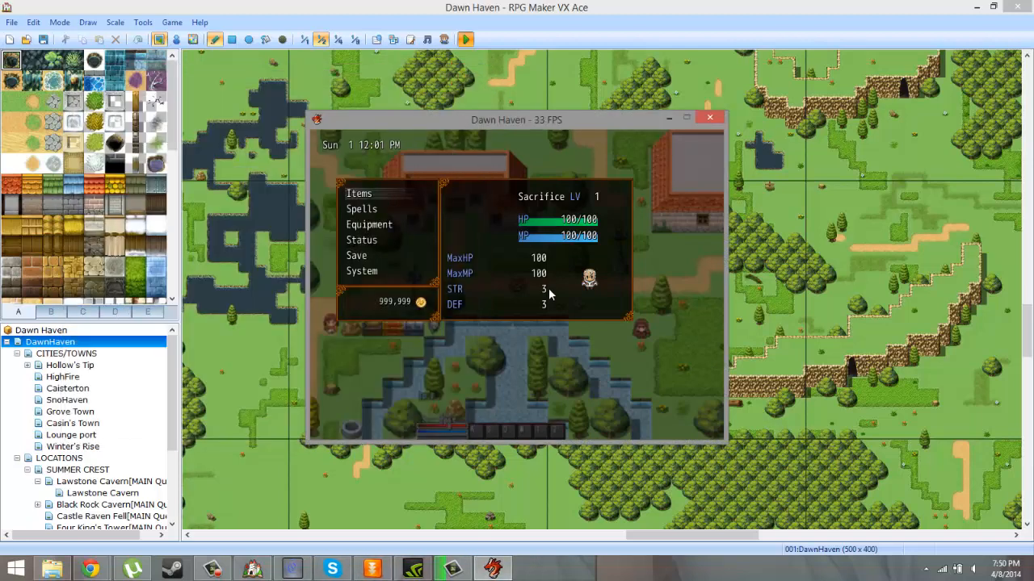
- Leave the character menu and walk through town until the character transfers to the floating stone hall map
{"action": "key", "text": "Escape"}
{"action": "key", "text": "Right"}
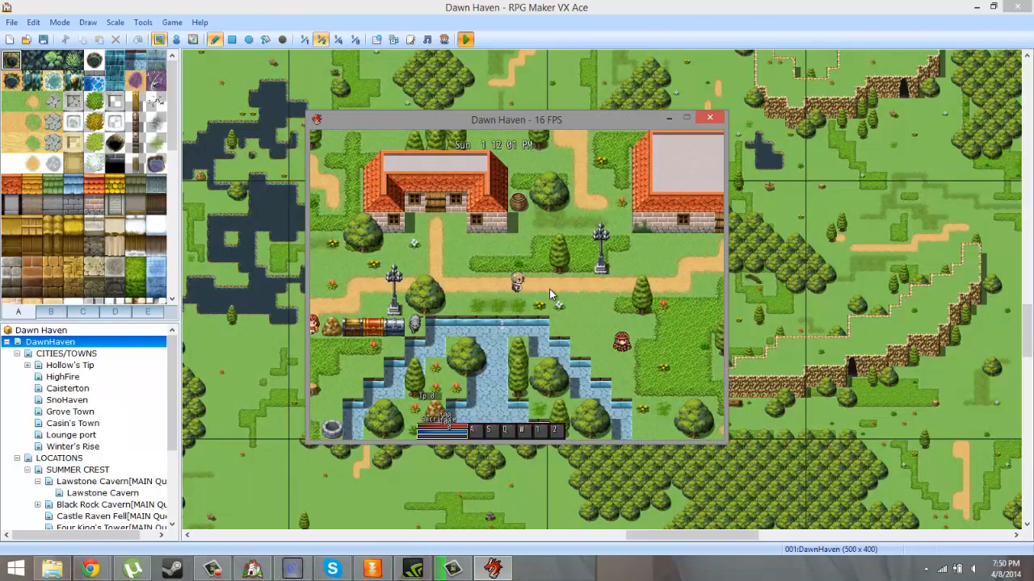
{"action": "key", "text": "Left"}
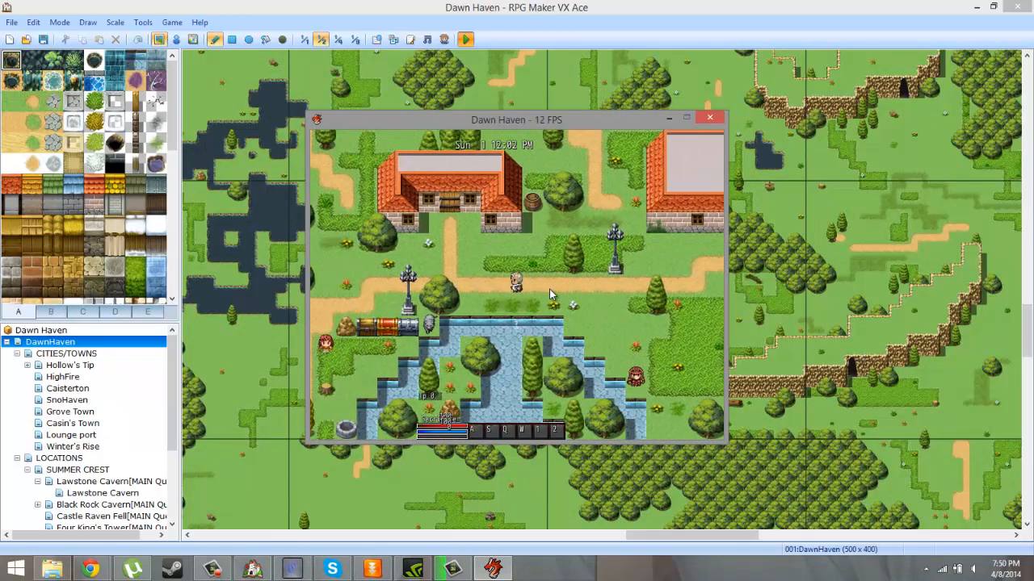
{"action": "key", "text": "Left"}
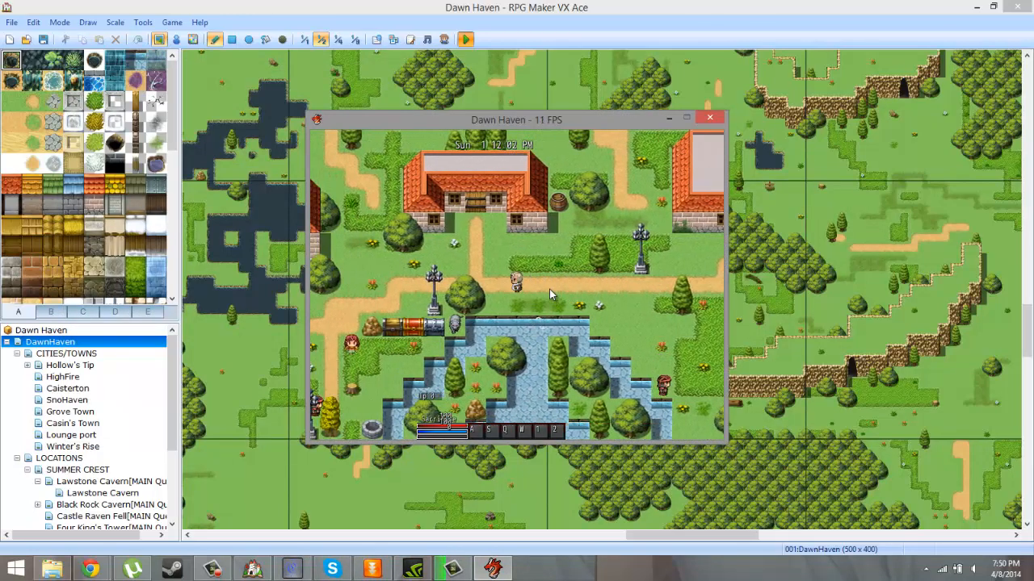
{"action": "key", "text": "F9"}
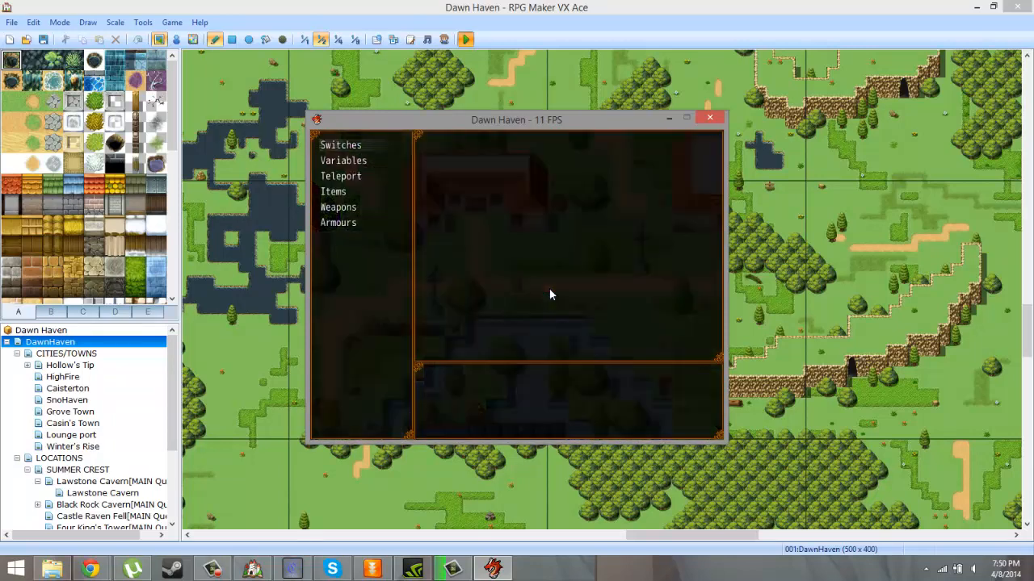
{"action": "key", "text": "Escape"}
{"action": "key", "text": "Left"}
{"action": "key", "text": "Left"}
{"action": "key", "text": "Down"}
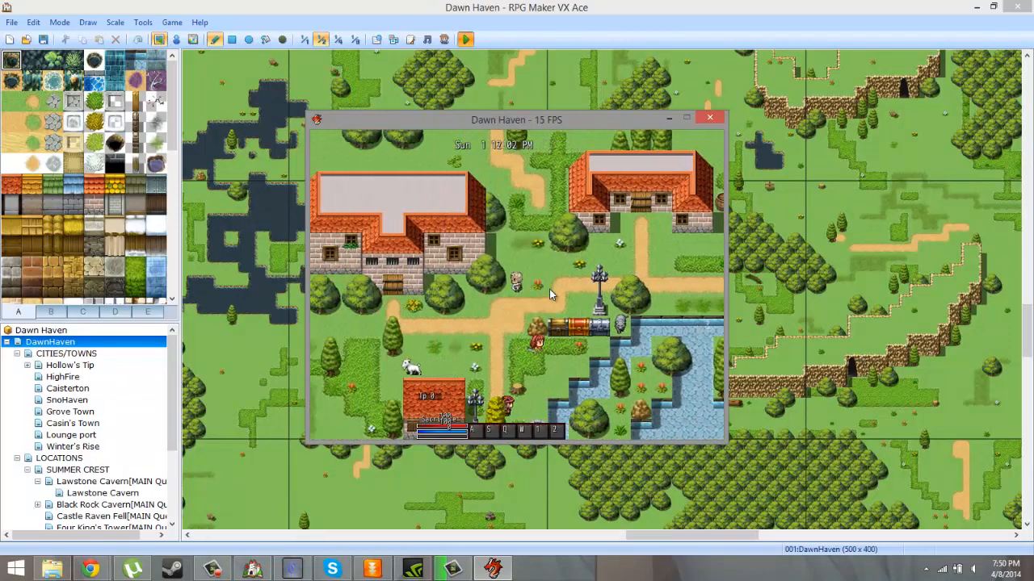
{"action": "key", "text": "Right"}
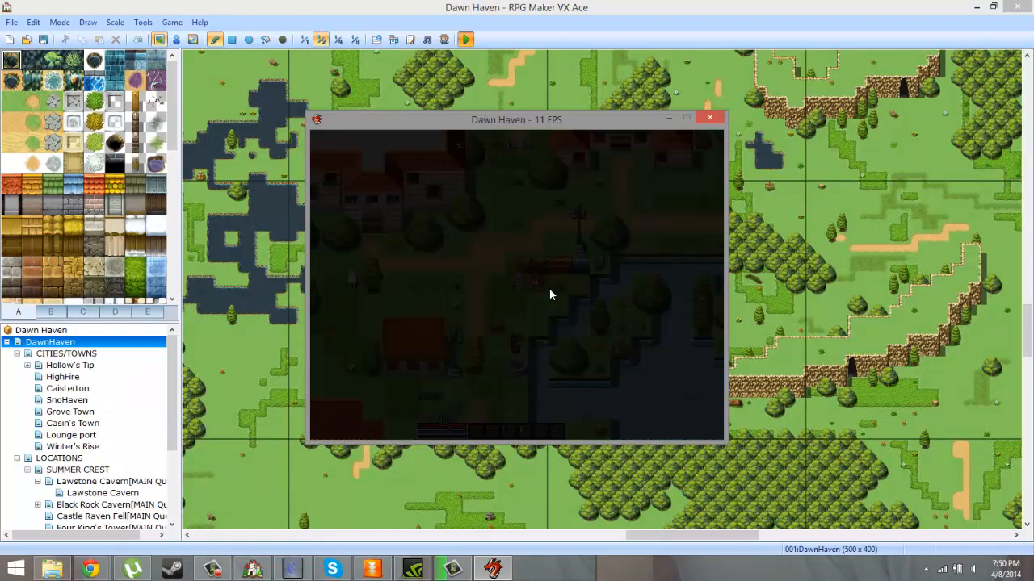
{"action": "key", "text": "Left"}
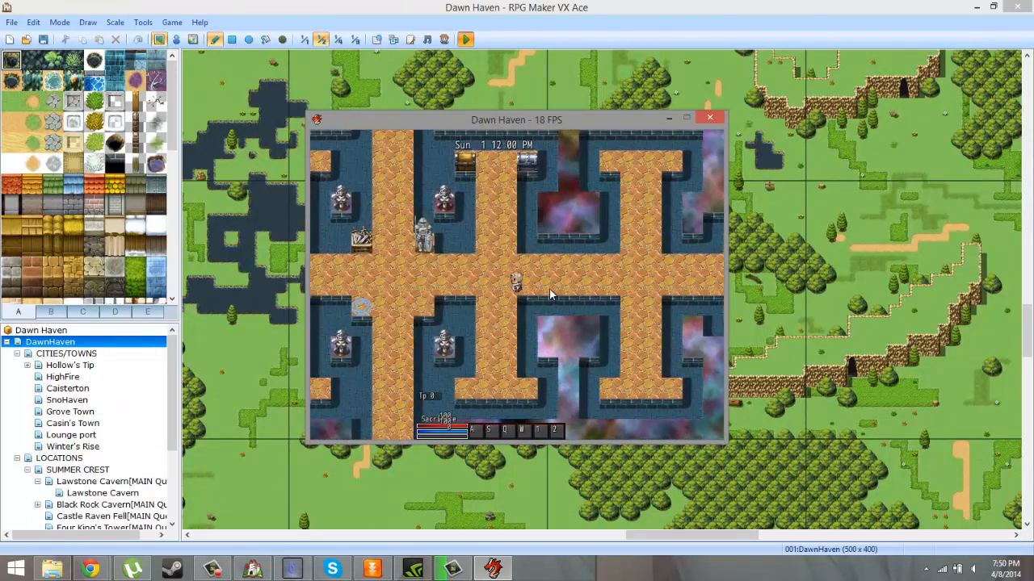
- Walk to the treasure chest beside the crystal in the western room and collect the Wooden Staff
{"action": "key", "text": "Down"}
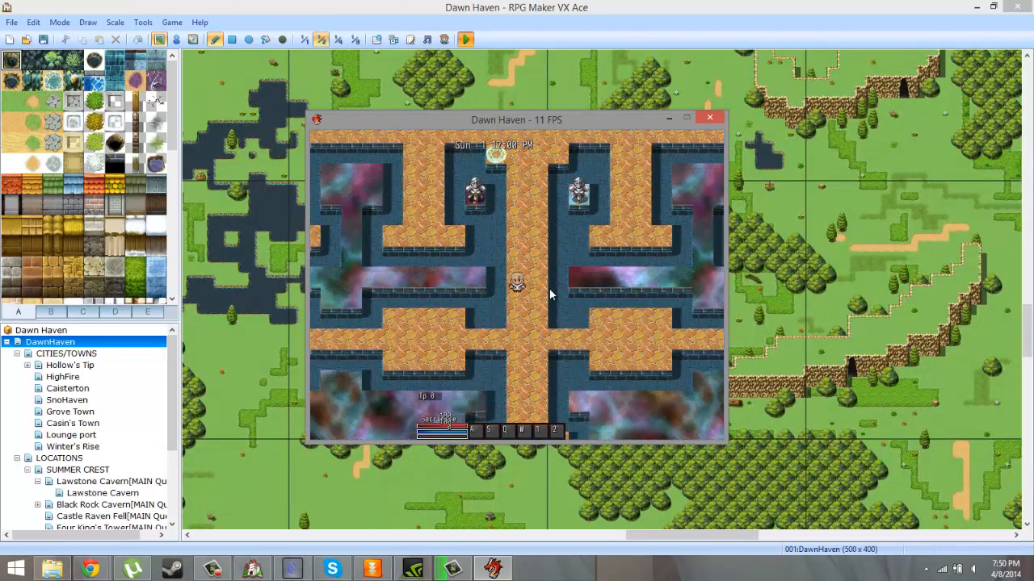
{"action": "key", "text": "Right"}
{"action": "key", "text": "Left"}
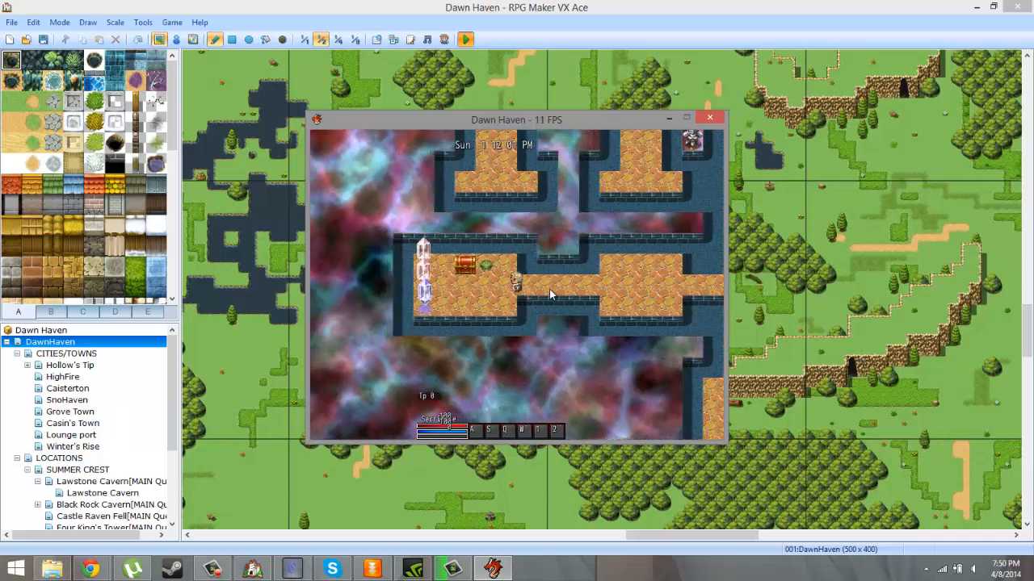
{"action": "key", "text": "Return"}
{"action": "key", "text": "Down"}
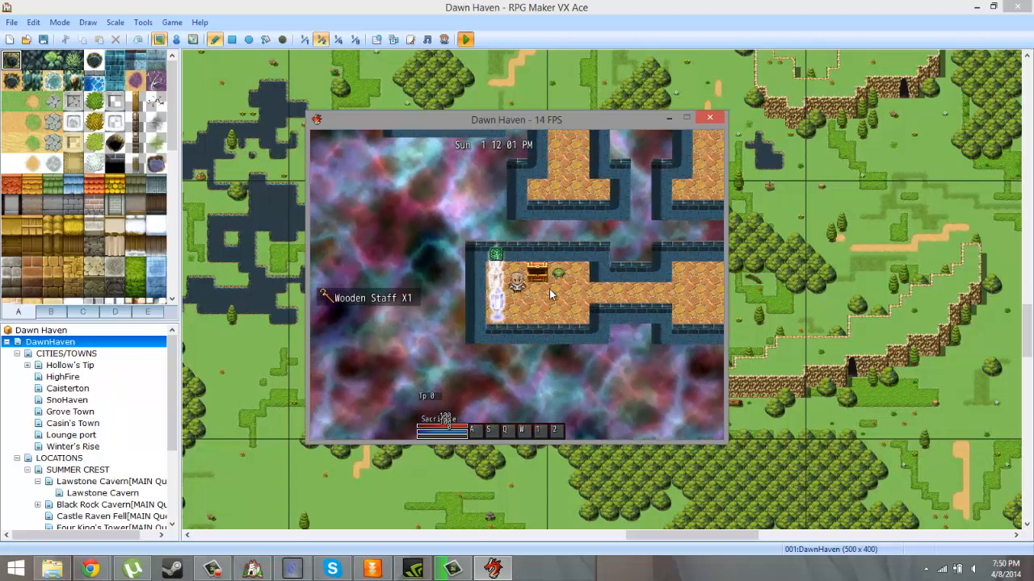
{"action": "key", "text": "Right"}
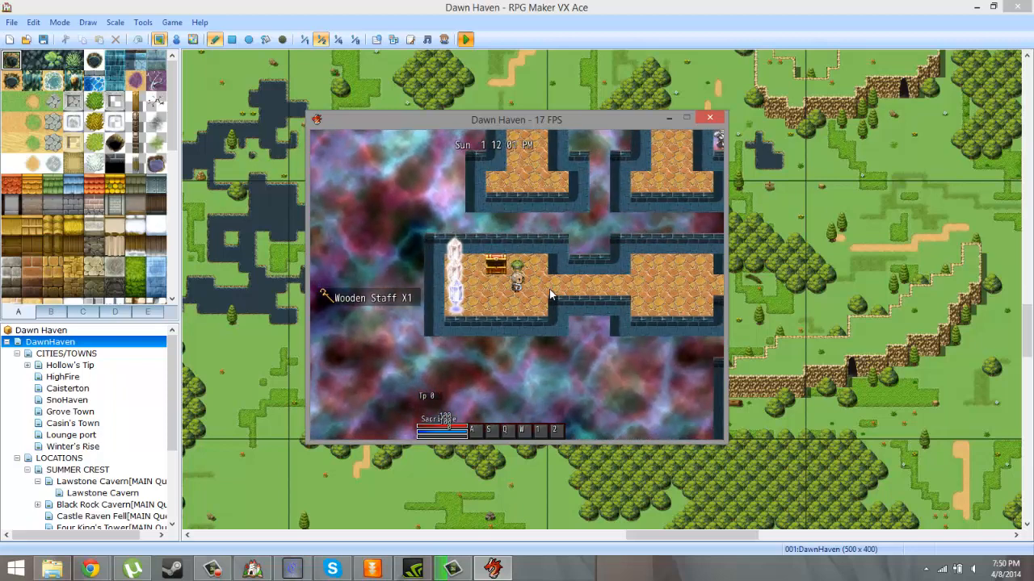
- Set variable V0098 Celestial Stones to 1 in the game's debug menu
{"action": "key", "text": "F9"}
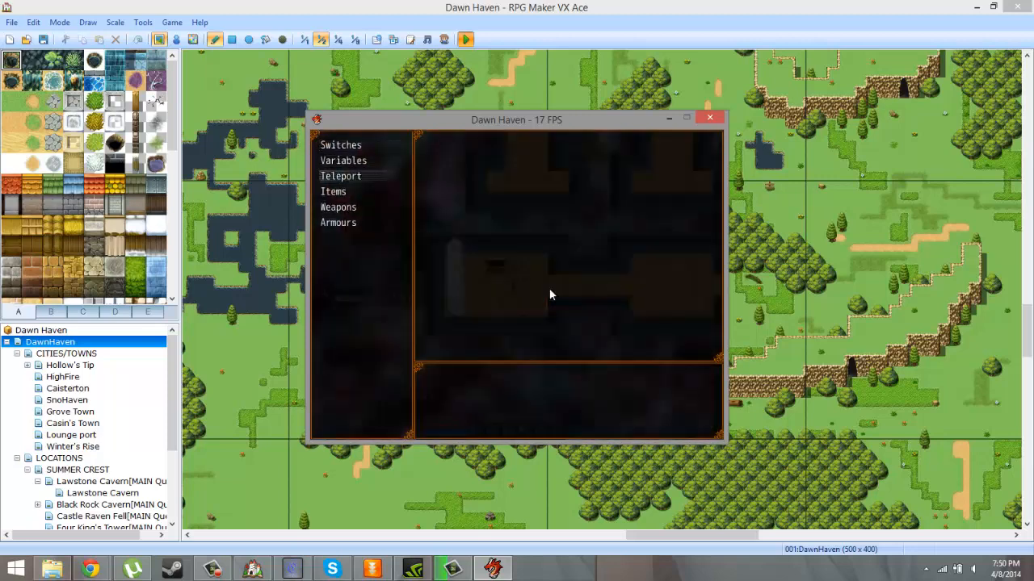
{"action": "key", "text": "Return"}
{"action": "key", "text": "Up"}
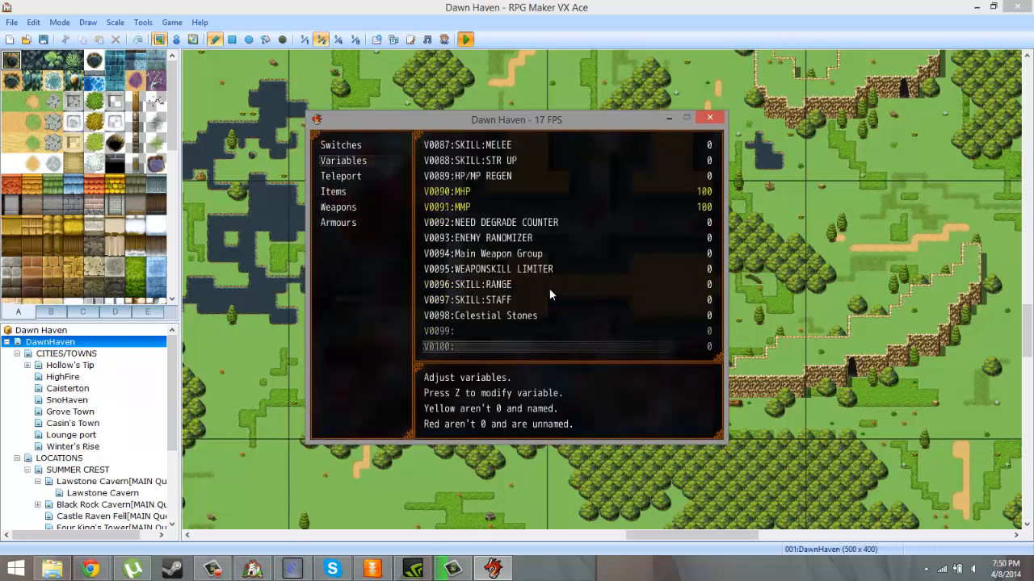
{"action": "key", "text": "Up"}
{"action": "key", "text": "Up"}
{"action": "key", "text": "Return"}
{"action": "key", "text": "Escape"}
{"action": "key", "text": "Escape"}
{"action": "key", "text": "Escape"}
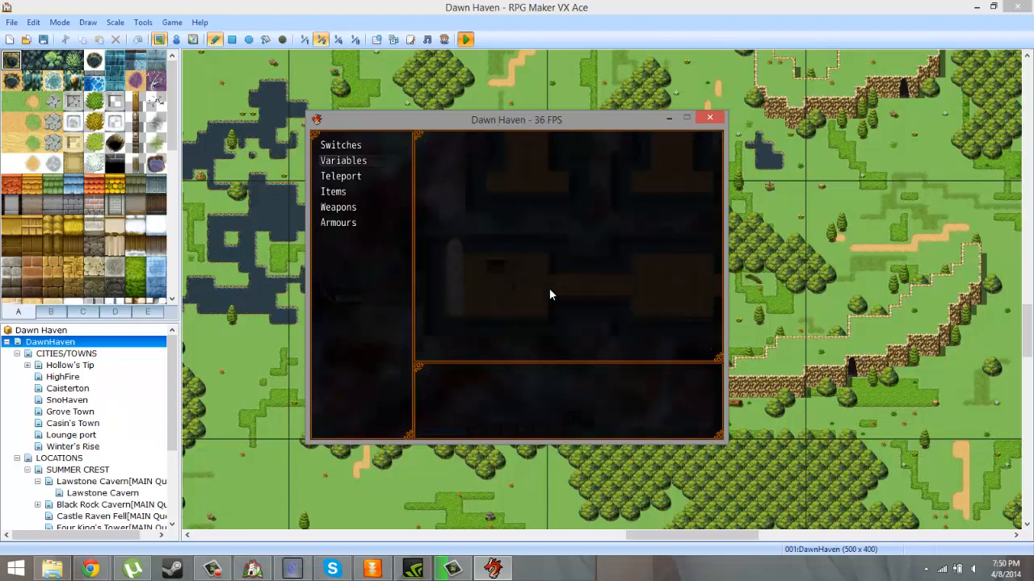
{"action": "key", "text": "Escape"}
- Equip the Wooden Sword in the weapon slot and check the character's STR
{"action": "key", "text": "Down"}
{"action": "key", "text": "Down"}
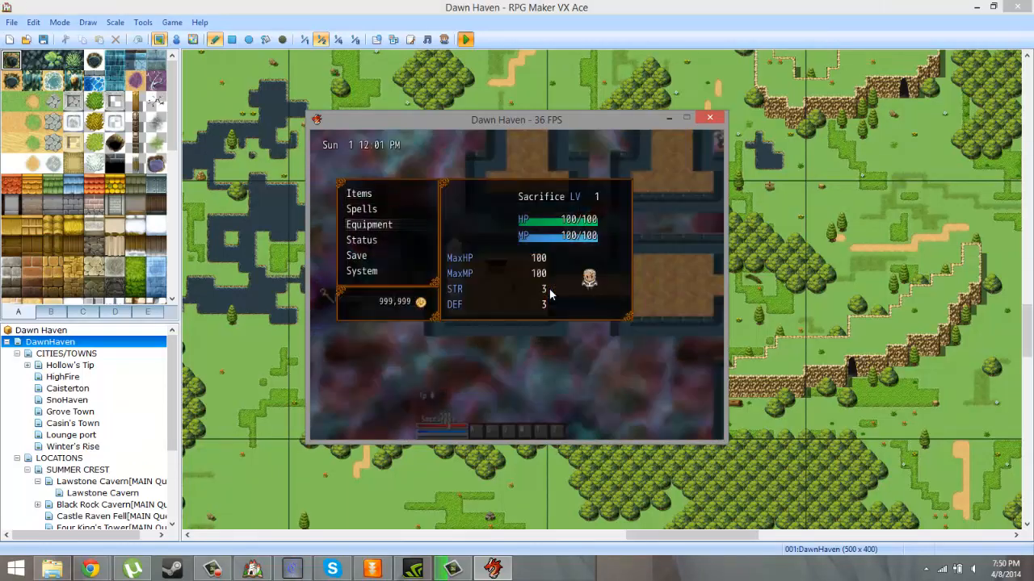
{"action": "key", "text": "Return"}
{"action": "key", "text": "Return"}
{"action": "key", "text": "Return"}
{"action": "key", "text": "Return"}
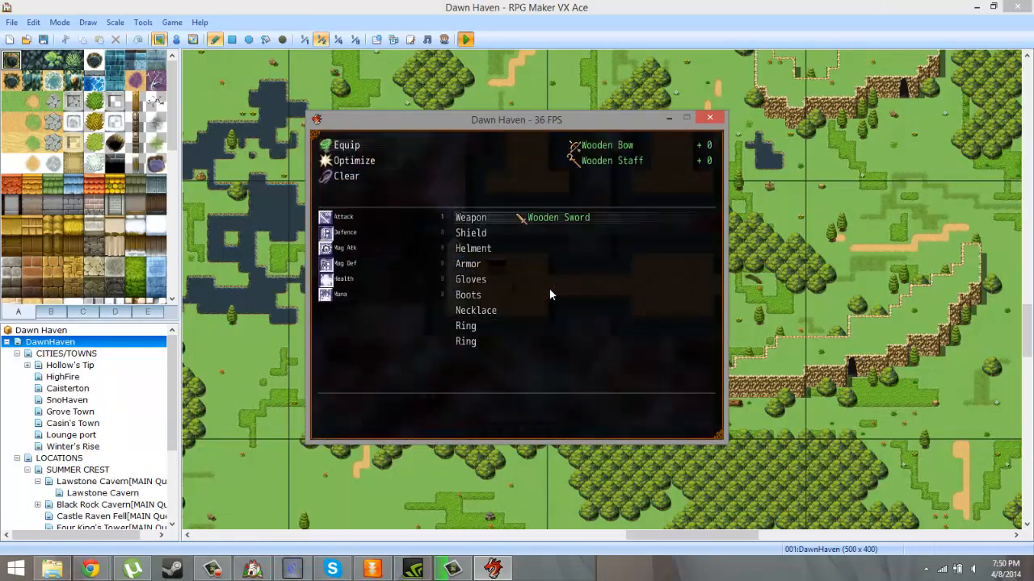
{"action": "key", "text": "Escape"}
{"action": "key", "text": "Escape"}
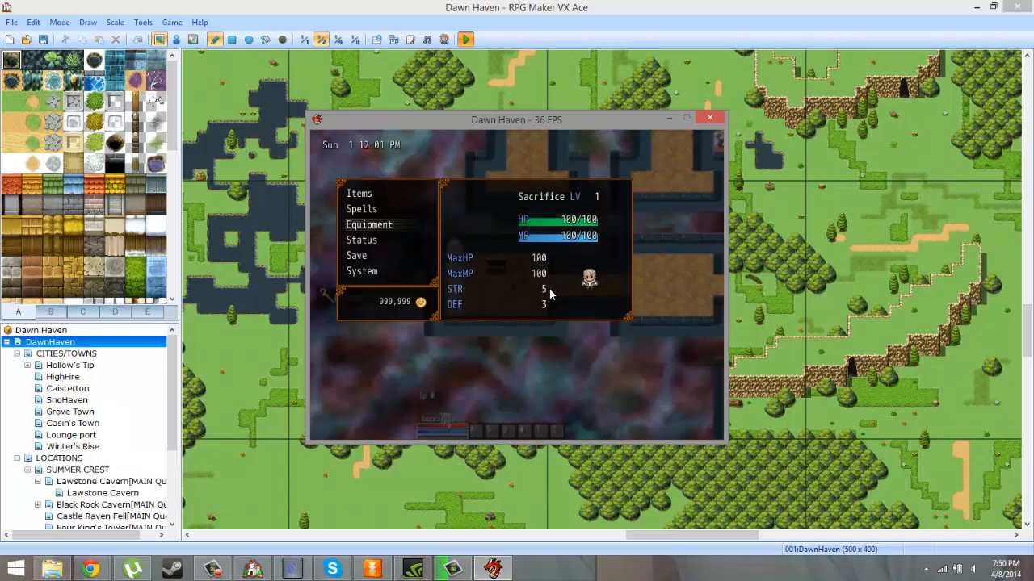
{"action": "key", "text": "Escape"}
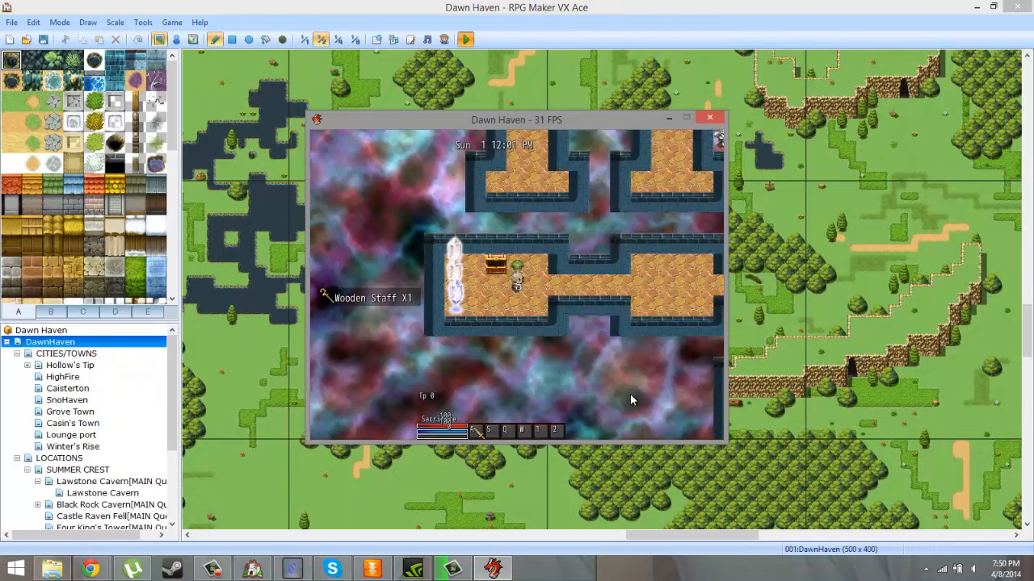
{"action": "key", "text": "Escape"}
{"action": "key", "text": "Escape"}
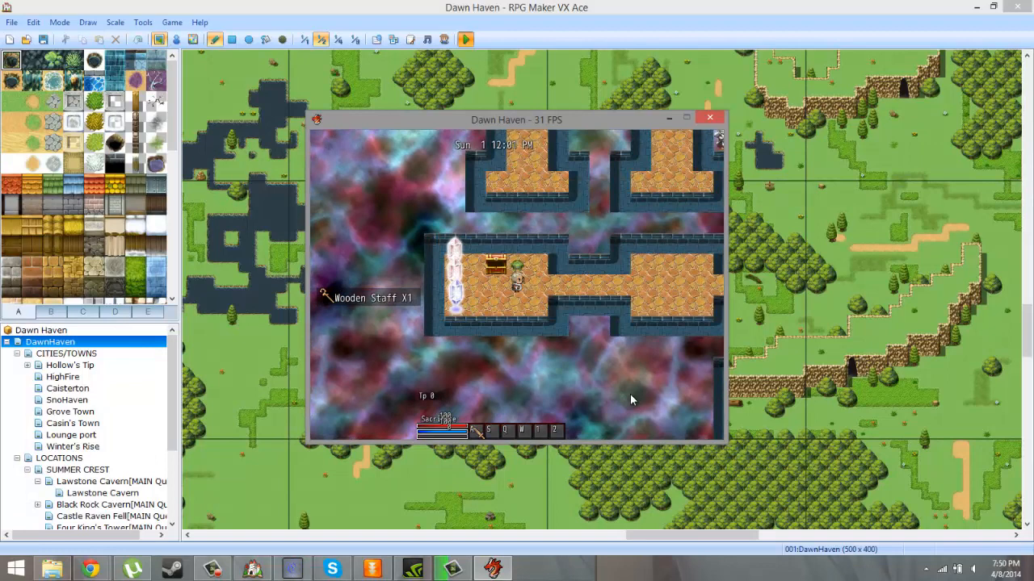
- Reset variable V0098 Celestial Stones to 0 in the debug menu and check the character's STR
{"action": "key", "text": "F9"}
{"action": "key", "text": "Down"}
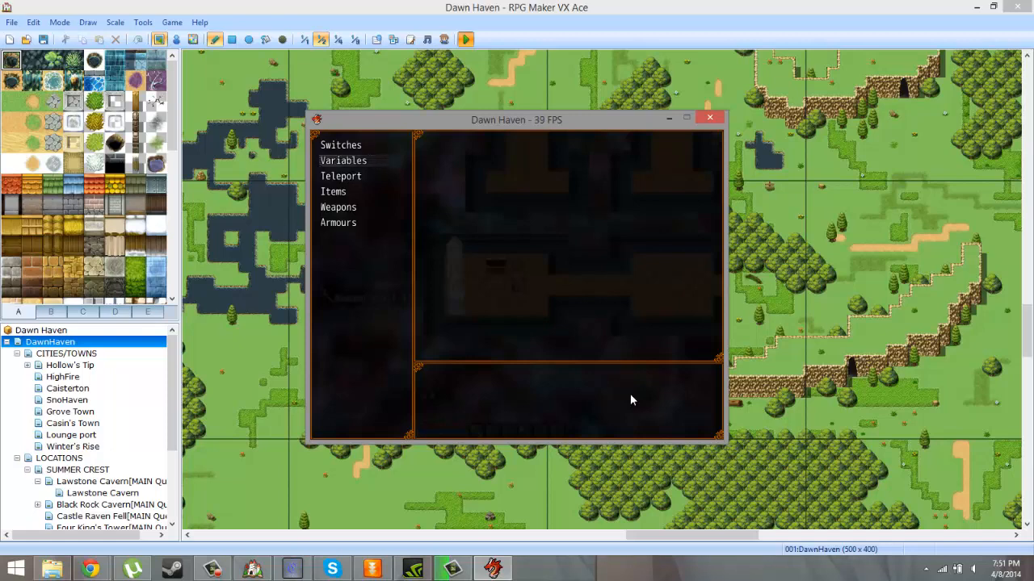
{"action": "key", "text": "Down"}
{"action": "key", "text": "Up"}
{"action": "key", "text": "Return"}
{"action": "key", "text": "Up"}
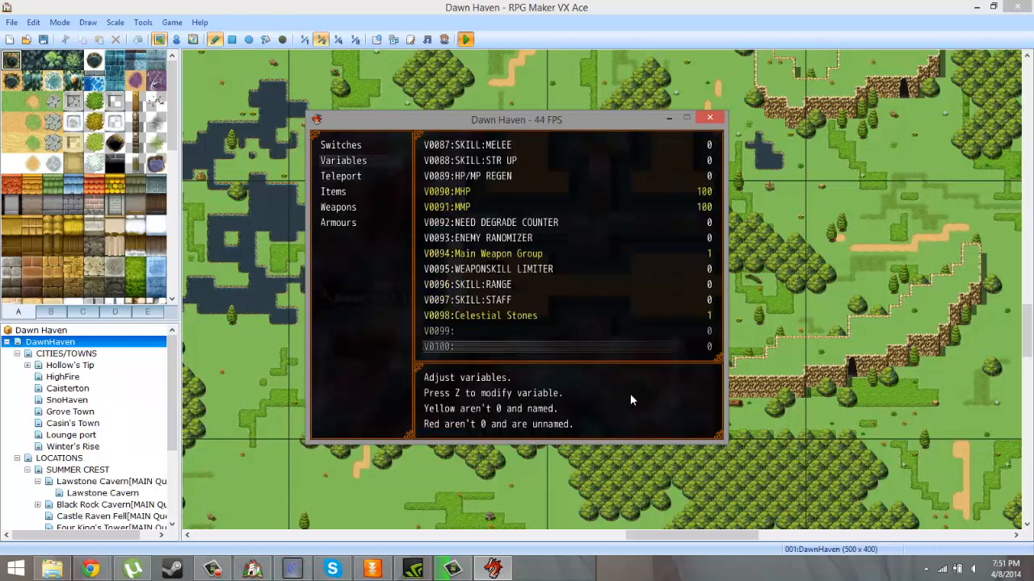
{"action": "key", "text": "Up"}
{"action": "key", "text": "Up"}
{"action": "key", "text": "Return"}
{"action": "key", "text": "Down"}
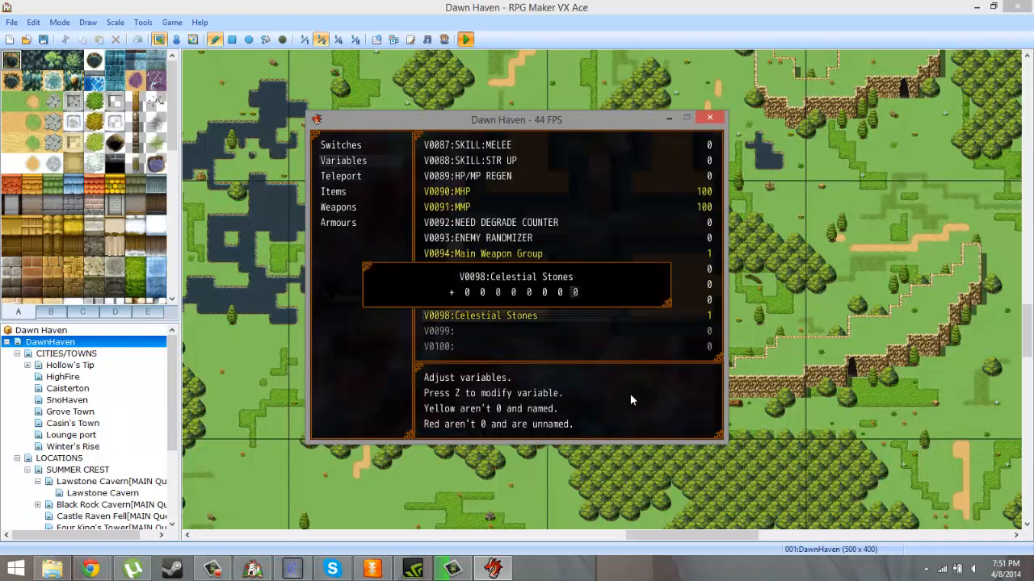
{"action": "key", "text": "Return"}
{"action": "key", "text": "Escape"}
{"action": "key", "text": "Escape"}
{"action": "key", "text": "Escape"}
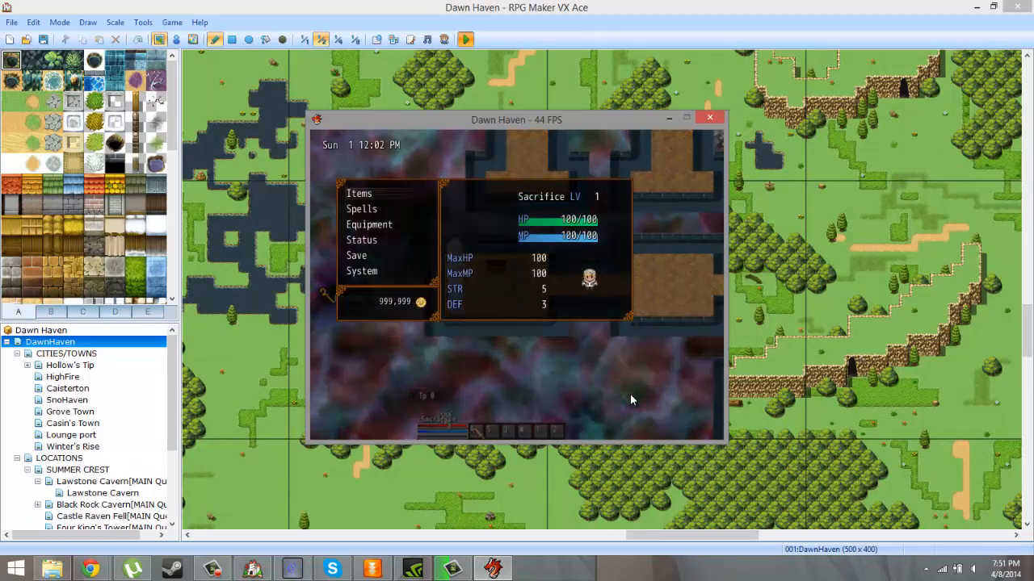
{"action": "key", "text": "Escape"}
- Remove the Wooden Sword from the weapon slot and check the character's STR
{"action": "key", "text": "Right"}
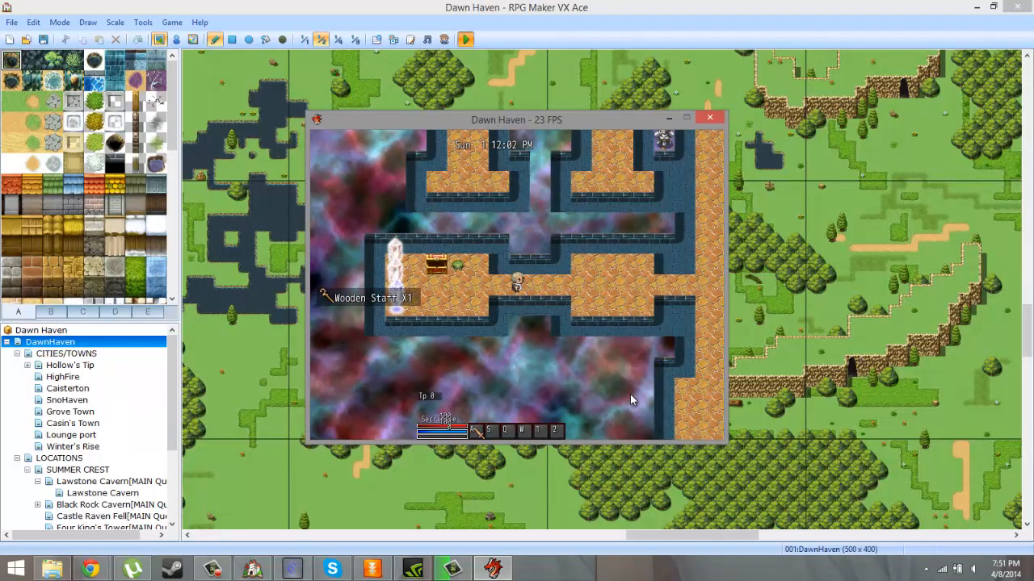
{"action": "key", "text": "Escape"}
{"action": "key", "text": "Down"}
{"action": "key", "text": "Down"}
{"action": "key", "text": "Return"}
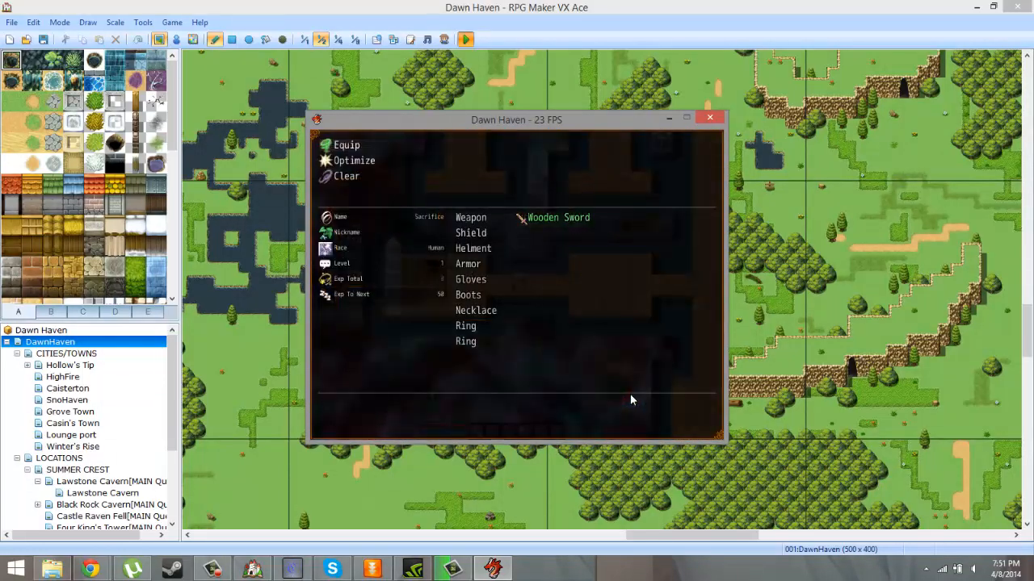
{"action": "key", "text": "Return"}
{"action": "key", "text": "Down"}
{"action": "key", "text": "Down"}
{"action": "key", "text": "Escape"}
{"action": "key", "text": "Escape"}
{"action": "key", "text": "Escape"}
{"action": "key", "text": "Escape"}
{"action": "key", "text": "Escape"}
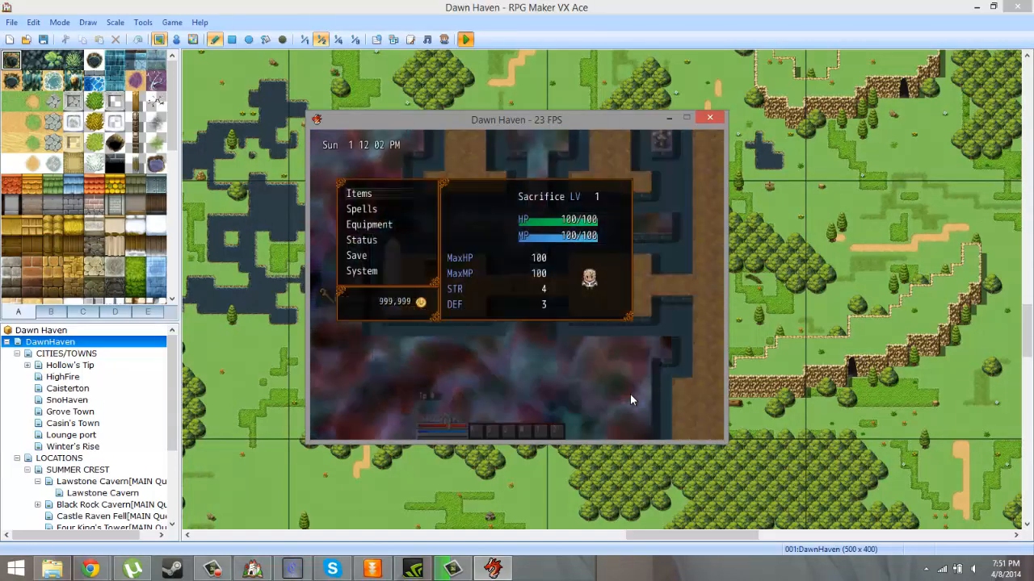
- Look over the character's equipment slots and end the playtest
{"action": "key", "text": "Down"}
{"action": "key", "text": "Down"}
{"action": "key", "text": "Return"}
{"action": "key", "text": "Down"}
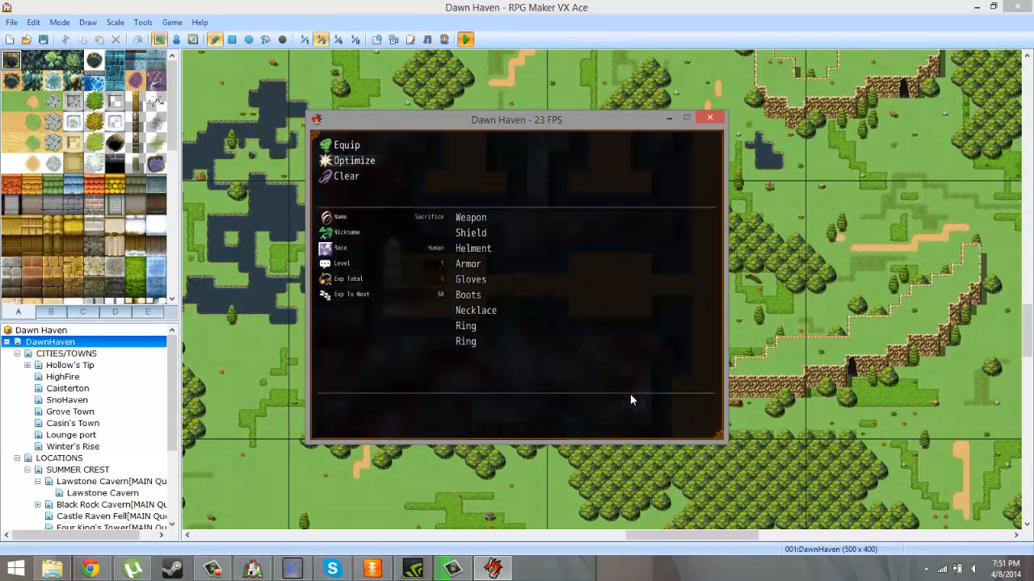
{"action": "key", "text": "Up"}
{"action": "key", "text": "Return"}
{"action": "key", "text": "Down"}
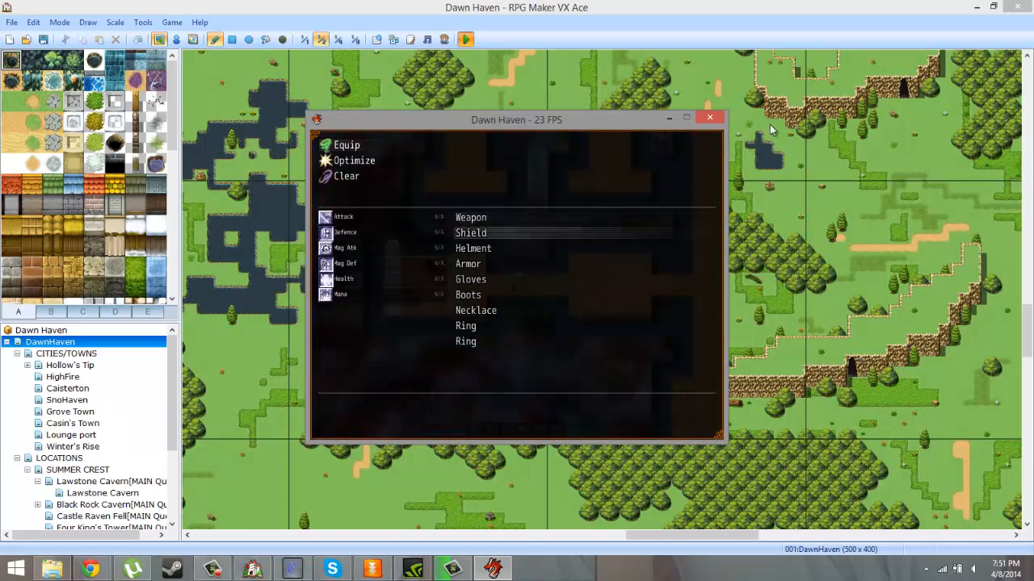
{"action": "left_click", "coordinate": [711, 119]}
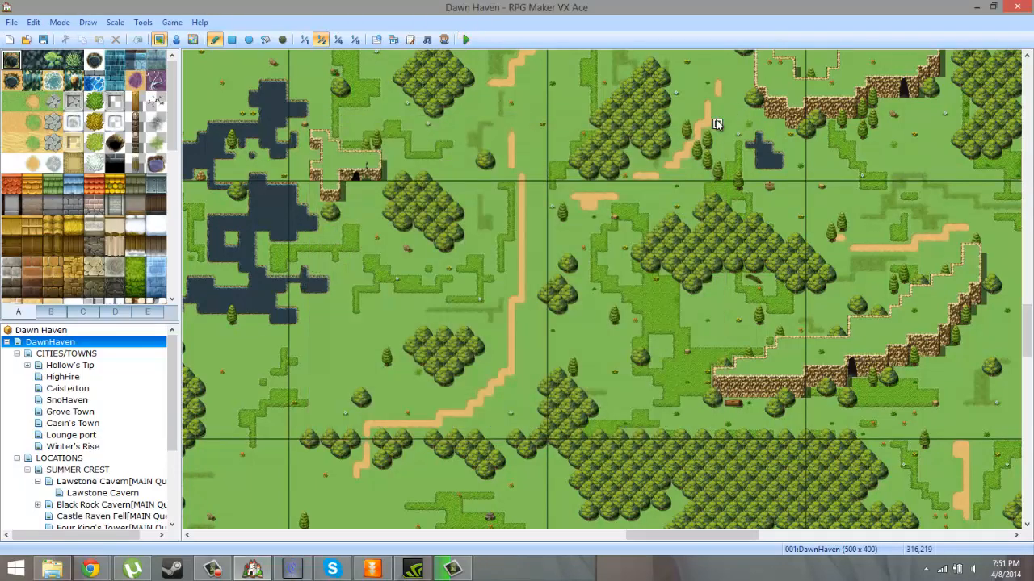
- In the Celestial Stones common event, copy the switch 0038 CS: WARRIOR == OFF branch into the Else of the V0098 Celestial Stones condition
{"action": "left_click", "coordinate": [143, 22]}
{"action": "left_click", "coordinate": [150, 38]}
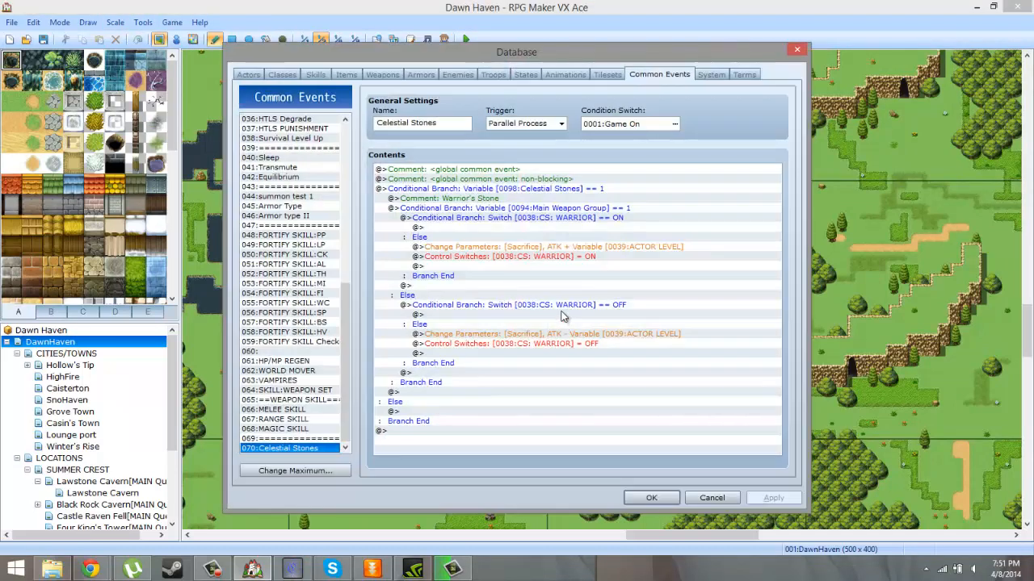
{"action": "left_click", "coordinate": [563, 314]}
{"action": "left_click", "coordinate": [560, 324]}
{"action": "left_click", "coordinate": [553, 305]}
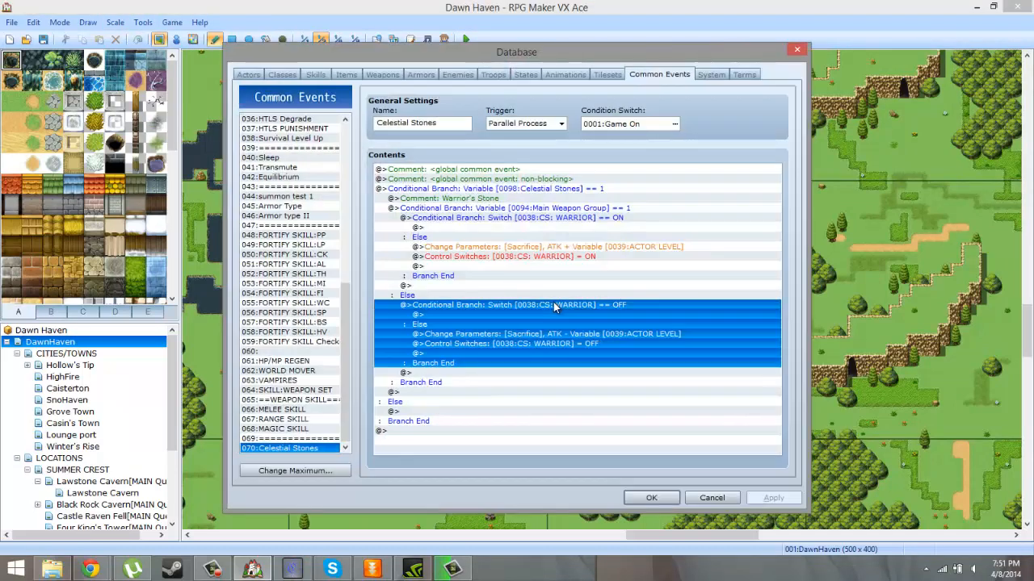
{"action": "left_click", "coordinate": [522, 189]}
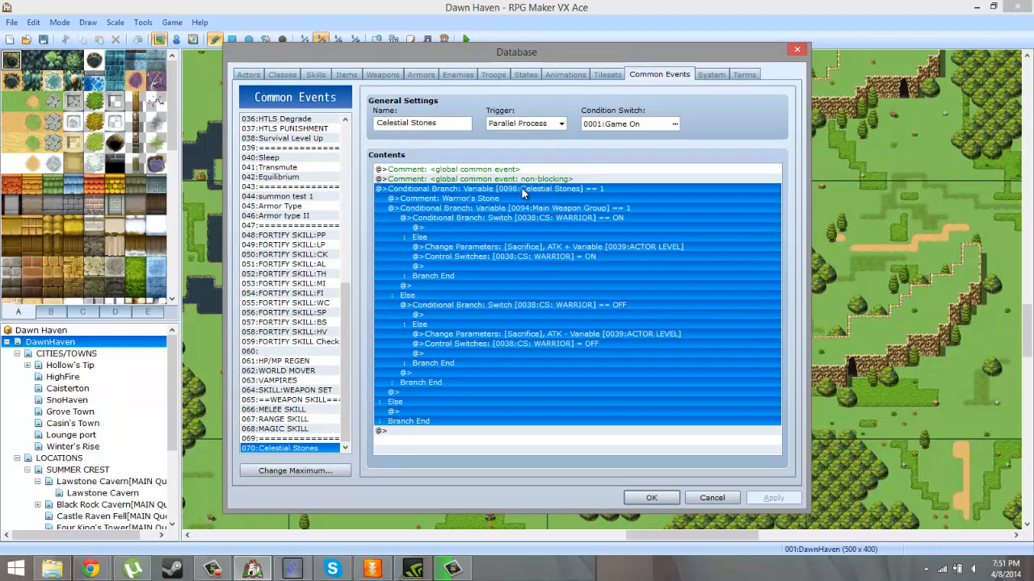
{"action": "left_click", "coordinate": [403, 412]}
{"action": "key", "text": "ctrl+v"}
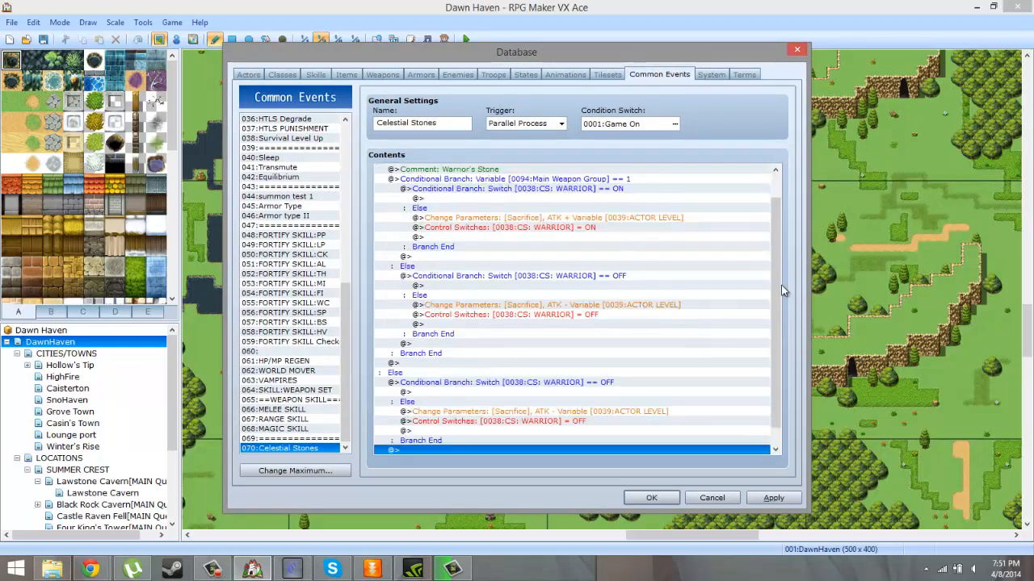
- Review the CS: WARRIOR conditional branches in the Celestial Stones common event and accept the database changes
{"action": "scroll", "coordinate": [781, 291], "scroll_direction": "up", "scroll_amount": 1}
{"action": "left_click", "coordinate": [634, 228]}
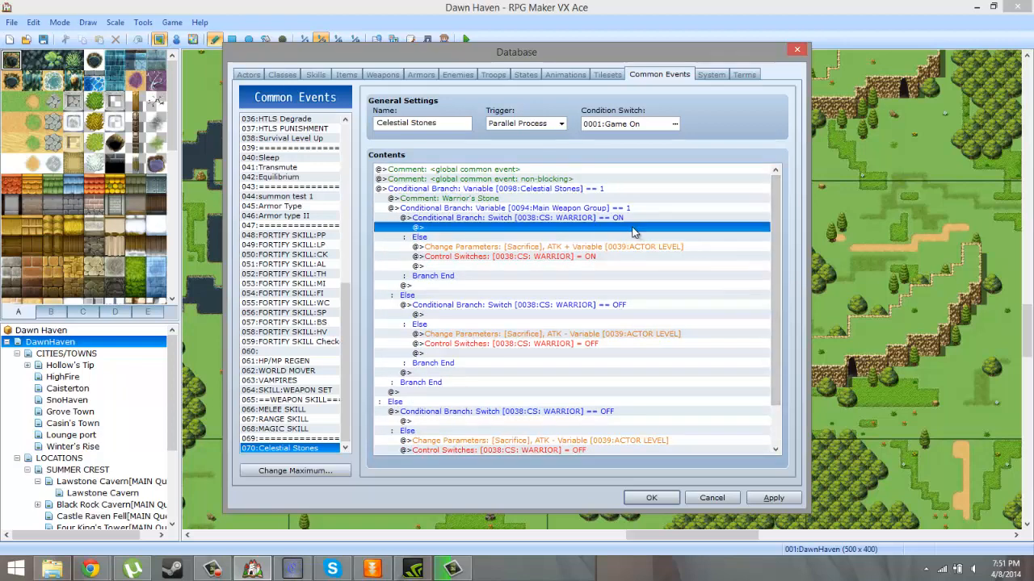
{"action": "left_click_drag", "start_coordinate": [773, 266], "coordinate": [770, 352]}
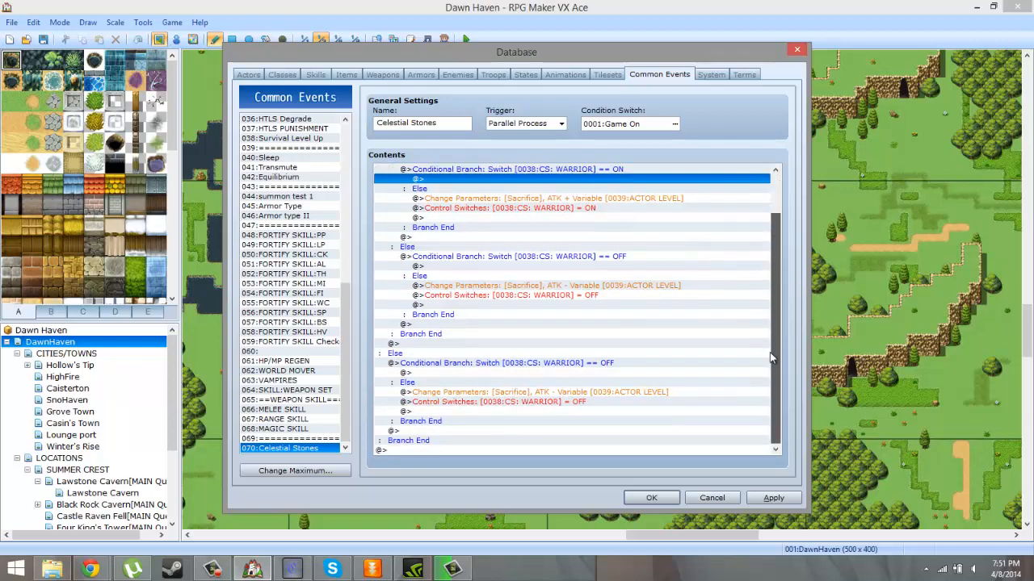
{"action": "left_click", "coordinate": [587, 373]}
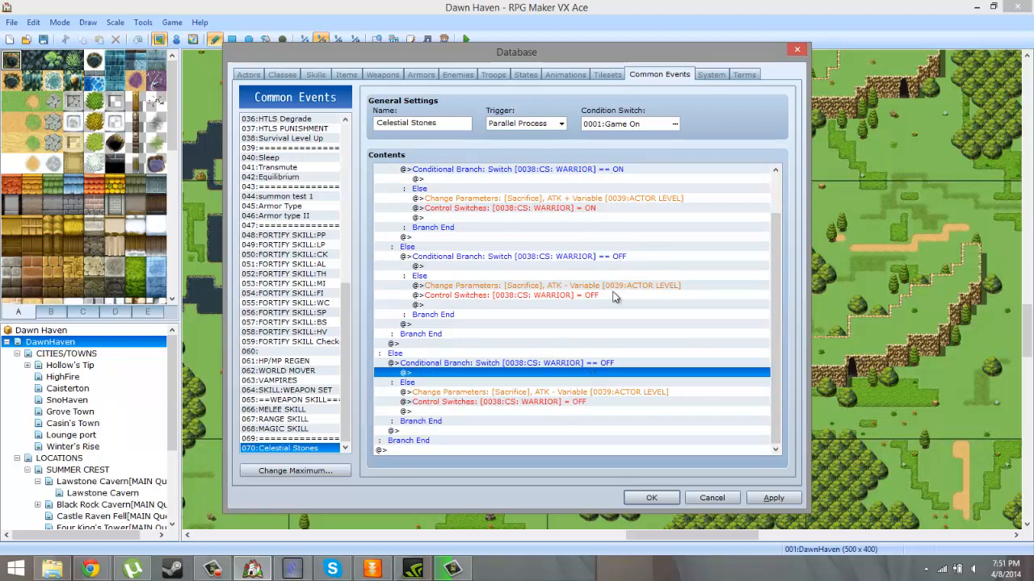
{"action": "left_click", "coordinate": [601, 258]}
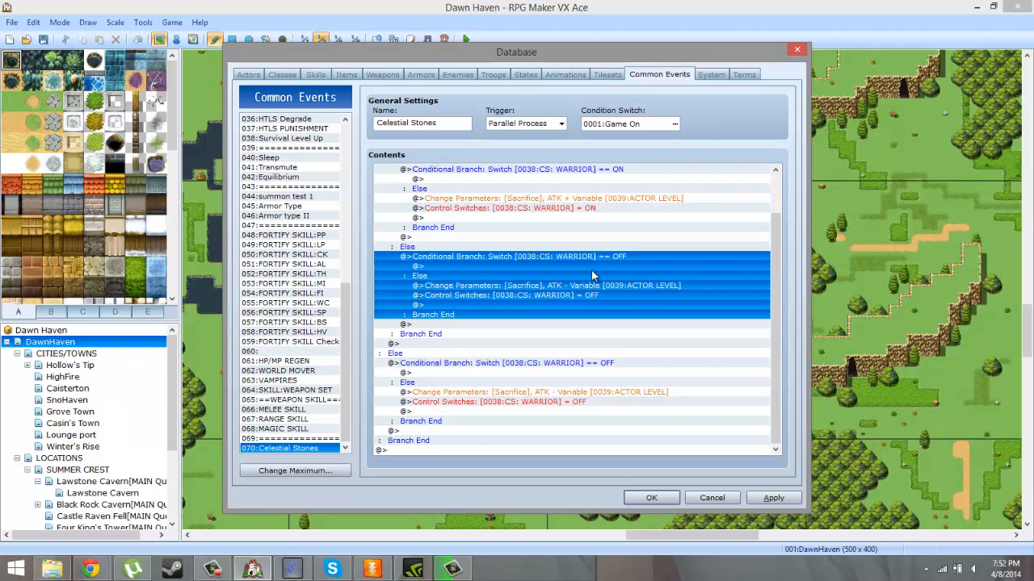
{"action": "left_click", "coordinate": [592, 267]}
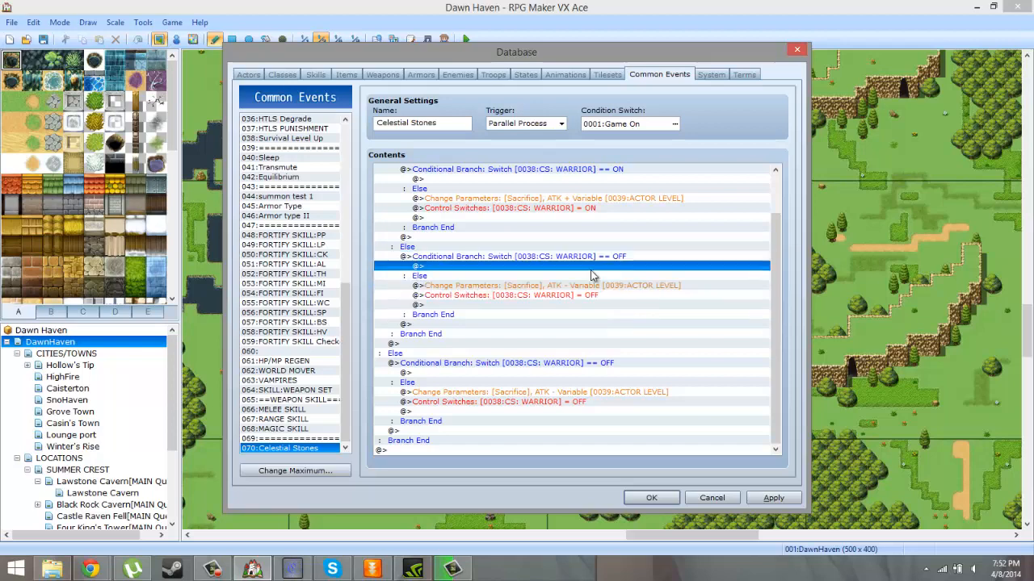
{"action": "left_click", "coordinate": [651, 496]}
- Start a new game in a playtest, walk the character to the chest near the crystals and collect its weapons
{"action": "left_click", "coordinate": [466, 41]}
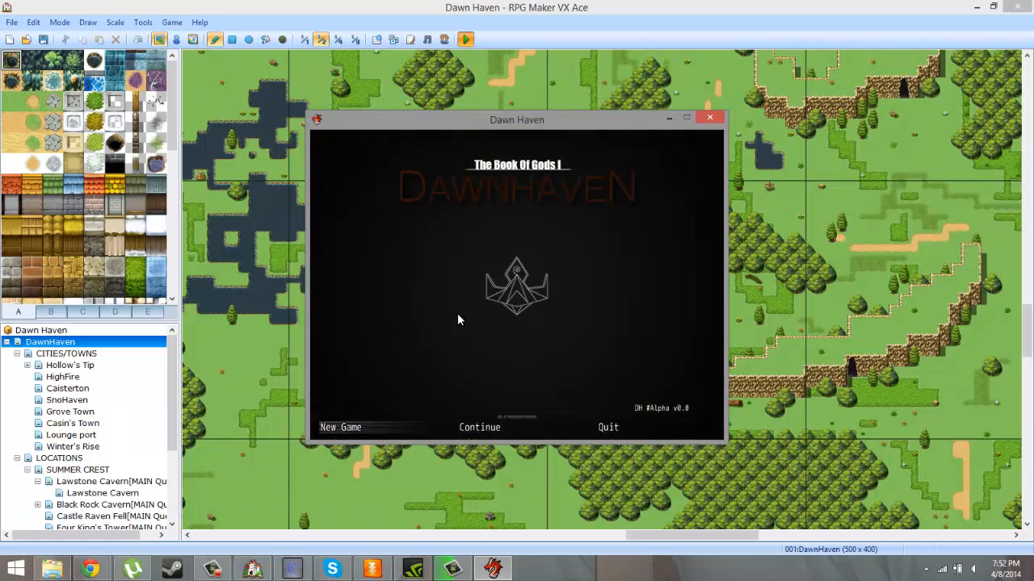
{"action": "key", "text": "Return"}
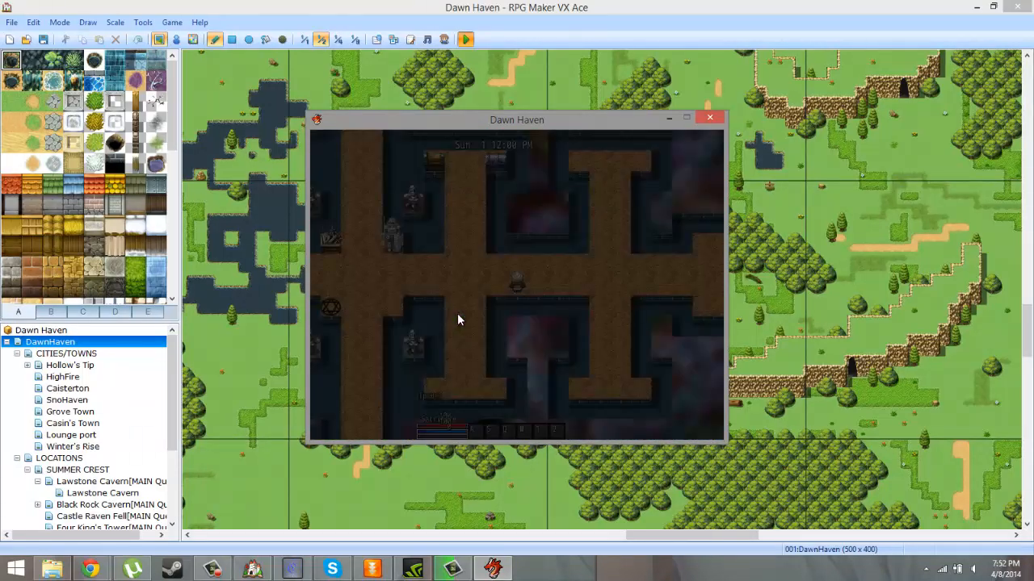
{"action": "key", "text": "Left"}
{"action": "key", "text": "Left"}
{"action": "key", "text": "Left"}
{"action": "key", "text": "Left"}
{"action": "key", "text": "Left"}
{"action": "key", "text": "Left"}
{"action": "key", "text": "Left"}
{"action": "key", "text": "Left"}
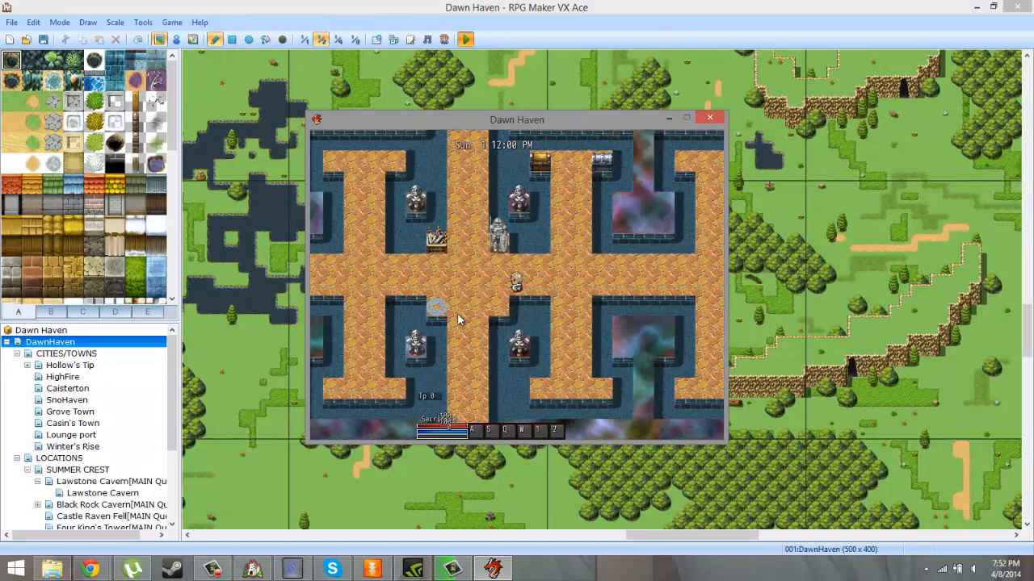
{"action": "key", "text": "Down"}
{"action": "key", "text": "Down"}
{"action": "key", "text": "Down"}
{"action": "key", "text": "Down"}
{"action": "key", "text": "Down"}
{"action": "key", "text": "Down"}
{"action": "key", "text": "Down"}
{"action": "key", "text": "Down"}
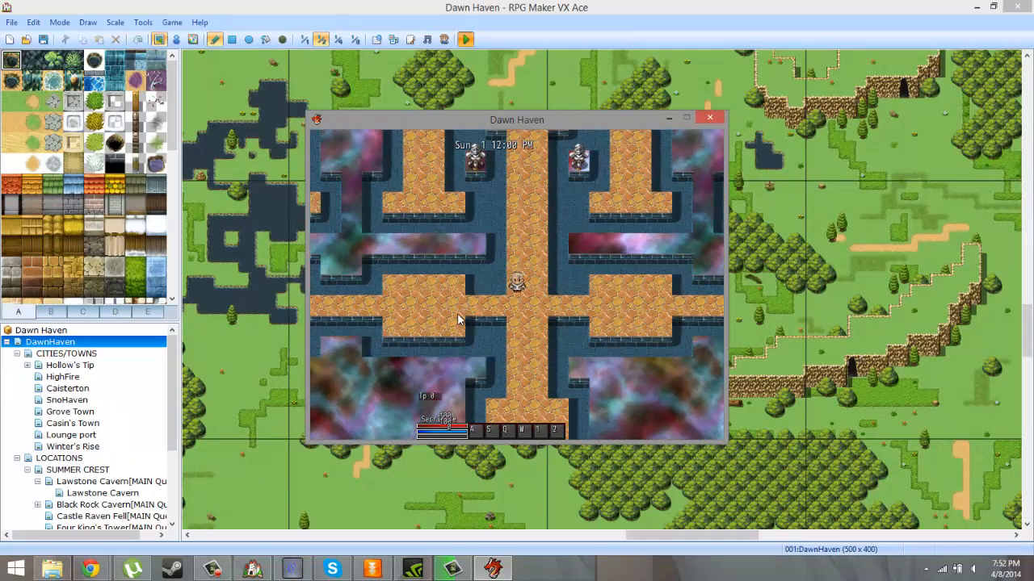
{"action": "key", "text": "Down"}
{"action": "key", "text": "Left"}
{"action": "key", "text": "Left"}
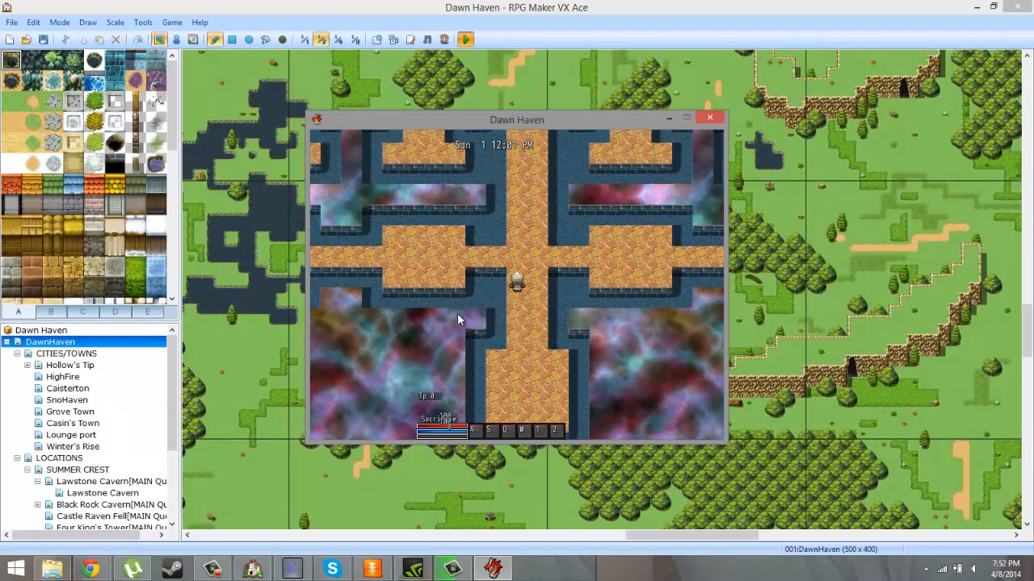
{"action": "key", "text": "Left"}
{"action": "key", "text": "Left"}
{"action": "key", "text": "Left"}
{"action": "key", "text": "Left"}
{"action": "key", "text": "Left"}
{"action": "key", "text": "Left"}
{"action": "key", "text": "Left"}
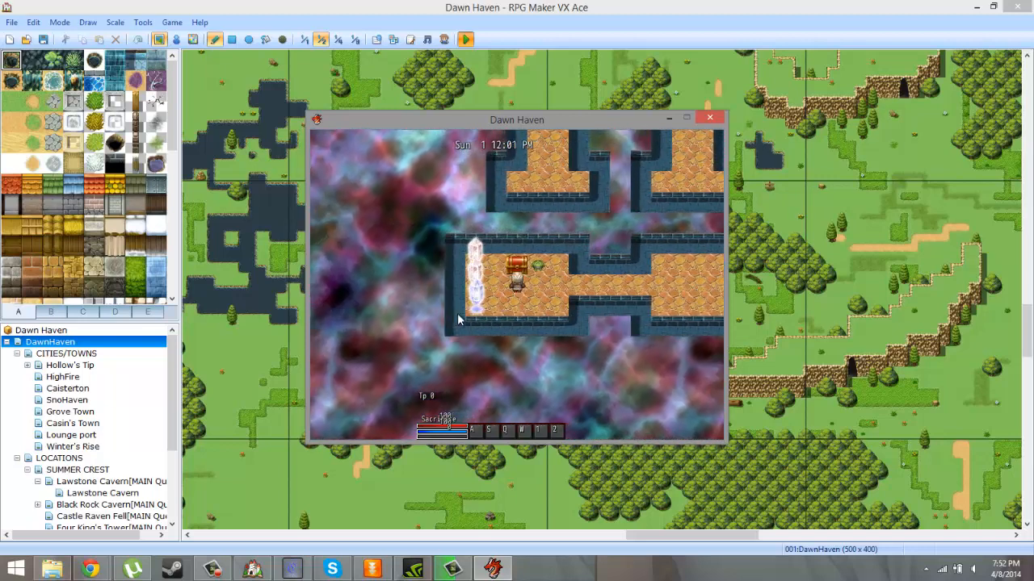
{"action": "key", "text": "Right"}
{"action": "key", "text": "Right"}
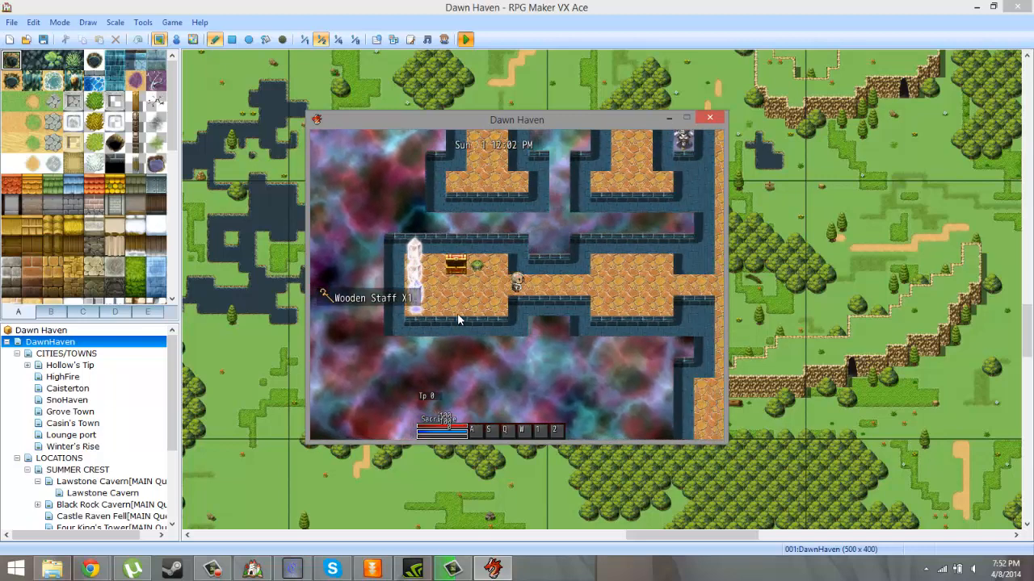
- Check the character's STR, and set variable V0098 Celestial Stones to 1 in the game's debug menu
{"action": "key", "text": "Escape"}
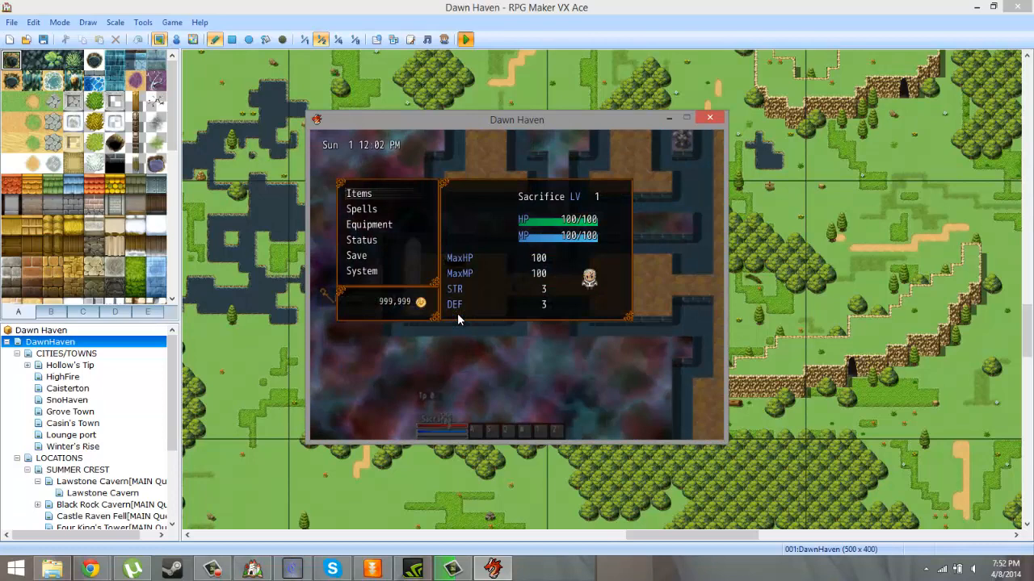
{"action": "key", "text": "Escape"}
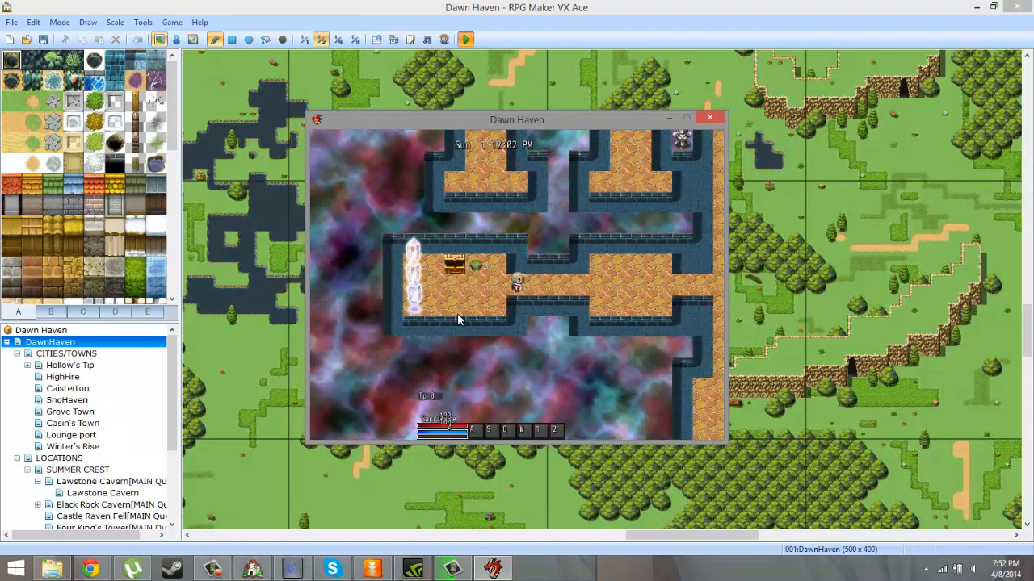
{"action": "key", "text": "F9"}
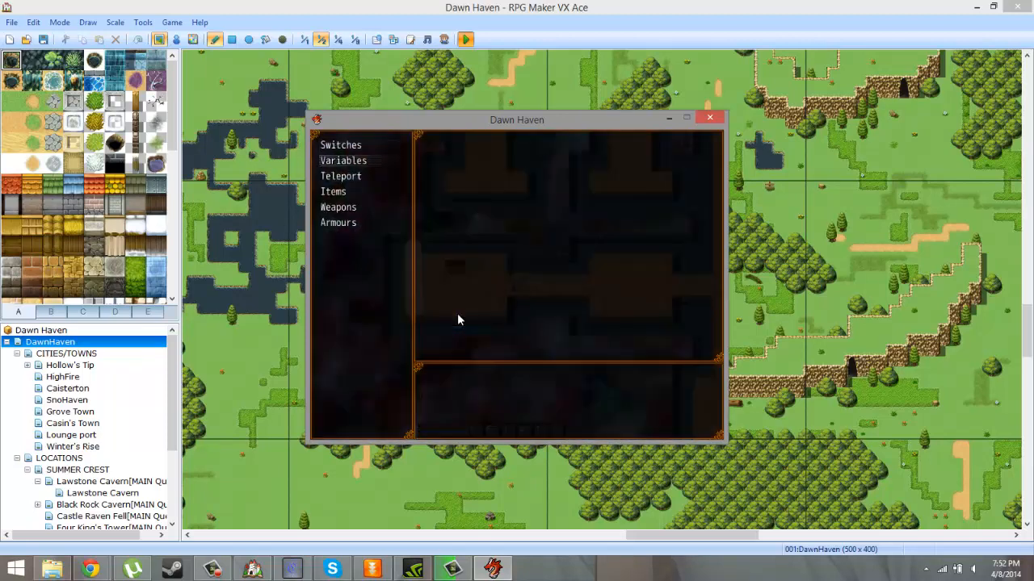
{"action": "key", "text": "Down"}
{"action": "key", "text": "Up"}
{"action": "key", "text": "Up"}
{"action": "key", "text": "Up"}
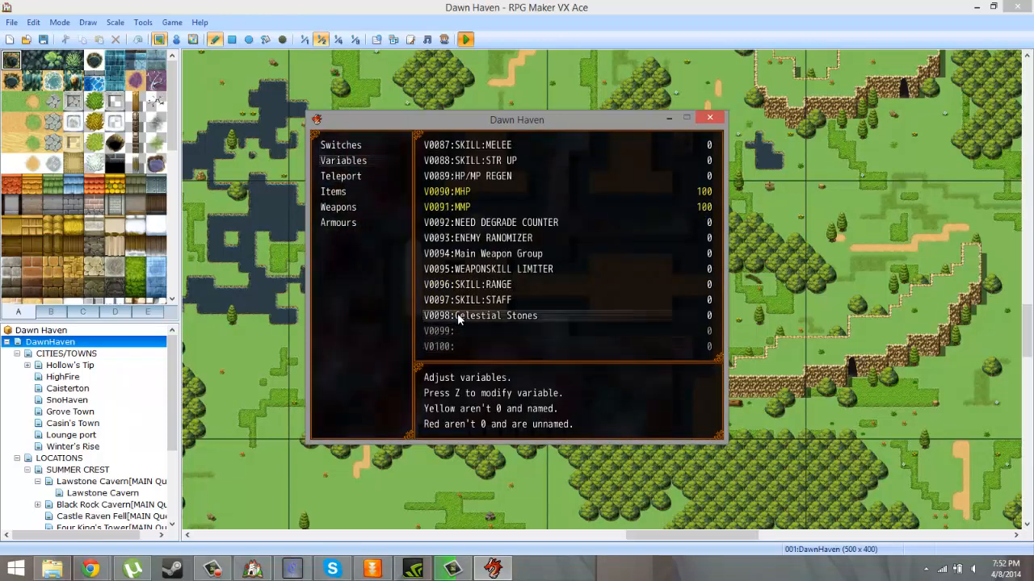
{"action": "key", "text": "z"}
{"action": "key", "text": "z"}
{"action": "key", "text": "z"}
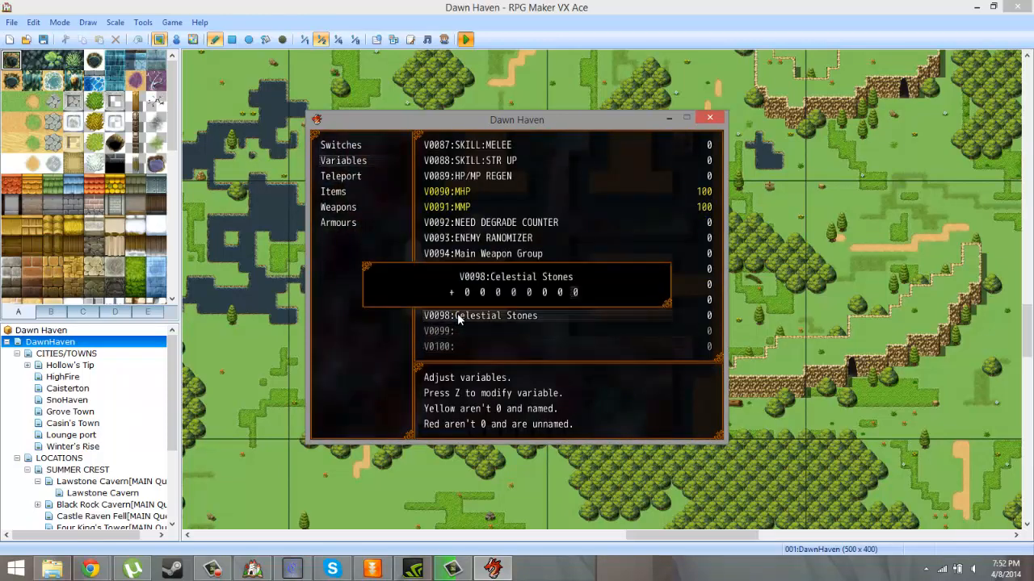
{"action": "key", "text": "Up"}
{"action": "key", "text": "z"}
{"action": "key", "text": "x"}
{"action": "key", "text": "x"}
- Equip the Wooden Sword in the weapon slot and check the character's STR
{"action": "key", "text": "x"}
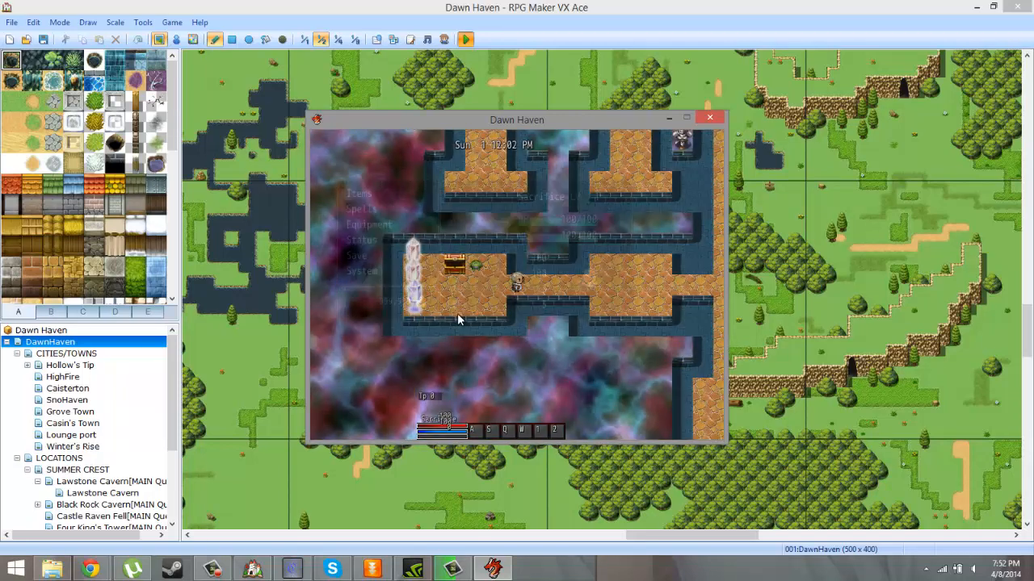
{"action": "key", "text": "Down"}
{"action": "key", "text": "Down"}
{"action": "key", "text": "z"}
{"action": "key", "text": "z"}
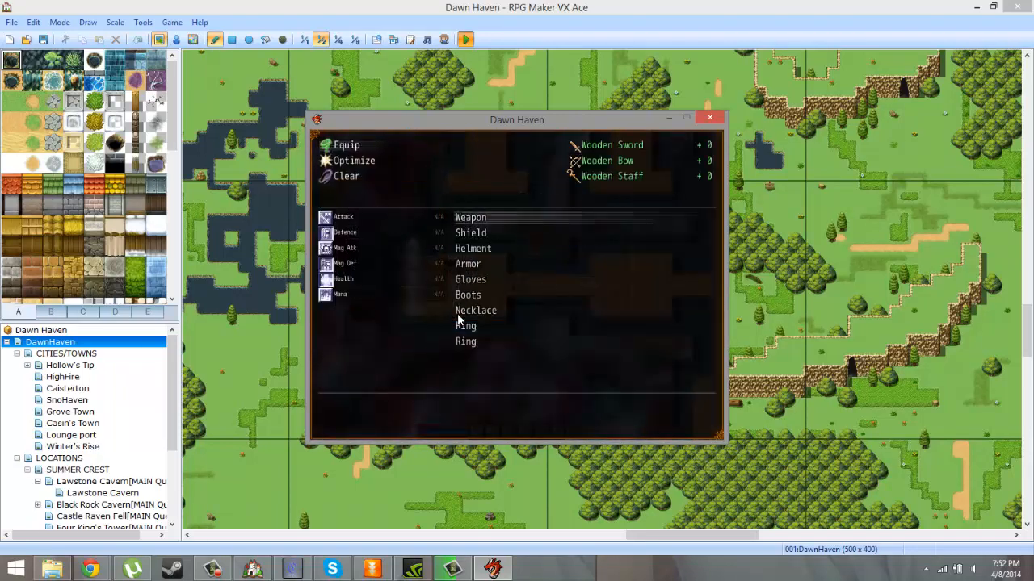
{"action": "key", "text": "z"}
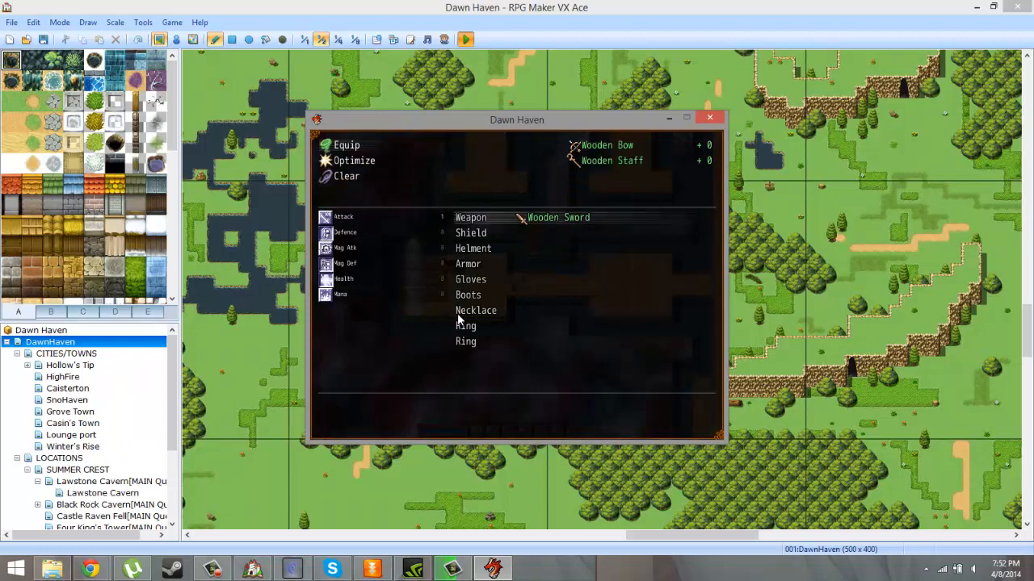
{"action": "key", "text": "x"}
{"action": "key", "text": "x"}
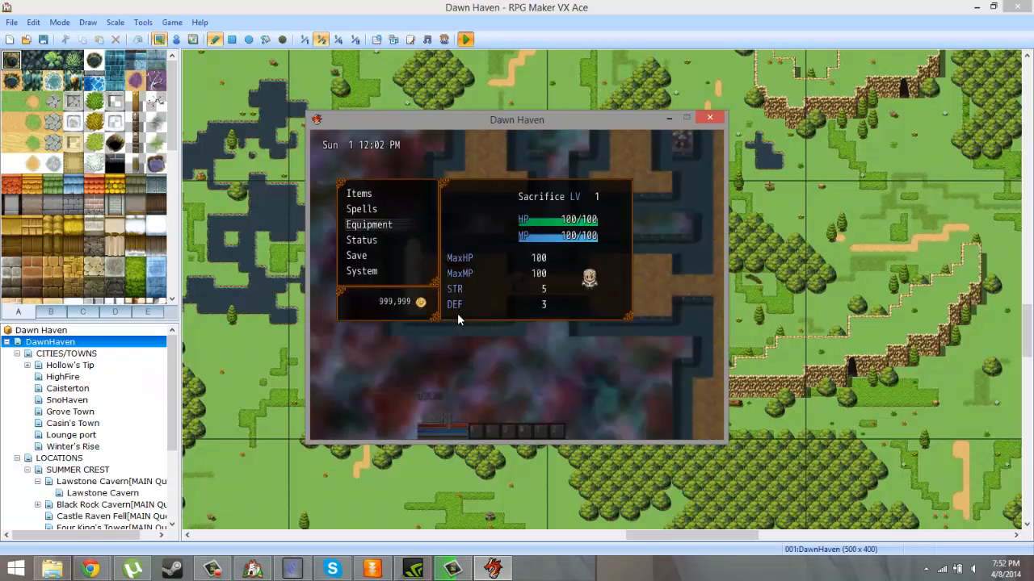
- Reset variable V0098 Celestial Stones to 0 in the debug menu while the Wooden Sword stays equipped
{"action": "key", "text": "x"}
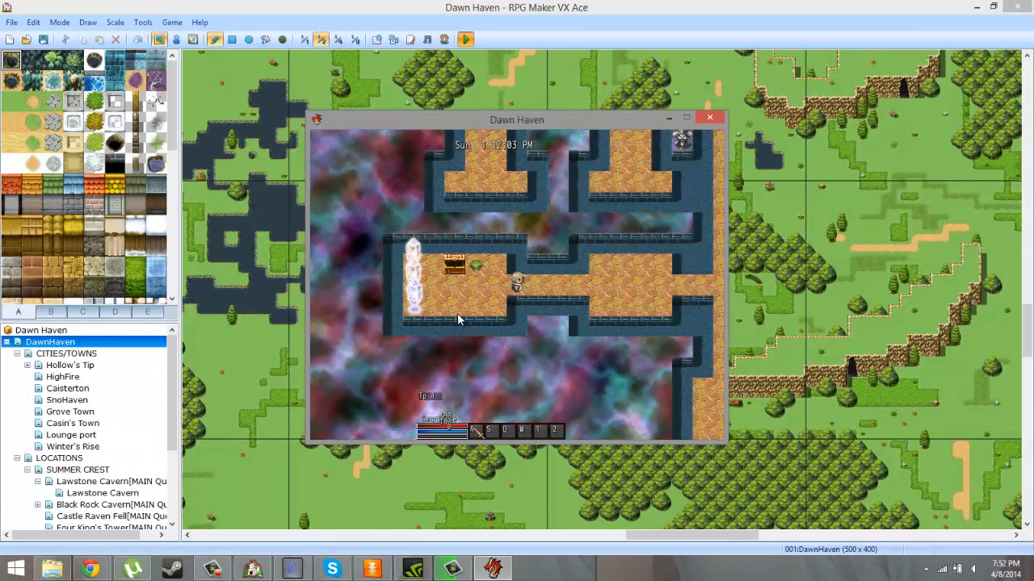
{"action": "key", "text": "F9"}
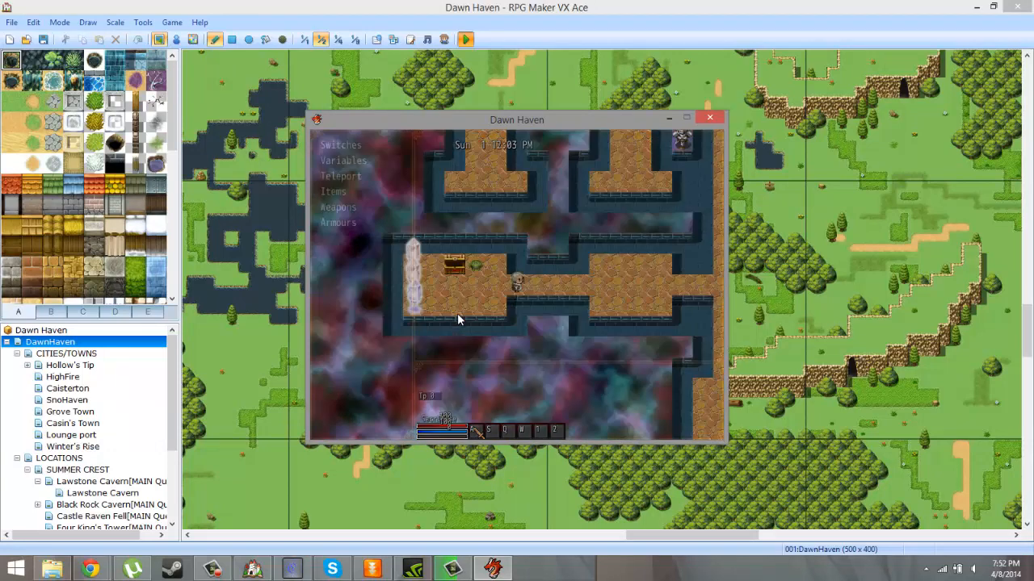
{"action": "key", "text": "Down"}
{"action": "key", "text": "z"}
{"action": "key", "text": "Up"}
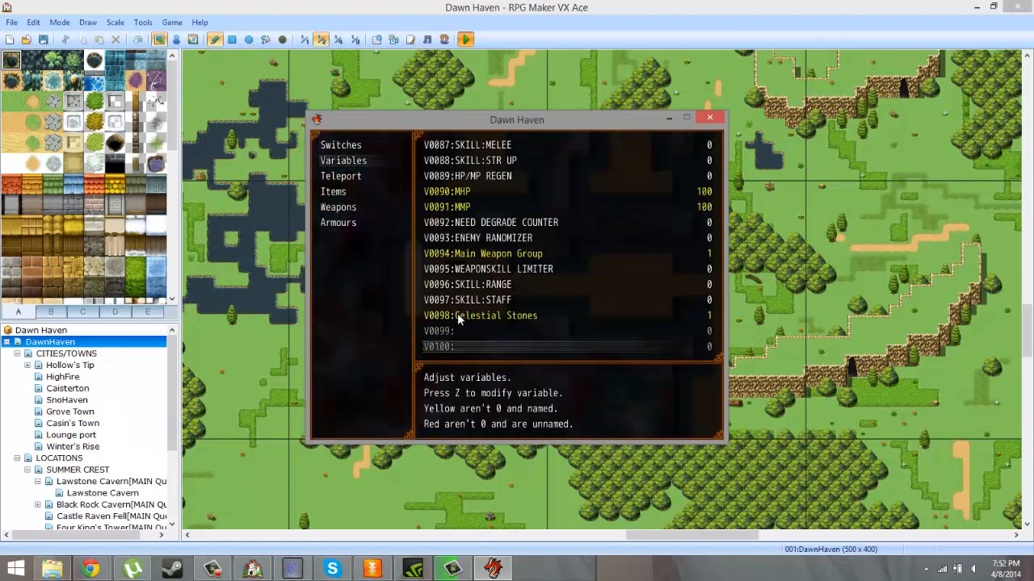
{"action": "key", "text": "Up"}
{"action": "key", "text": "Up"}
{"action": "key", "text": "z"}
{"action": "key", "text": "z"}
{"action": "key", "text": "x"}
{"action": "key", "text": "x"}
{"action": "key", "text": "x"}
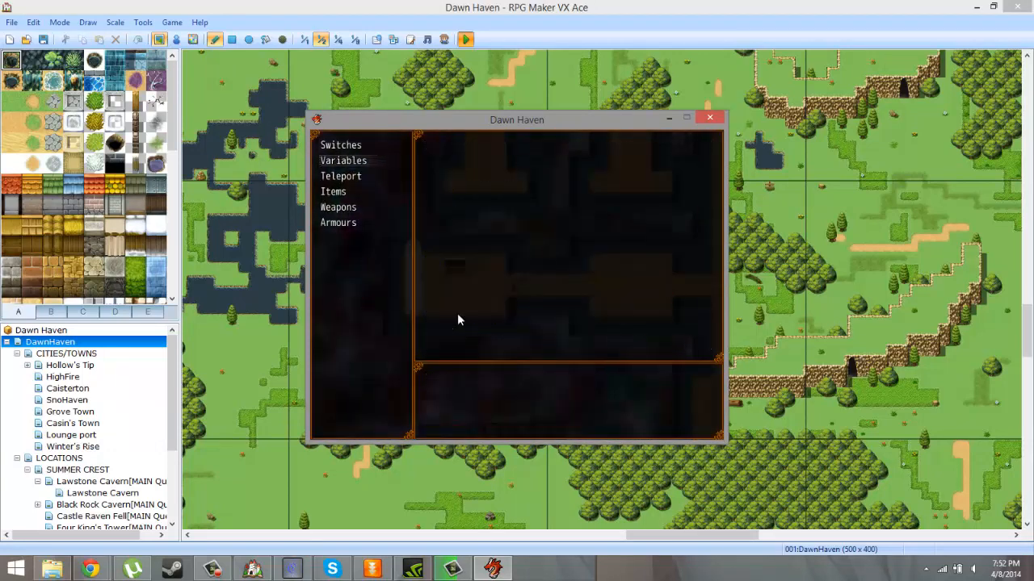
- Walk the character a step along the corridor and check STR in the game menu
{"action": "key", "text": "x"}
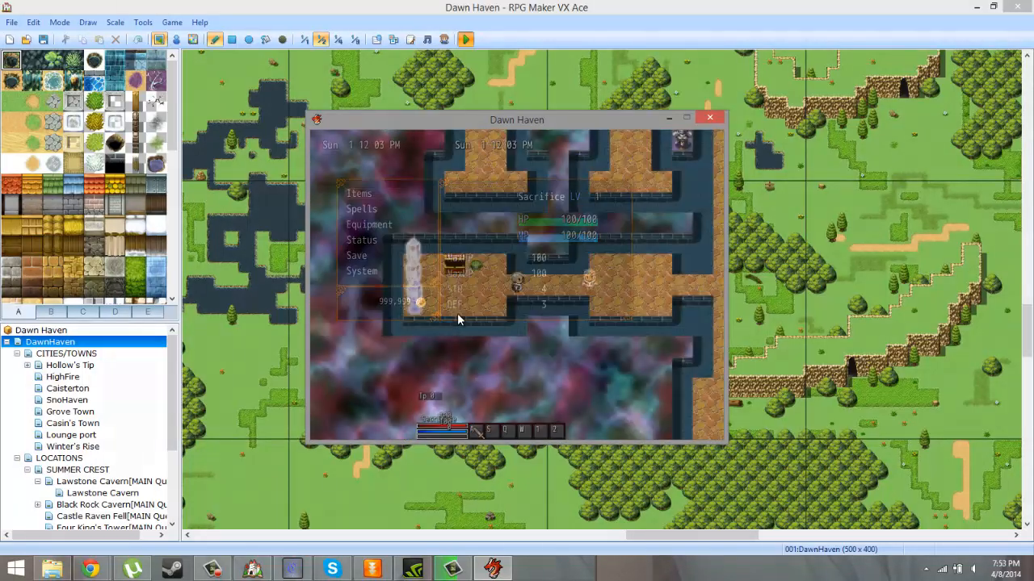
{"action": "key", "text": "Right"}
{"action": "key", "text": "x"}
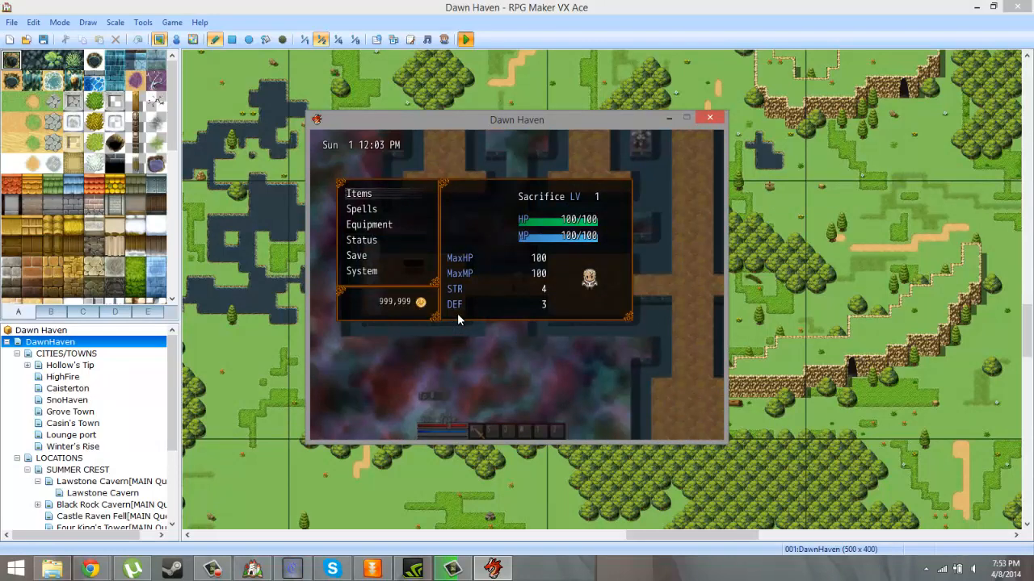
{"action": "key", "text": "Down"}
{"action": "key", "text": "Down"}
{"action": "key", "text": "x"}
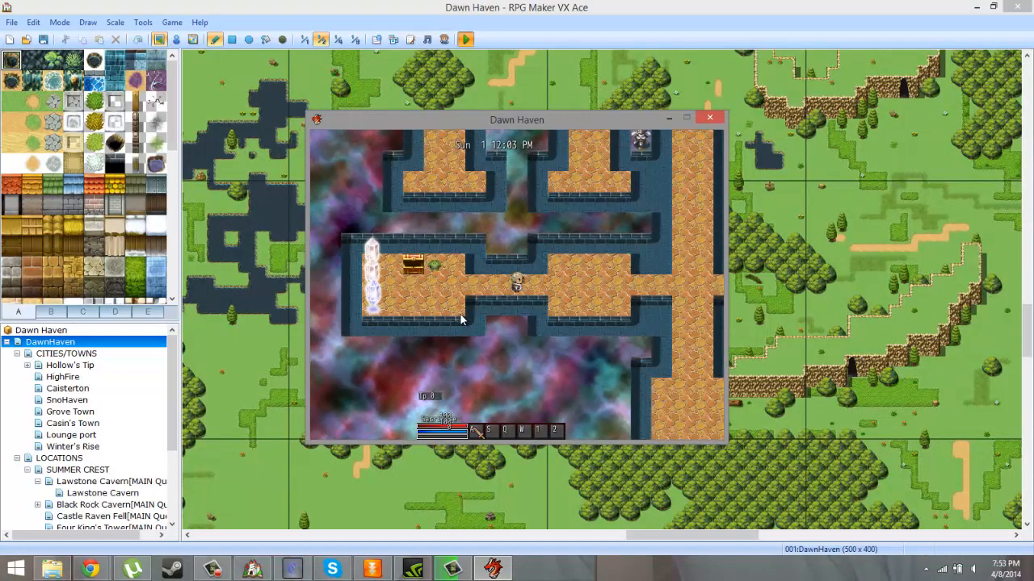
- Check the value of variable V0098 Celestial Stones in the game's debug menu, and return to the map
{"action": "key", "text": "F9"}
{"action": "key", "text": "Return"}
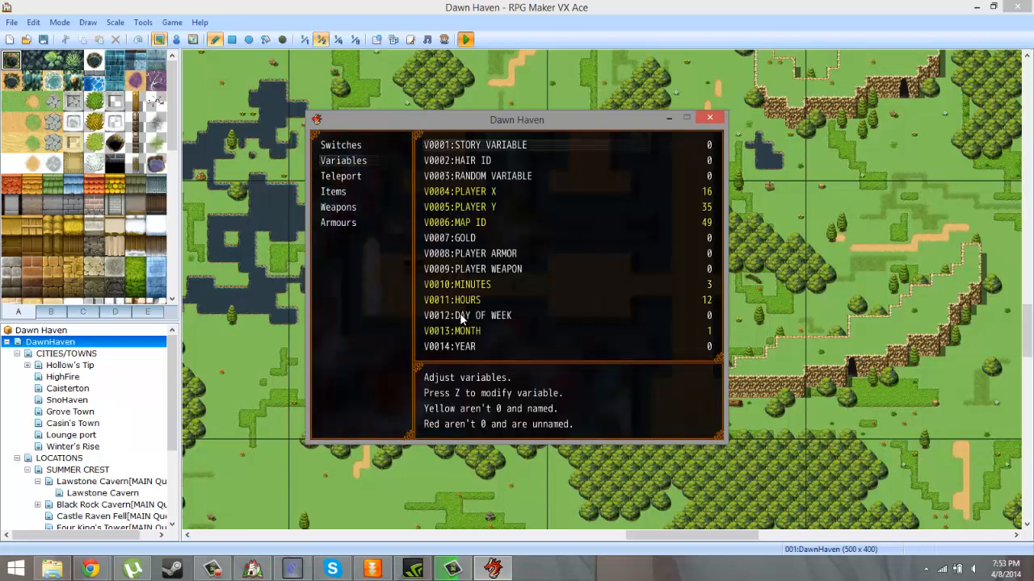
{"action": "key", "text": "Up"}
{"action": "key", "text": "Up"}
{"action": "key", "text": "Up"}
{"action": "key", "text": "Up"}
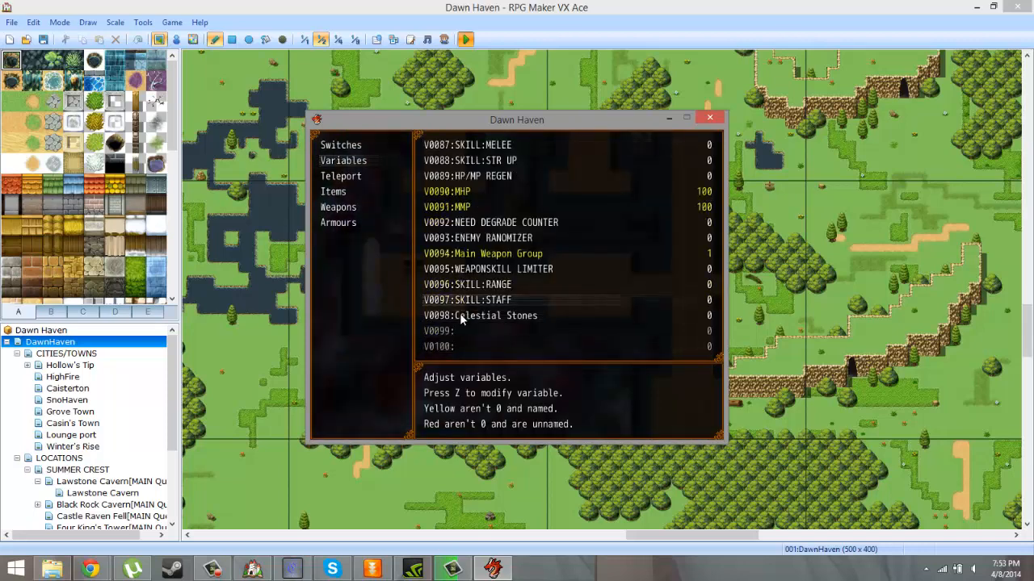
{"action": "key", "text": "Down"}
{"action": "key", "text": "x"}
{"action": "key", "text": "x"}
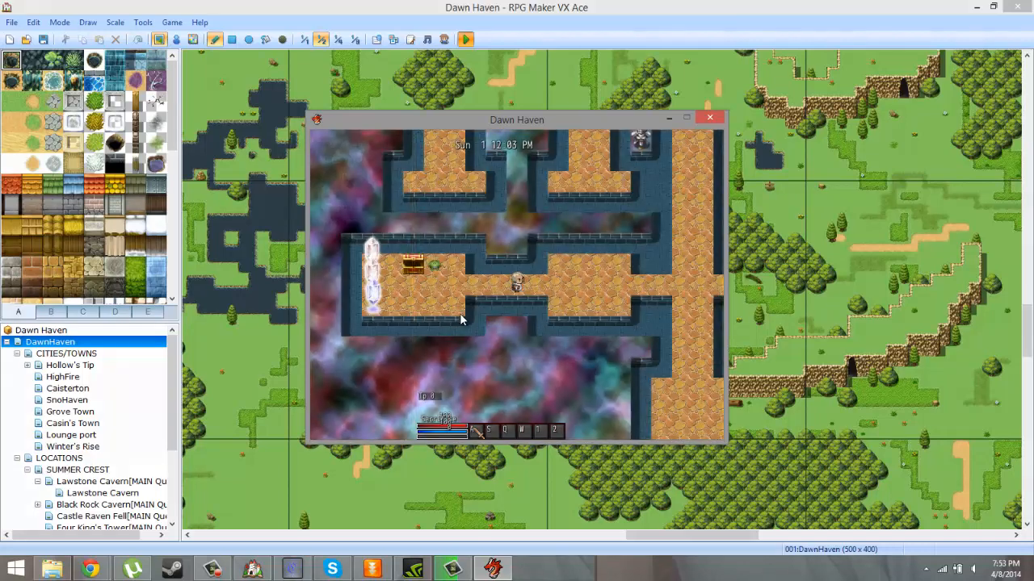
- Unequip the Wooden Sword from the character's weapon slot, and return to the map
{"action": "key", "text": "x"}
{"action": "key", "text": "Down"}
{"action": "key", "text": "Down"}
{"action": "key", "text": "Return"}
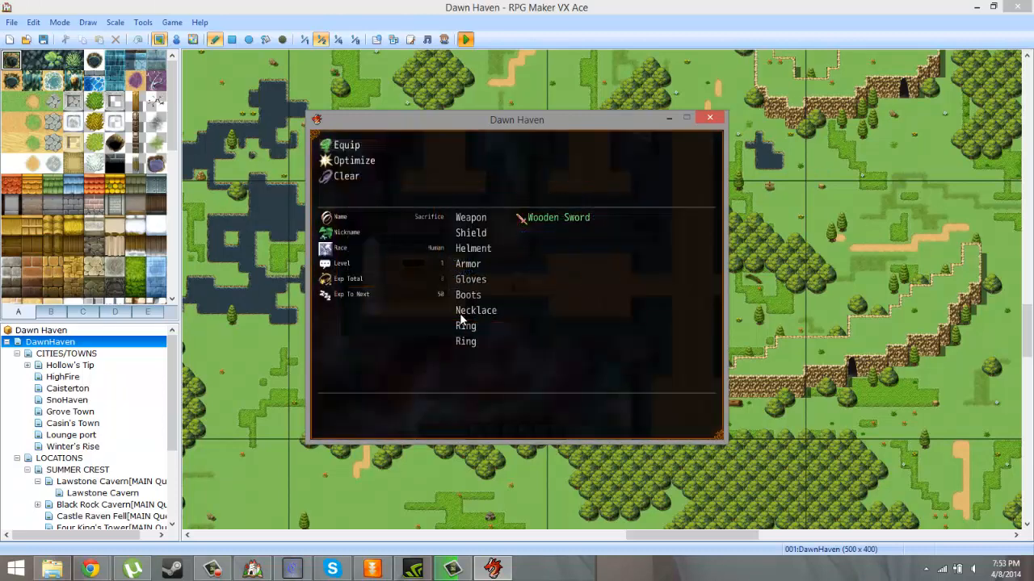
{"action": "key", "text": "Return"}
{"action": "key", "text": "Return"}
{"action": "key", "text": "Down"}
{"action": "key", "text": "Down"}
{"action": "key", "text": "Return"}
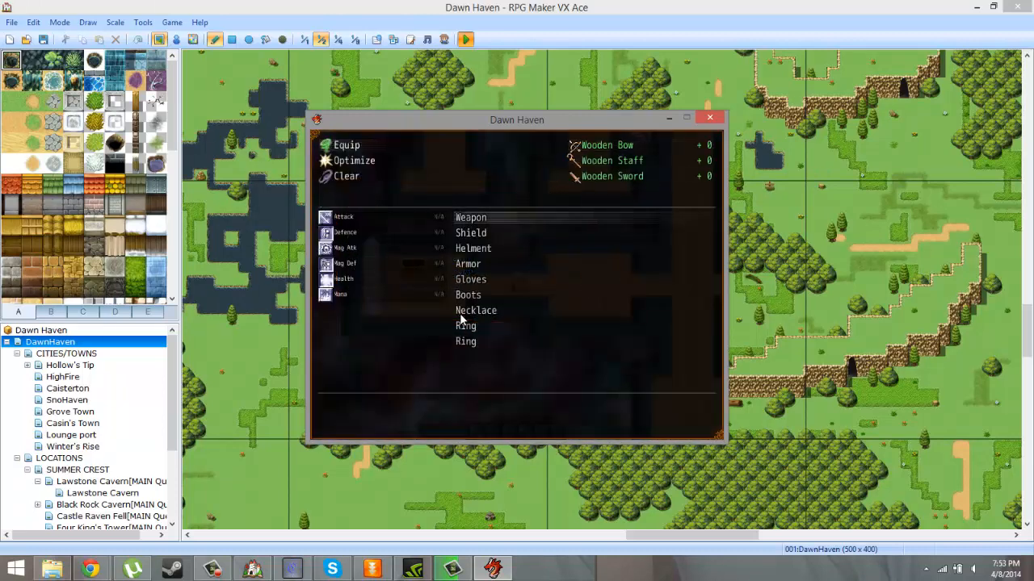
{"action": "key", "text": "x"}
{"action": "key", "text": "x"}
{"action": "key", "text": "x"}
- Walk the character right along the corridor and check STR in the game menu with no weapon equipped
{"action": "key", "text": "Right"}
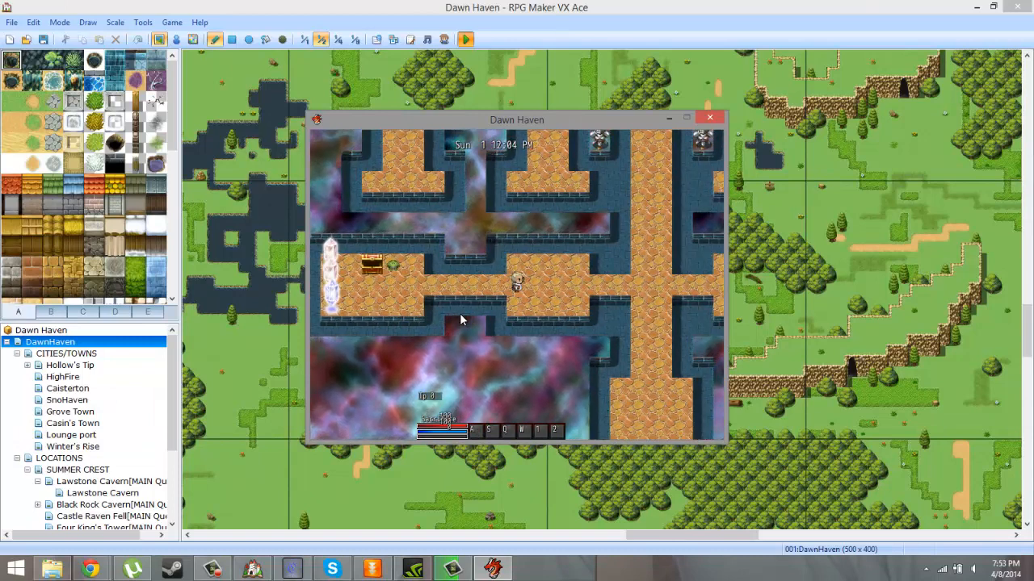
{"action": "key", "text": "x"}
{"action": "key", "text": "Down"}
{"action": "key", "text": "Down"}
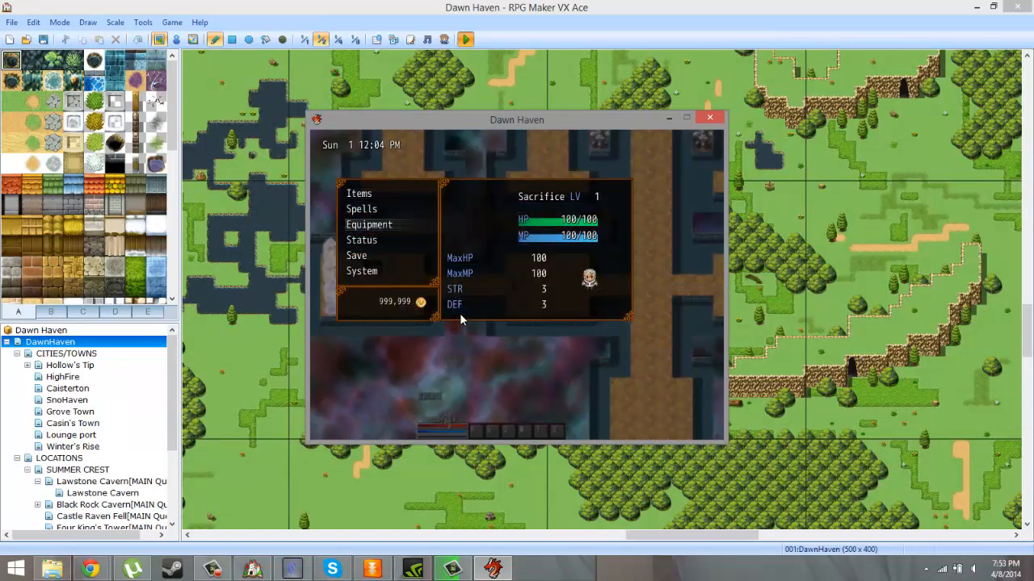
- Equip the Wooden Sword in the weapon slot again, check the character's STR, and return to the map
{"action": "key", "text": "Return"}
{"action": "key", "text": "Down"}
{"action": "key", "text": "Down"}
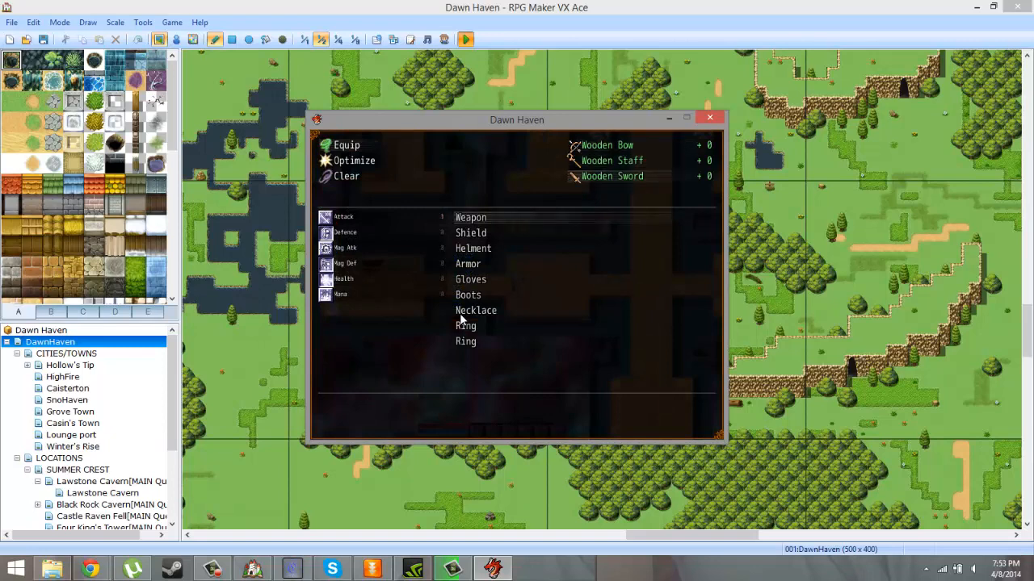
{"action": "key", "text": "Return"}
{"action": "key", "text": "x"}
{"action": "key", "text": "x"}
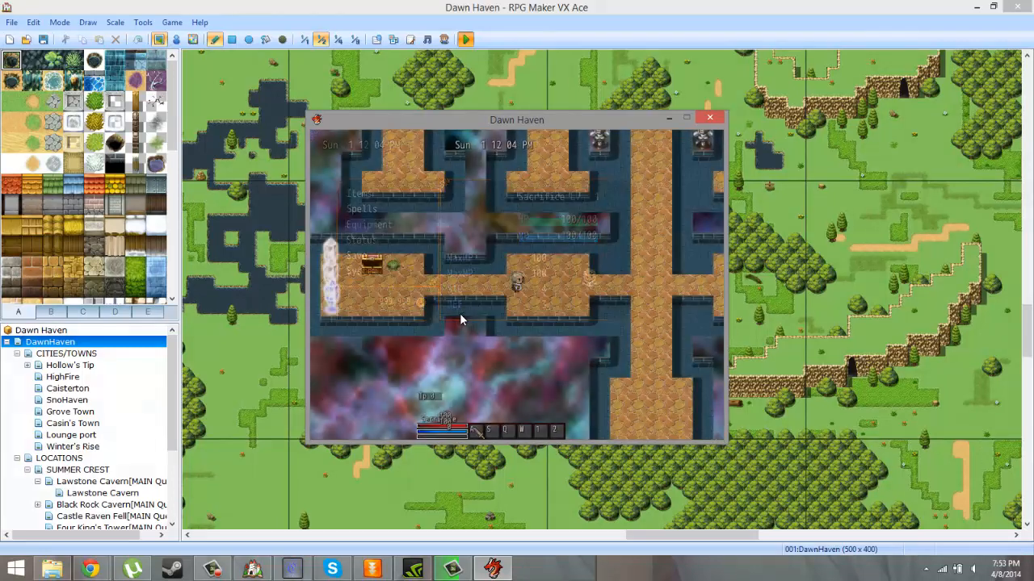
{"action": "key", "text": "x"}
{"action": "key", "text": "x"}
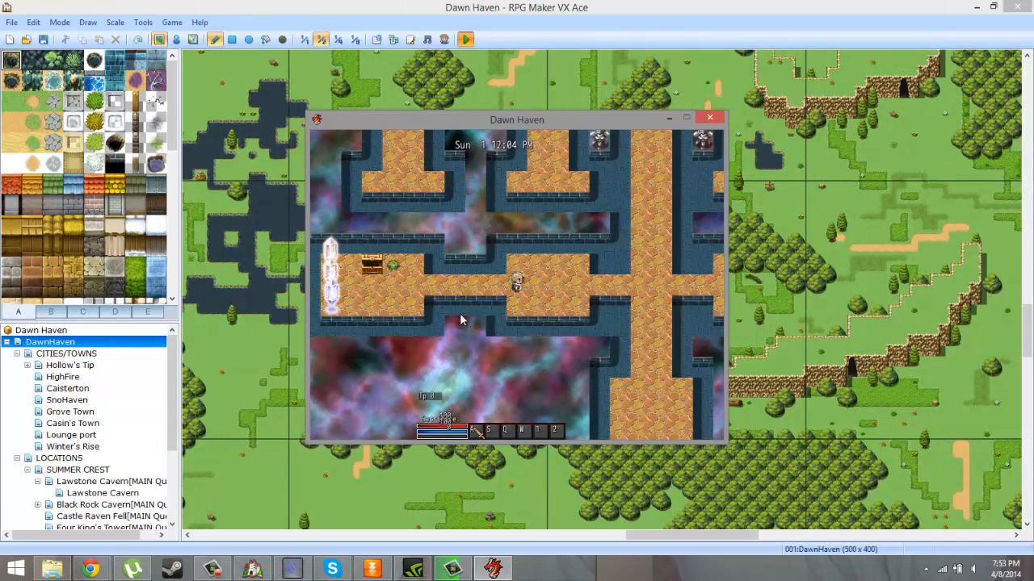
- Set variable V0098 Celestial Stones to 1 in the debug menu
{"action": "key", "text": "F9"}
{"action": "key", "text": "Down"}
{"action": "key", "text": "Return"}
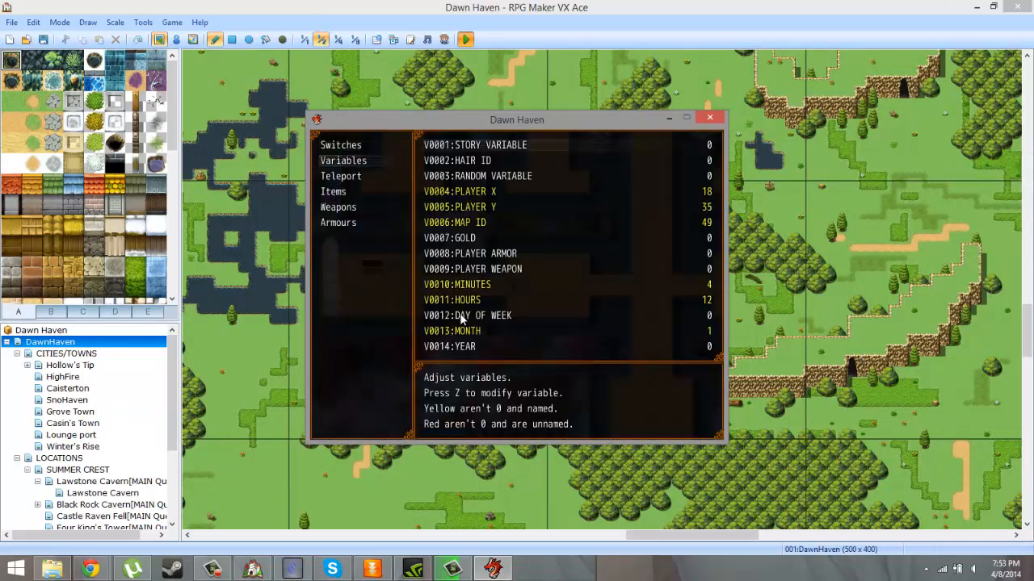
{"action": "key", "text": "Up"}
{"action": "key", "text": "Up"}
{"action": "key", "text": "Up"}
{"action": "key", "text": "z"}
{"action": "key", "text": "Up"}
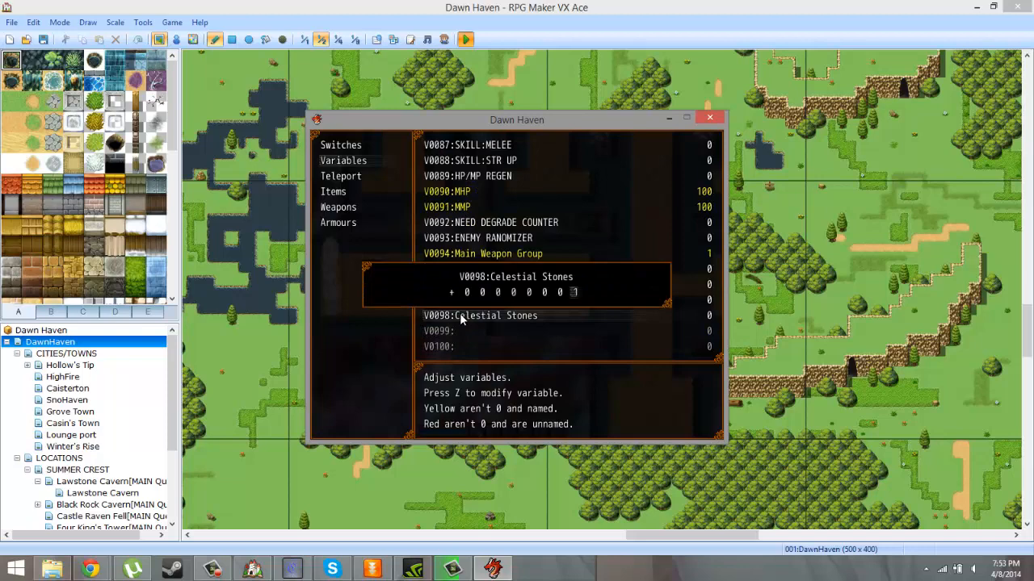
{"action": "key", "text": "z"}
{"action": "key", "text": "x"}
{"action": "key", "text": "x"}
- Check the character's STR in the game menu, and unequip the Wooden Sword to compare the value
{"action": "key", "text": "x"}
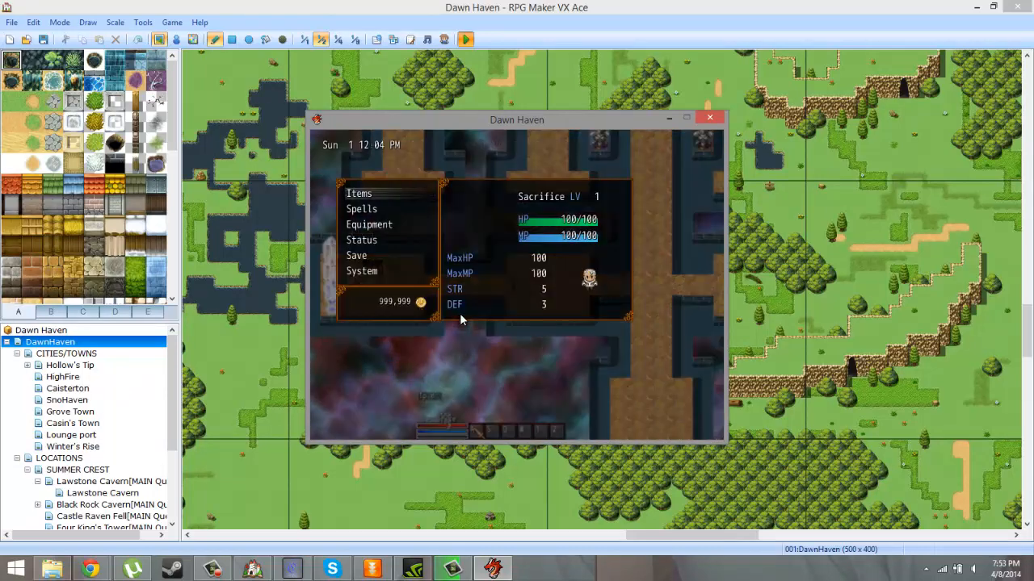
{"action": "key", "text": "Down"}
{"action": "key", "text": "Down"}
{"action": "key", "text": "z"}
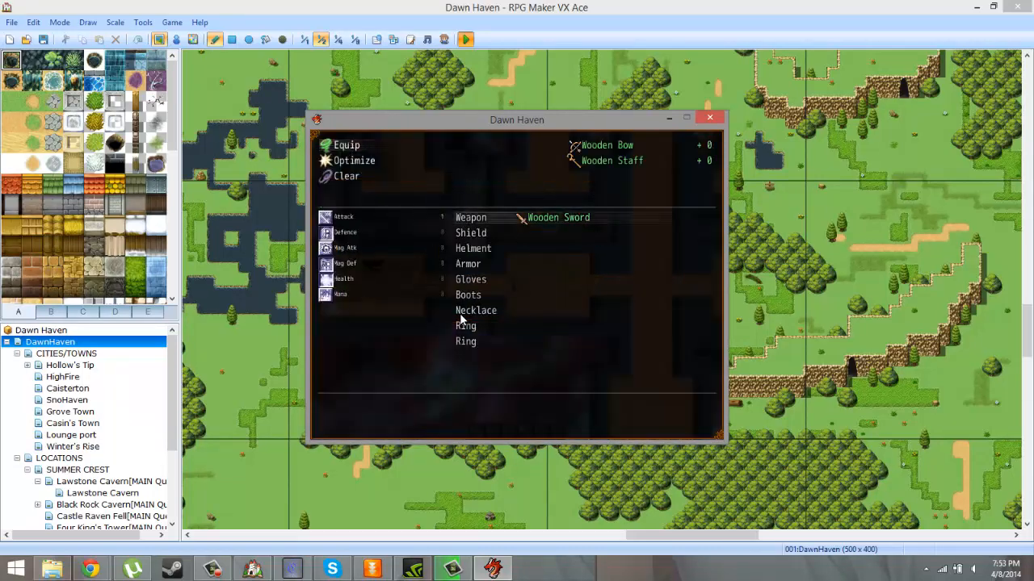
{"action": "key", "text": "x"}
{"action": "key", "text": "x"}
{"action": "key", "text": "x"}
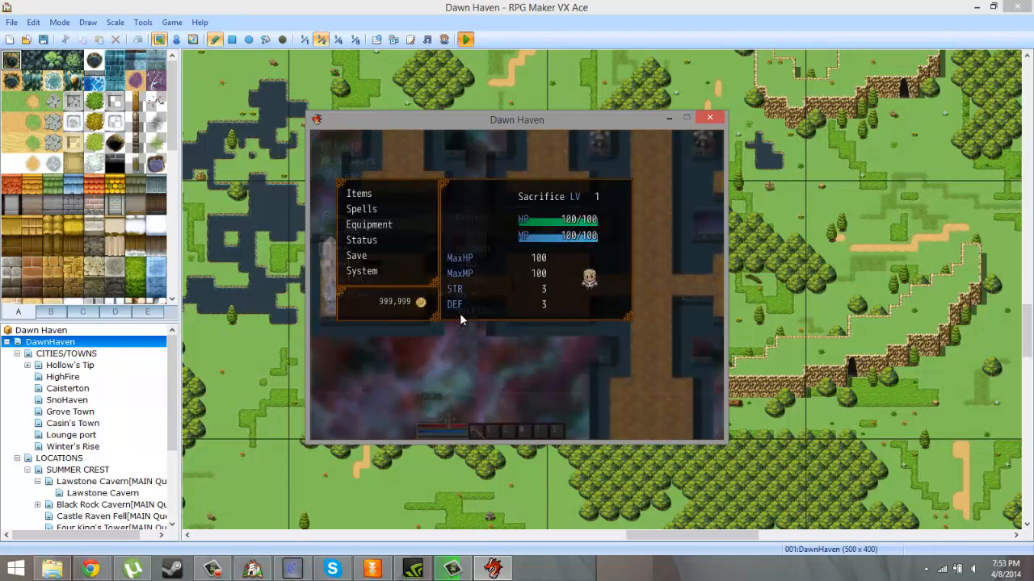
- Re-equip the Wooden Sword in the weapon slot and leave the game menu
{"action": "key", "text": "z"}
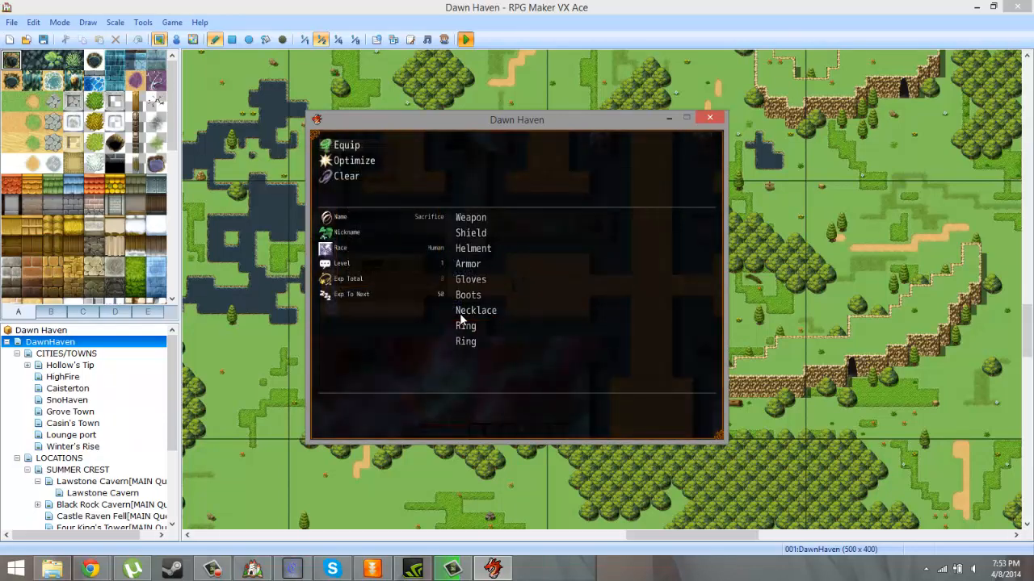
{"action": "key", "text": "z"}
{"action": "key", "text": "Down"}
{"action": "key", "text": "Down"}
{"action": "key", "text": "z"}
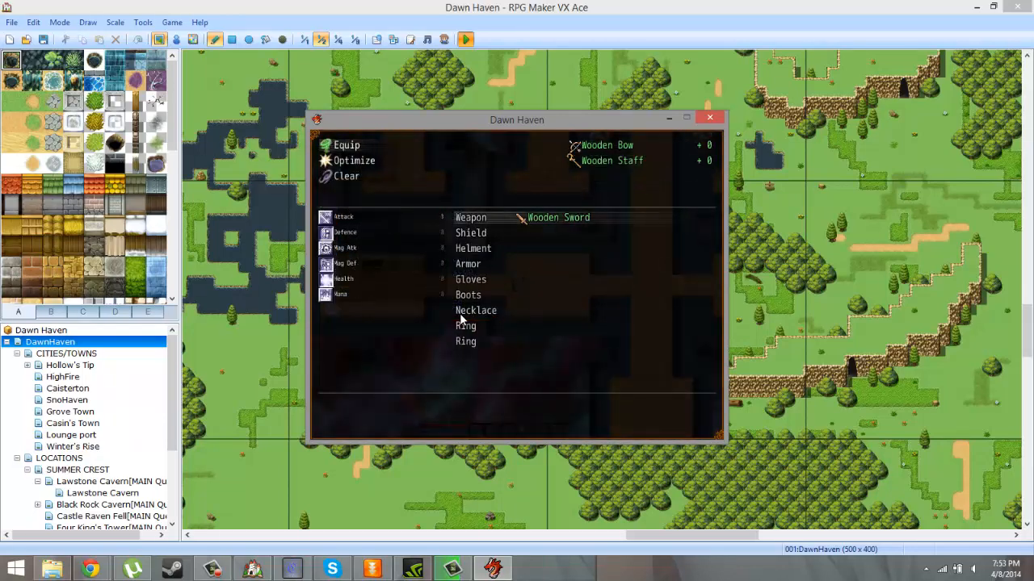
{"action": "key", "text": "x"}
{"action": "key", "text": "x"}
{"action": "key", "text": "x"}
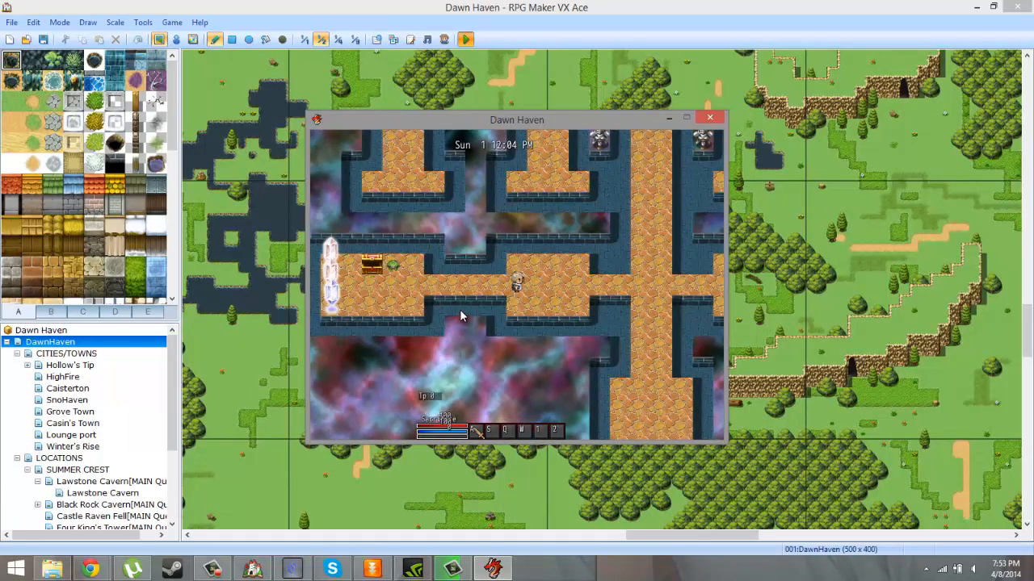
- Reset variable V0098 Celestial Stones in the debug menu with the Wooden Sword equipped
{"action": "key", "text": "F9"}
{"action": "key", "text": "Down"}
{"action": "key", "text": "z"}
{"action": "key", "text": "Up"}
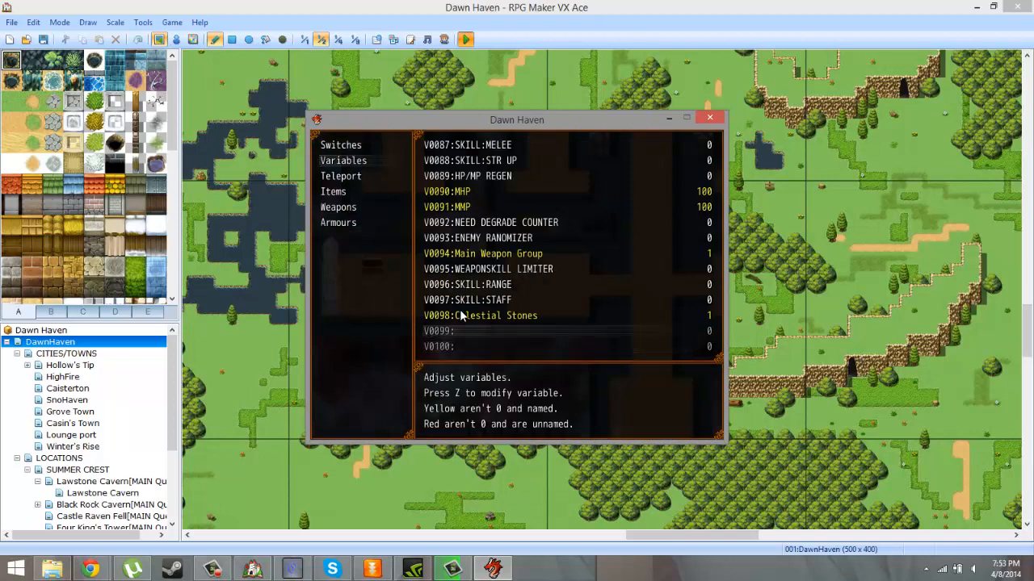
{"action": "key", "text": "Up"}
{"action": "key", "text": "z"}
{"action": "key", "text": "x"}
{"action": "key", "text": "x"}
{"action": "key", "text": "x"}
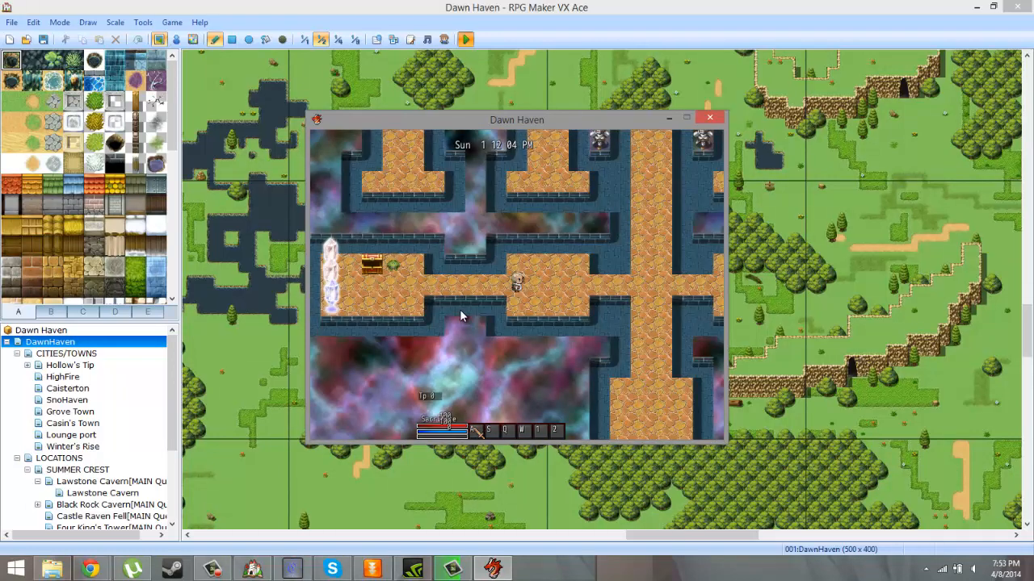
- Check the character's STR in the game menu, and clear the equipment to remove the Wooden Sword
{"action": "key", "text": "x"}
{"action": "key", "text": "x"}
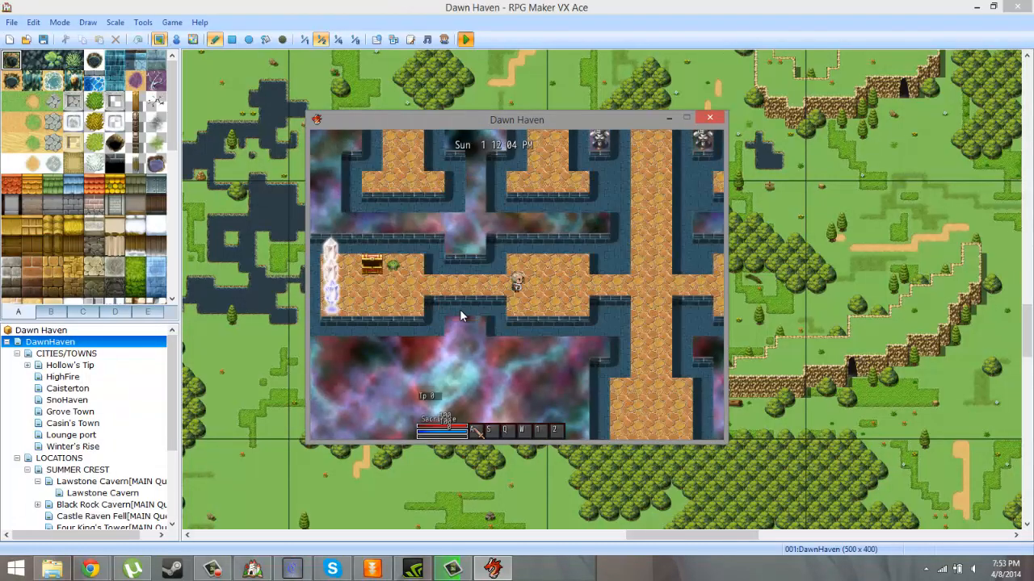
{"action": "key", "text": "x"}
{"action": "key", "text": "z"}
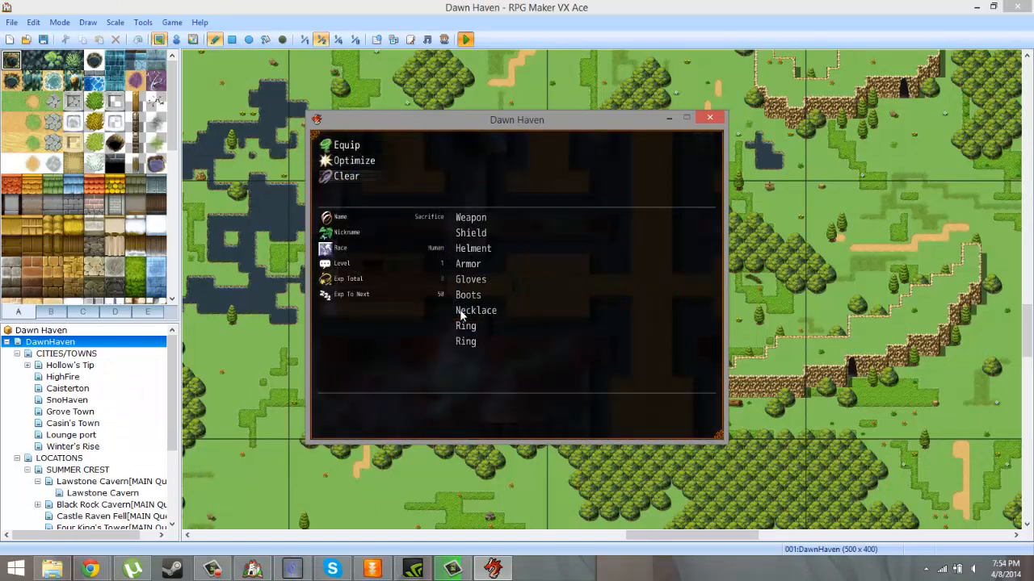
{"action": "key", "text": "x"}
{"action": "key", "text": "x"}
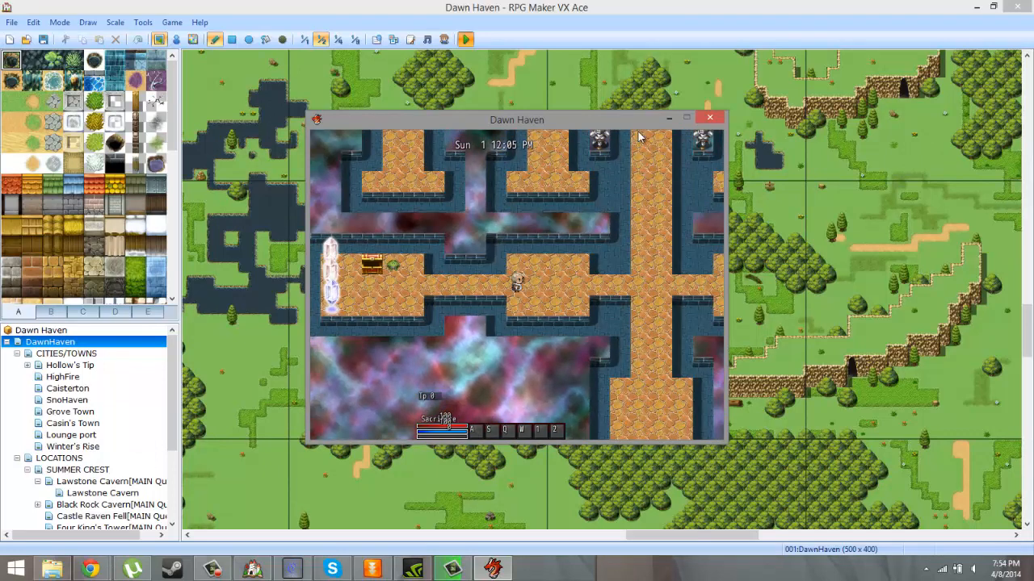
- Walk the character back to the crystals beside the chest and activate the uppermost, red-marked stone
{"action": "key", "text": "Left"}
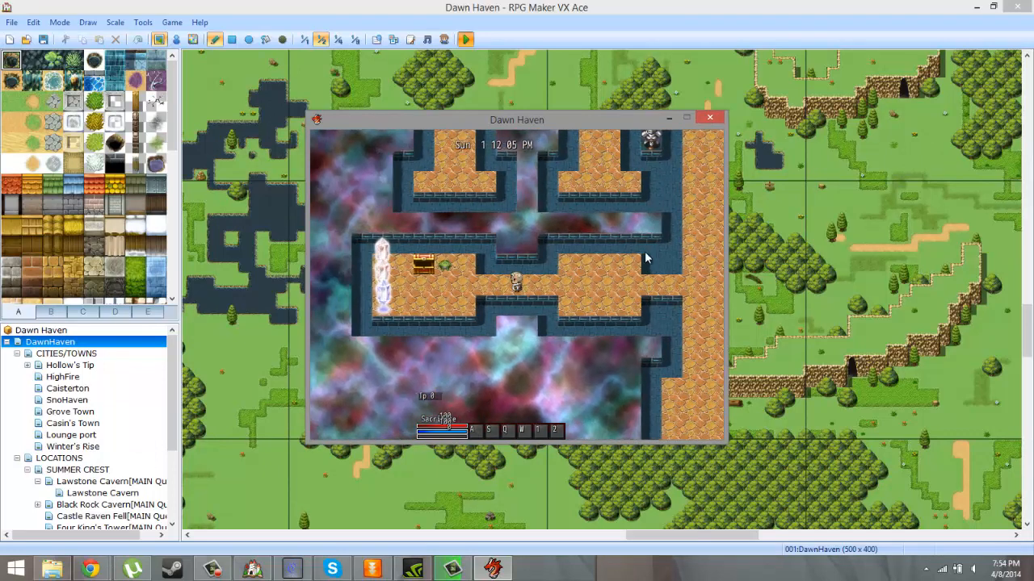
{"action": "key", "text": "Up"}
{"action": "key", "text": "Left"}
{"action": "key", "text": "Return"}
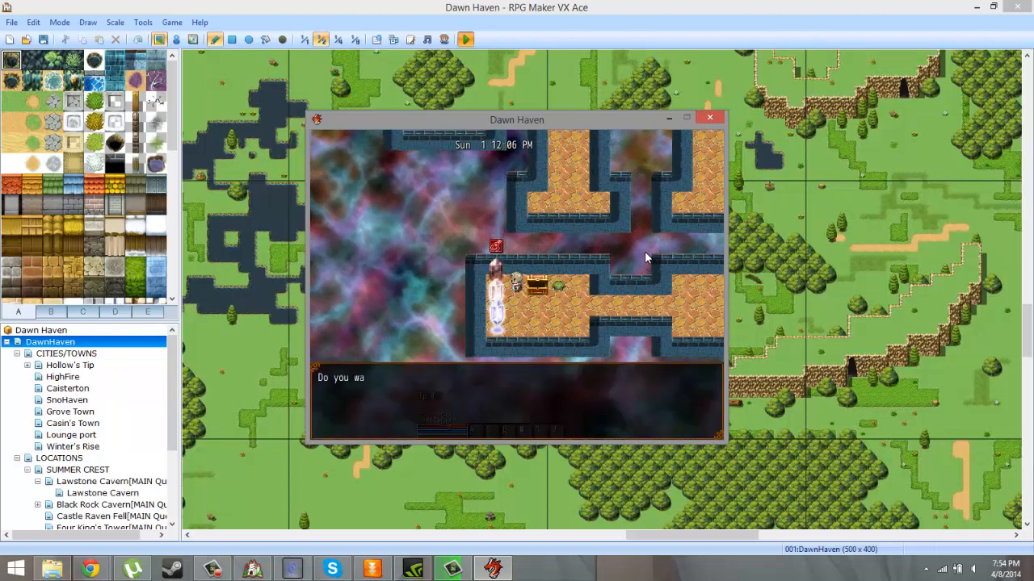
{"action": "key", "text": "Return"}
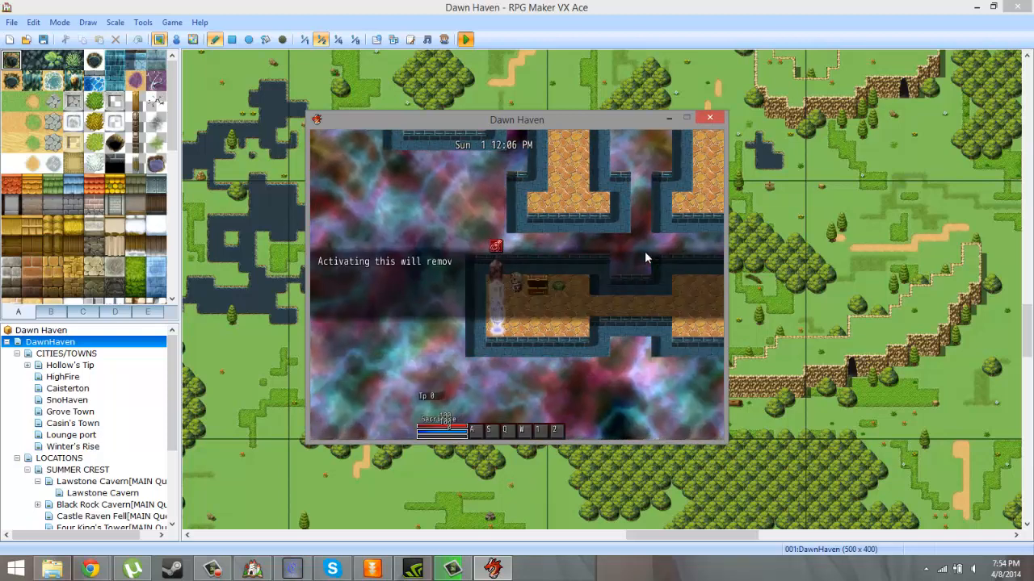
{"action": "key", "text": "Return"}
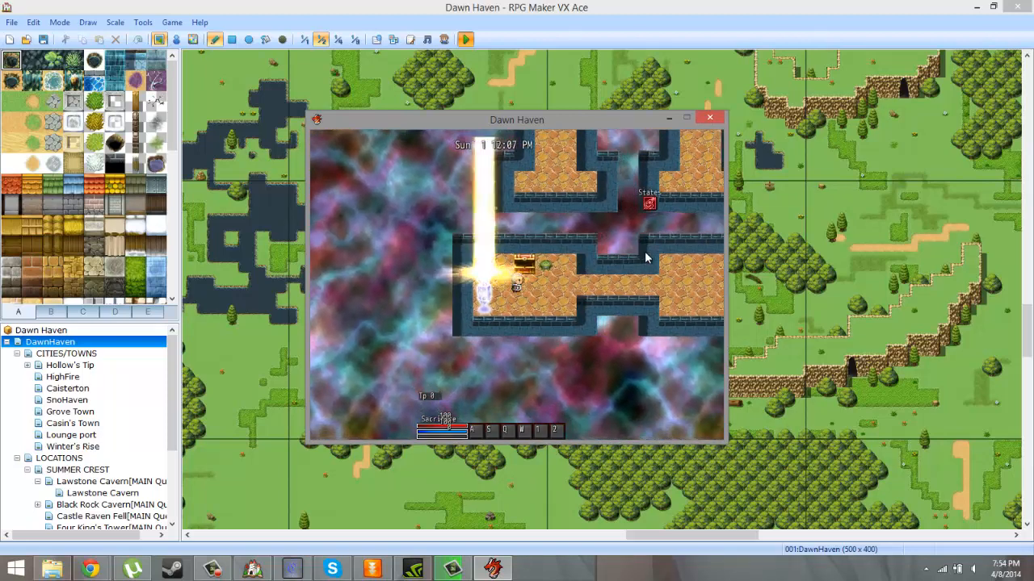
- Step away from the activated red-marked stone and check variable V0098 Celestial Stones in the debug menu
{"action": "key", "text": "Right"}
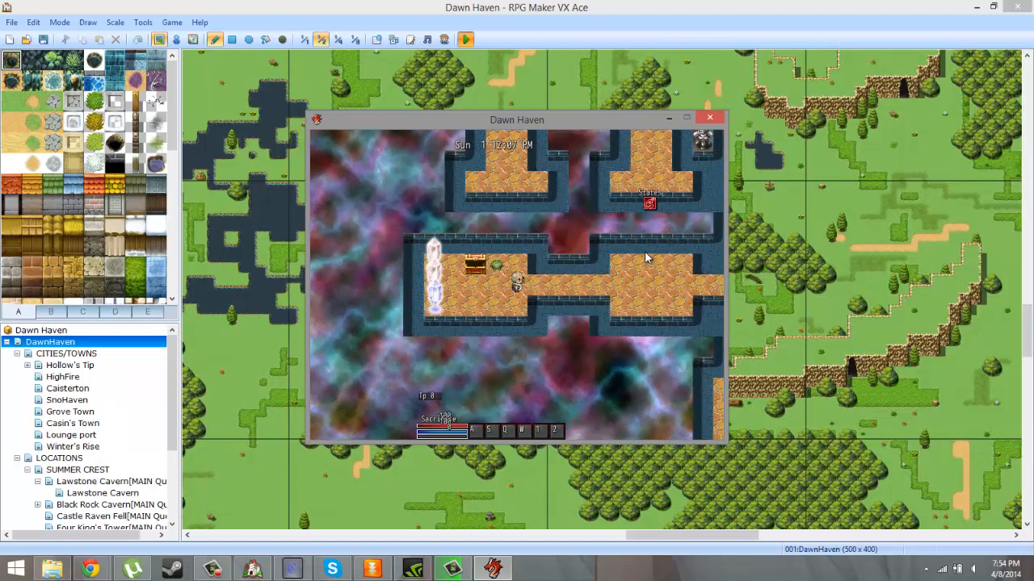
{"action": "key", "text": "F9"}
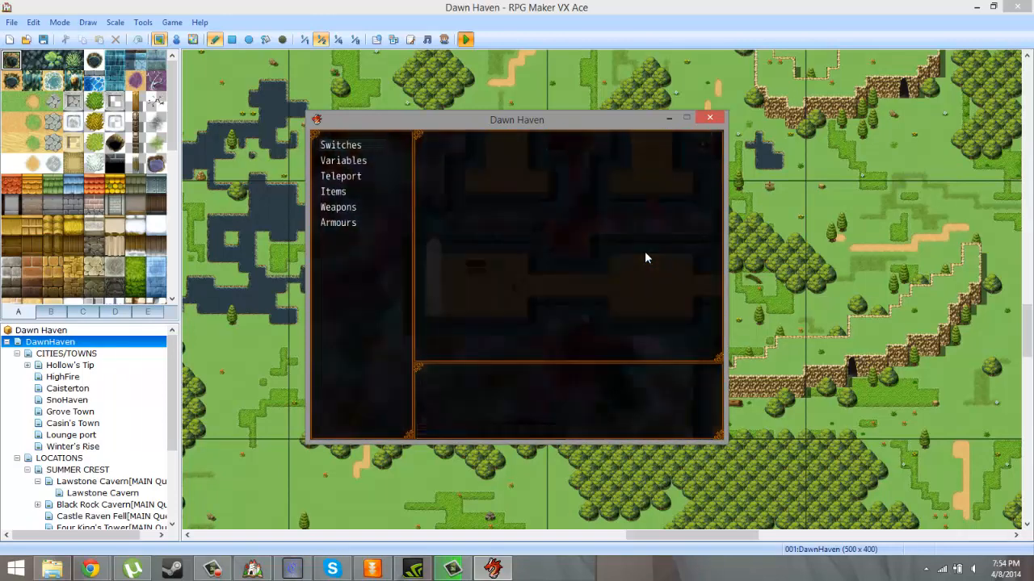
{"action": "key", "text": "Down"}
{"action": "key", "text": "Return"}
{"action": "key", "text": "Up"}
{"action": "key", "text": "Up"}
{"action": "key", "text": "Up"}
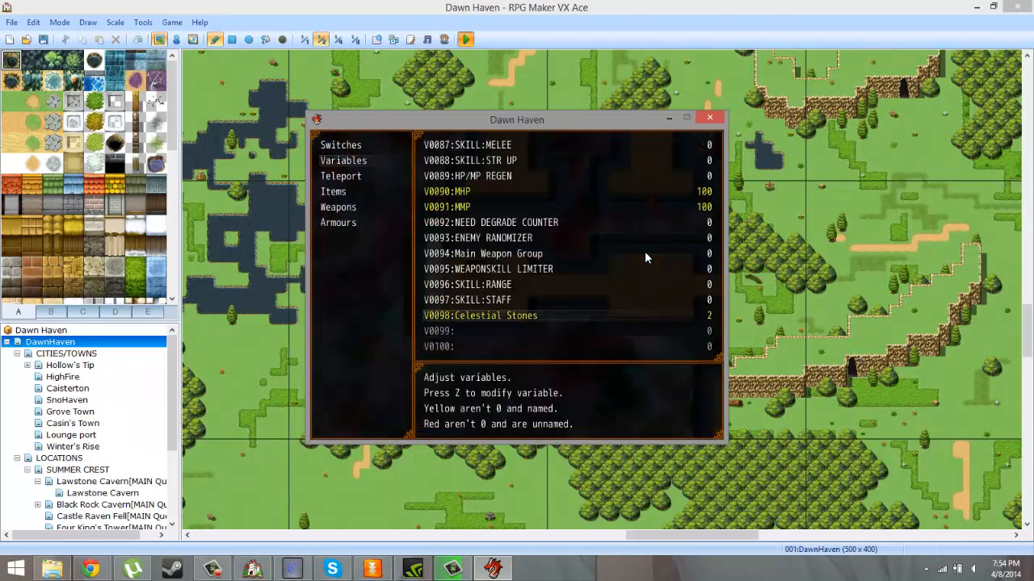
{"action": "key", "text": "Escape"}
{"action": "key", "text": "Escape"}
- Walk to the green-marked G. Stone beside the chest and activate it, answering Yes
{"action": "key", "text": "Left"}
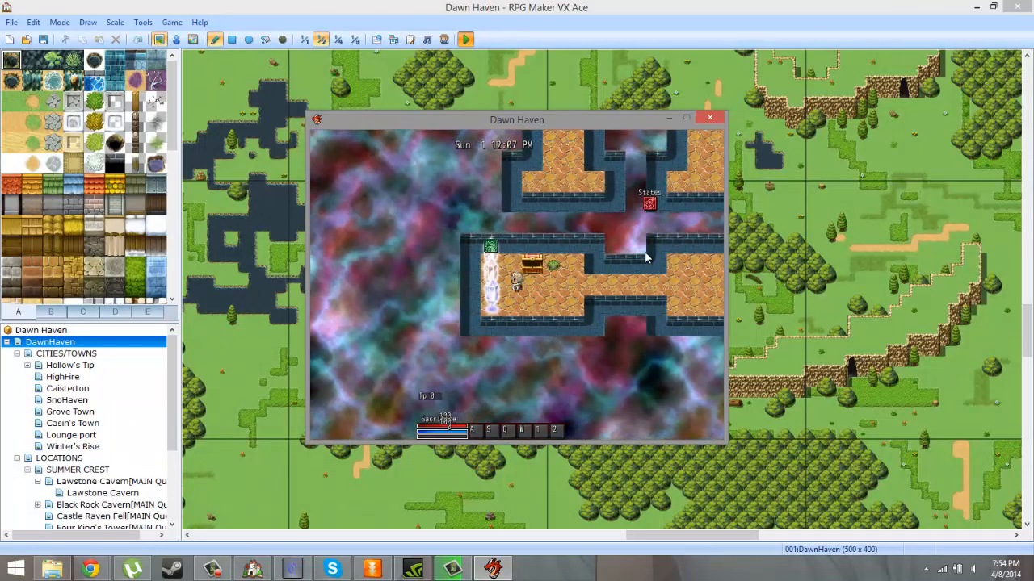
{"action": "key", "text": "Up"}
{"action": "key", "text": "Return"}
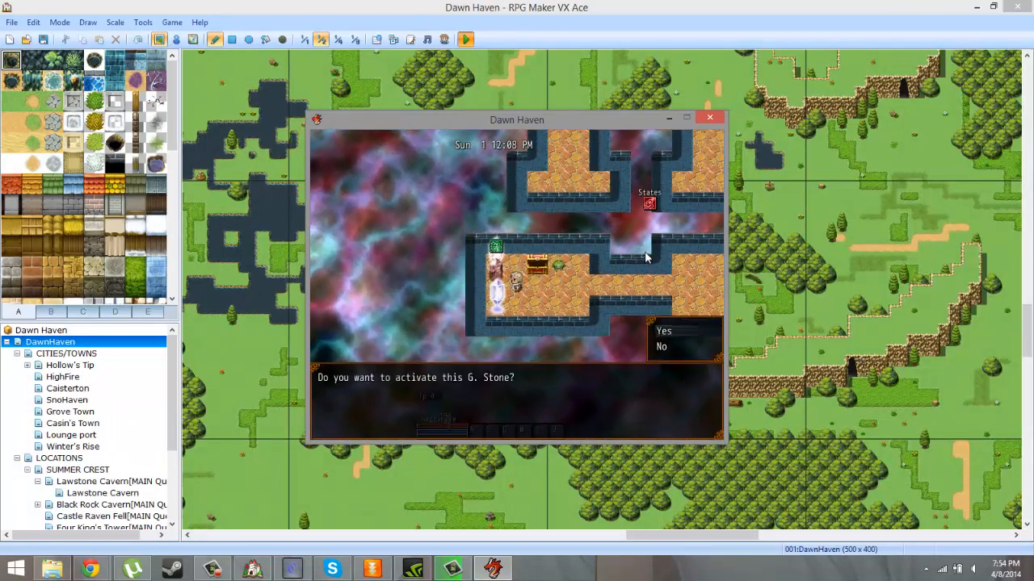
{"action": "key", "text": "Return"}
{"action": "key", "text": "Return"}
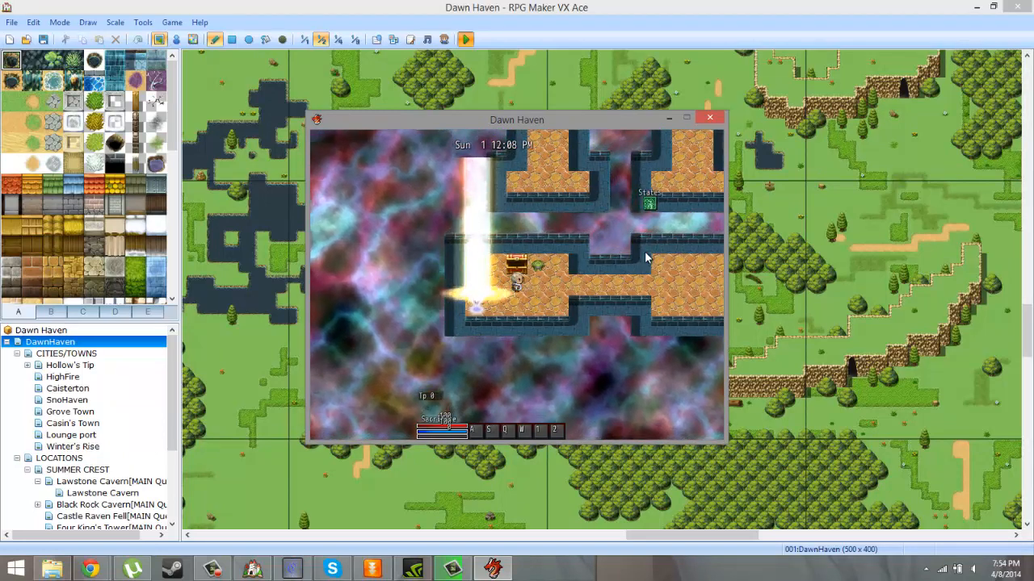
- Check variable V0098 Celestial Stones in the debug menu following the G. Stone's activation
{"action": "key", "text": "F9"}
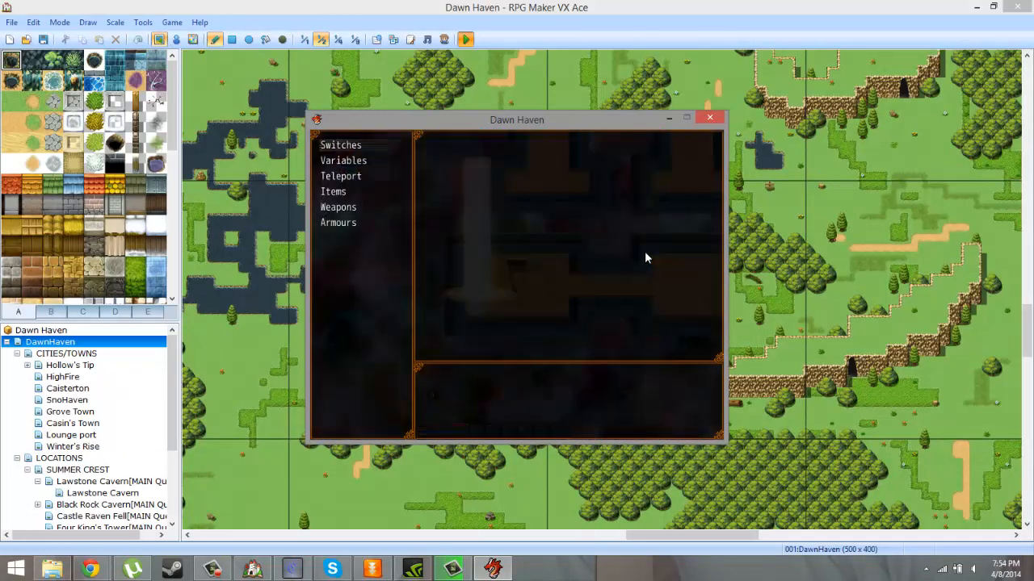
{"action": "key", "text": "Down"}
{"action": "key", "text": "Return"}
{"action": "key", "text": "Up"}
{"action": "key", "text": "Up"}
{"action": "key", "text": "Up"}
{"action": "key", "text": "Up"}
{"action": "key", "text": "Escape"}
{"action": "key", "text": "Escape"}
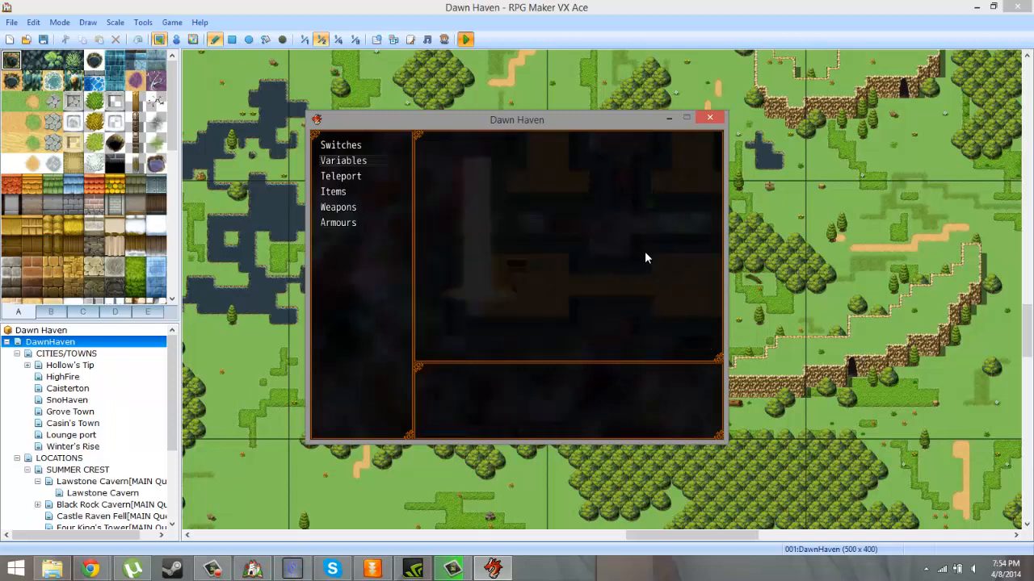
- Close the playtest and open the database on the Celestial Stones common event
{"action": "left_click", "coordinate": [709, 118]}
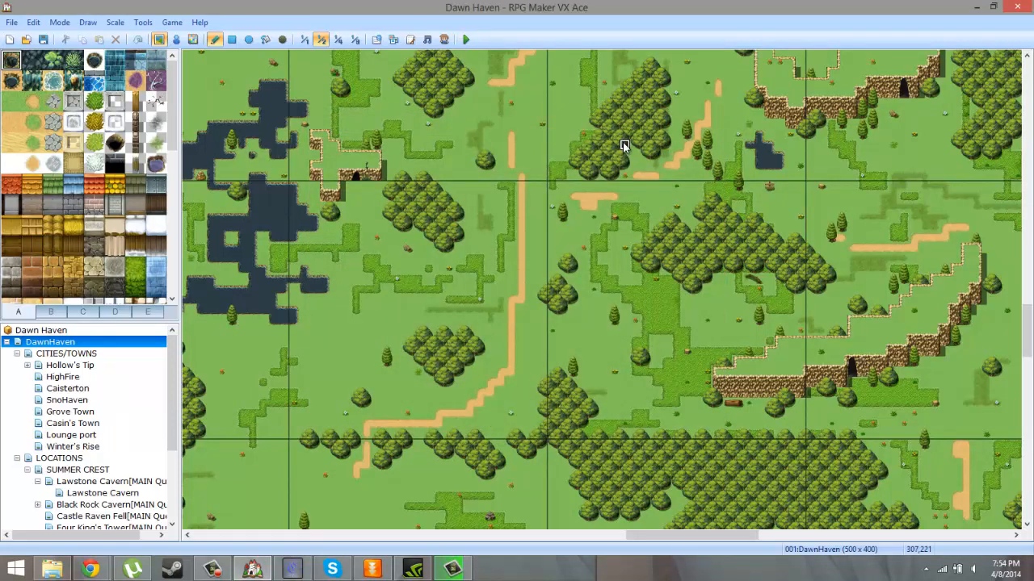
{"action": "left_click", "coordinate": [143, 22]}
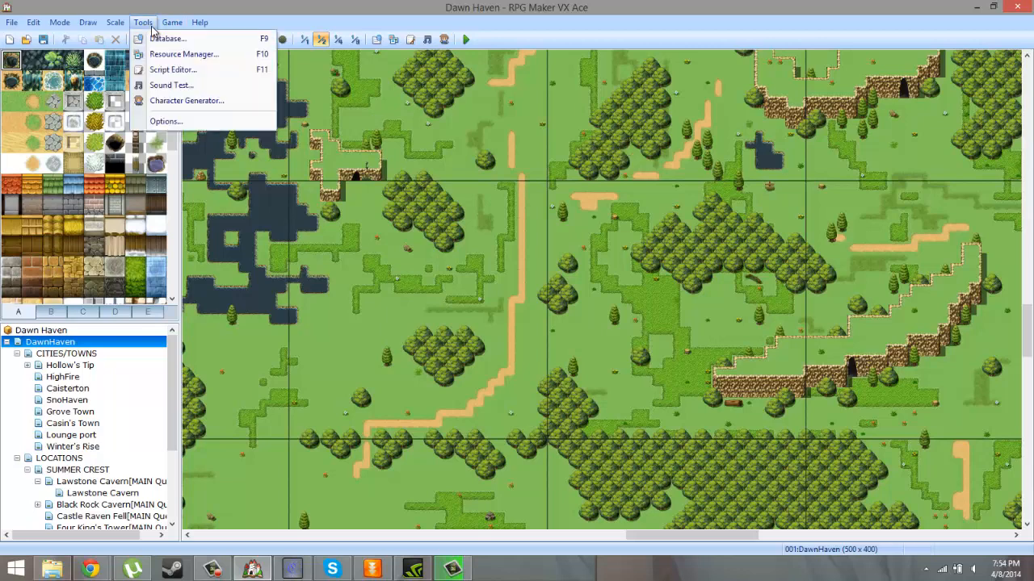
{"action": "left_click", "coordinate": [165, 39]}
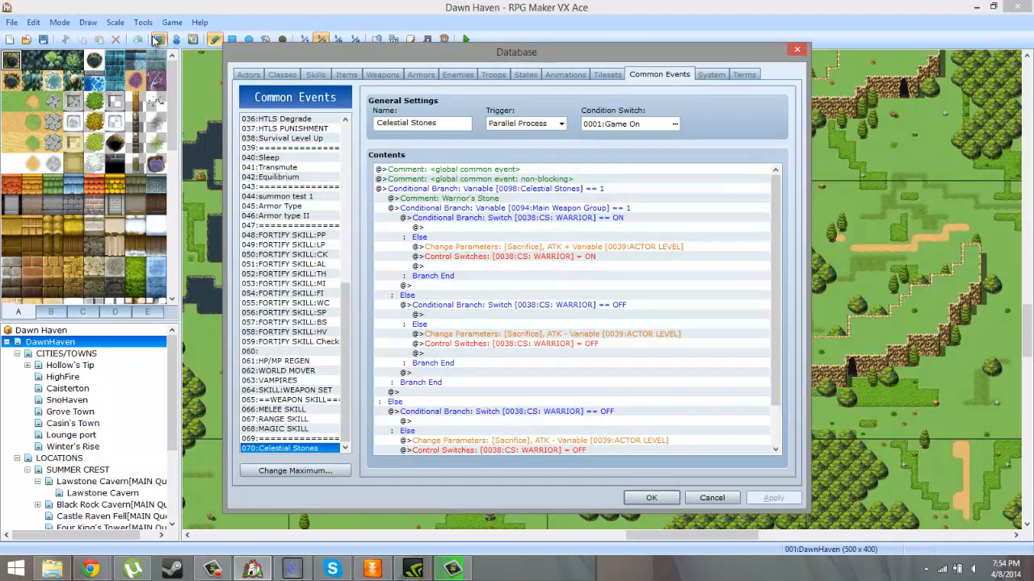
- Duplicate the whole Celestial Stones == 1 conditional branch onto the empty line at the end of the common event
{"action": "left_click", "coordinate": [598, 198]}
{"action": "left_click", "coordinate": [592, 190]}
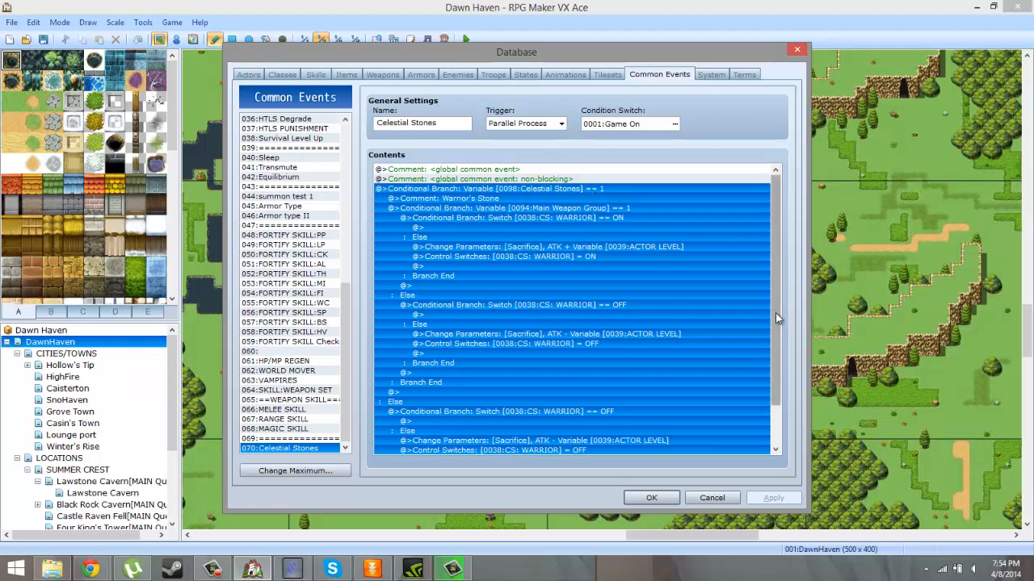
{"action": "left_click_drag", "start_coordinate": [775, 313], "coordinate": [771, 356]}
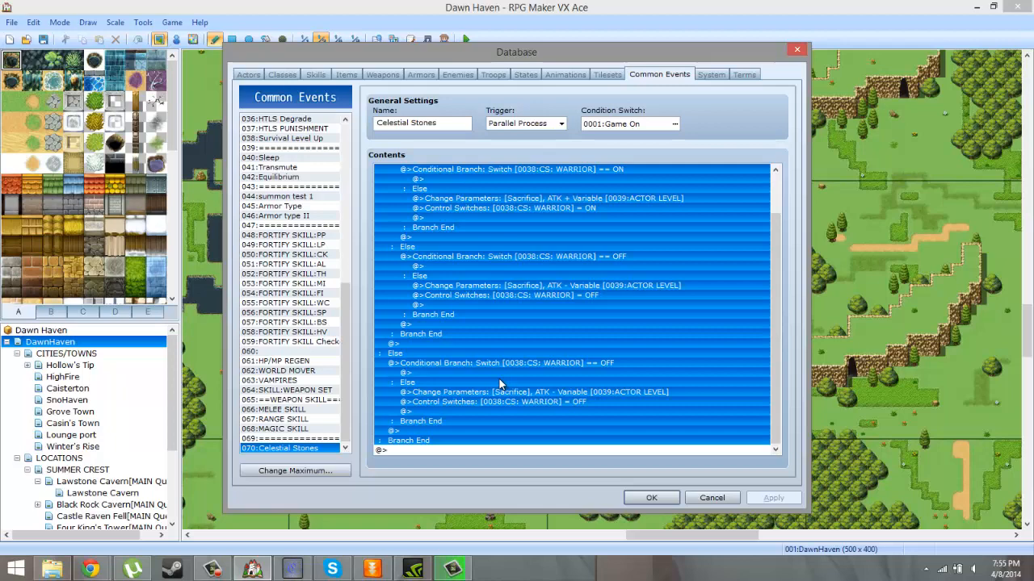
{"action": "left_click", "coordinate": [496, 392]}
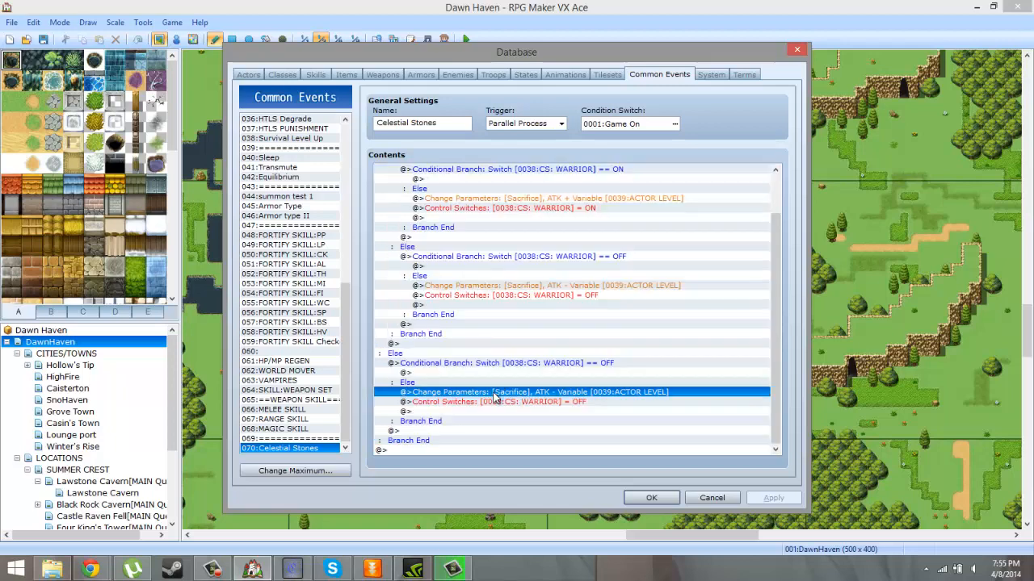
{"action": "left_click", "coordinate": [483, 365]}
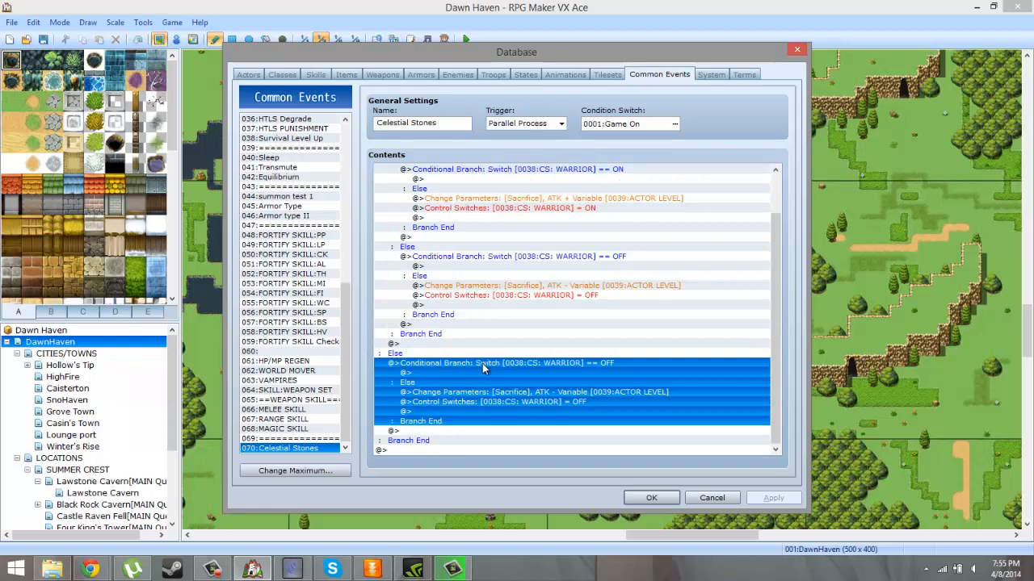
{"action": "left_click", "coordinate": [435, 451]}
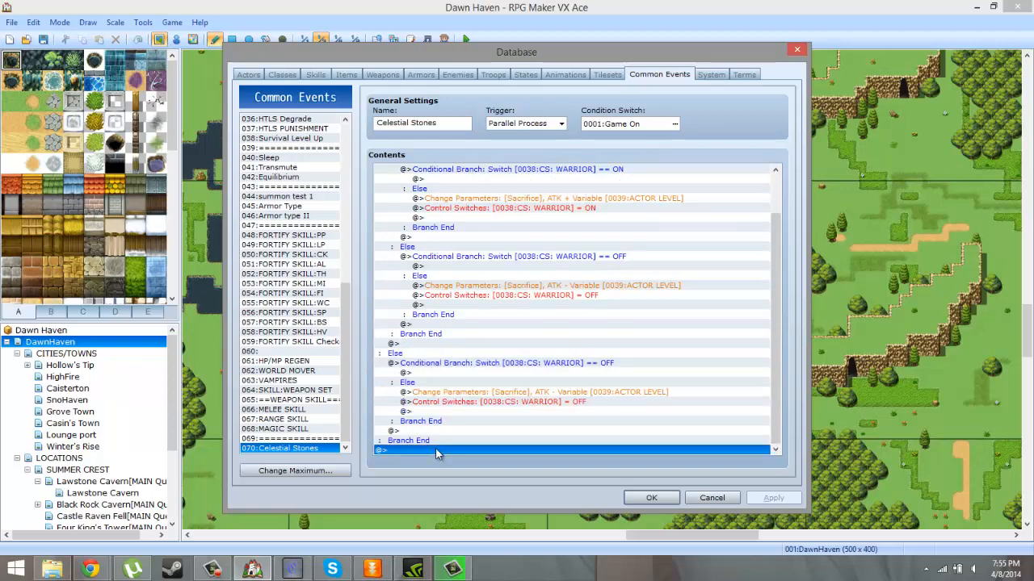
{"action": "key", "text": "ctrl+v"}
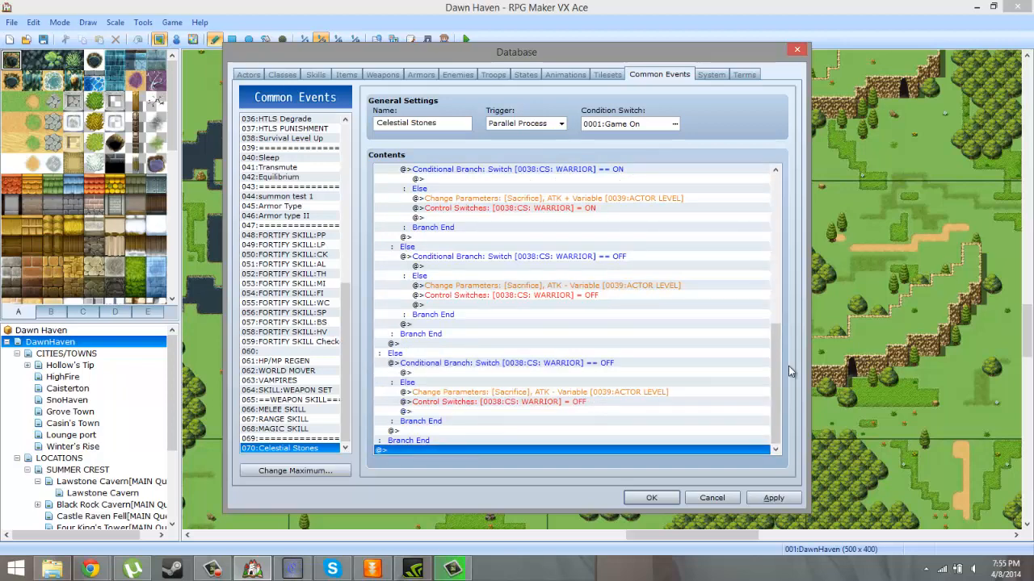
- Set the duplicated outer branch's condition so variable 0098:Celestial Stones equals the constant 2
{"action": "left_click_drag", "start_coordinate": [775, 378], "coordinate": [721, 270]}
{"action": "scroll", "coordinate": [709, 289], "scroll_direction": "down", "scroll_amount": 5}
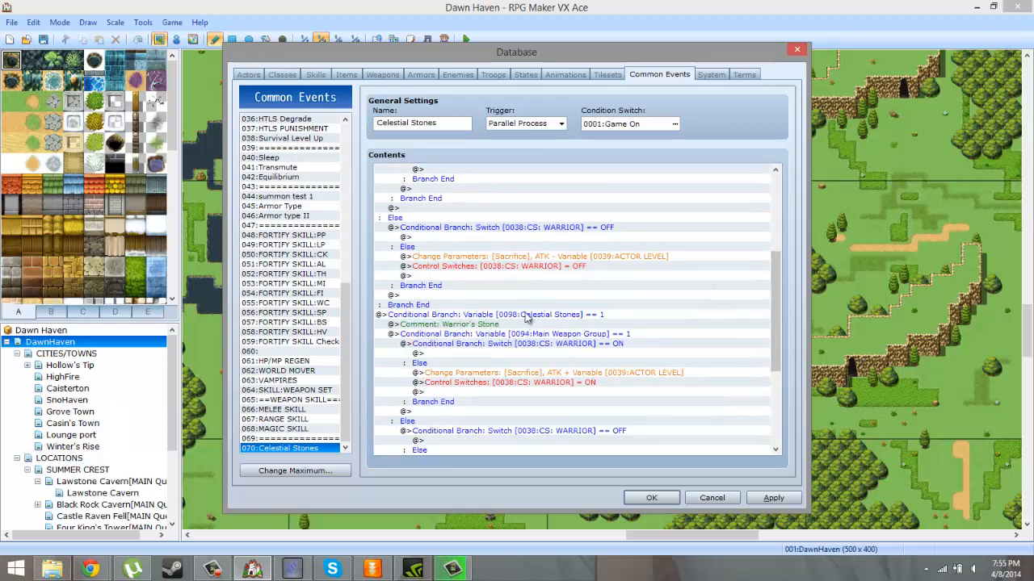
{"action": "left_click", "coordinate": [525, 315]}
{"action": "double_click", "coordinate": [525, 315]}
{"action": "double_click", "coordinate": [585, 293]}
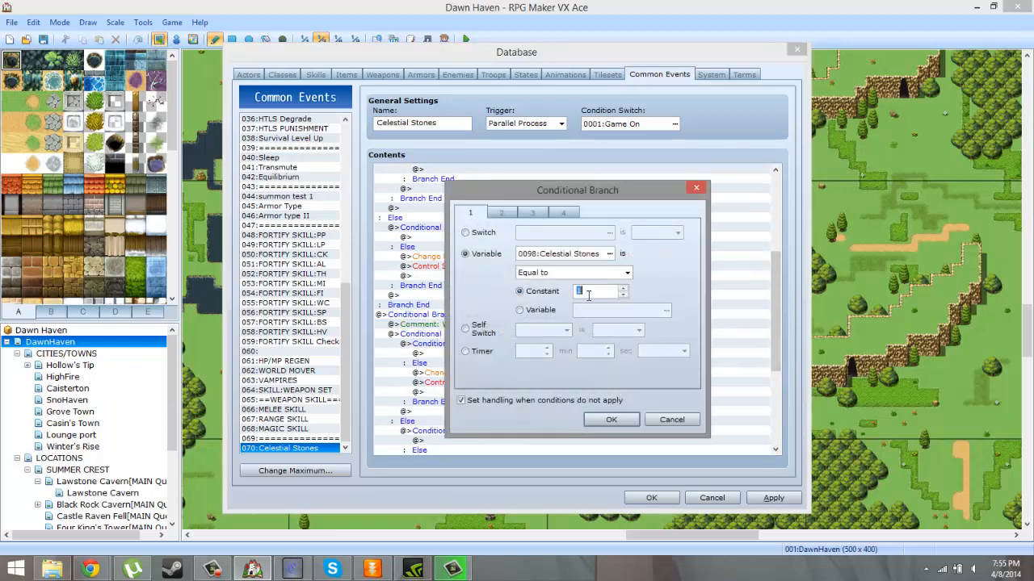
{"action": "type", "text": "2"}
{"action": "left_click", "coordinate": [611, 419]}
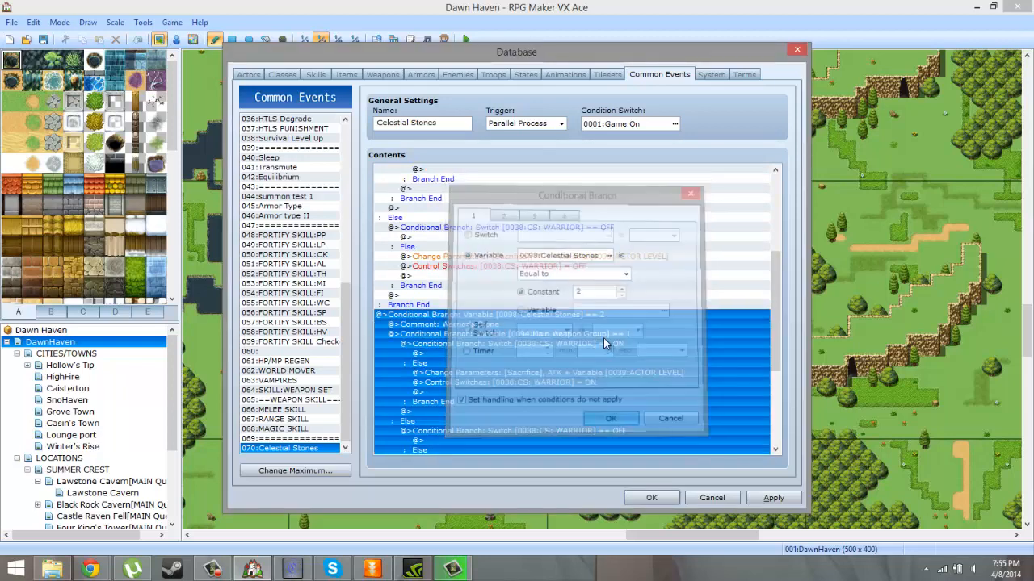
- Set the nested condition in the duplicated branch so variable 0094:Main Weapon Group equals 2
{"action": "left_click", "coordinate": [597, 334]}
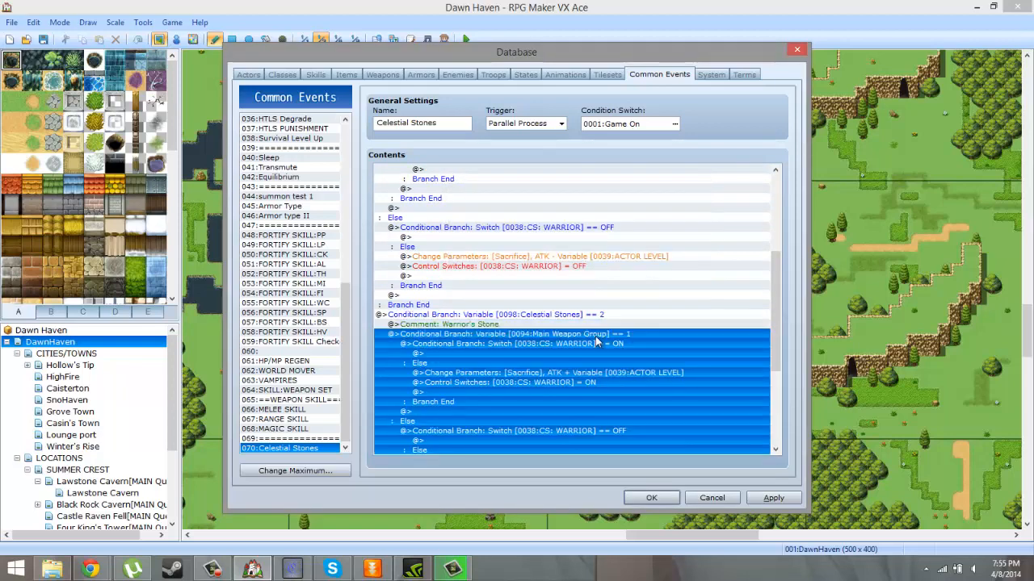
{"action": "double_click", "coordinate": [595, 336]}
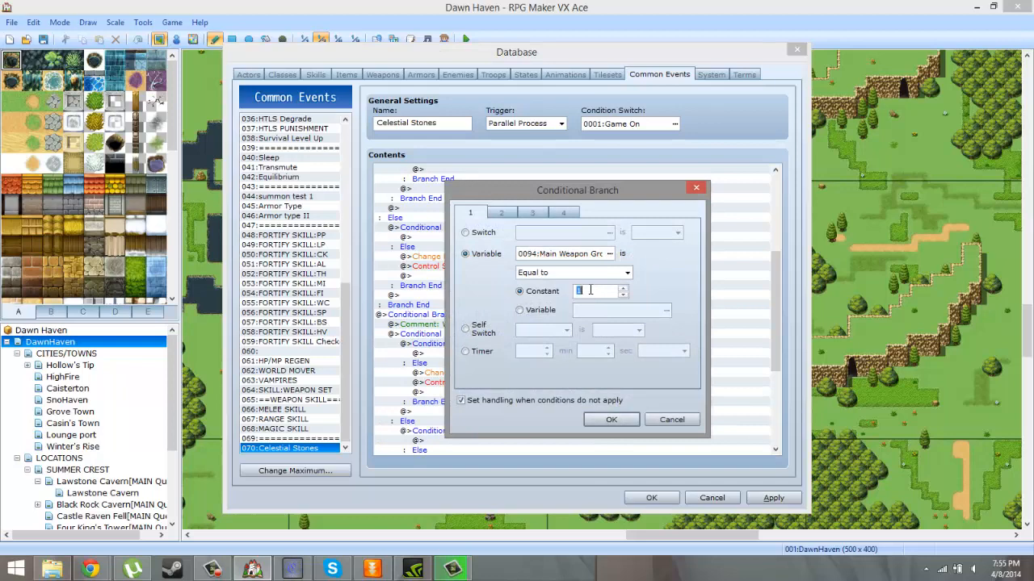
{"action": "left_click", "coordinate": [612, 419]}
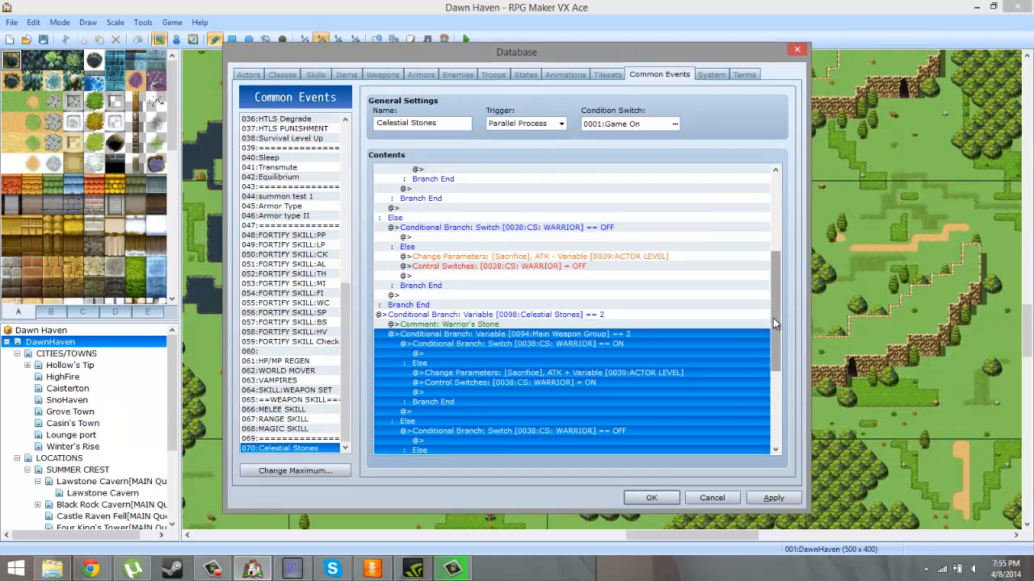
- Change the switch turned ON after the ATK increase in the duplicated branch to 0040:CS:RANGER
{"action": "left_click_drag", "start_coordinate": [773, 318], "coordinate": [751, 315]}
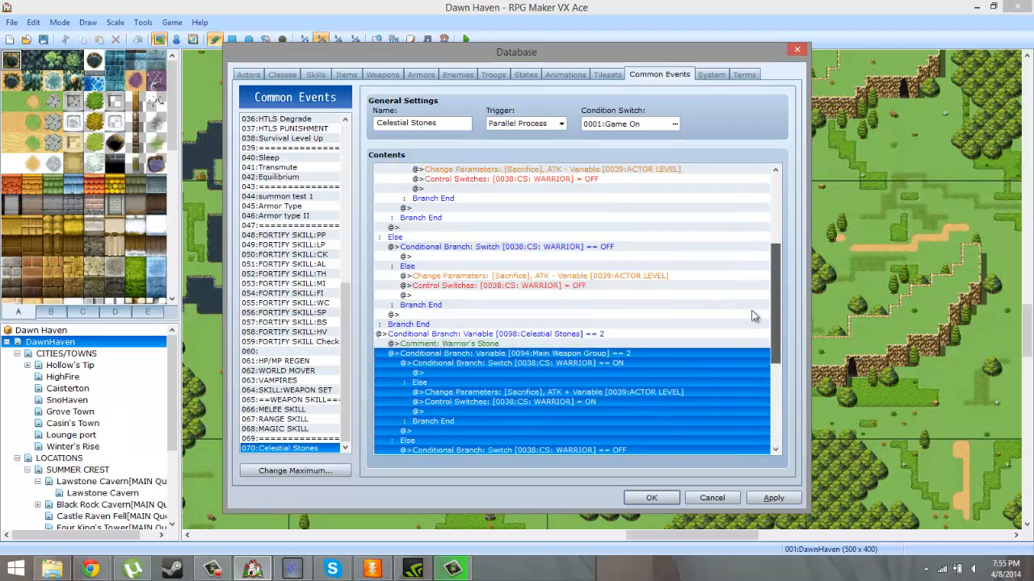
{"action": "left_click_drag", "start_coordinate": [751, 315], "coordinate": [747, 342]}
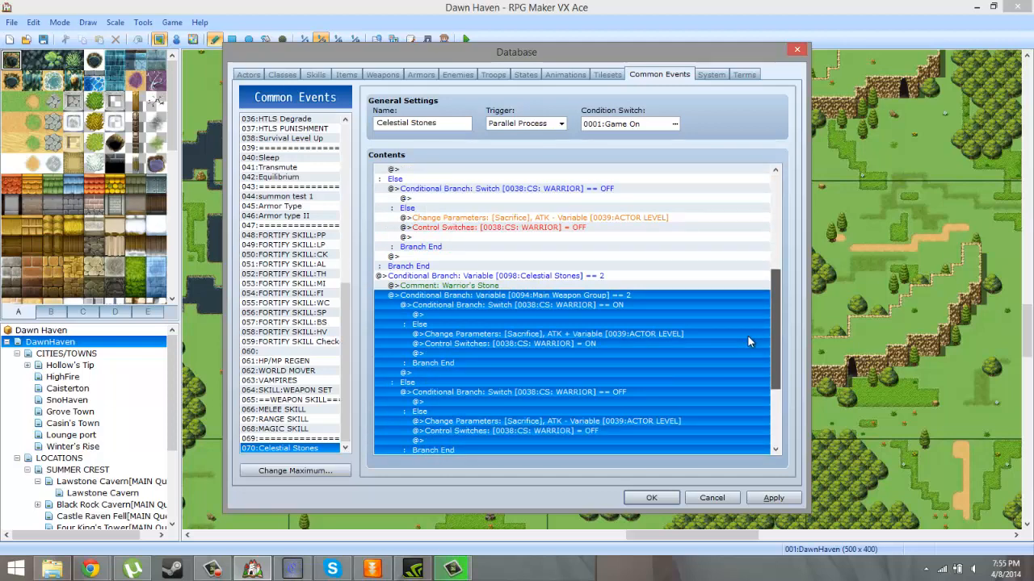
{"action": "left_click_drag", "start_coordinate": [747, 335], "coordinate": [747, 335]}
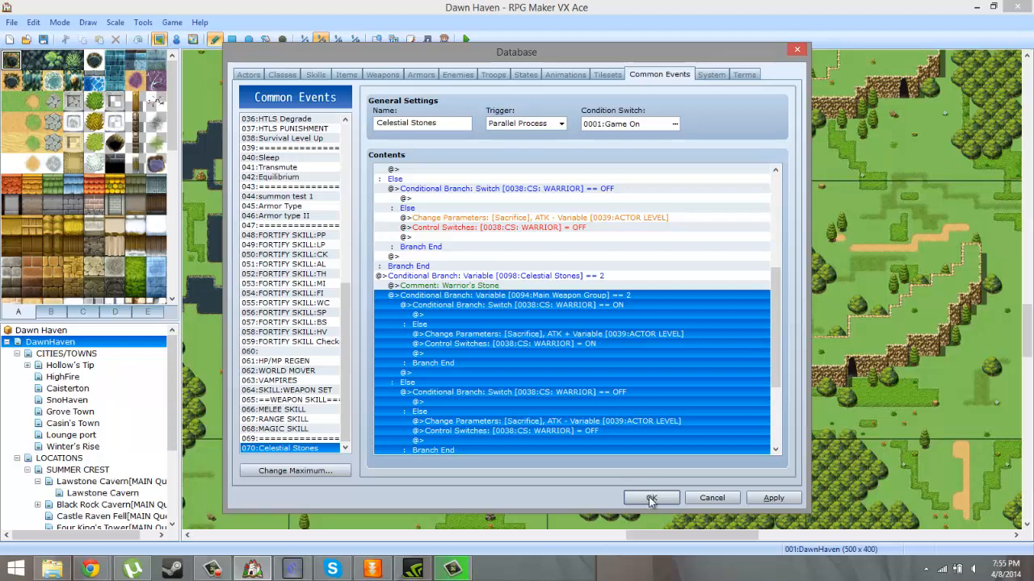
{"action": "left_click", "coordinate": [741, 344]}
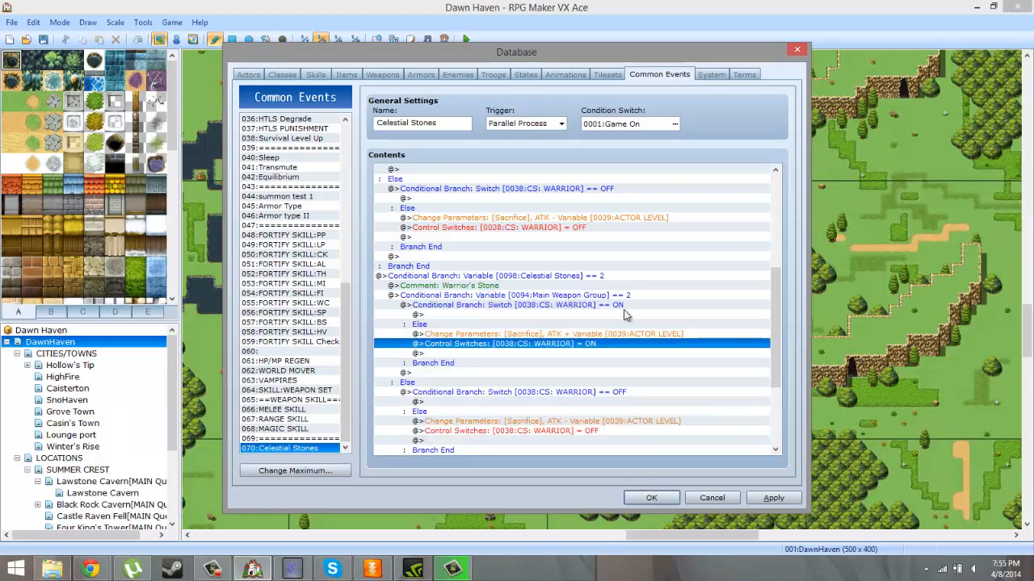
{"action": "double_click", "coordinate": [614, 343]}
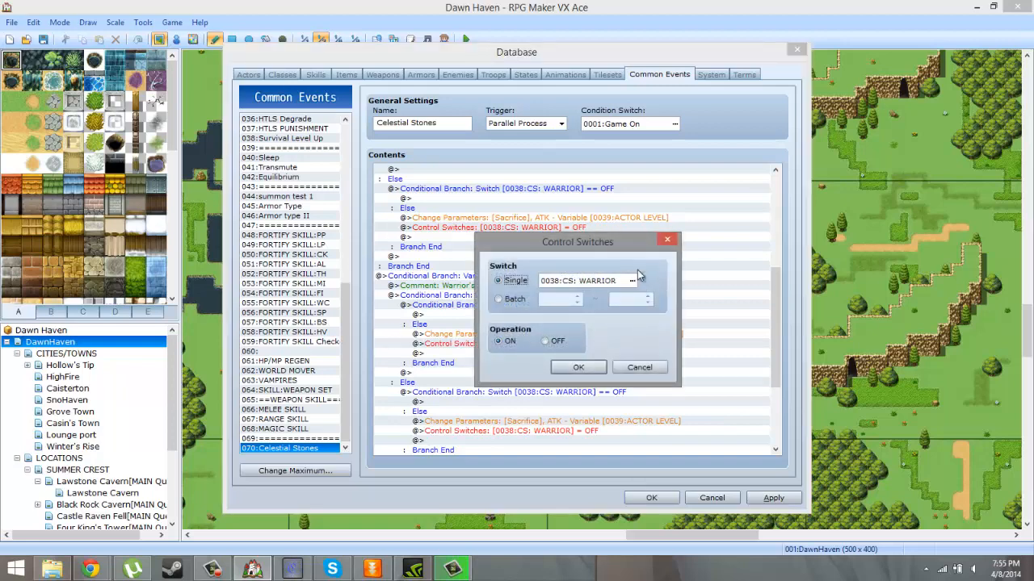
{"action": "left_click", "coordinate": [641, 276]}
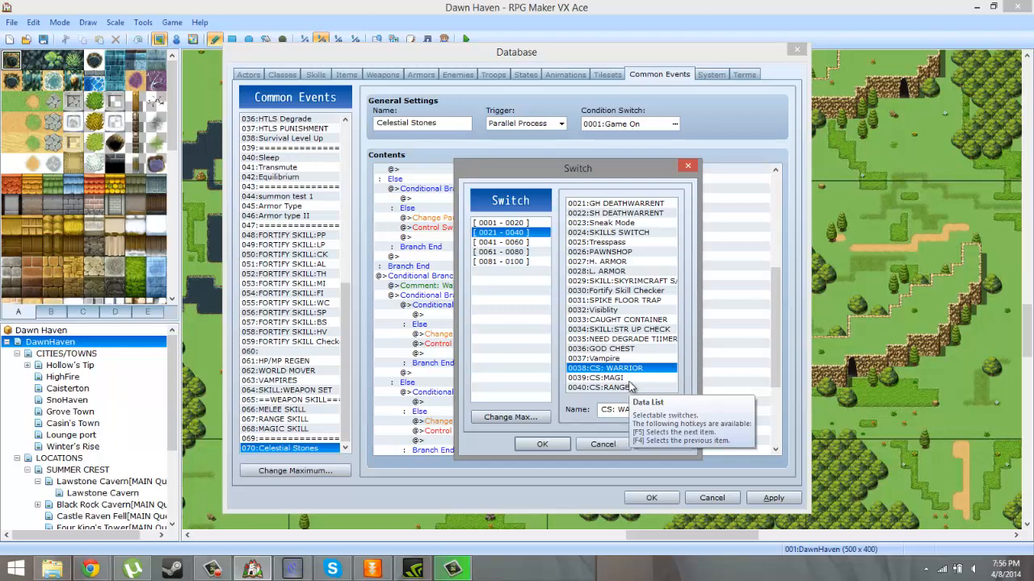
{"action": "left_click", "coordinate": [220, 571]}
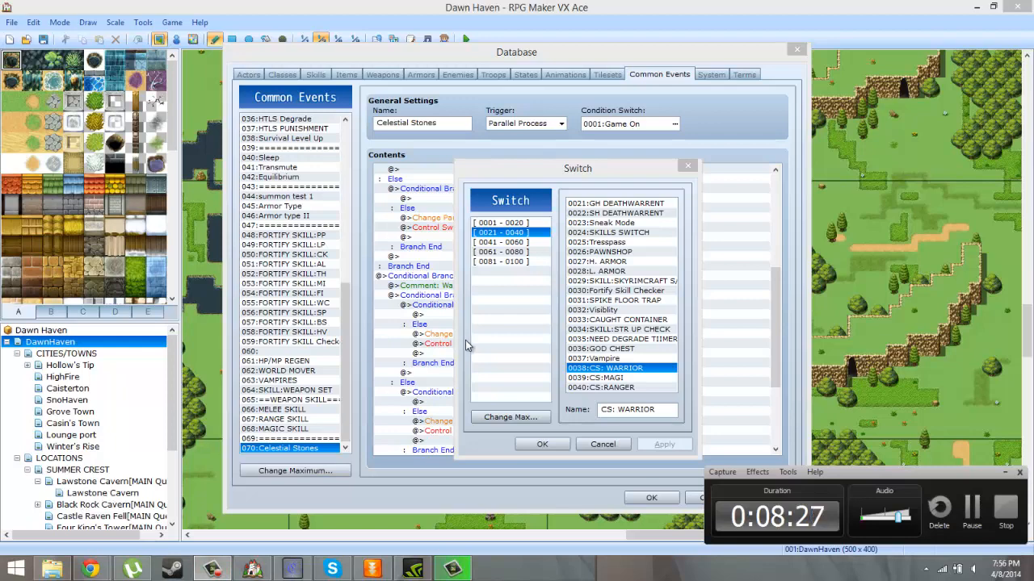
{"action": "left_click", "coordinate": [485, 357]}
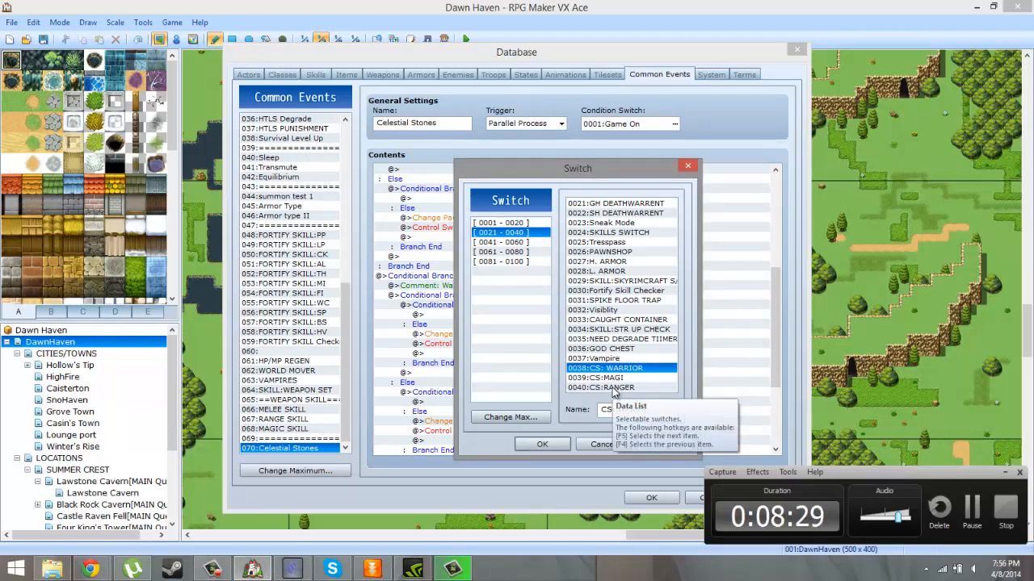
{"action": "double_click", "coordinate": [607, 387]}
{"action": "left_click", "coordinate": [579, 367]}
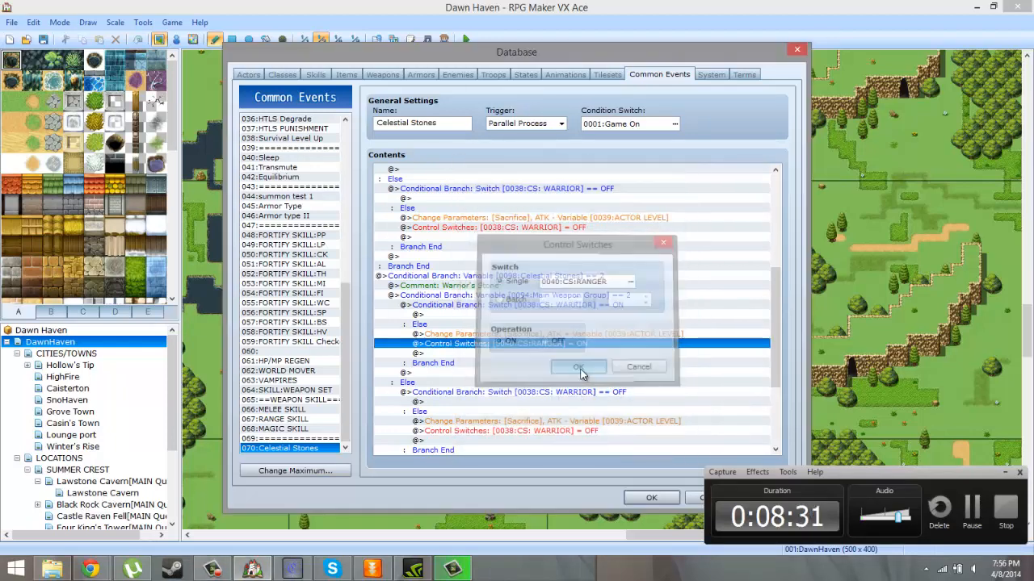
- Make the OFF check under the duplicated weapon-group branch's Else test switch 0040:CS:RANGER
{"action": "double_click", "coordinate": [546, 393]}
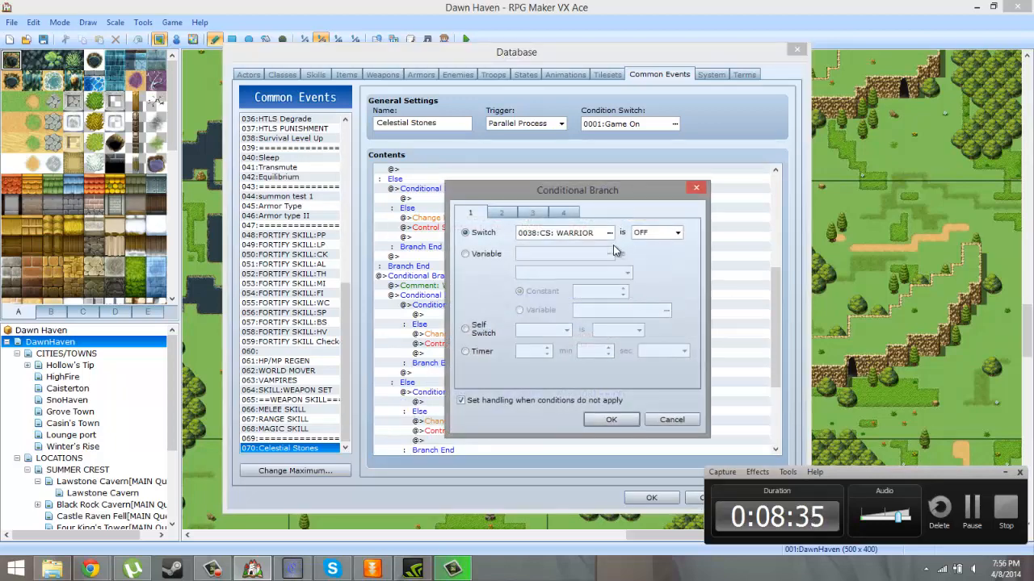
{"action": "left_click", "coordinate": [608, 233]}
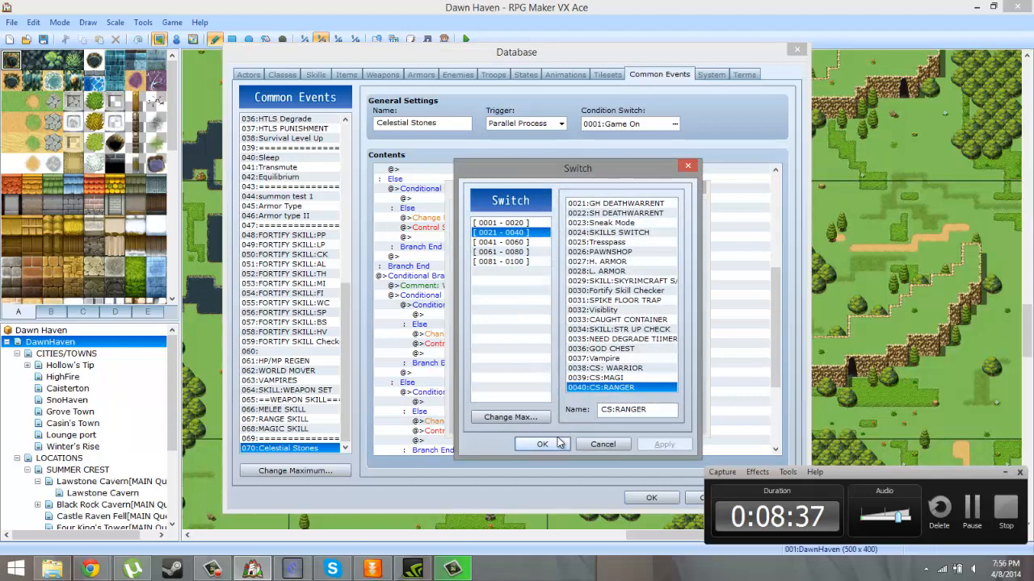
{"action": "left_click", "coordinate": [558, 443]}
{"action": "left_click", "coordinate": [596, 423]}
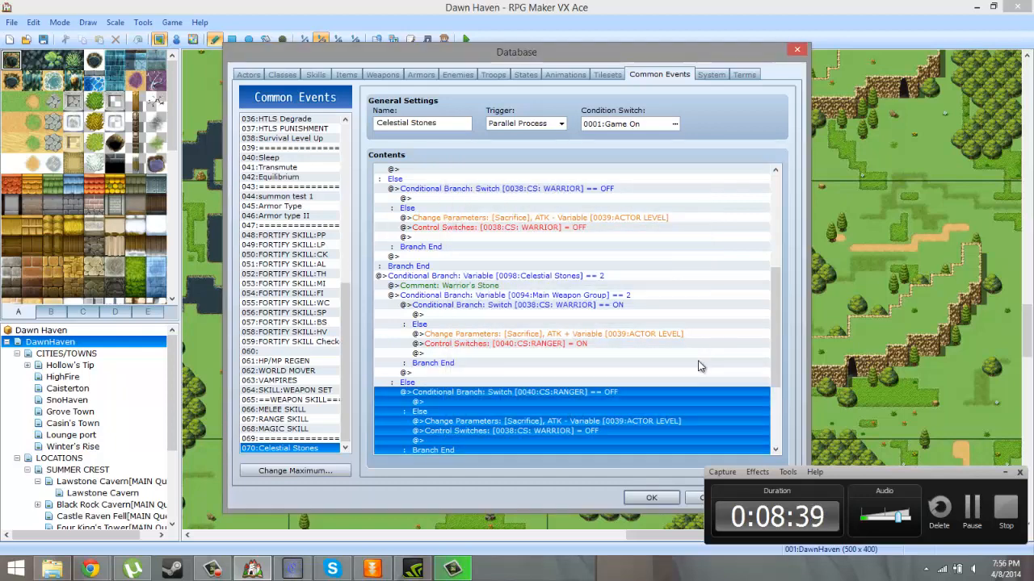
{"action": "left_click", "coordinate": [610, 346]}
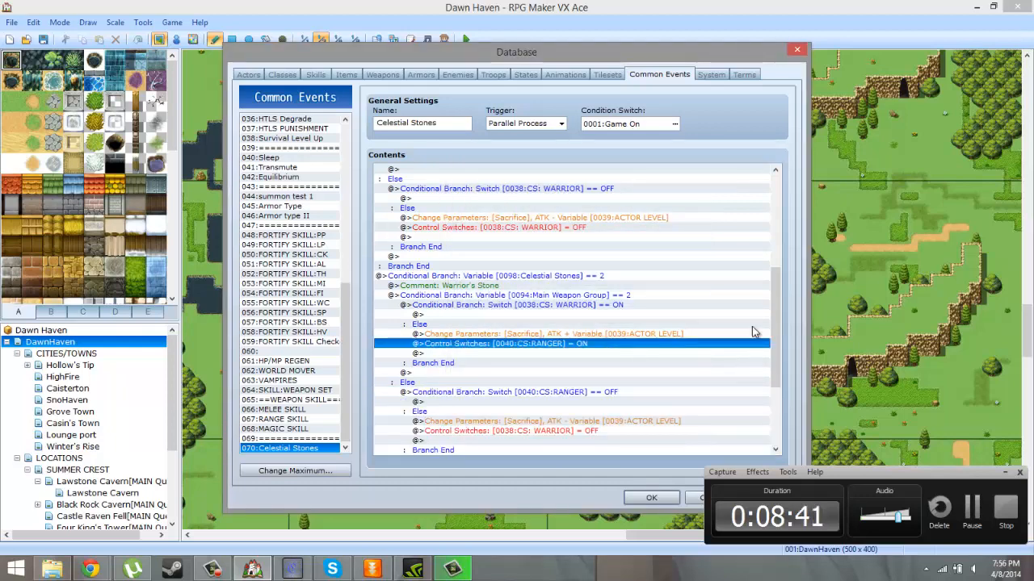
{"action": "scroll", "coordinate": [686, 347], "scroll_direction": "down", "scroll_amount": 3}
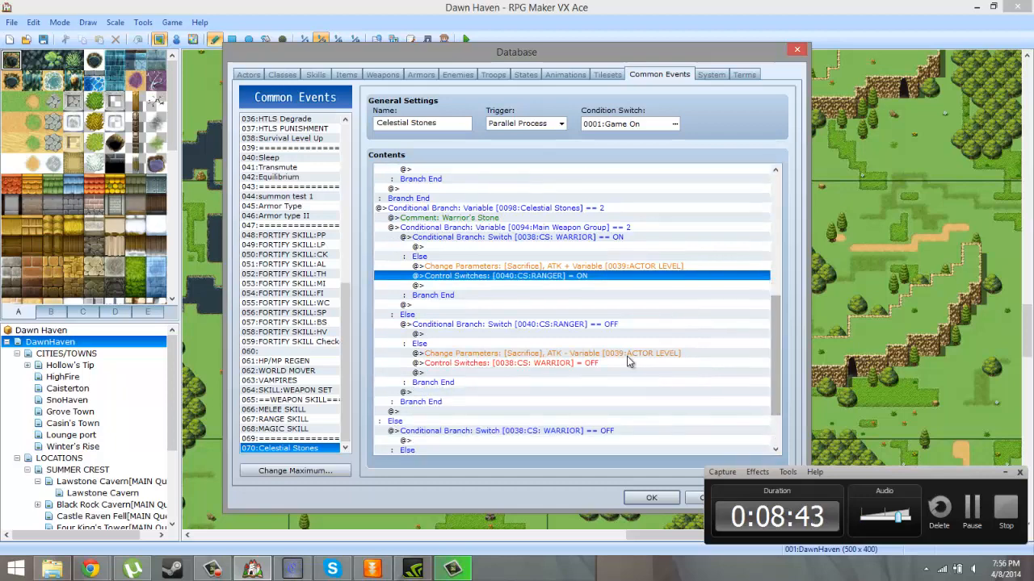
{"action": "double_click", "coordinate": [627, 358]}
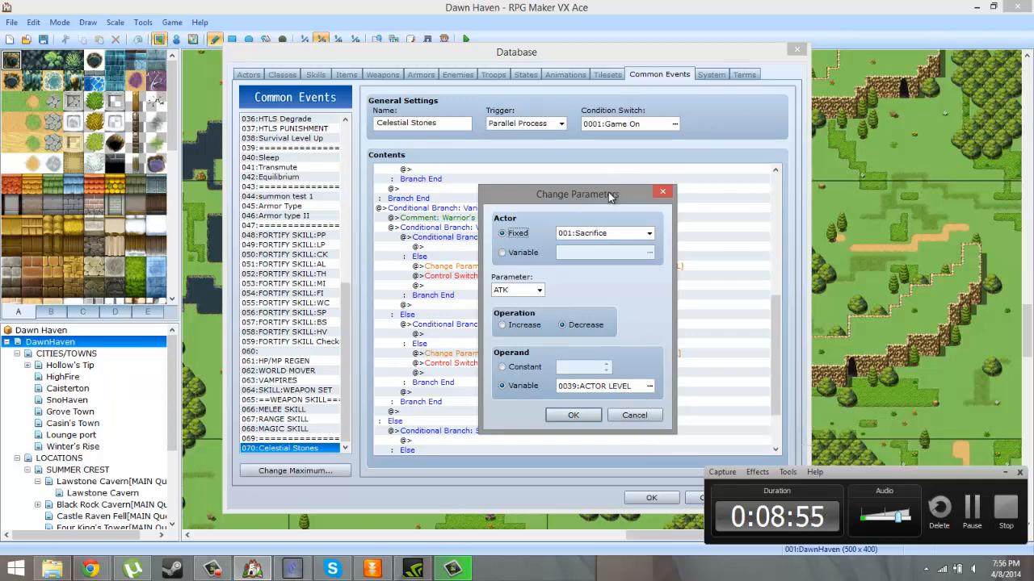
{"action": "left_click_drag", "start_coordinate": [609, 192], "coordinate": [842, 140]}
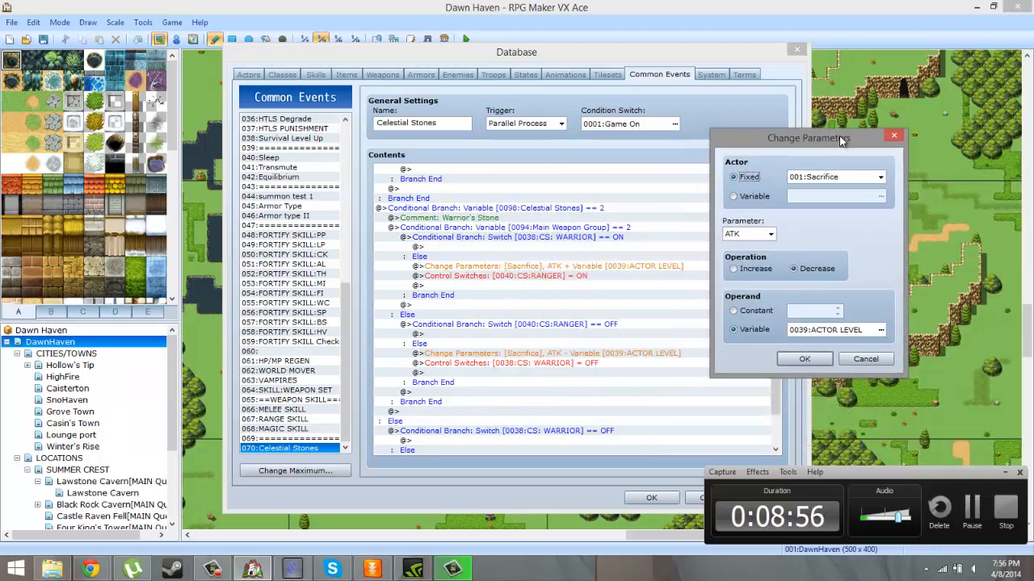
{"action": "left_click", "coordinate": [880, 330]}
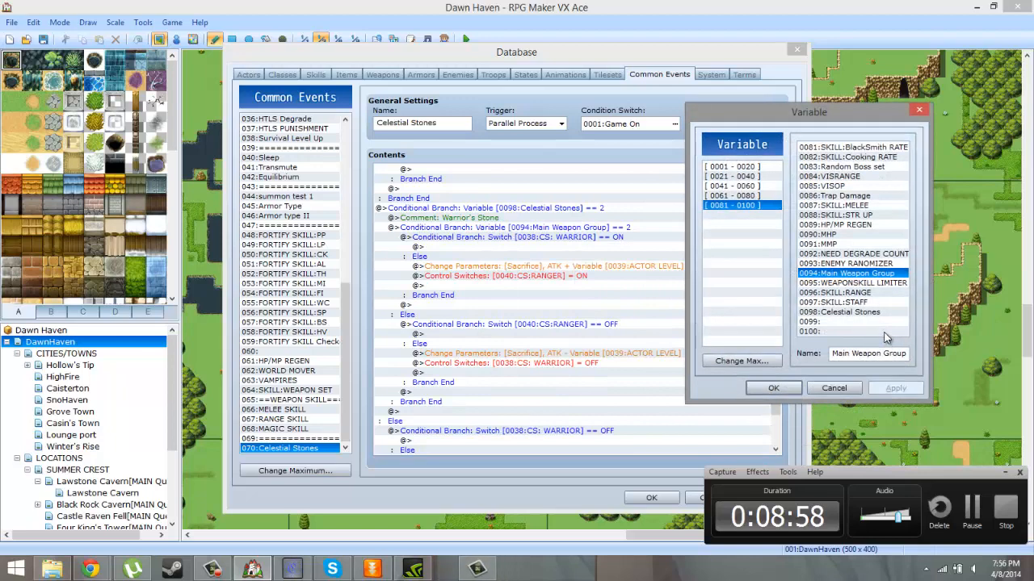
{"action": "left_click", "coordinate": [855, 387]}
{"action": "left_click", "coordinate": [856, 360]}
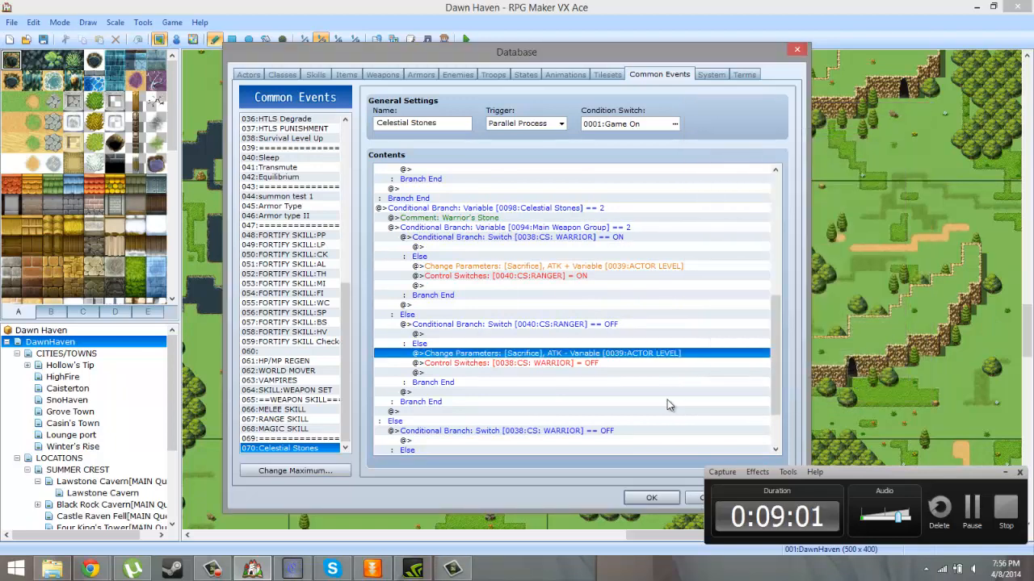
- Change the switch turned OFF after the ATK decrease in the duplicated weapon-group branch's Else to 0040:CS:RANGER
{"action": "left_click", "coordinate": [567, 363]}
{"action": "double_click", "coordinate": [567, 363]}
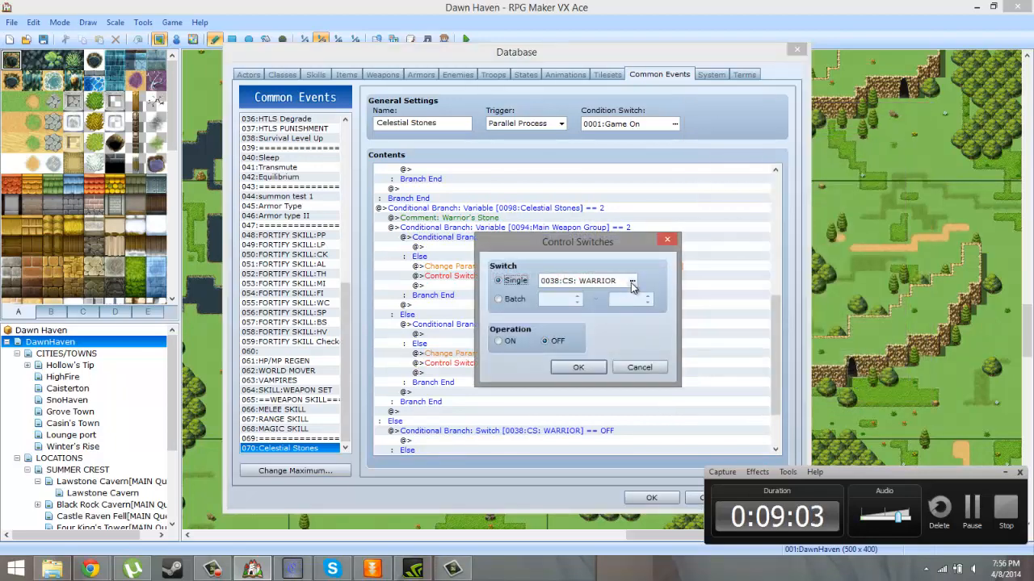
{"action": "left_click", "coordinate": [637, 282]}
{"action": "left_click", "coordinate": [595, 387]}
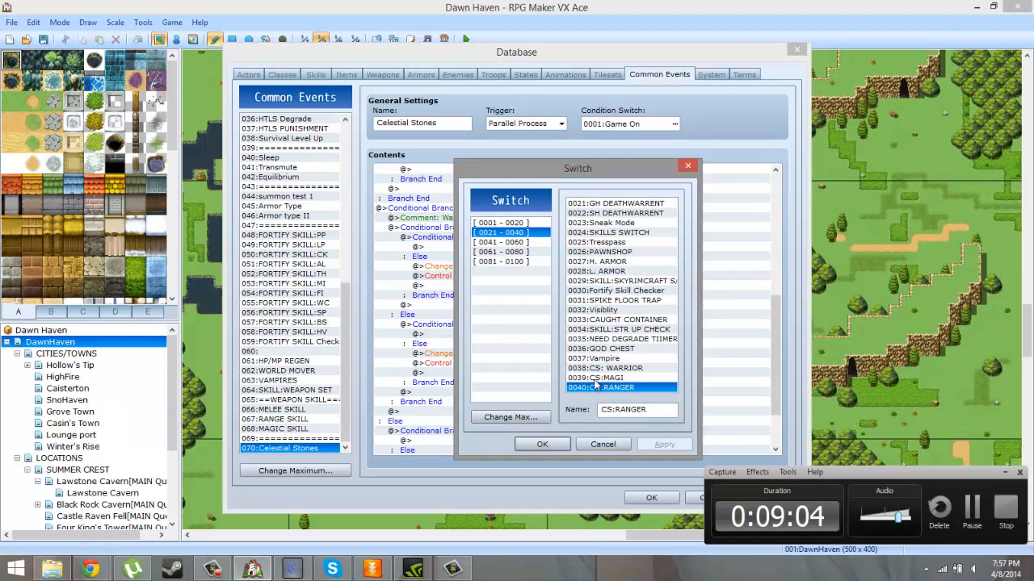
{"action": "left_click", "coordinate": [542, 444]}
{"action": "left_click", "coordinate": [565, 368]}
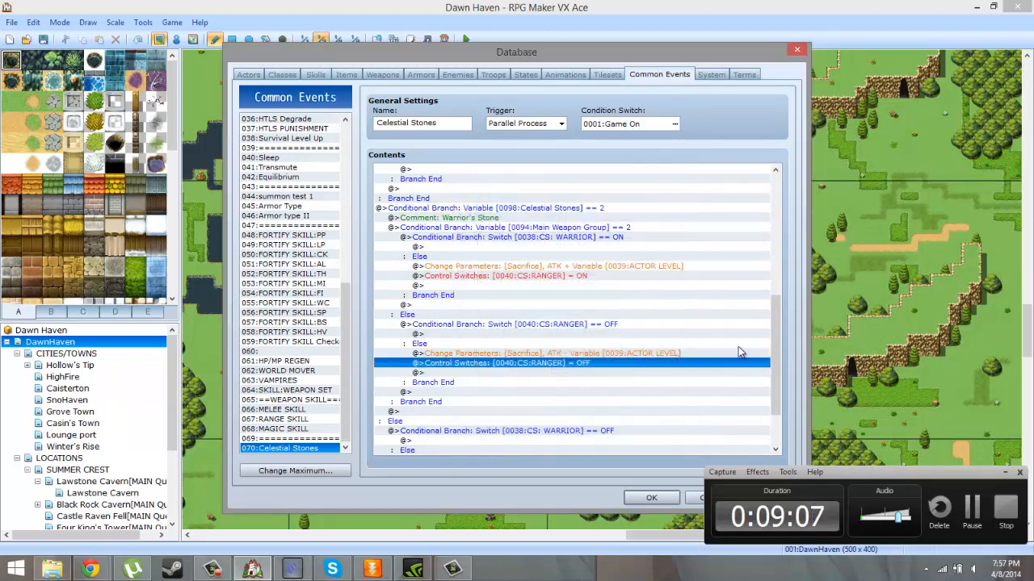
- Make the OFF check under the duplicated outer branch's Else test switch 0040:CS:RANGER
{"action": "scroll", "coordinate": [773, 369], "scroll_direction": "down", "scroll_amount": 3}
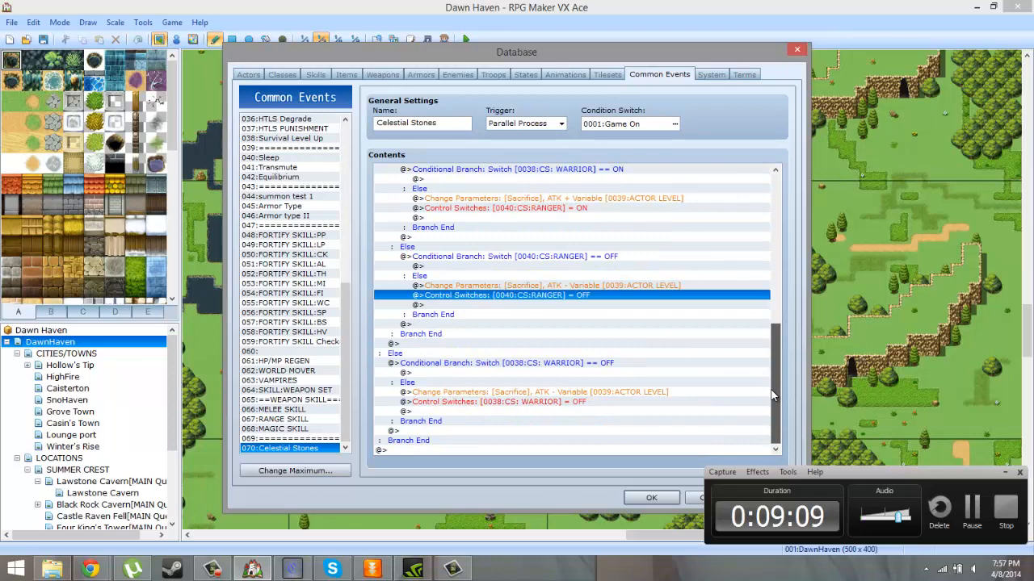
{"action": "double_click", "coordinate": [604, 363]}
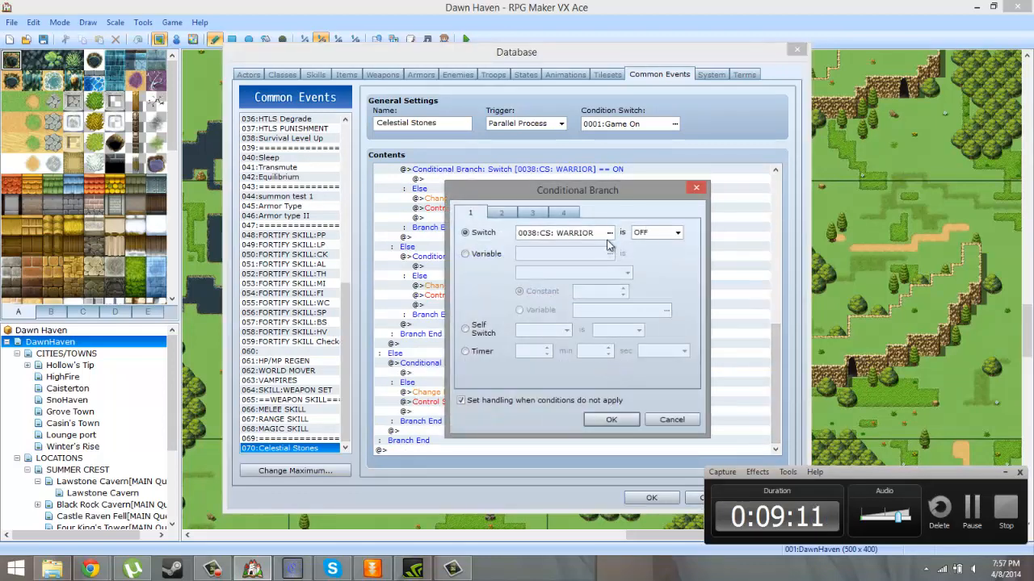
{"action": "left_click", "coordinate": [609, 233]}
{"action": "left_click", "coordinate": [613, 384]}
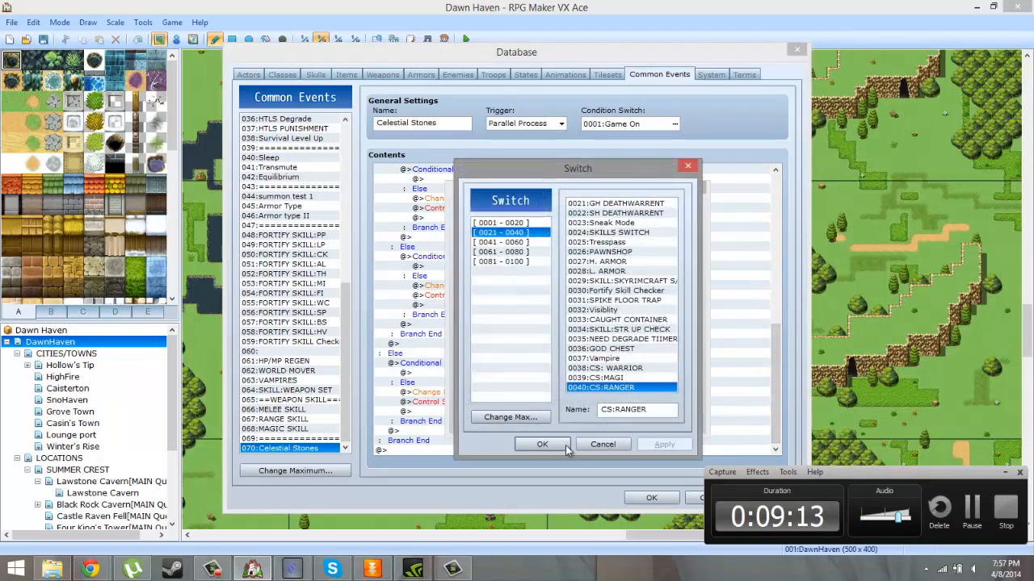
{"action": "left_click", "coordinate": [539, 445]}
{"action": "left_click", "coordinate": [611, 419]}
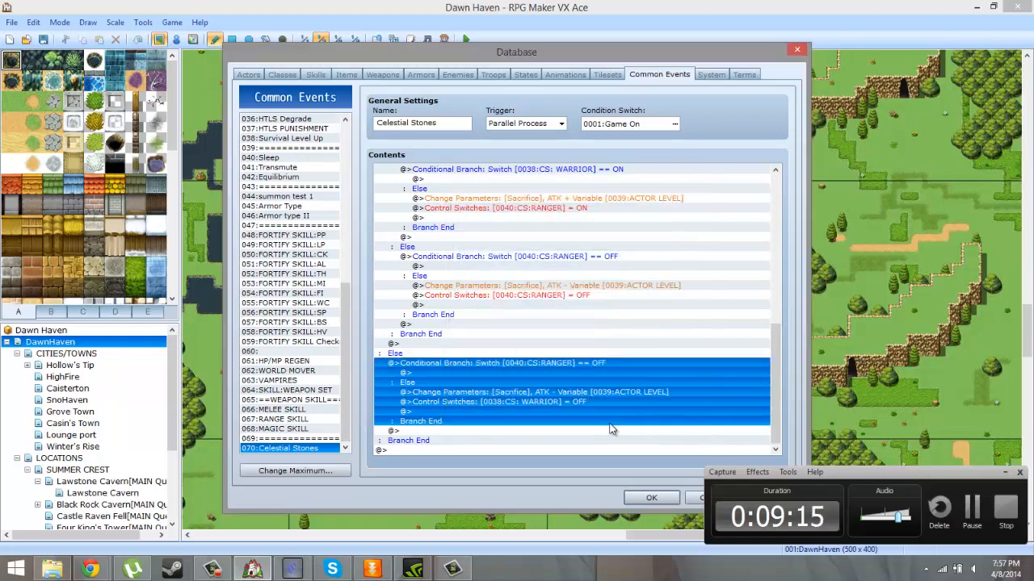
- Change the switch turned OFF after the ATK decrease in the duplicated outer branch's Else to 0040:CS:RANGER
{"action": "left_click", "coordinate": [538, 394]}
{"action": "double_click", "coordinate": [539, 401]}
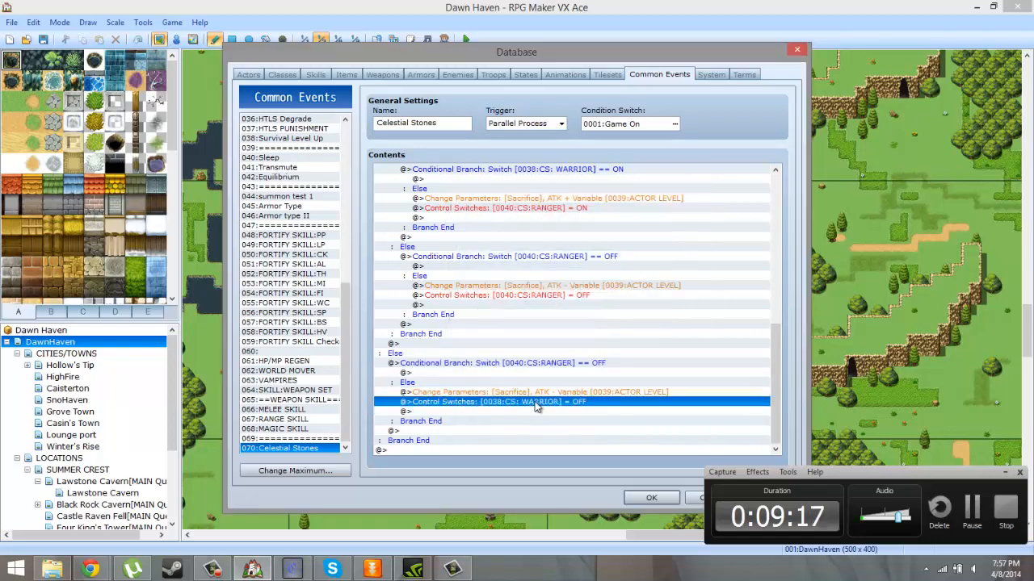
{"action": "left_click", "coordinate": [632, 280]}
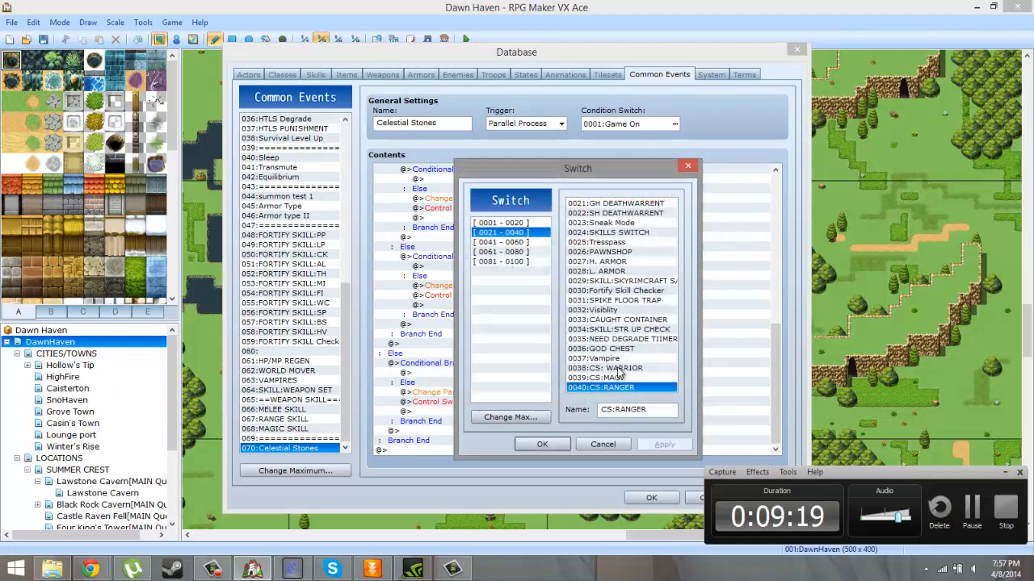
{"action": "left_click", "coordinate": [600, 388]}
{"action": "left_click", "coordinate": [543, 445]}
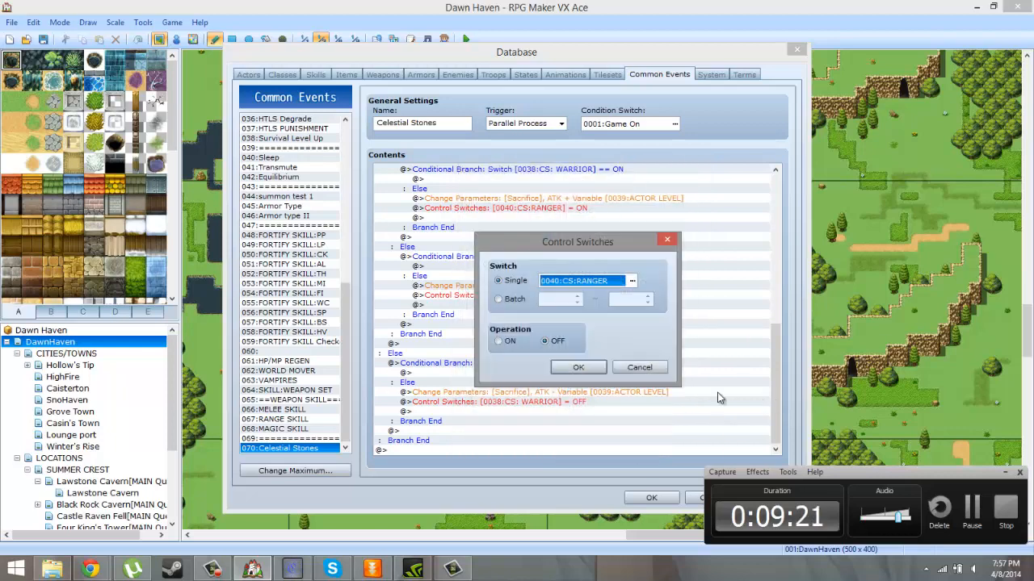
{"action": "left_click", "coordinate": [586, 372]}
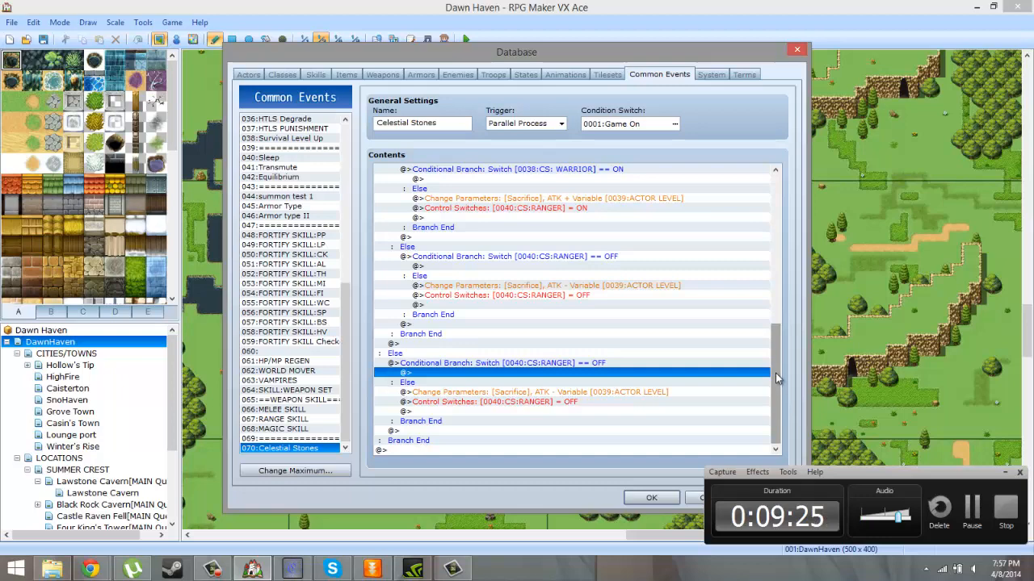
- Compare the MELEE SKILL, RANGE SKILL and MAGIC SKILL common events with both stone branches in Celestial Stones
{"action": "left_click_drag", "start_coordinate": [775, 373], "coordinate": [772, 344]}
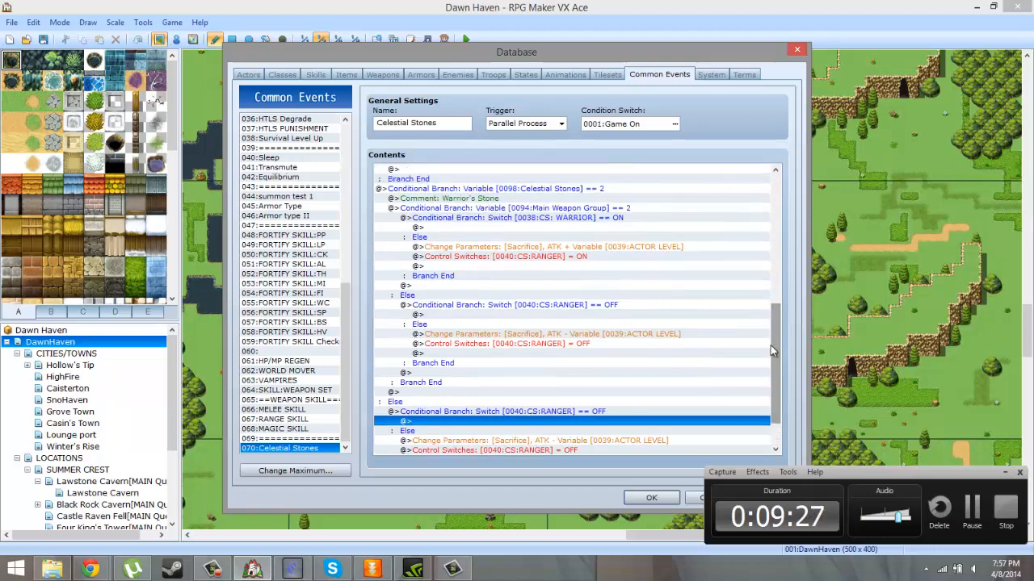
{"action": "left_click", "coordinate": [283, 411]}
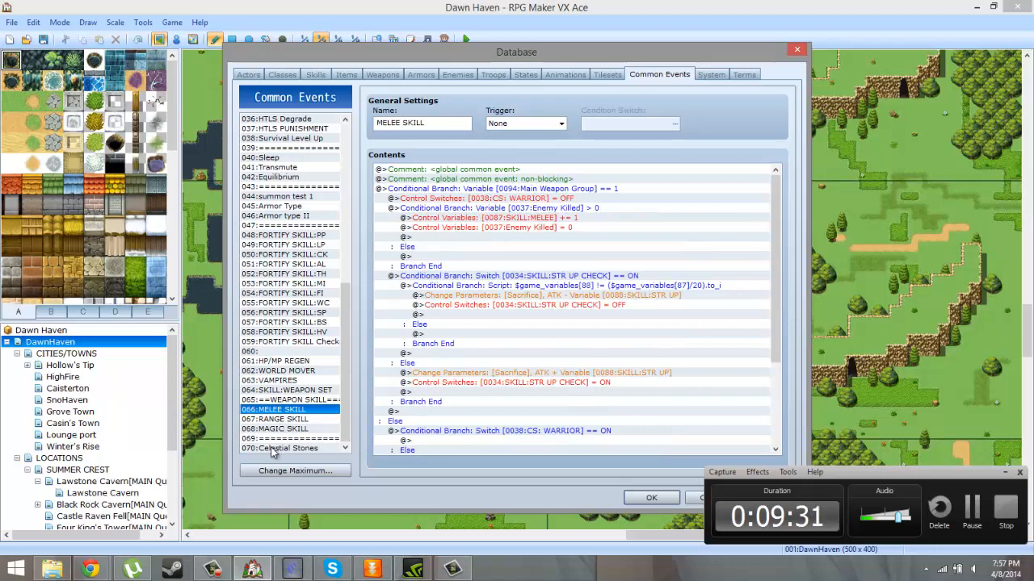
{"action": "left_click", "coordinate": [275, 448]}
{"action": "left_click", "coordinate": [303, 410]}
{"action": "left_click", "coordinate": [301, 420]}
{"action": "left_click", "coordinate": [302, 429]}
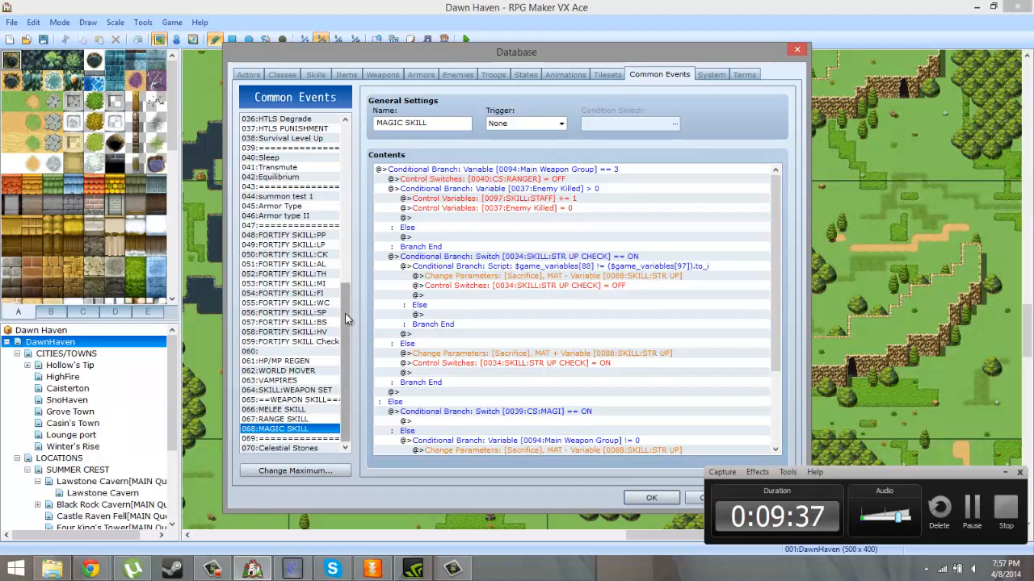
{"action": "left_click", "coordinate": [291, 449]}
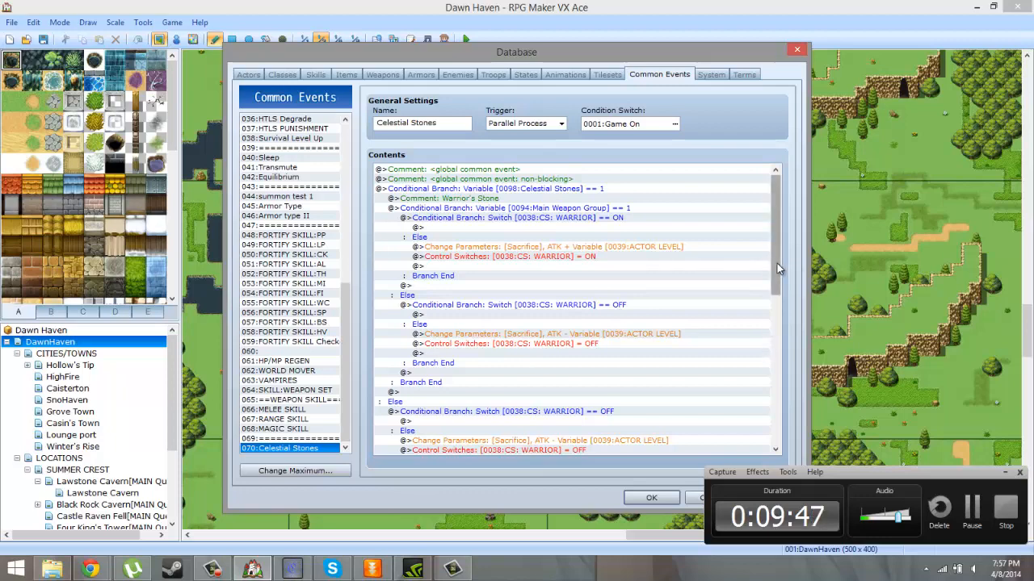
{"action": "left_click_drag", "start_coordinate": [777, 264], "coordinate": [769, 418]}
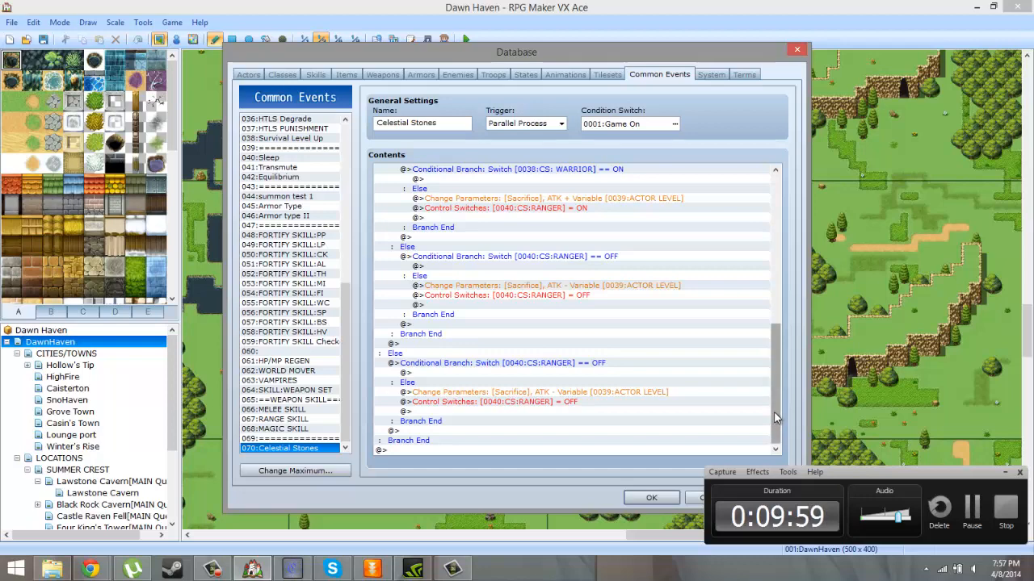
{"action": "left_click_drag", "start_coordinate": [773, 423], "coordinate": [769, 360]}
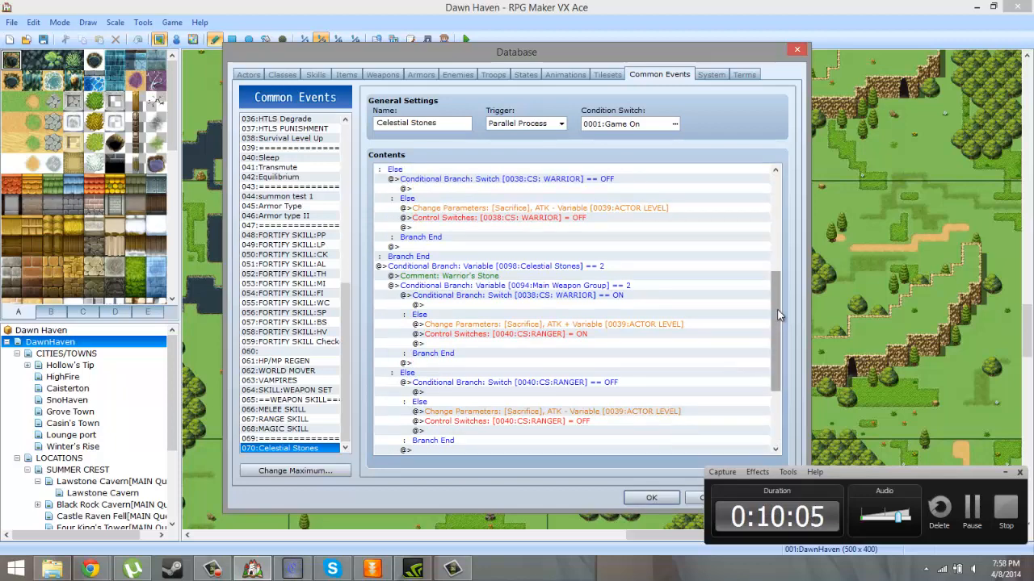
- Change the comment in the branch for Celestial Stones value 2 to "Ranger's Stone"
{"action": "scroll", "coordinate": [778, 315], "scroll_direction": "up", "scroll_amount": 1}
{"action": "left_click", "coordinate": [517, 295]}
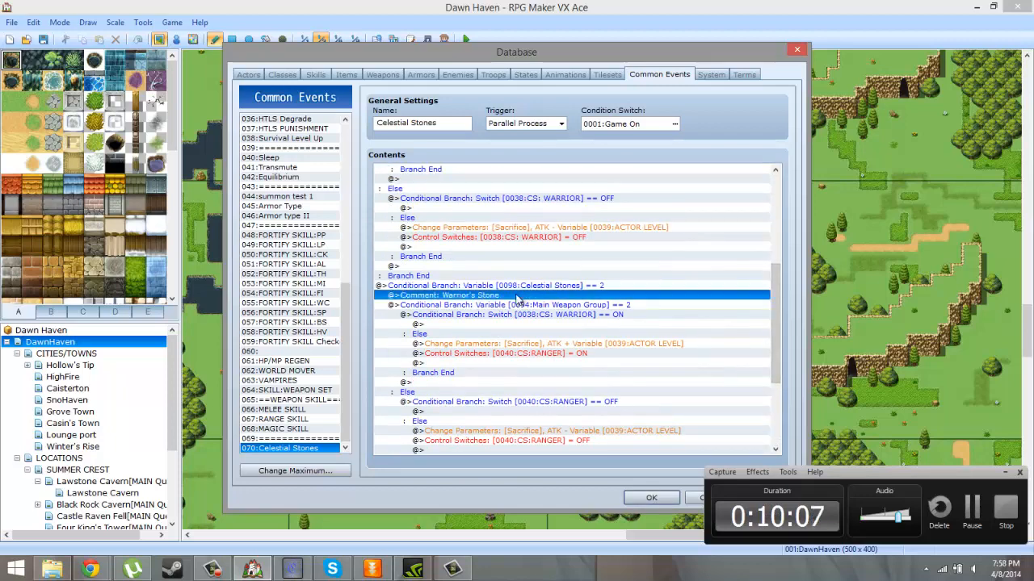
{"action": "double_click", "coordinate": [517, 296]}
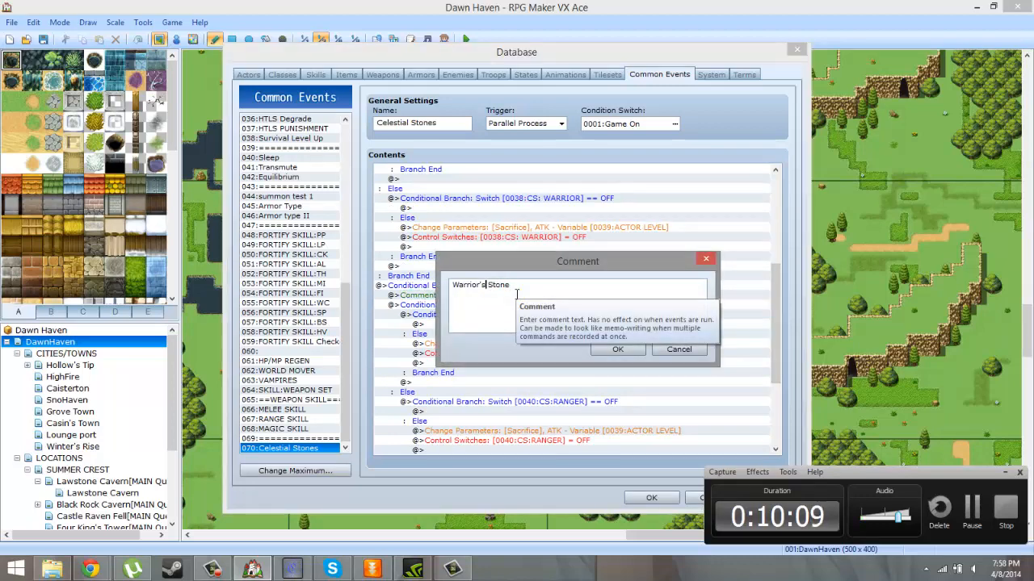
{"action": "key", "text": "BackSpace"}
{"action": "key", "text": "BackSpace"}
{"action": "key", "text": "BackSpace"}
{"action": "key", "text": "BackSpace"}
{"action": "key", "text": "BackSpace"}
{"action": "key", "text": "BackSpace"}
{"action": "key", "text": "BackSpace"}
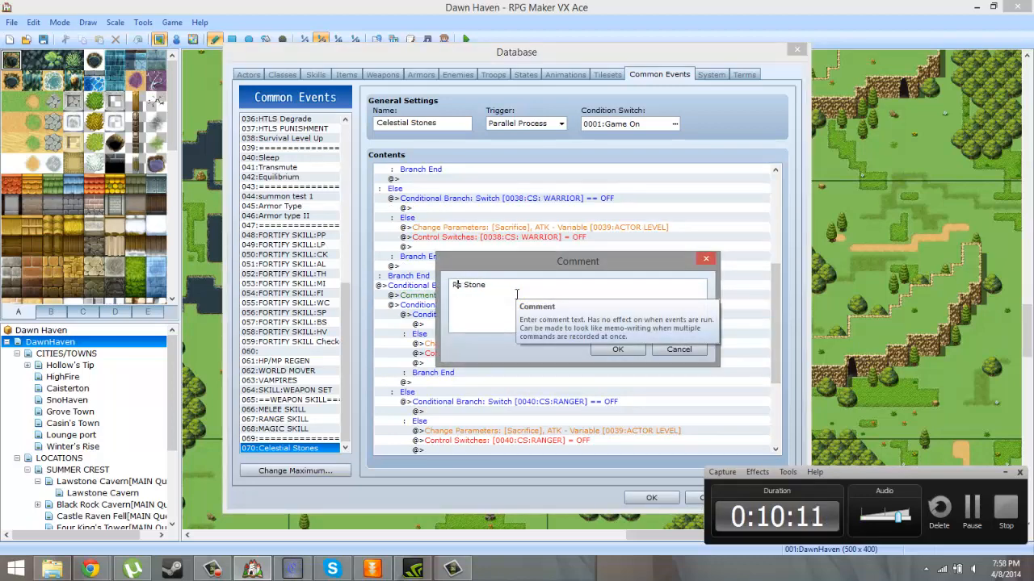
{"action": "type", "text": "Ranger's"}
{"action": "left_click", "coordinate": [634, 353]}
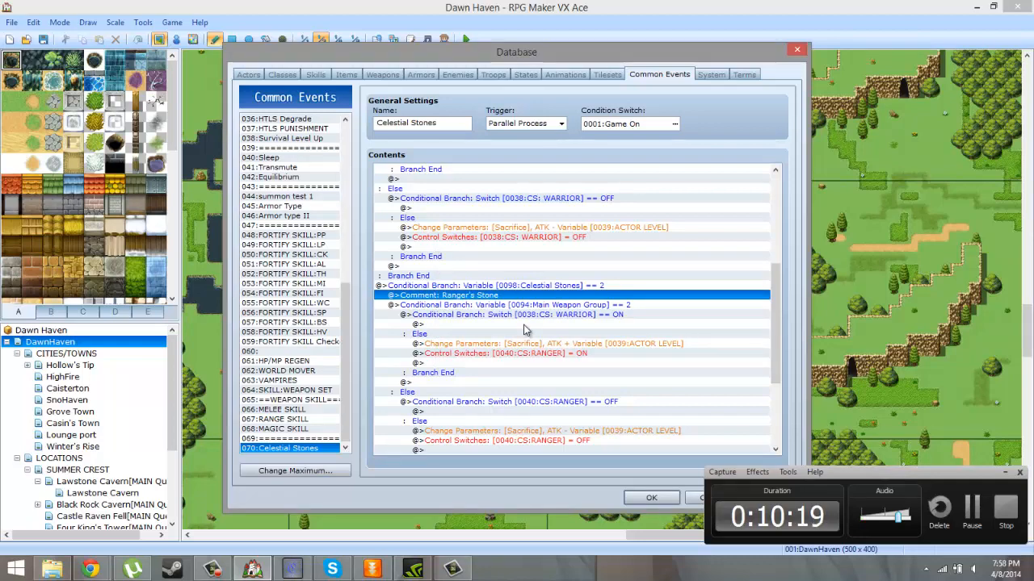
- Make the ON check inside the Ranger's weapon-group branch test switch 0040:CS:RANGER
{"action": "key", "text": "Down"}
{"action": "key", "text": "Down"}
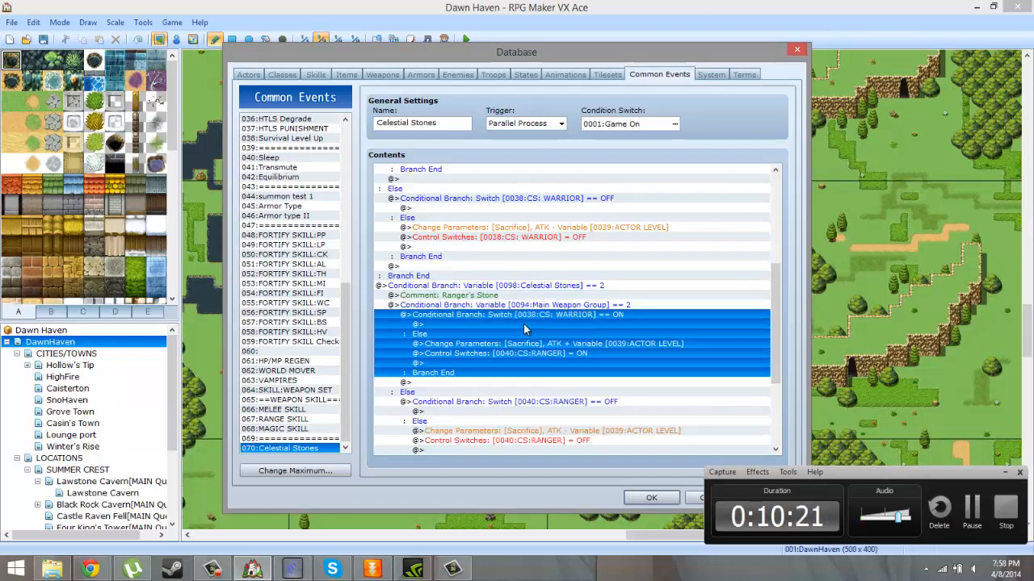
{"action": "key", "text": "space"}
{"action": "left_click", "coordinate": [610, 235]}
{"action": "left_click", "coordinate": [644, 386]}
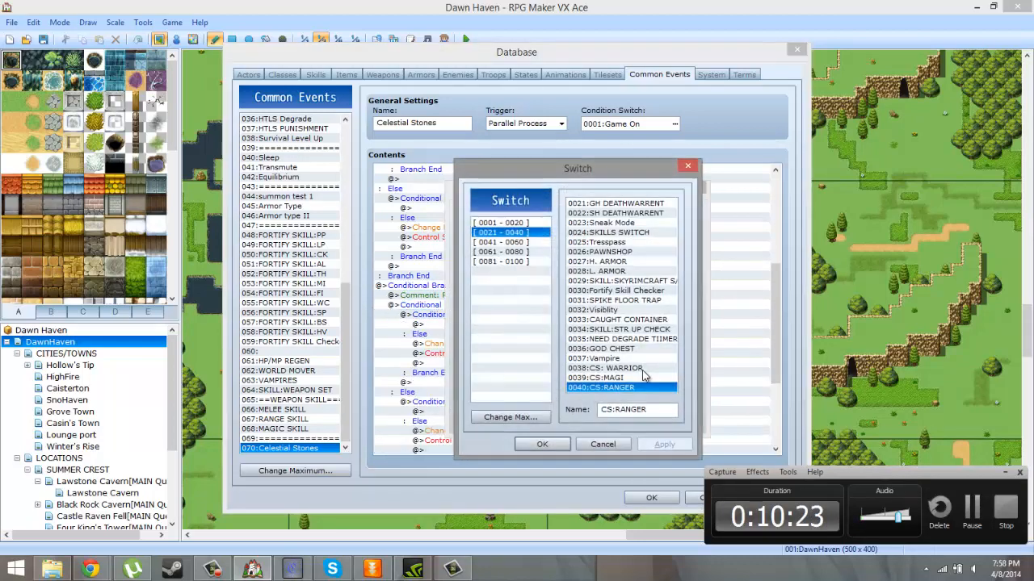
{"action": "left_click", "coordinate": [542, 446]}
{"action": "left_click", "coordinate": [612, 419]}
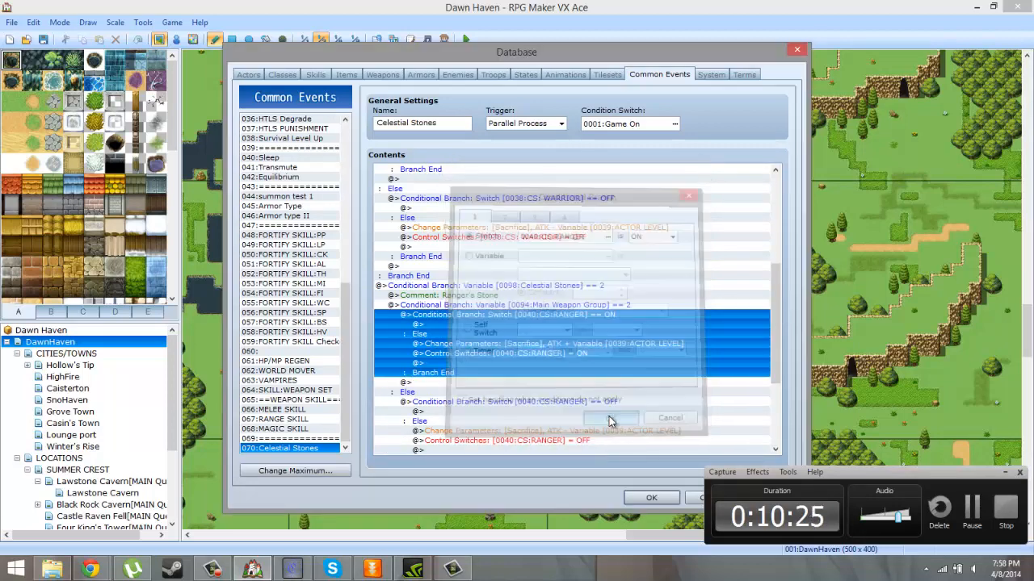
- Review the remaining commands of the Ranger branch through to the end of the common event
{"action": "key", "text": "Down"}
{"action": "key", "text": "Down"}
{"action": "key", "text": "Down"}
{"action": "key", "text": "Down"}
{"action": "key", "text": "Down"}
{"action": "key", "text": "Down"}
{"action": "key", "text": "Down"}
{"action": "key", "text": "Down"}
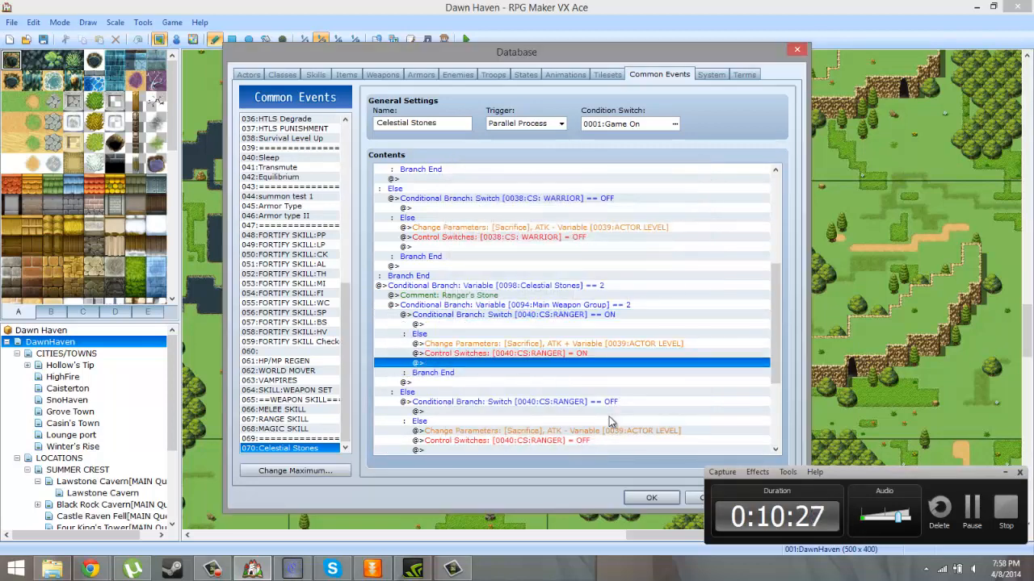
{"action": "key", "text": "Down"}
{"action": "key", "text": "Down"}
{"action": "key", "text": "Down"}
{"action": "key", "text": "Down"}
{"action": "key", "text": "Down"}
{"action": "key", "text": "Down"}
{"action": "key", "text": "Down"}
{"action": "key", "text": "Down"}
{"action": "key", "text": "Down"}
{"action": "key", "text": "Down"}
{"action": "key", "text": "Down"}
{"action": "key", "text": "Down"}
{"action": "key", "text": "Down"}
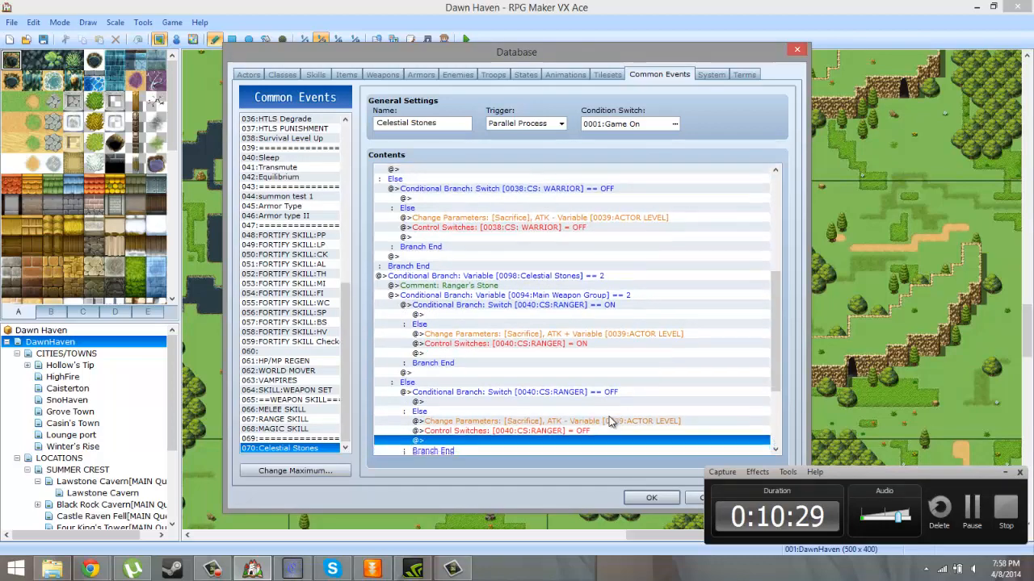
{"action": "key", "text": "Down"}
{"action": "key", "text": "Down"}
{"action": "key", "text": "Down"}
{"action": "key", "text": "Down"}
{"action": "key", "text": "Down"}
{"action": "key", "text": "Down"}
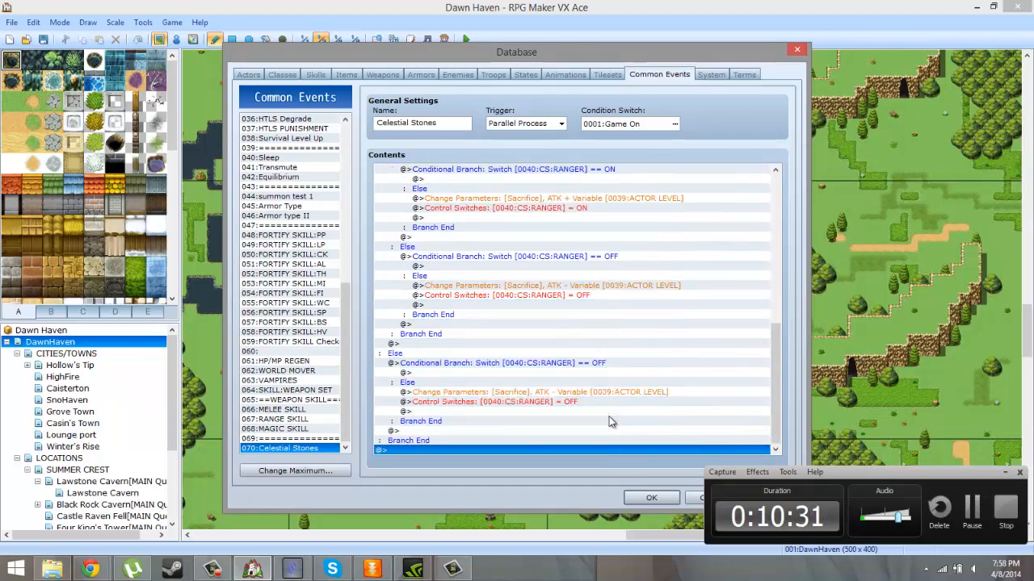
- Apply the database changes and launch a playtest, entering the game from its title screen
{"action": "left_click", "coordinate": [650, 497]}
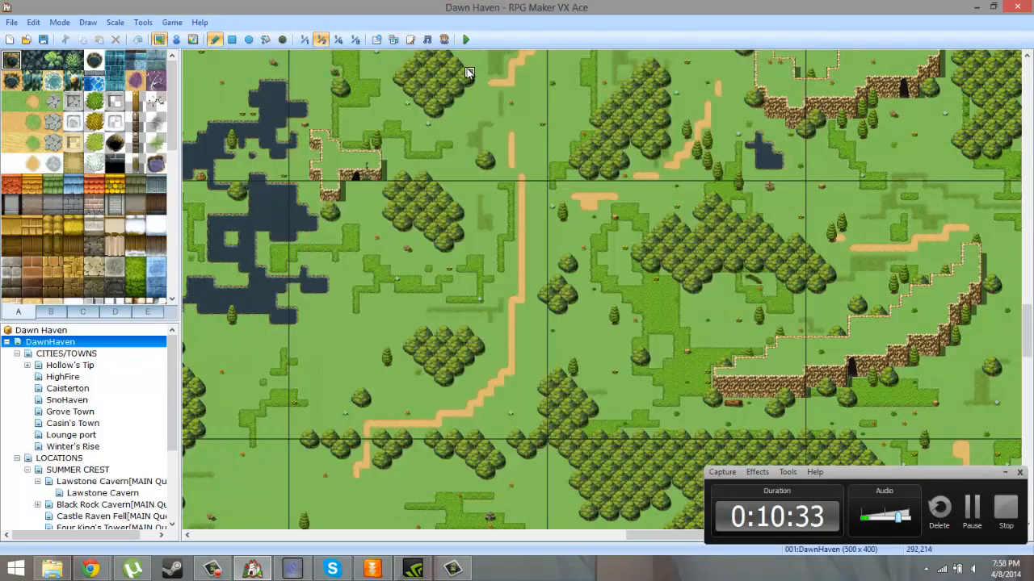
{"action": "left_click", "coordinate": [466, 40]}
{"action": "left_click", "coordinate": [485, 315]}
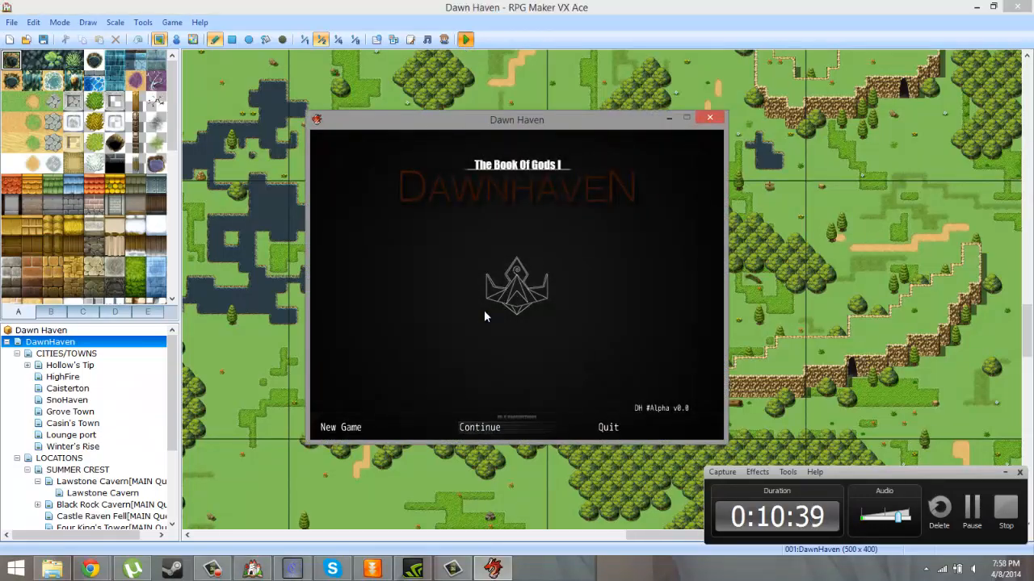
{"action": "key", "text": "Return"}
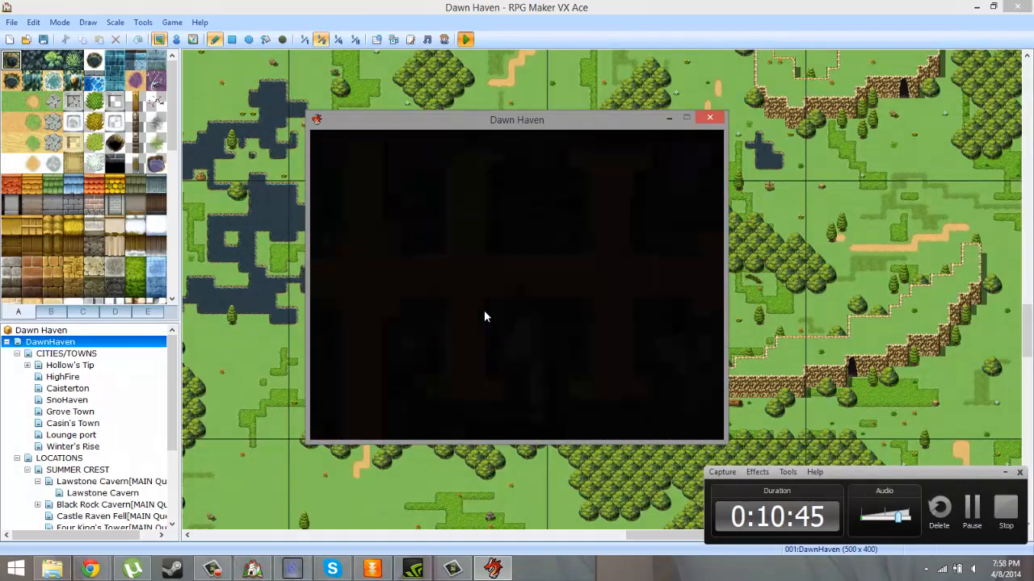
- Walk the character to the chest beside the crystals, collect the Wooden Staff, and head back toward the corridor
{"action": "key", "text": "Left"}
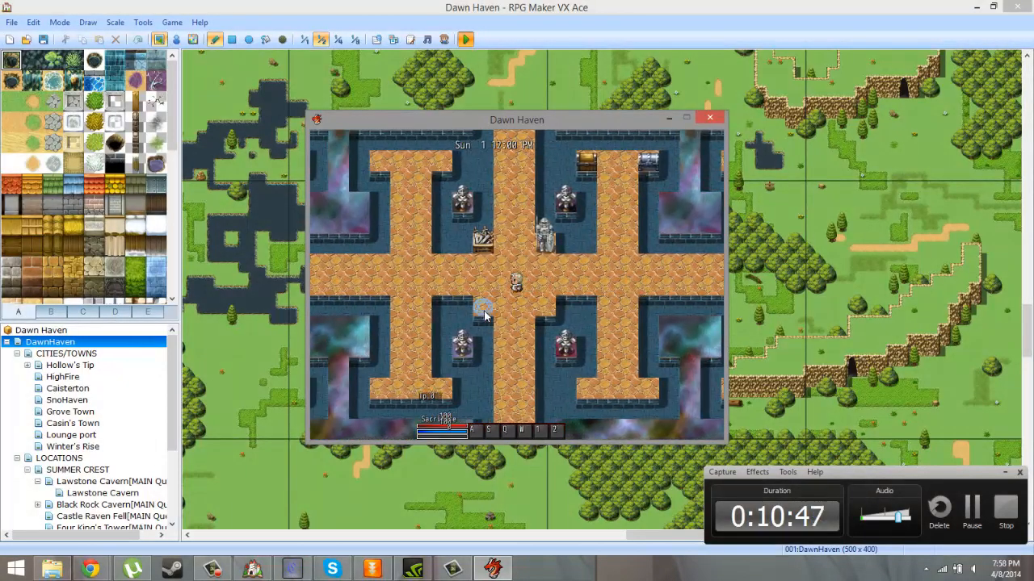
{"action": "key", "text": "Down"}
{"action": "key", "text": "Down"}
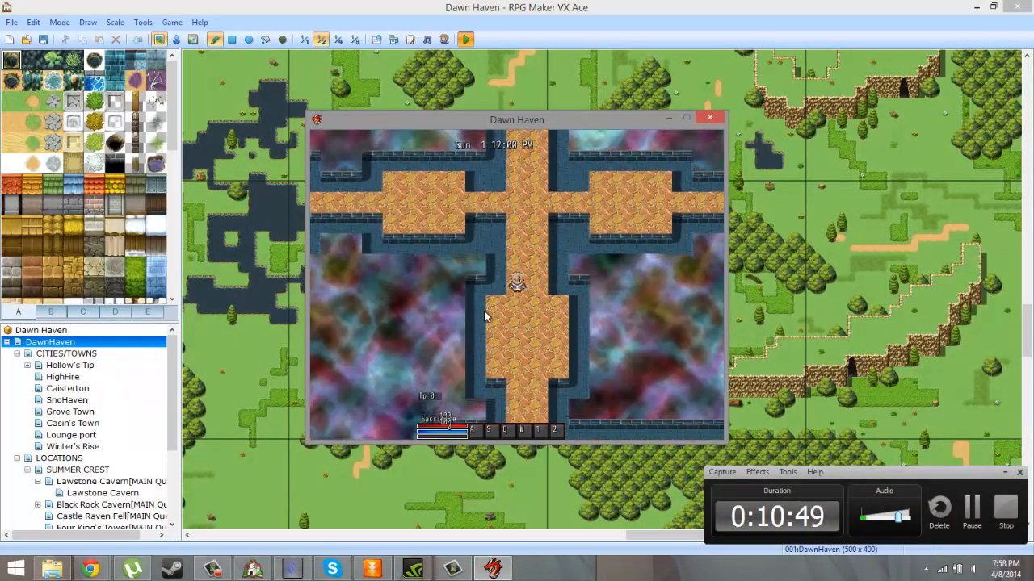
{"action": "key", "text": "Left"}
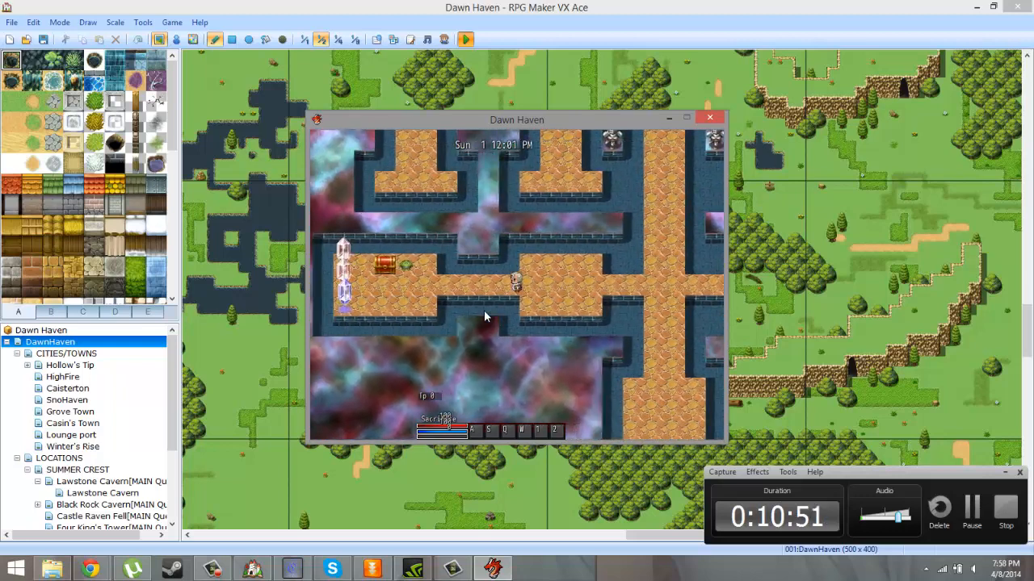
{"action": "key", "text": "Return"}
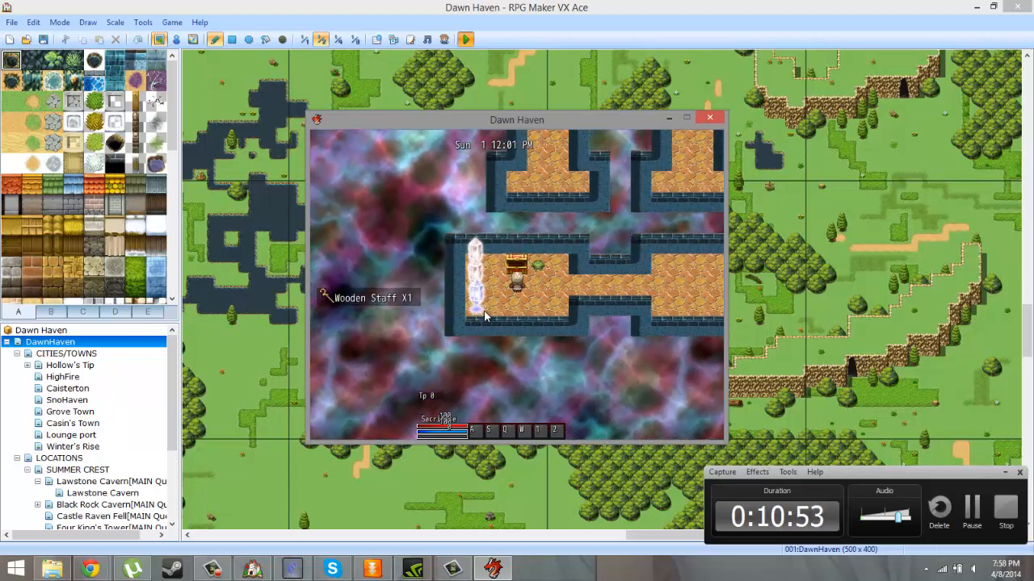
{"action": "key", "text": "Right"}
{"action": "key", "text": "Right"}
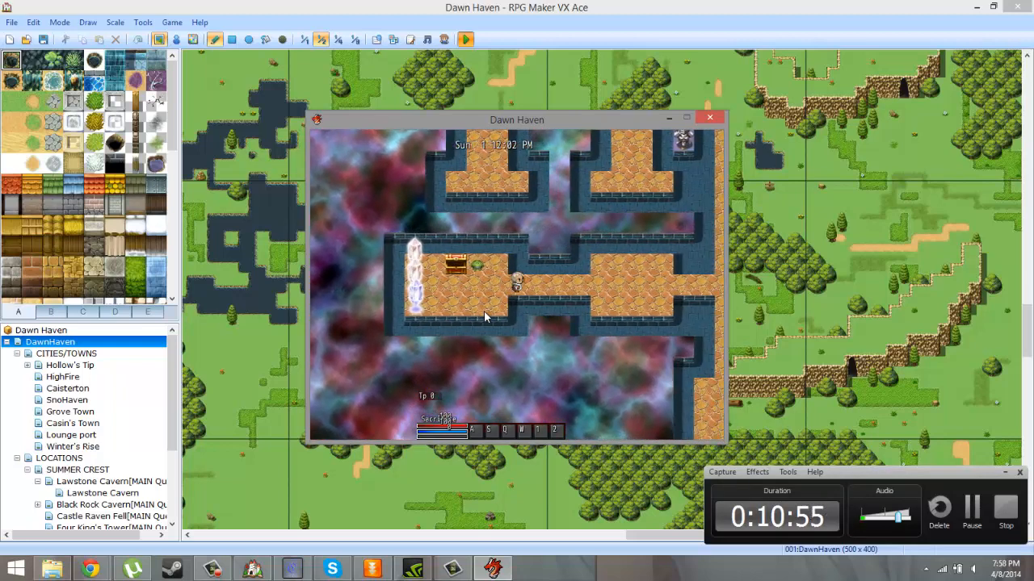
- Inspect the Celestial Stones variable V0098 in the game's debug variable list before any weapon is equipped, and return to the map
{"action": "key", "text": "Right"}
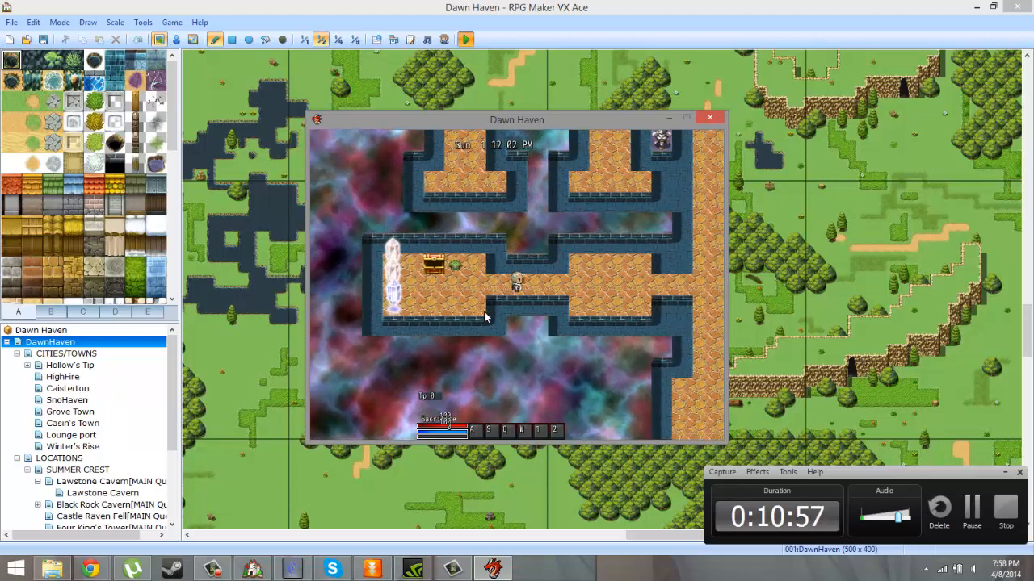
{"action": "key", "text": "Escape"}
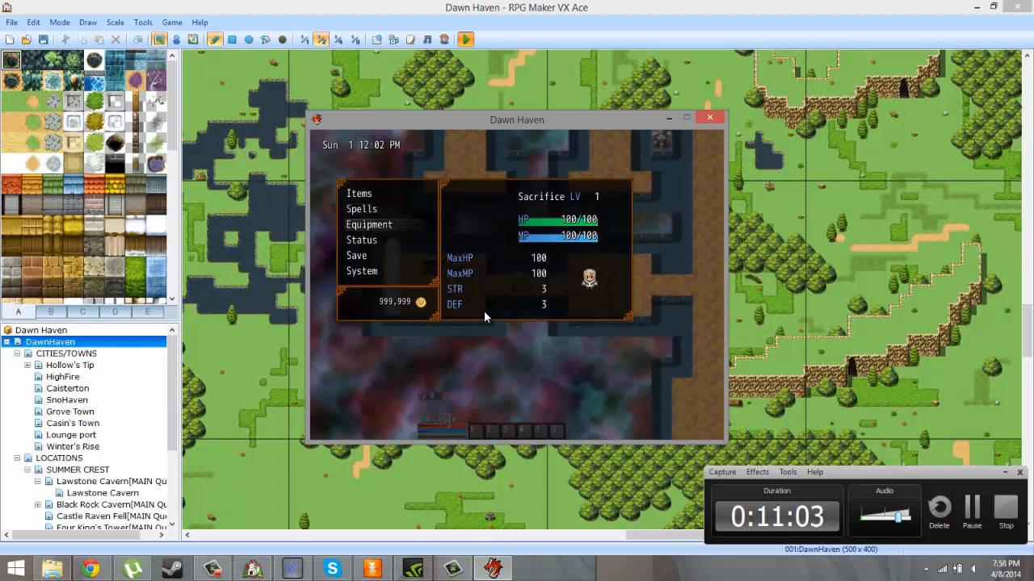
{"action": "key", "text": "Escape"}
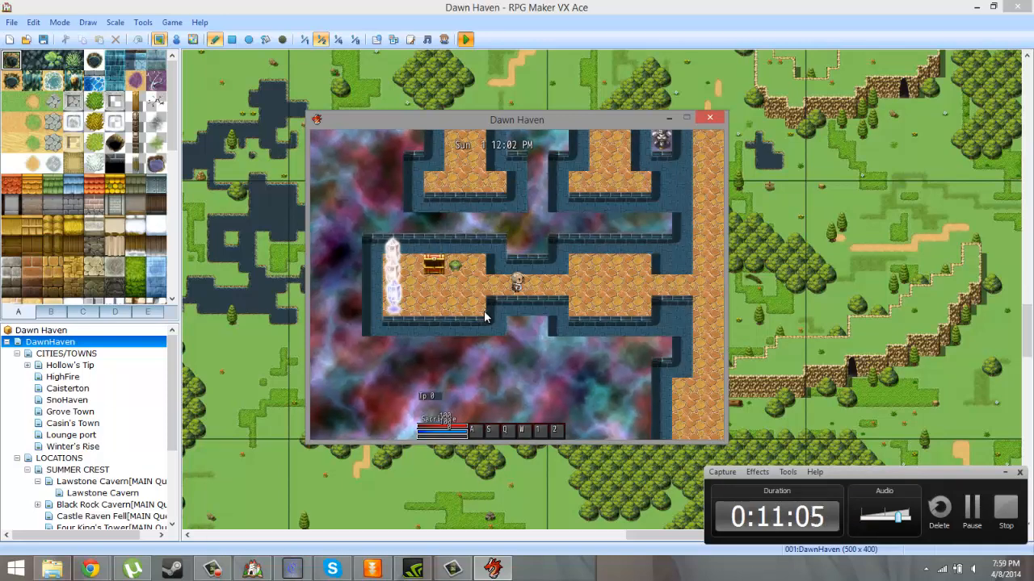
{"action": "key", "text": "F9"}
{"action": "key", "text": "Down"}
{"action": "key", "text": "Return"}
{"action": "key", "text": "Up"}
{"action": "key", "text": "Up"}
{"action": "key", "text": "Up"}
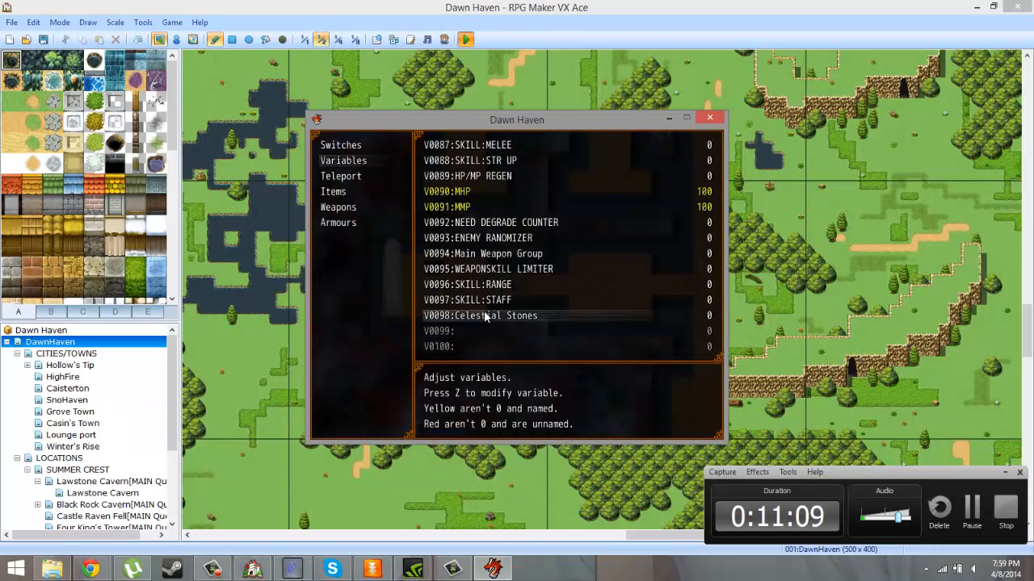
{"action": "key", "text": "Return"}
{"action": "key", "text": "Escape"}
{"action": "key", "text": "Escape"}
{"action": "key", "text": "Escape"}
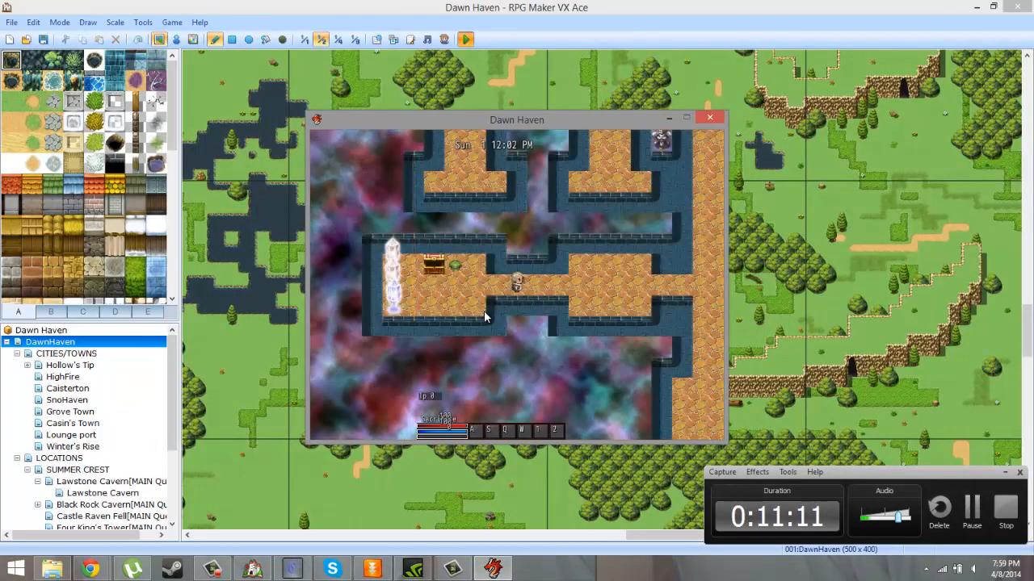
- Equip the Wooden Sword in the character's empty weapon slot and return to the map
{"action": "key", "text": "Escape"}
{"action": "key", "text": "Down"}
{"action": "key", "text": "Down"}
{"action": "key", "text": "Return"}
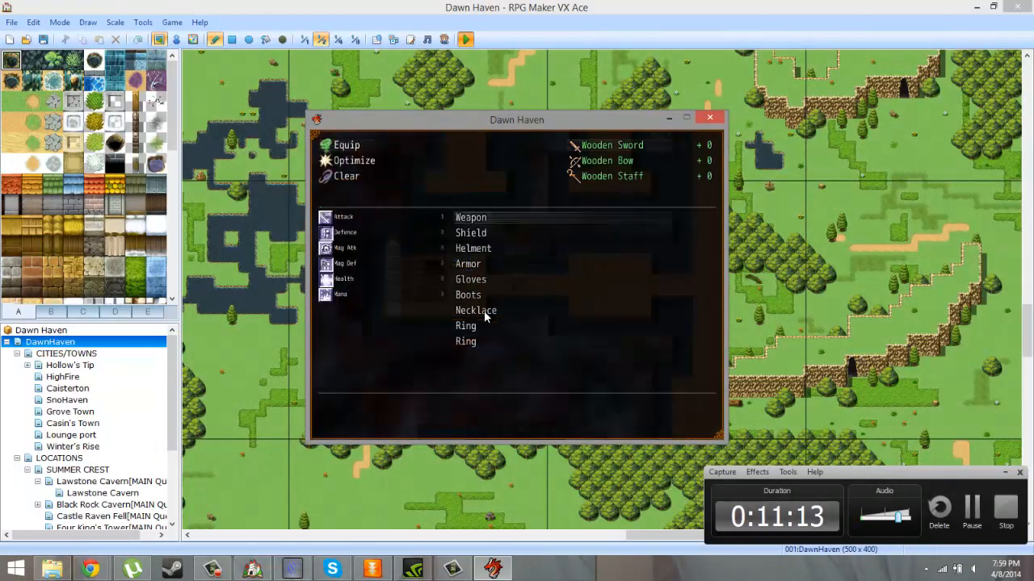
{"action": "key", "text": "Return"}
{"action": "key", "text": "Return"}
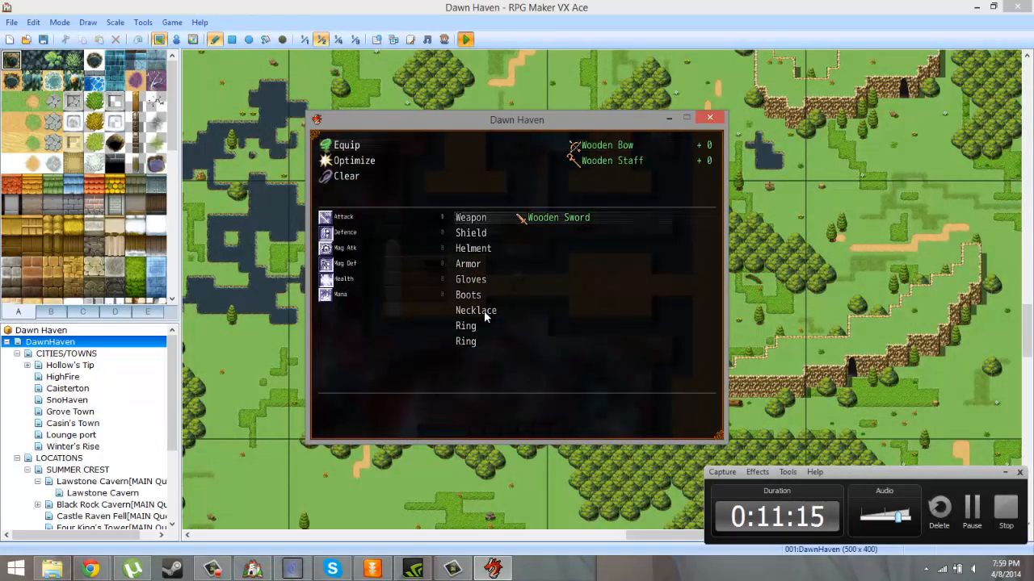
{"action": "key", "text": "Escape"}
{"action": "key", "text": "Escape"}
{"action": "key", "text": "Escape"}
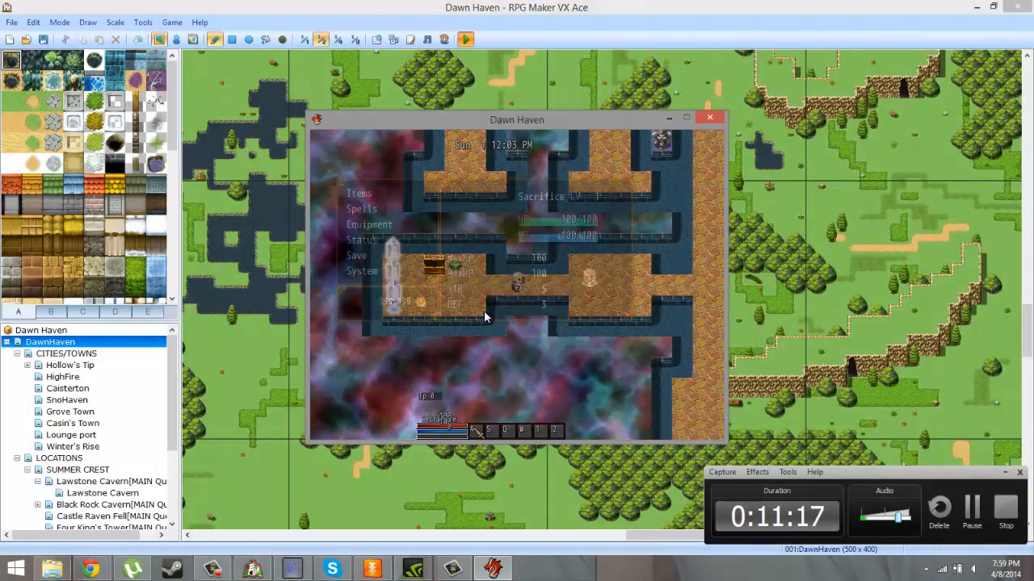
{"action": "key", "text": "Down"}
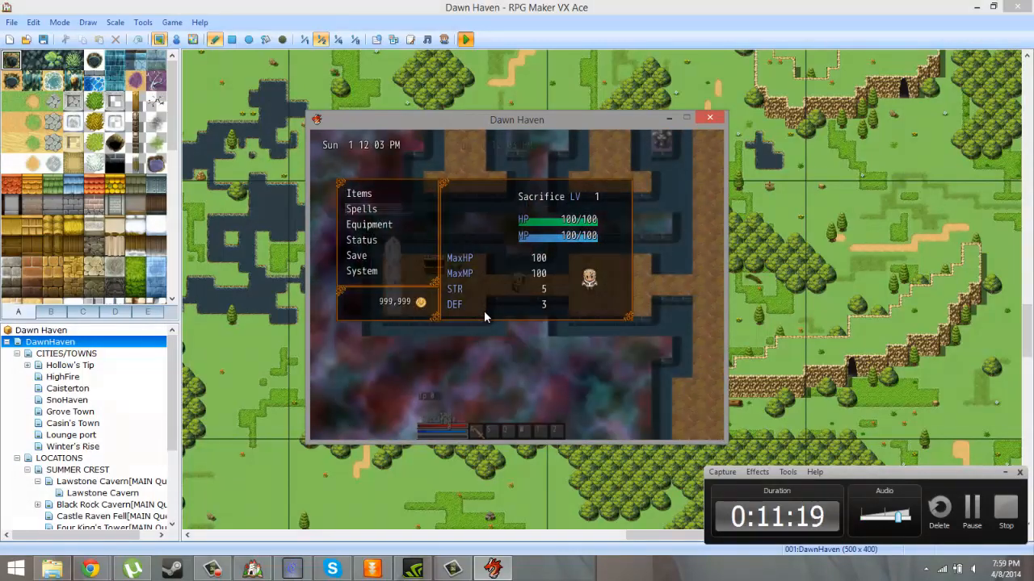
{"action": "key", "text": "Escape"}
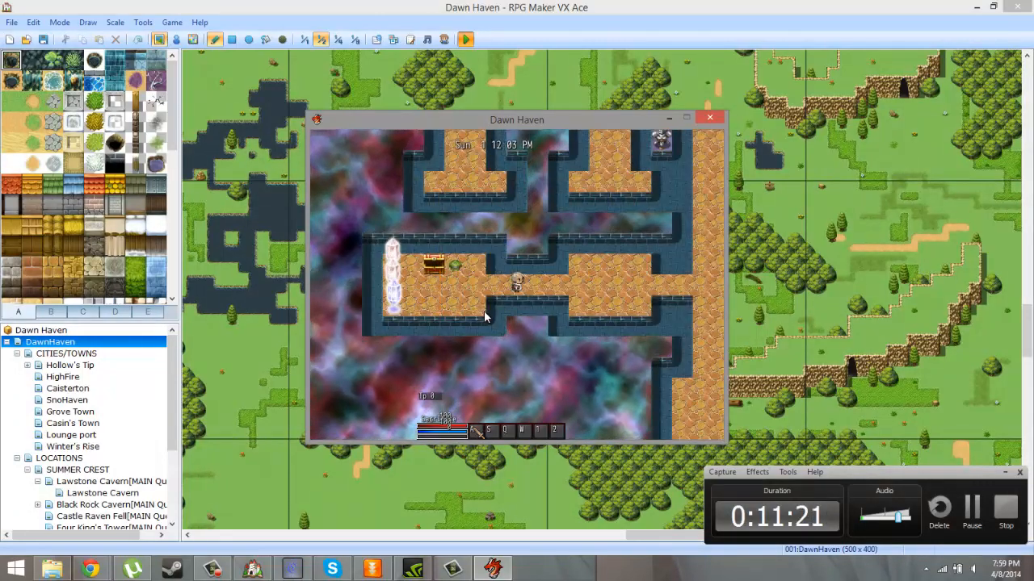
- Check the Celestial Stones variable V0098 in the debug list with the Wooden Sword equipped, and view the character's stats
{"action": "key", "text": "F9"}
{"action": "key", "text": "Down"}
{"action": "key", "text": "Return"}
{"action": "key", "text": "Up"}
{"action": "key", "text": "z"}
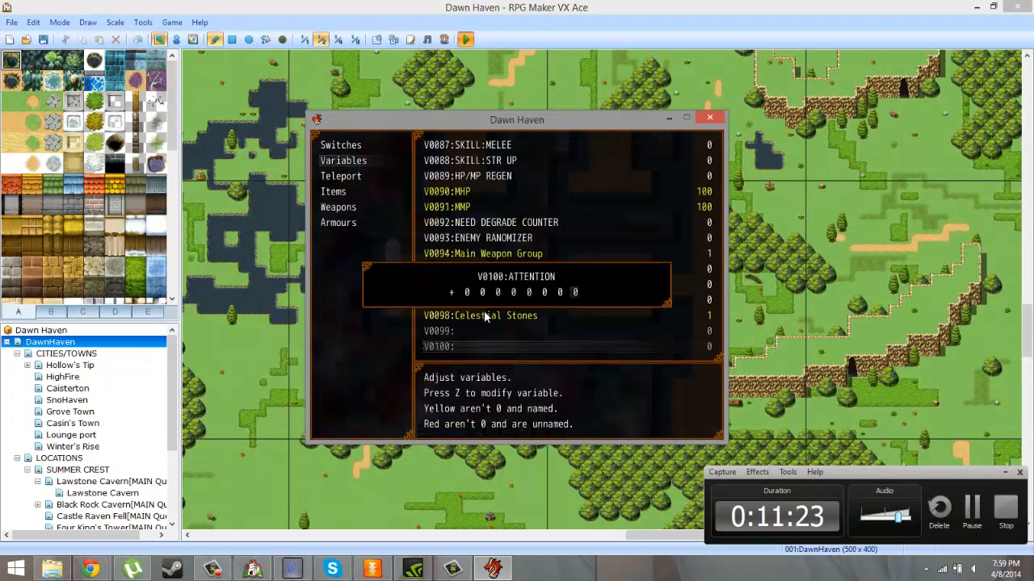
{"action": "key", "text": "Escape"}
{"action": "key", "text": "Up"}
{"action": "key", "text": "Up"}
{"action": "key", "text": "z"}
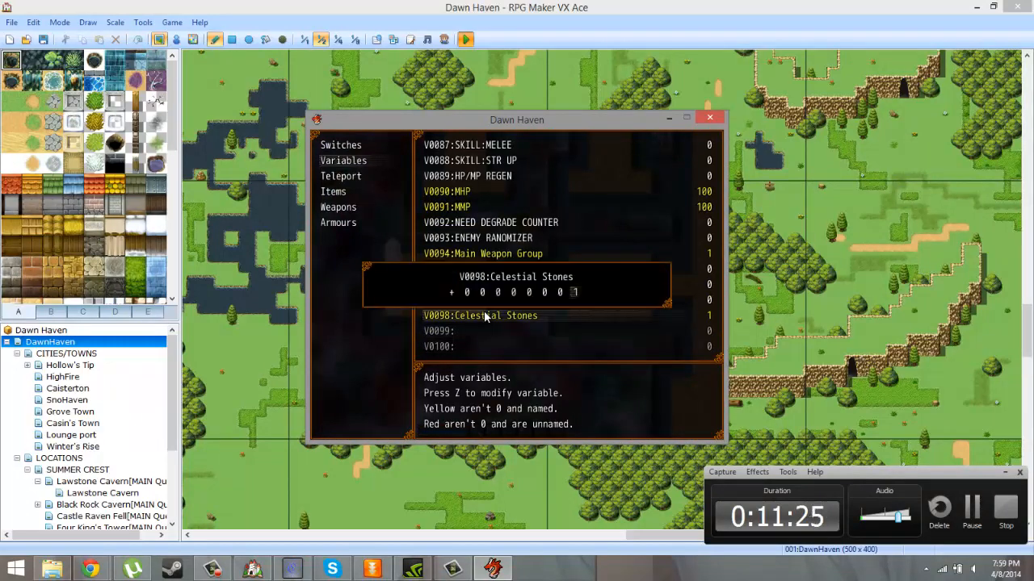
{"action": "key", "text": "Return"}
{"action": "key", "text": "Escape"}
{"action": "key", "text": "Escape"}
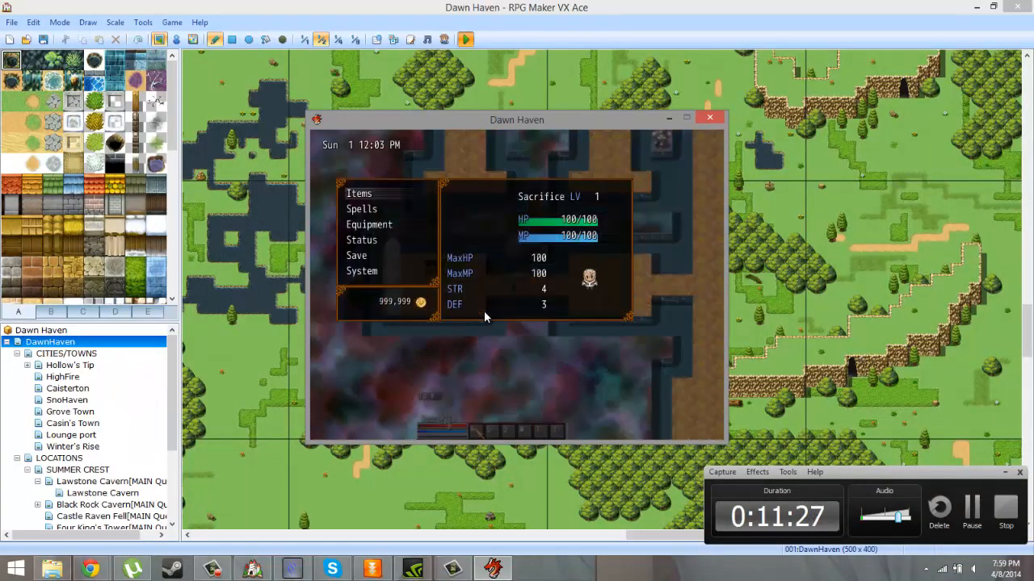
{"action": "key", "text": "Escape"}
{"action": "key", "text": "Escape"}
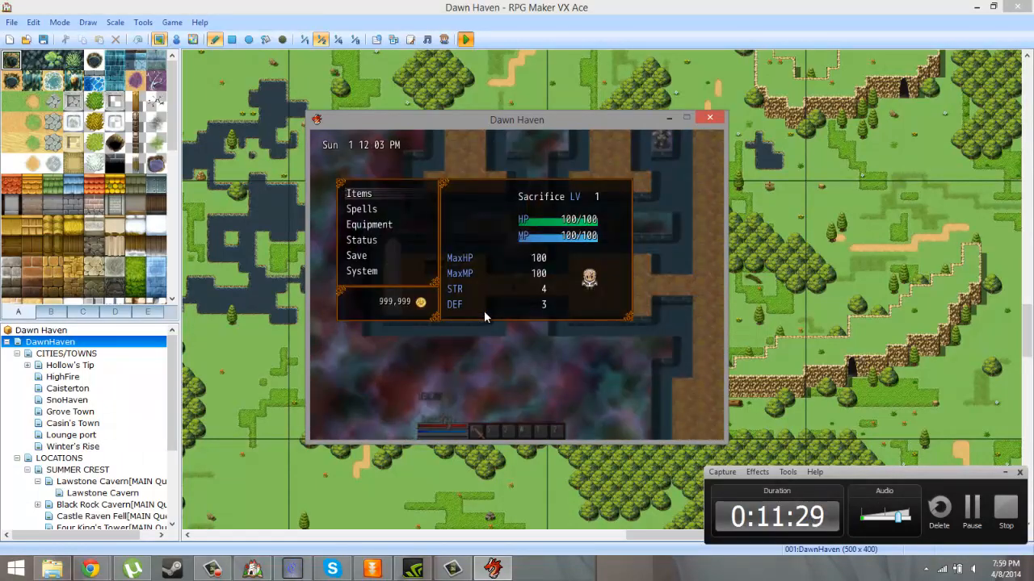
{"action": "key", "text": "Escape"}
- Look over the debug variable list once more and return to the map
{"action": "key", "text": "F9"}
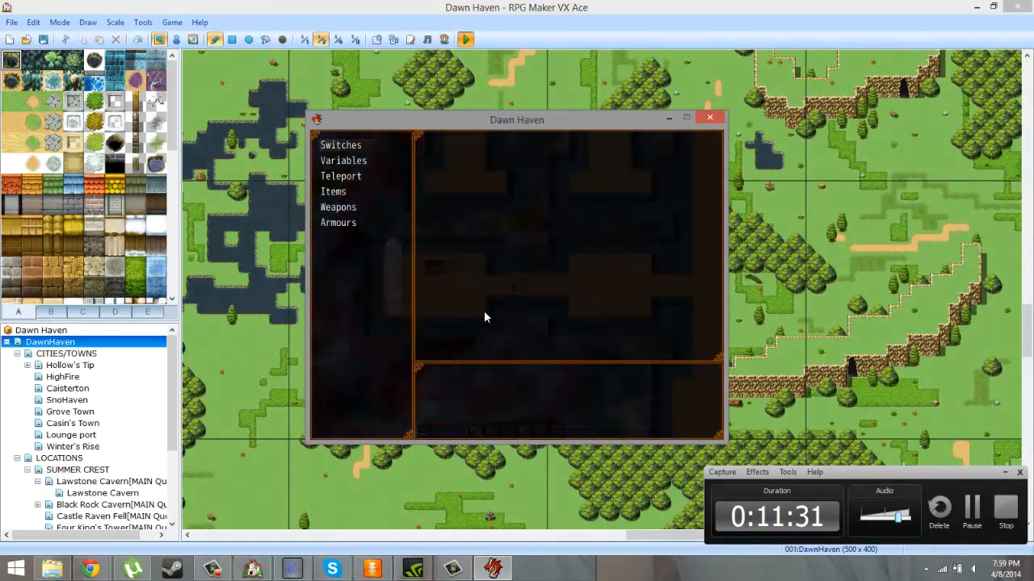
{"action": "key", "text": "Down"}
{"action": "key", "text": "Return"}
{"action": "key", "text": "Escape"}
{"action": "key", "text": "Escape"}
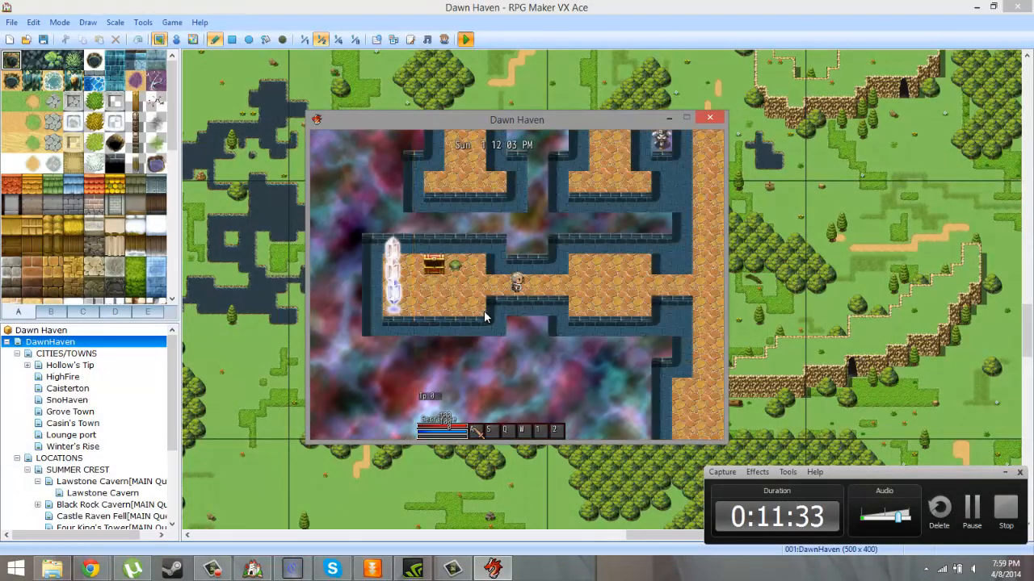
- Replace the equipped Wooden Sword with the Wooden Bow in the weapon slot and leave the equipment screen
{"action": "key", "text": "Escape"}
{"action": "key", "text": "Down"}
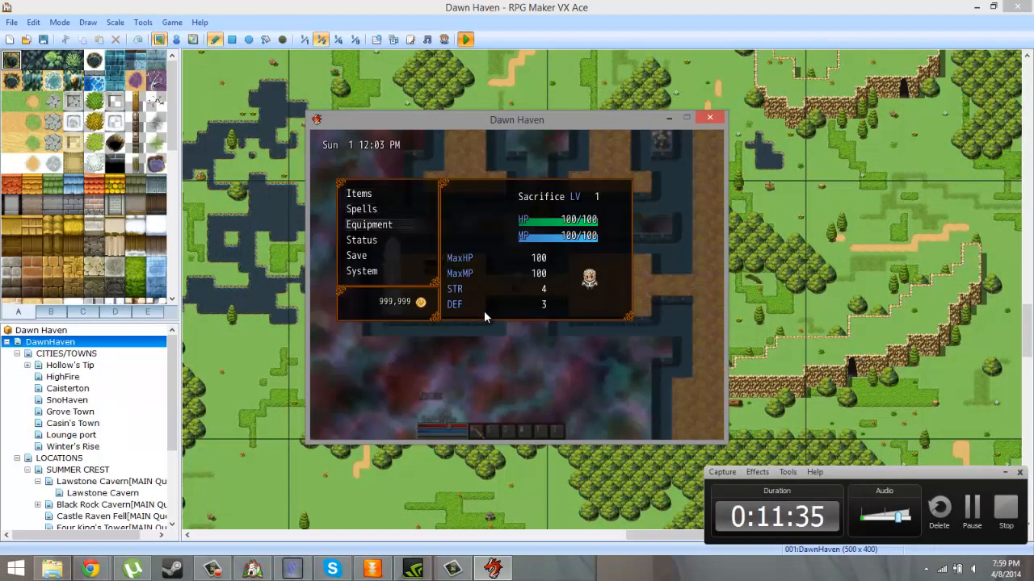
{"action": "key", "text": "Return"}
{"action": "key", "text": "Return"}
{"action": "key", "text": "Return"}
{"action": "key", "text": "Return"}
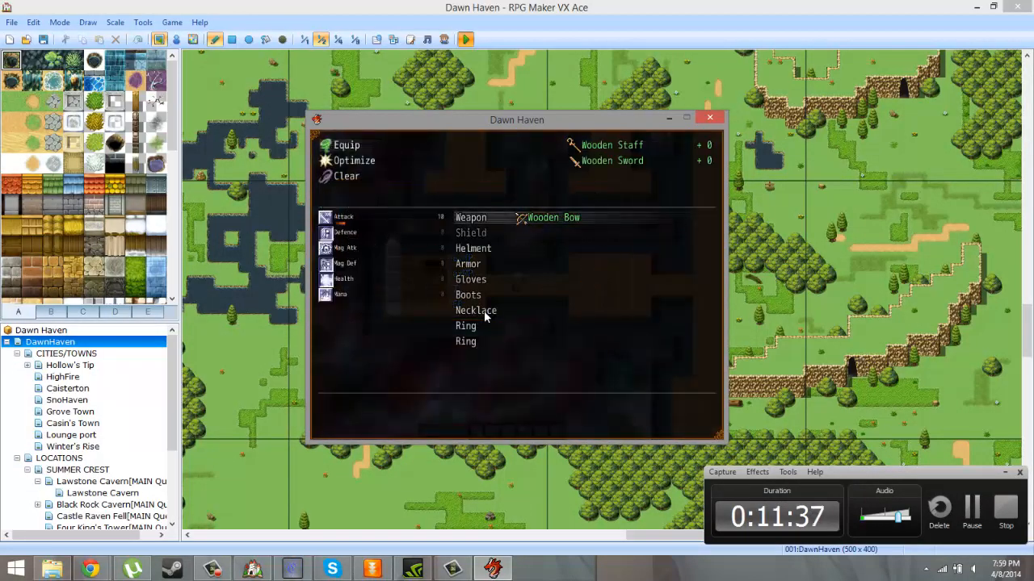
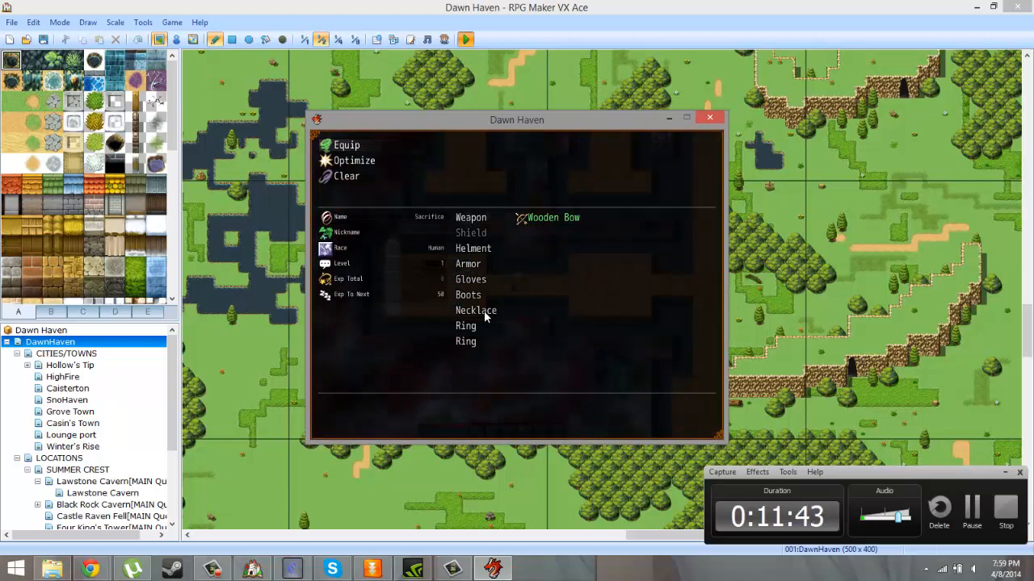
{"action": "key", "text": "Escape"}
{"action": "key", "text": "Escape"}
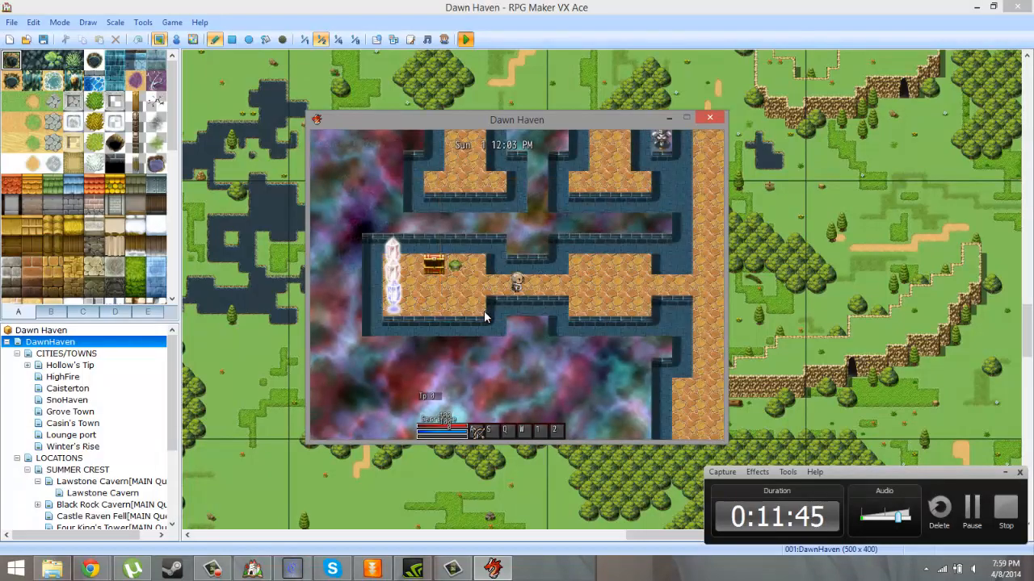
- Swap the equipped Wooden Bow back to the Wooden Sword and return to the map
{"action": "key", "text": "Escape"}
{"action": "key", "text": "Escape"}
{"action": "key", "text": "Escape"}
{"action": "key", "text": "Down"}
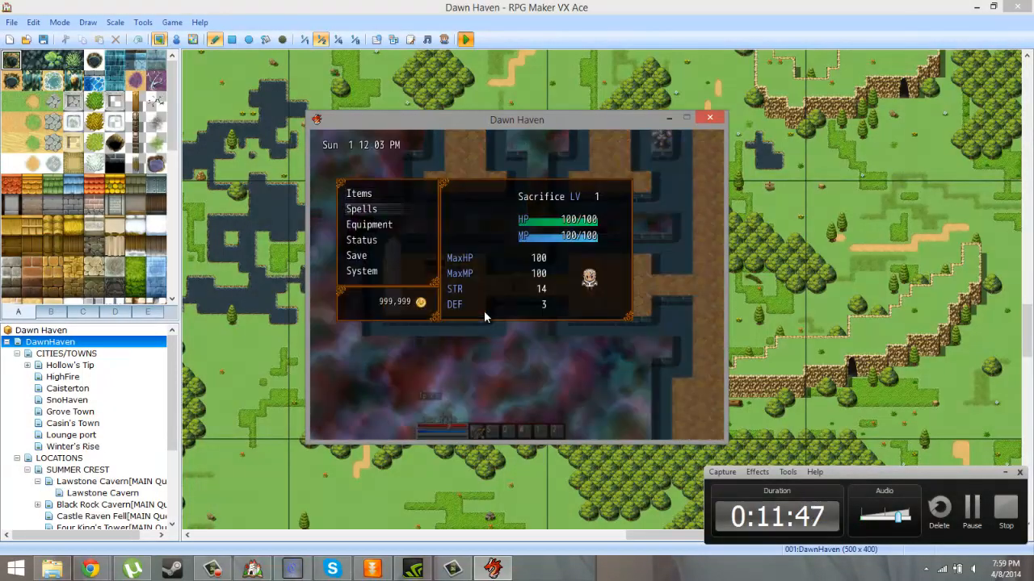
{"action": "key", "text": "Down"}
{"action": "key", "text": "Return"}
{"action": "key", "text": "Return"}
{"action": "key", "text": "Down"}
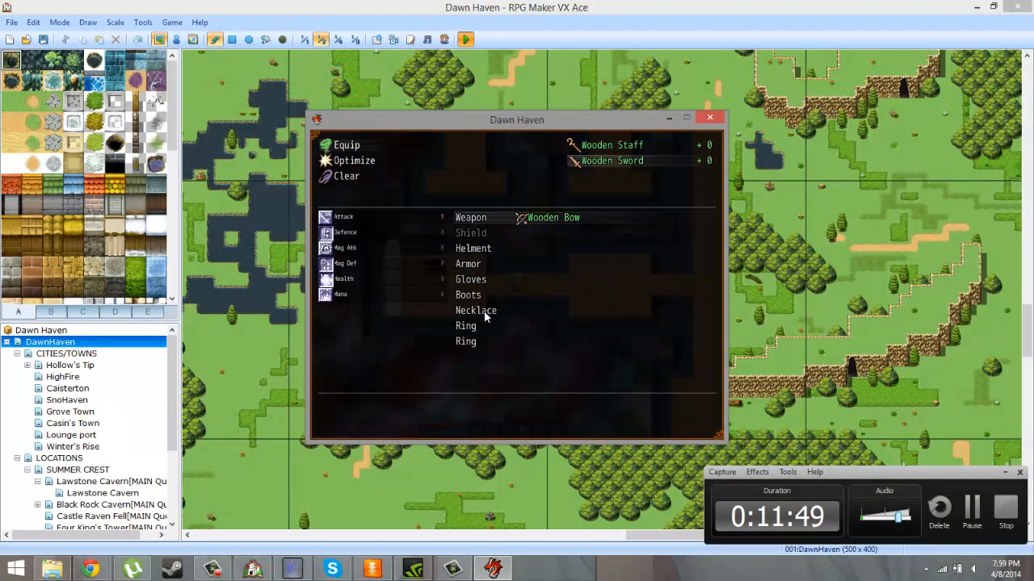
{"action": "key", "text": "Return"}
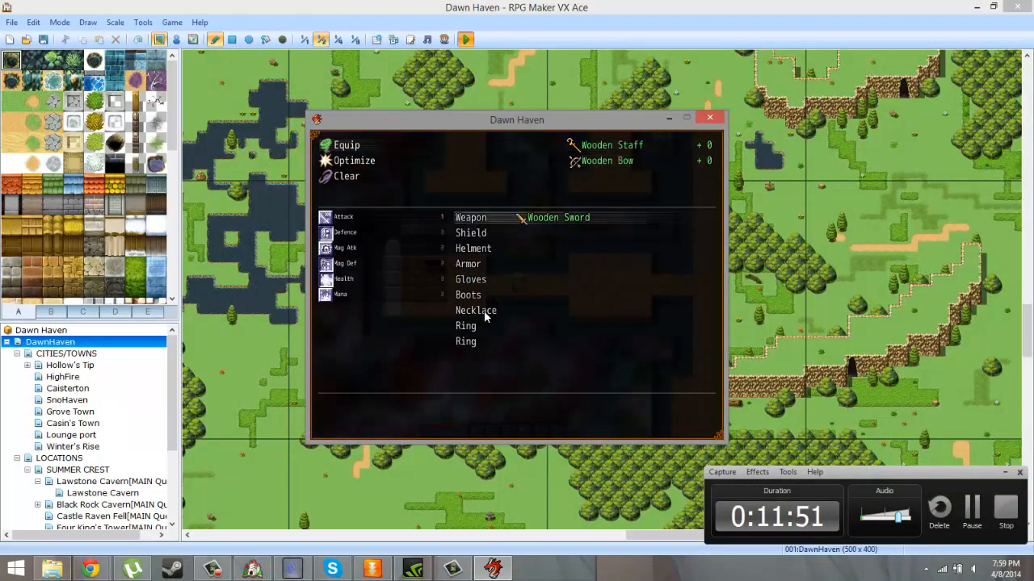
{"action": "key", "text": "Escape"}
{"action": "key", "text": "Escape"}
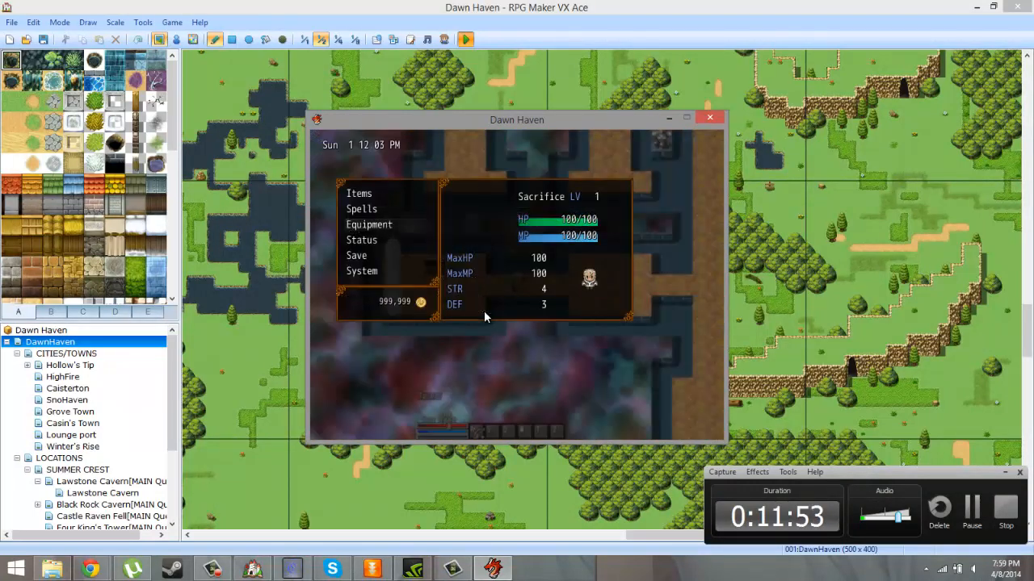
{"action": "key", "text": "Escape"}
- Walk the character east along the corridor, stopping to view the stats and the debug screen
{"action": "key", "text": "Right"}
{"action": "key", "text": "Escape"}
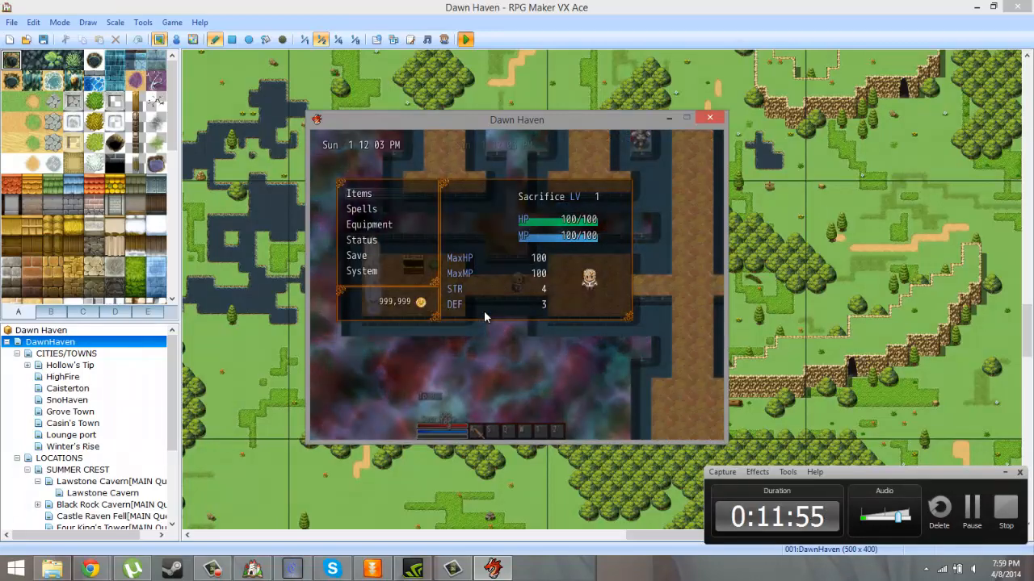
{"action": "key", "text": "Escape"}
{"action": "key", "text": "Right"}
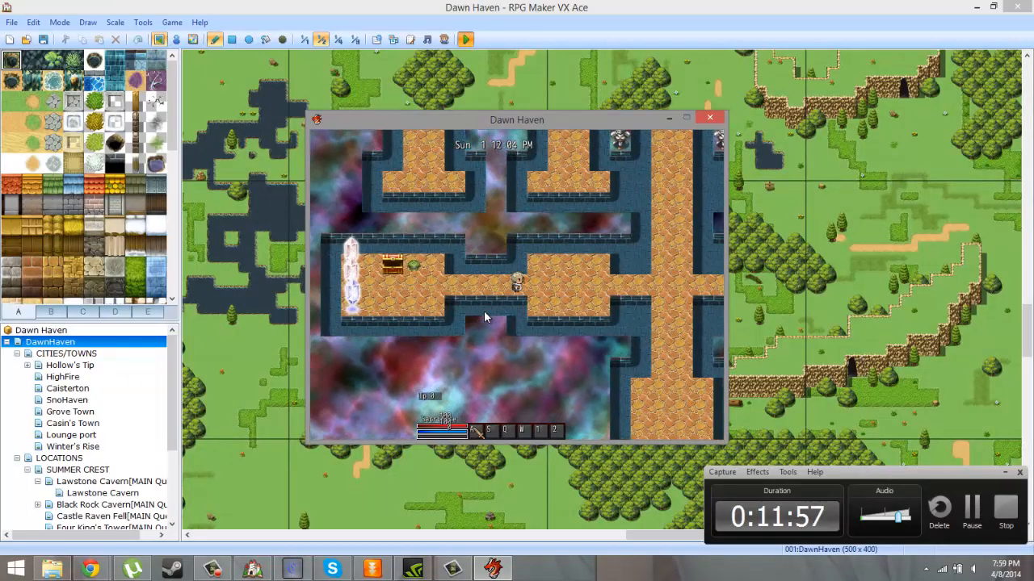
{"action": "key", "text": "F9"}
{"action": "key", "text": "Escape"}
- Remove the Wooden Sword so the weapon slot is empty, and leave the equipment screen
{"action": "key", "text": "Escape"}
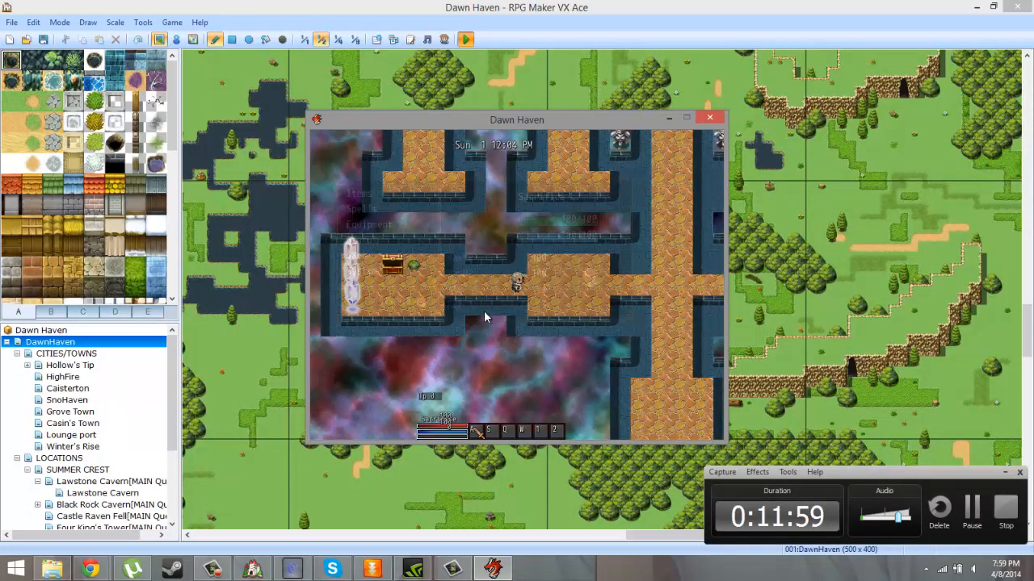
{"action": "key", "text": "Down"}
{"action": "key", "text": "Down"}
{"action": "key", "text": "Return"}
{"action": "key", "text": "Return"}
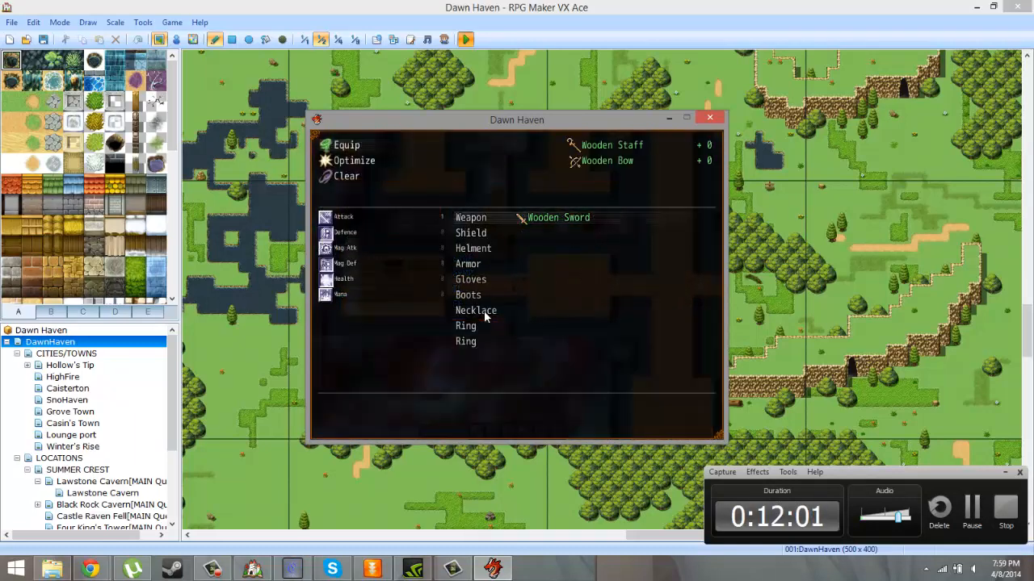
{"action": "key", "text": "Down"}
{"action": "key", "text": "Down"}
{"action": "key", "text": "Return"}
{"action": "key", "text": "Escape"}
{"action": "key", "text": "Escape"}
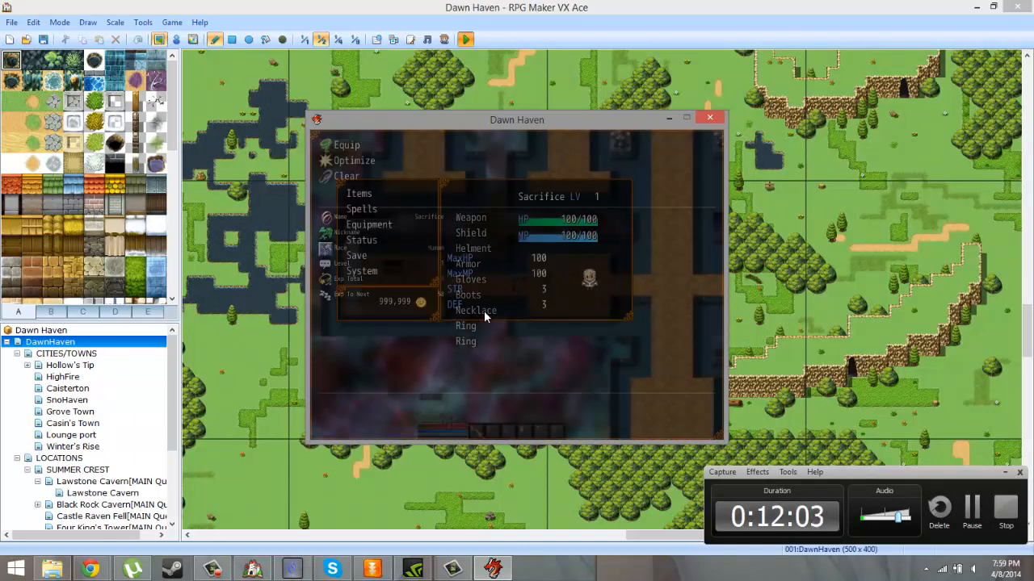
- Equip the Wooden Bow in the emptied weapon slot and go back to the map
{"action": "key", "text": "Escape"}
{"action": "key", "text": "Escape"}
{"action": "key", "text": "Down"}
{"action": "key", "text": "Down"}
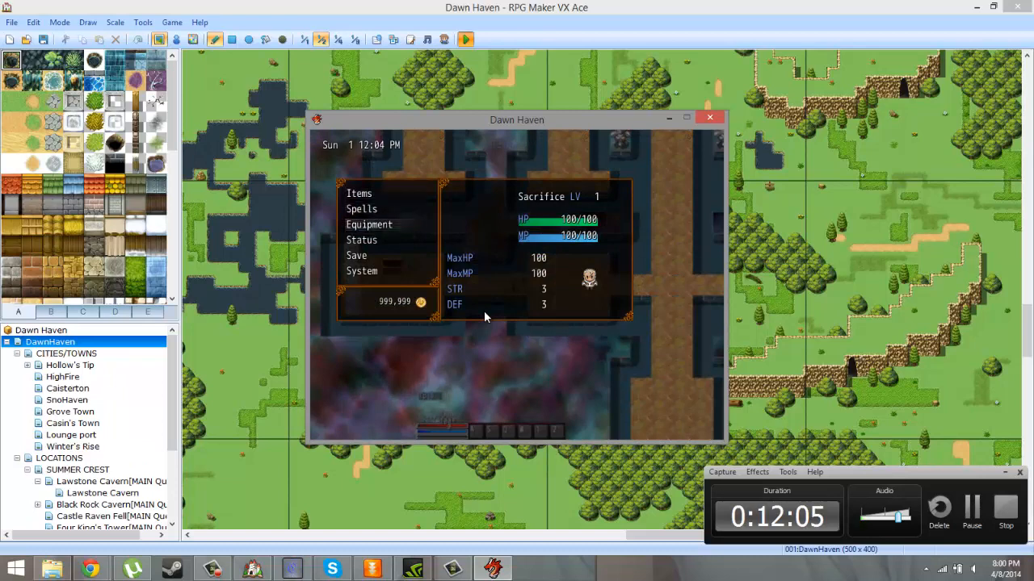
{"action": "key", "text": "Return"}
{"action": "key", "text": "Return"}
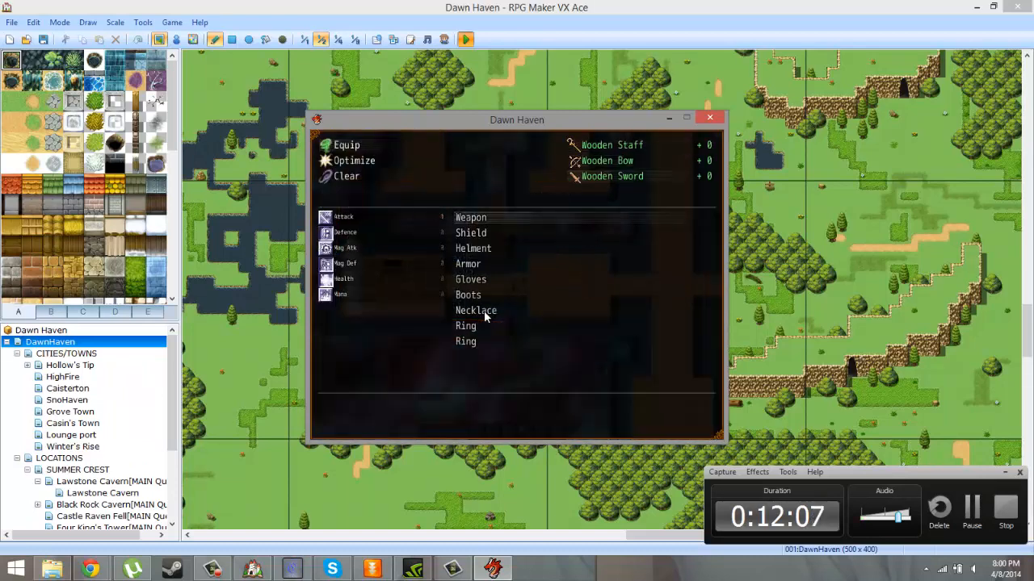
{"action": "key", "text": "Return"}
{"action": "key", "text": "Escape"}
{"action": "key", "text": "Escape"}
{"action": "key", "text": "Escape"}
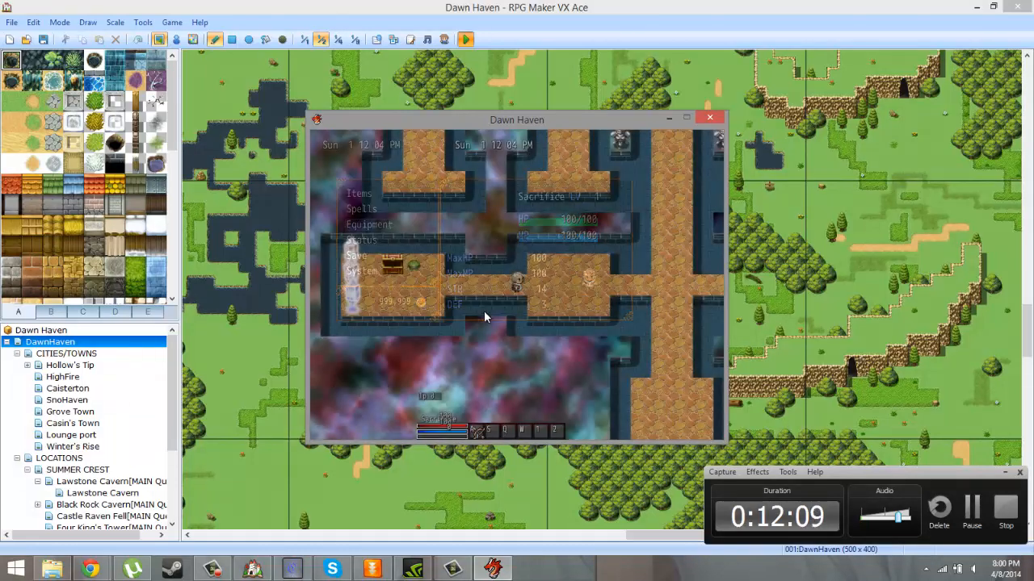
{"action": "key", "text": "Escape"}
{"action": "key", "text": "Escape"}
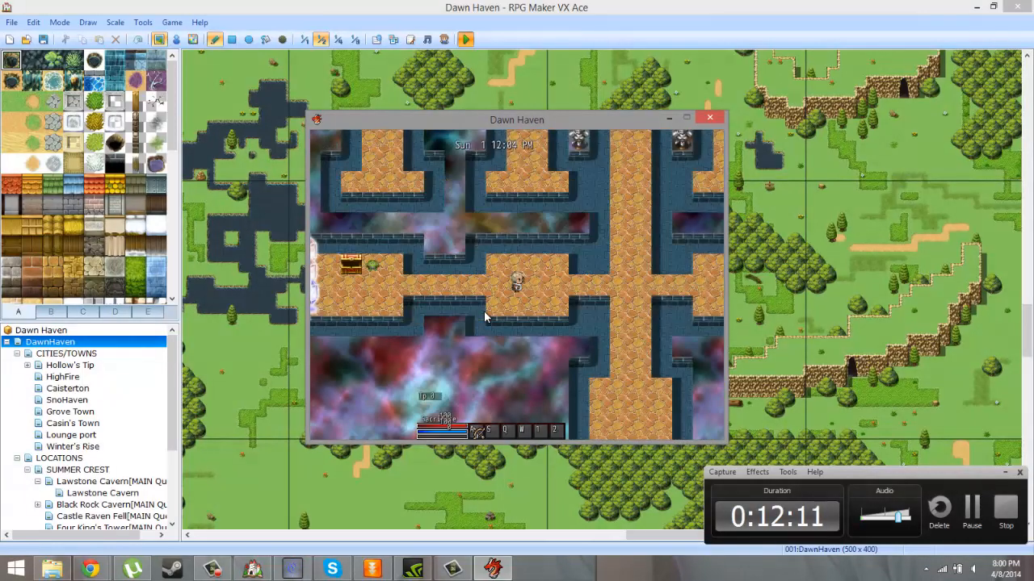
- Walk the character further east and check the Celestial Stones variable V0098 in the debug list with the Wooden Bow equipped
{"action": "key", "text": "Right"}
{"action": "key", "text": "F9"}
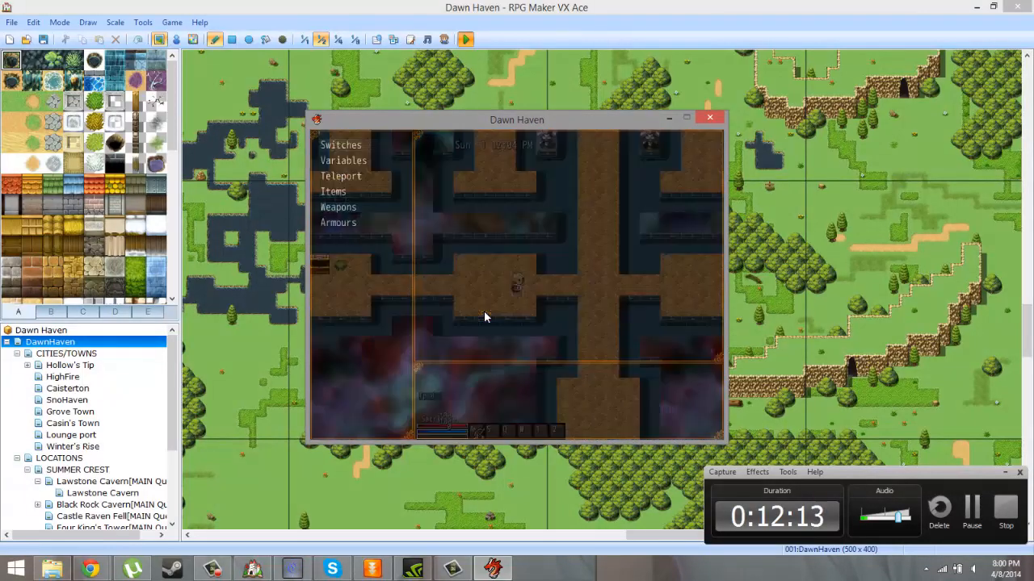
{"action": "key", "text": "Down"}
{"action": "key", "text": "Return"}
{"action": "key", "text": "Up"}
{"action": "key", "text": "Up"}
{"action": "key", "text": "Up"}
{"action": "key", "text": "z"}
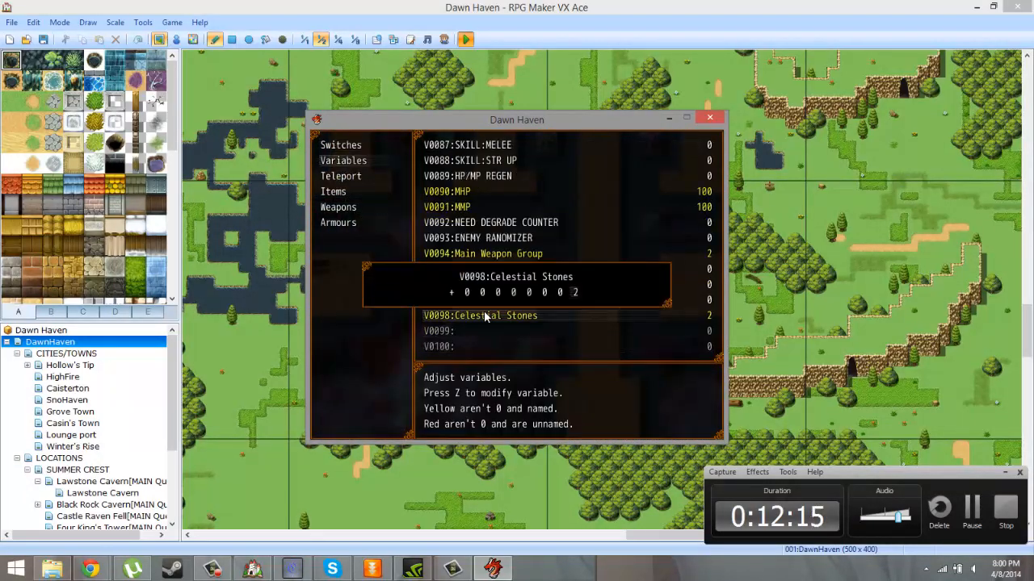
- Leave the debug list with the Celestial Stones variable V0098 at 2 and check the character's stats in the menu
{"action": "key", "text": "Up"}
{"action": "key", "text": "z"}
{"action": "key", "text": "Escape"}
{"action": "key", "text": "Escape"}
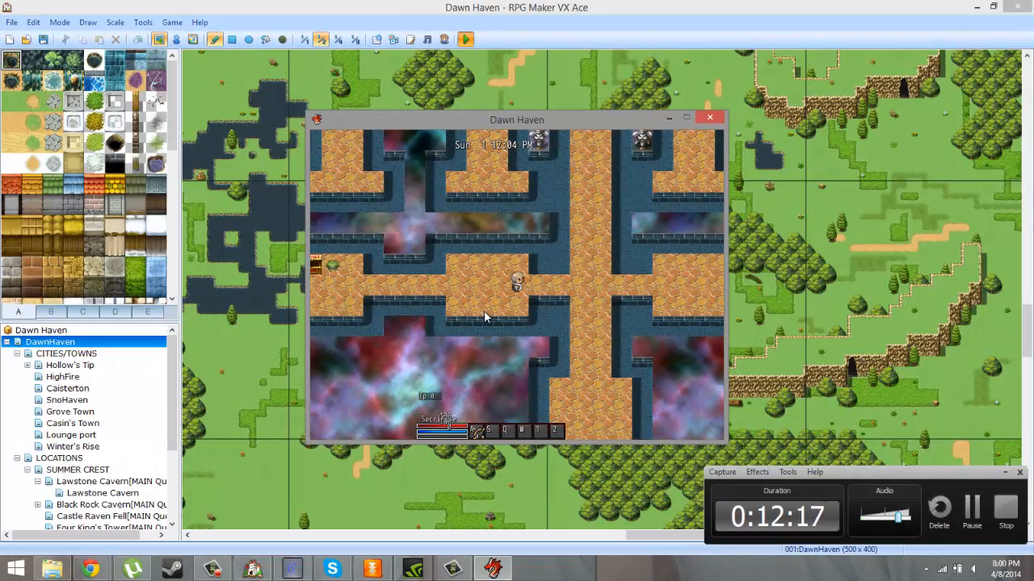
{"action": "key", "text": "Escape"}
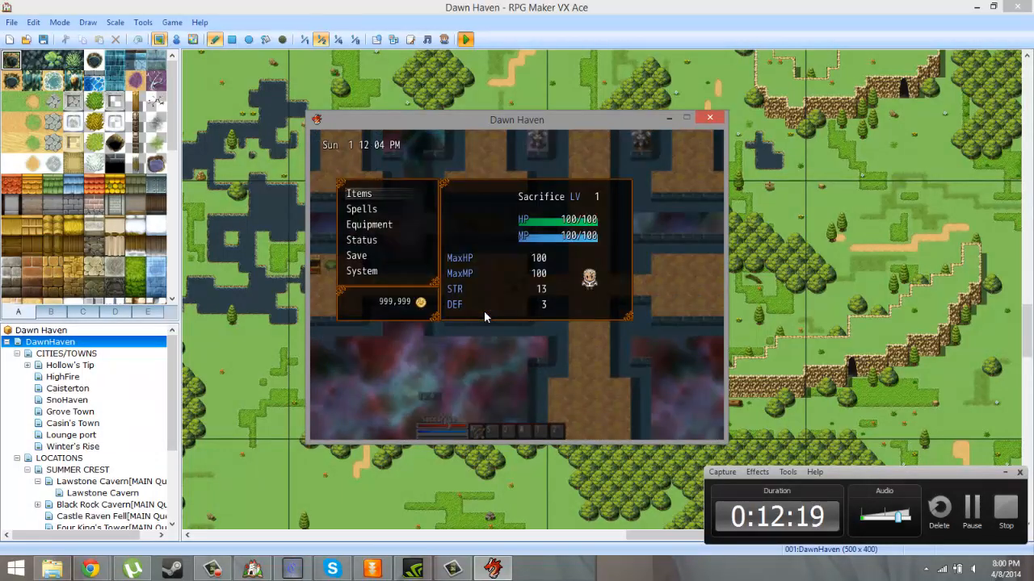
{"action": "key", "text": "Escape"}
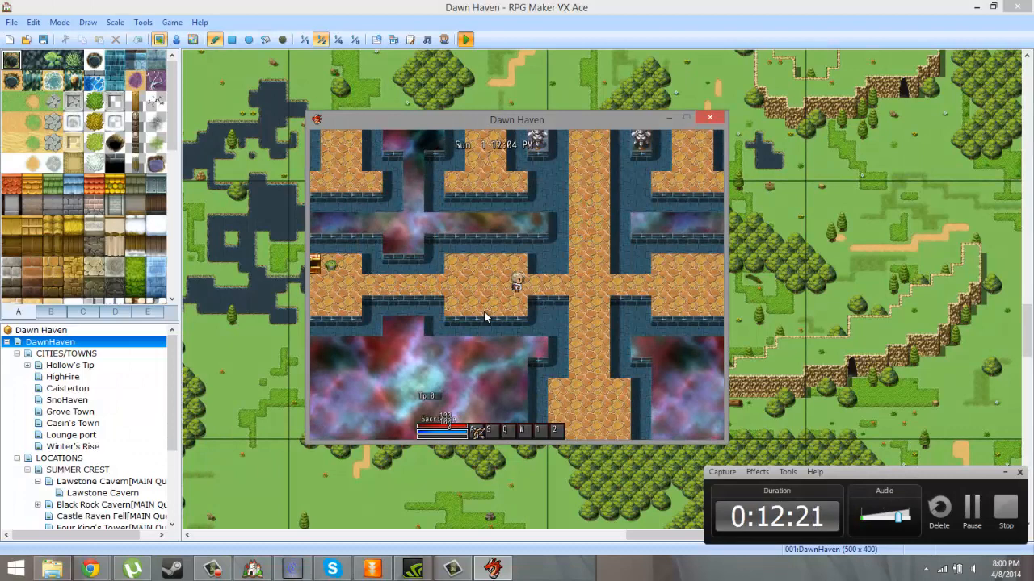
- Set the Celestial Stones variable V0098 to 1 in the debug variable list and return to the map
{"action": "key", "text": "F9"}
{"action": "key", "text": "Down"}
{"action": "key", "text": "z"}
{"action": "key", "text": "z"}
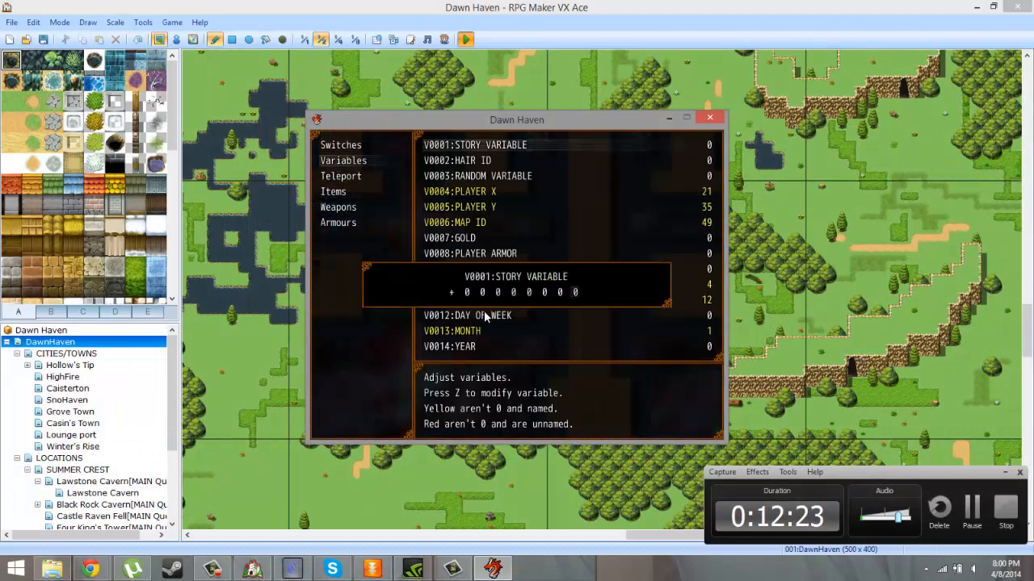
{"action": "key", "text": "Escape"}
{"action": "key", "text": "Up"}
{"action": "key", "text": "Up"}
{"action": "key", "text": "Up"}
{"action": "key", "text": "z"}
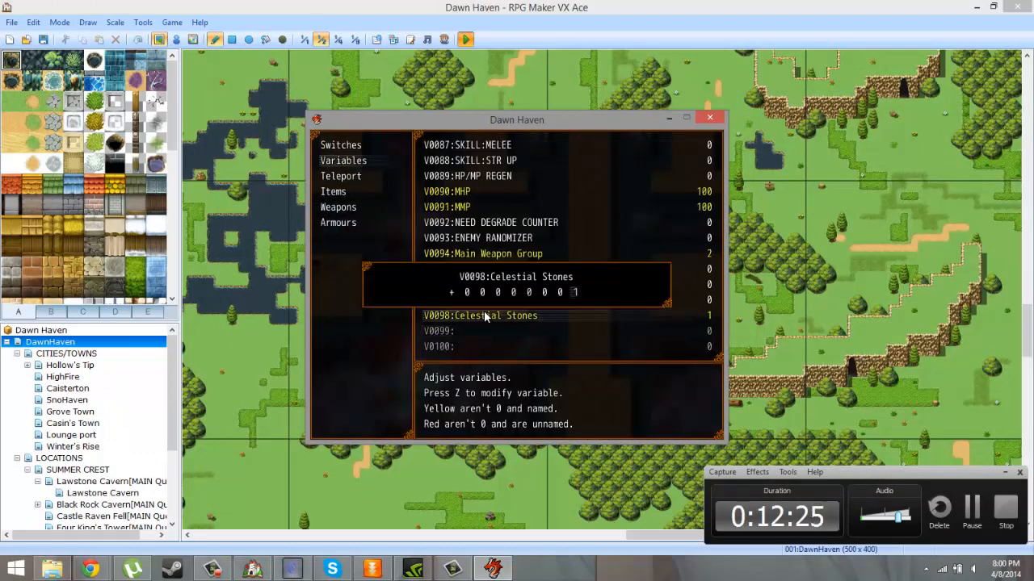
{"action": "key", "text": "Escape"}
{"action": "key", "text": "Escape"}
- Equip the Wooden Sword in place of the Wooden Bow and check the character's stats in the menu
{"action": "key", "text": "Escape"}
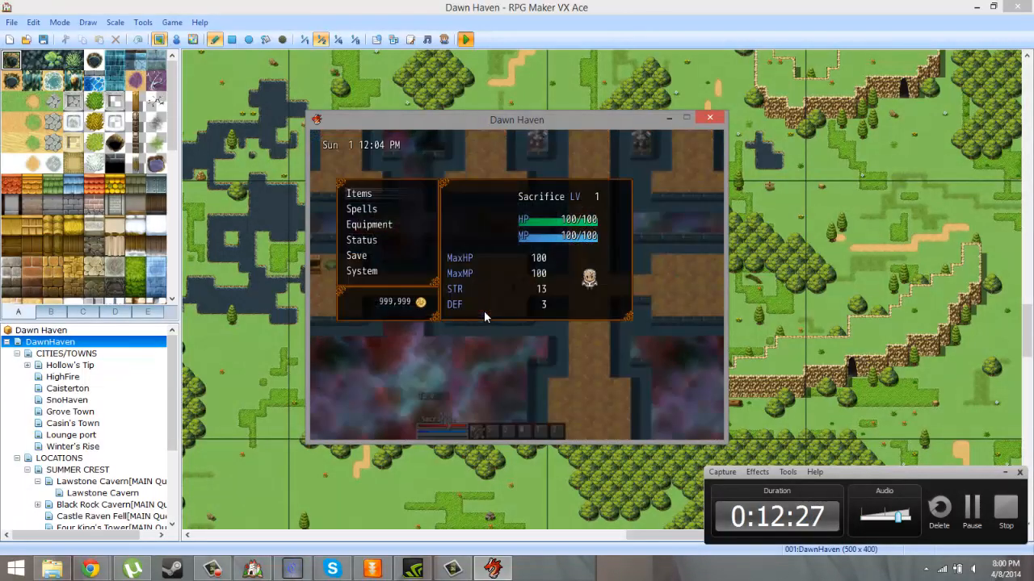
{"action": "key", "text": "Down"}
{"action": "key", "text": "Down"}
{"action": "key", "text": "z"}
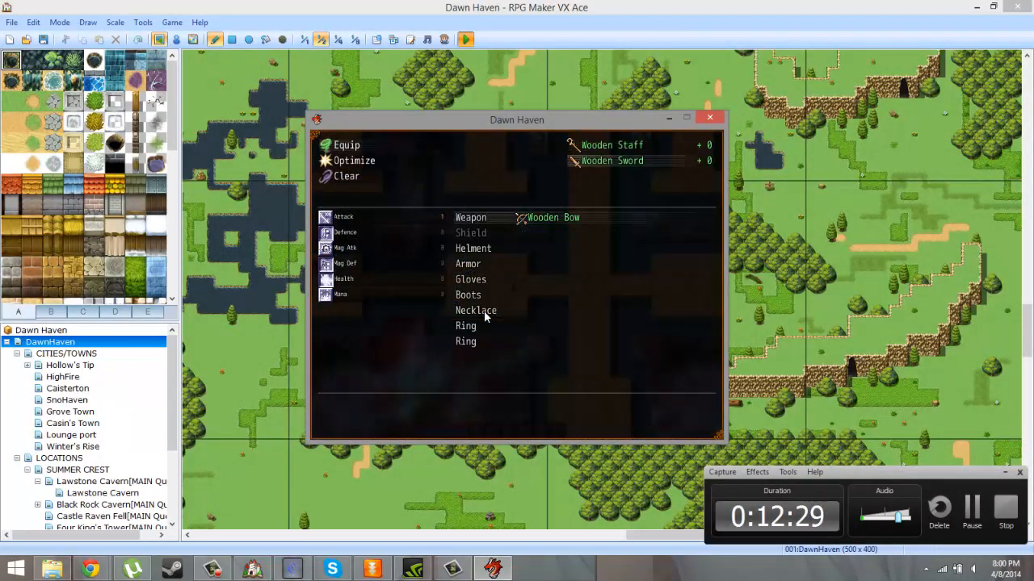
{"action": "key", "text": "z"}
{"action": "key", "text": "Escape"}
{"action": "key", "text": "Escape"}
{"action": "key", "text": "Escape"}
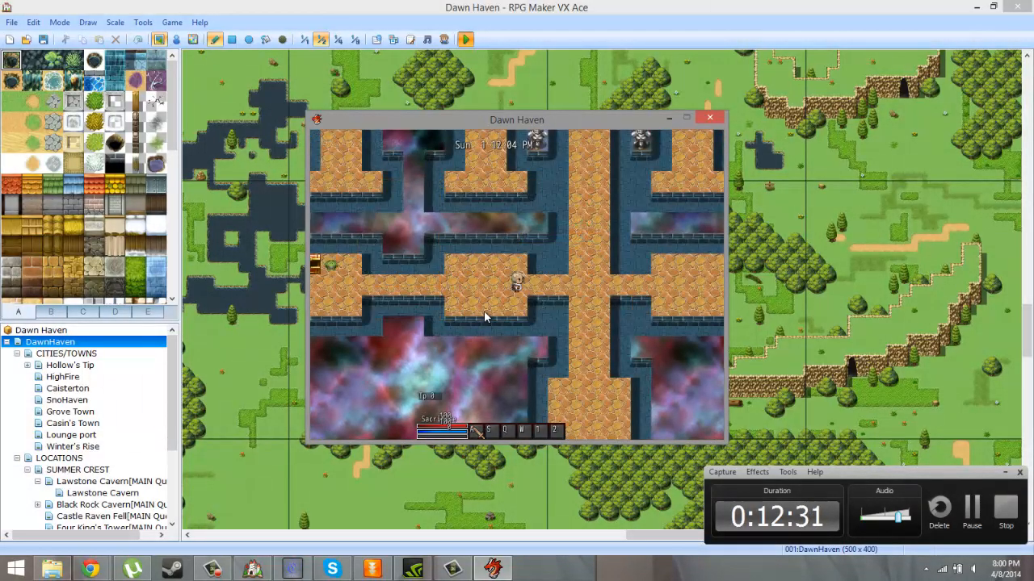
{"action": "key", "text": "Escape"}
{"action": "key", "text": "Escape"}
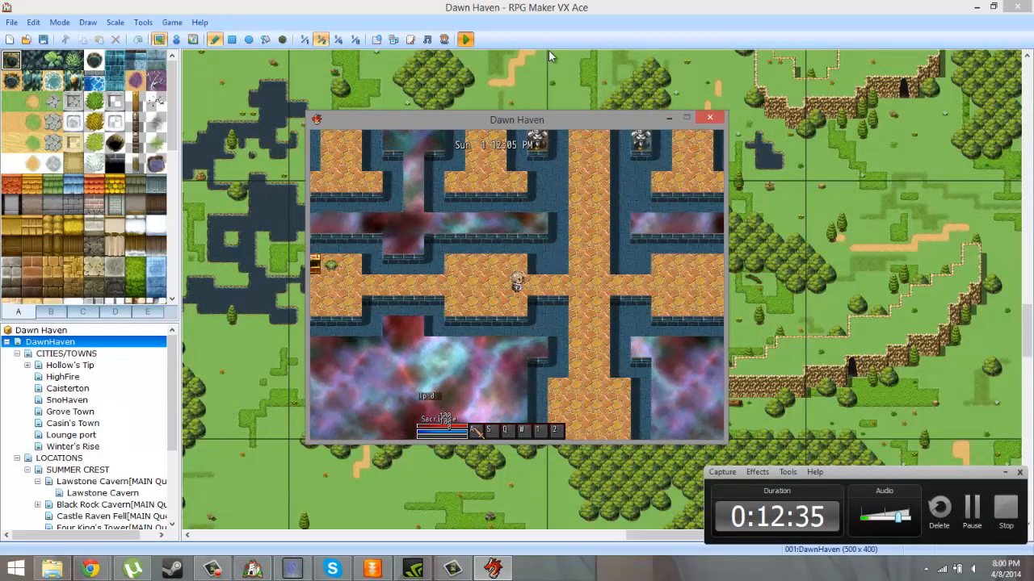
- End the playtest and open the Celestial Stones common event in the database
{"action": "left_click", "coordinate": [710, 118]}
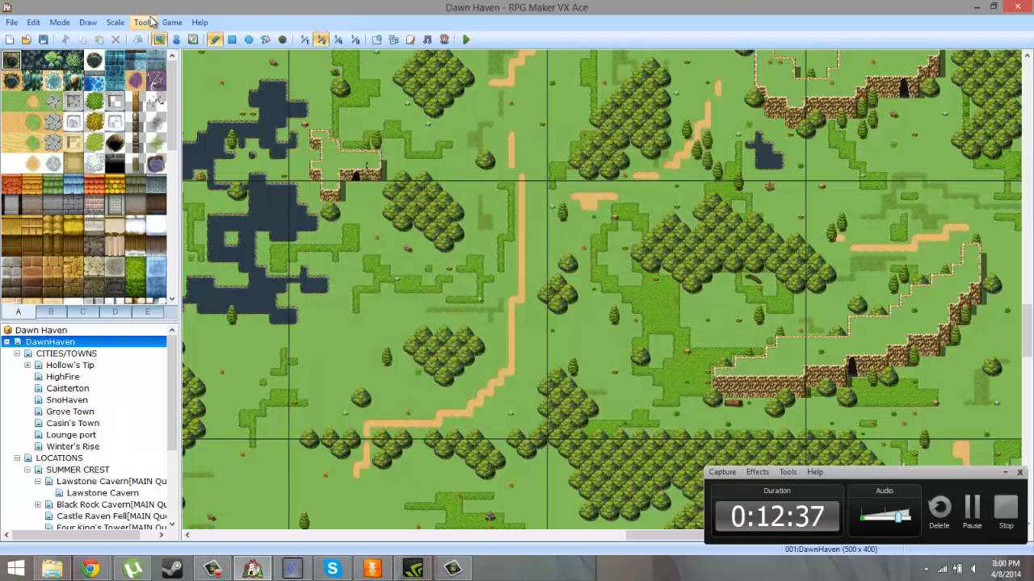
{"action": "left_click", "coordinate": [150, 21]}
{"action": "left_click", "coordinate": [149, 42]}
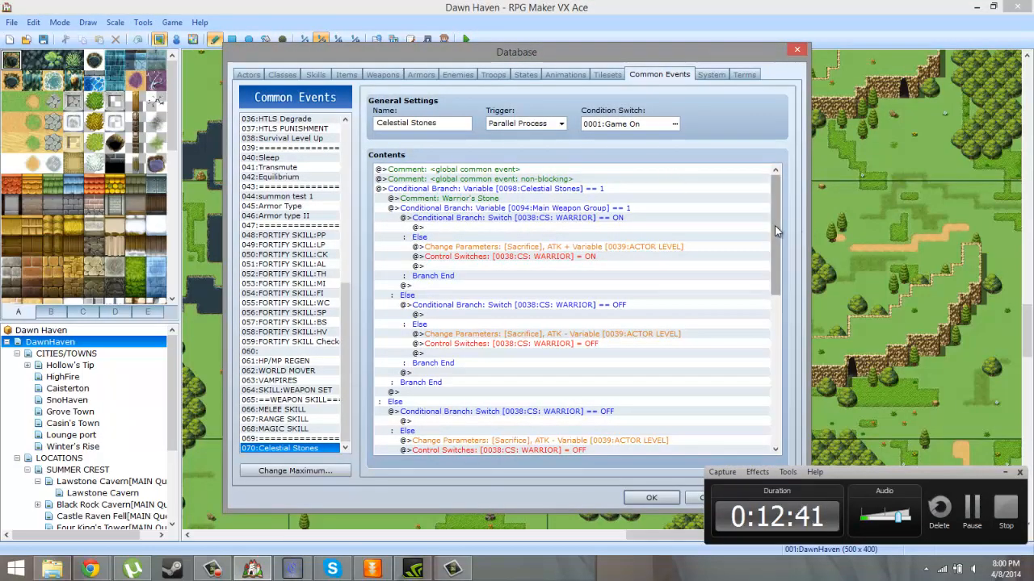
- Copy the whole Ranger's Stone conditional branch and paste it at the end of the Celestial Stones event
{"action": "left_click_drag", "start_coordinate": [775, 225], "coordinate": [771, 347]}
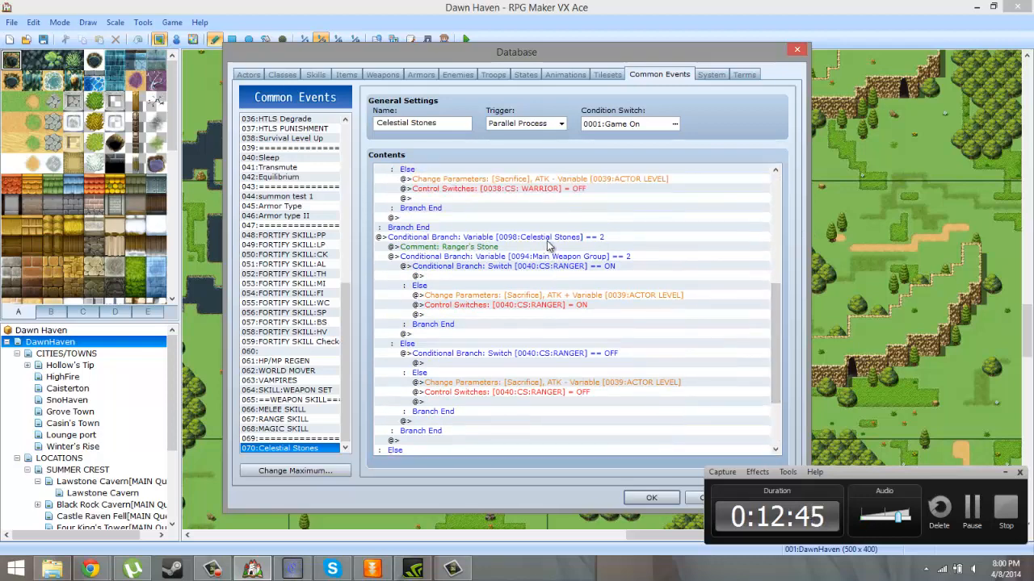
{"action": "left_click", "coordinate": [548, 239]}
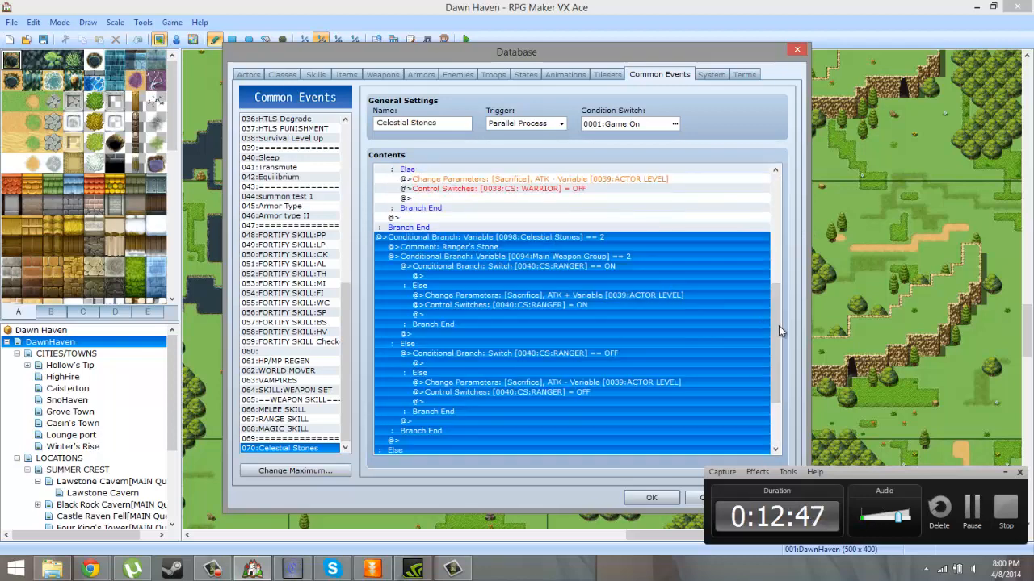
{"action": "left_click_drag", "start_coordinate": [780, 332], "coordinate": [773, 383]}
{"action": "left_click", "coordinate": [629, 450]}
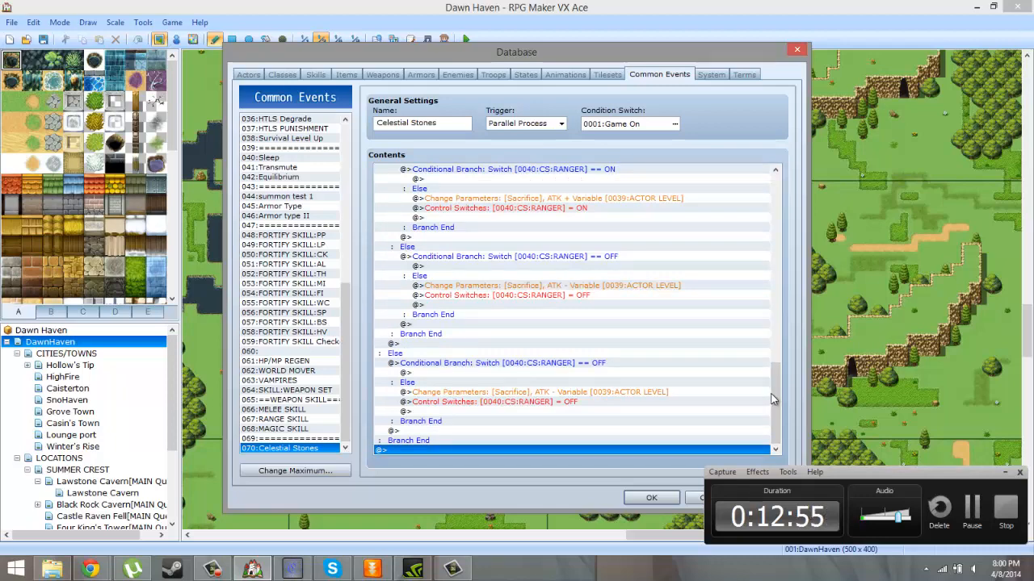
{"action": "left_click_drag", "start_coordinate": [769, 397], "coordinate": [771, 375]}
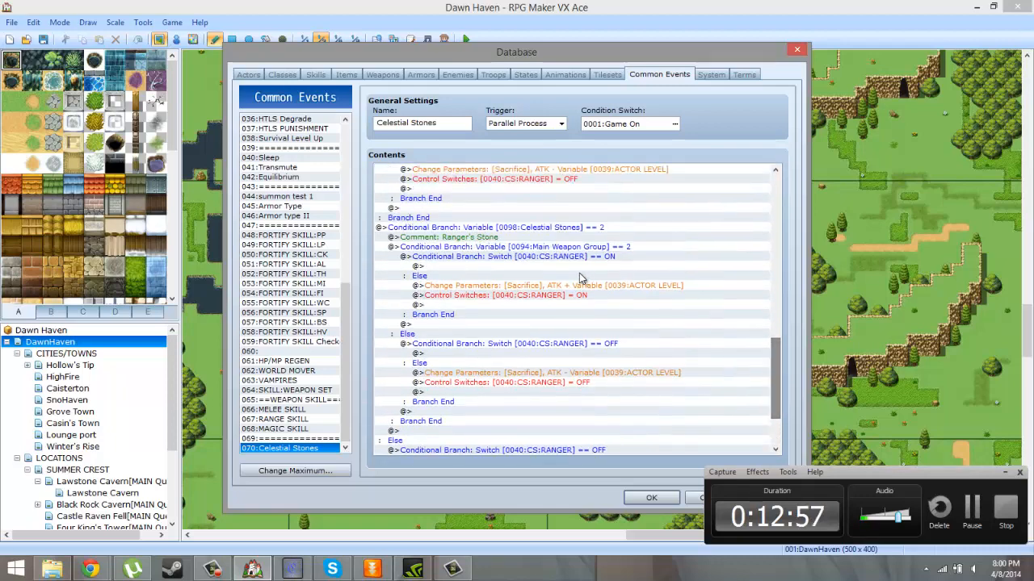
- Change the comment in the pasted branch to "Magi's Stone"
{"action": "left_click", "coordinate": [563, 228]}
{"action": "double_click", "coordinate": [485, 237]}
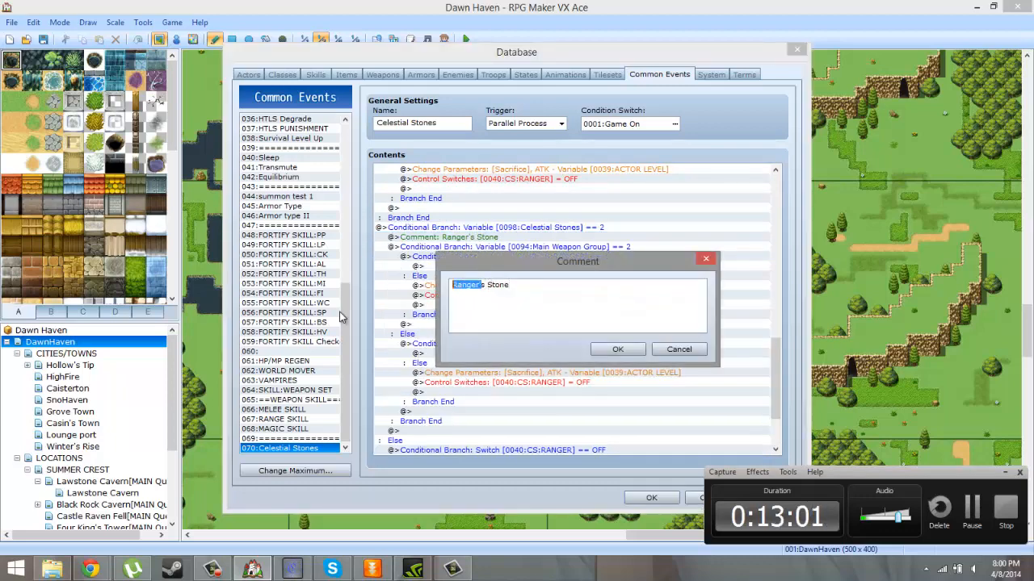
{"action": "type", "text": "Magi'"}
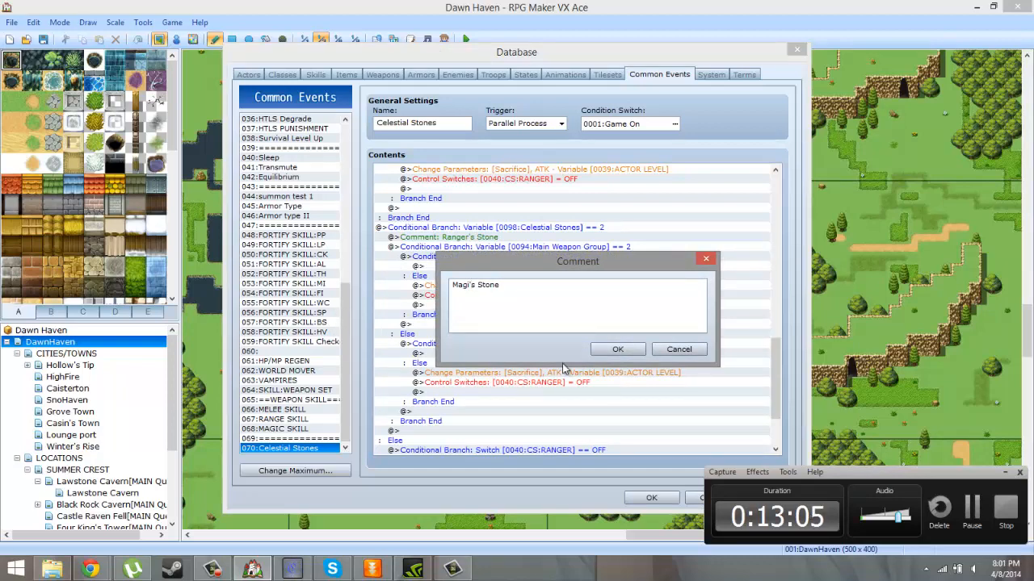
{"action": "left_click", "coordinate": [617, 349]}
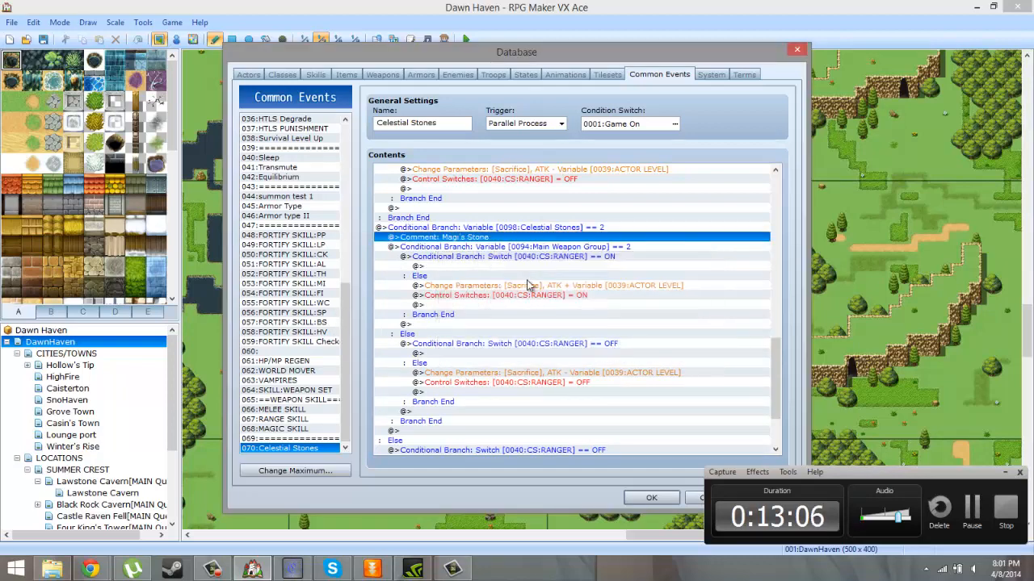
- Set the Magi's Stone branch condition to variable 0098:Celestial Stones equal to 3
{"action": "double_click", "coordinate": [558, 231]}
{"action": "key", "text": "Return"}
{"action": "left_click", "coordinate": [706, 182]}
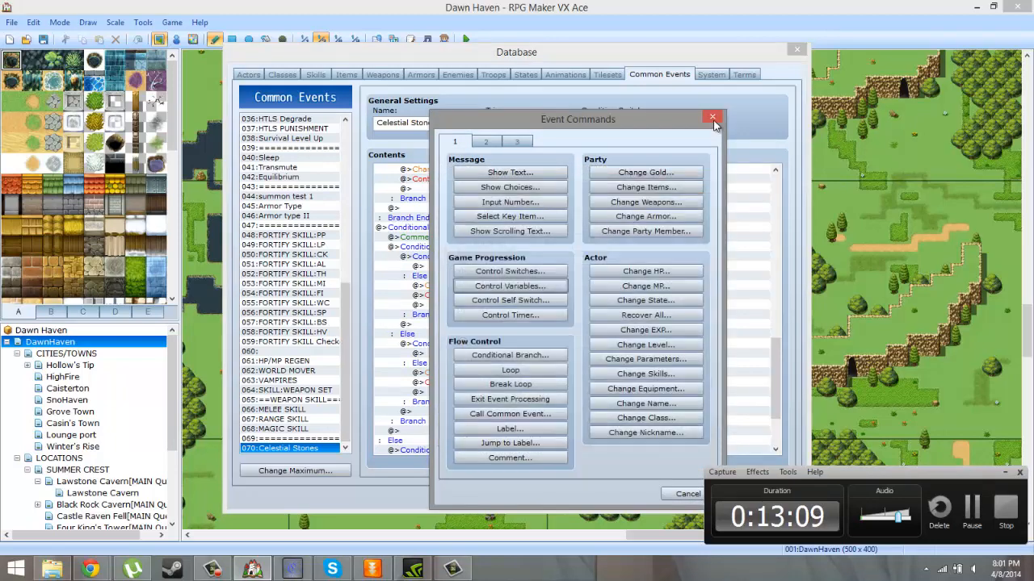
{"action": "left_click", "coordinate": [713, 118]}
{"action": "key", "text": "space"}
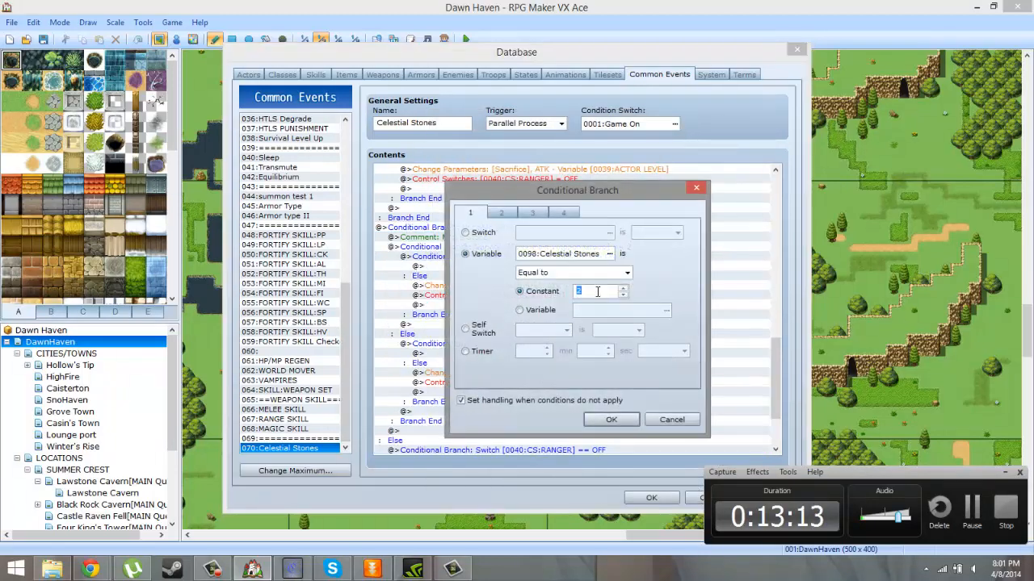
{"action": "left_click", "coordinate": [612, 419]}
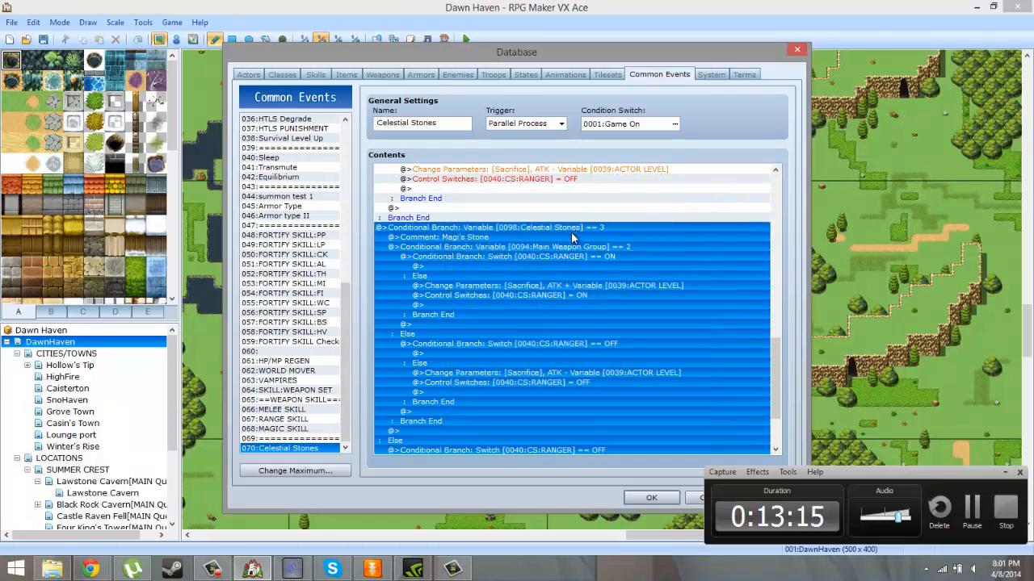
- Set the nested 0094:Main Weapon Group condition under the Magi's Stone comment to equal 3
{"action": "left_click", "coordinate": [570, 238]}
{"action": "left_click", "coordinate": [565, 251]}
{"action": "double_click", "coordinate": [566, 251]}
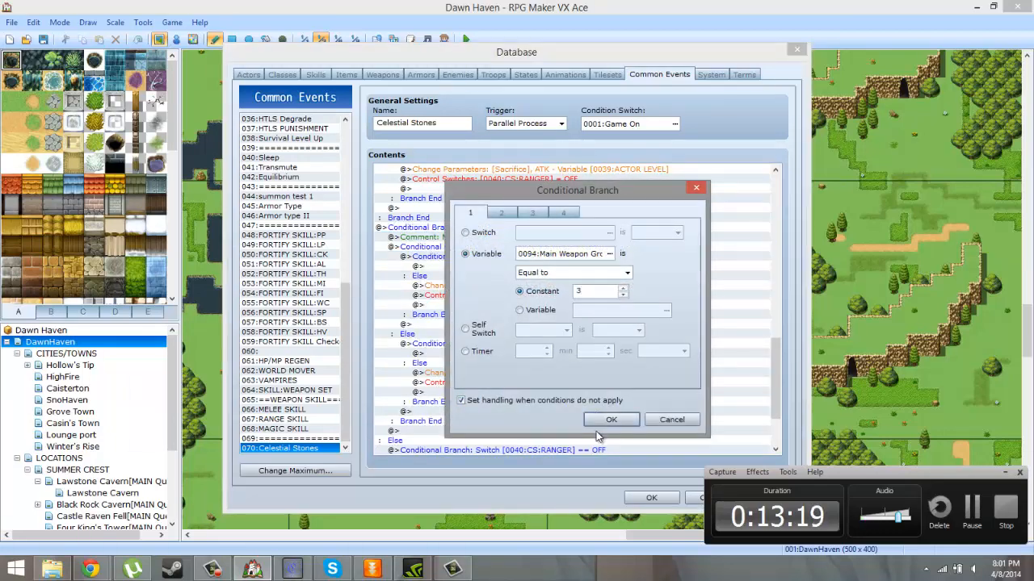
{"action": "left_click", "coordinate": [611, 419]}
- Change the first switch condition inside the Magi's Stone branch to 0039:CS:MAGI is ON
{"action": "double_click", "coordinate": [594, 258]}
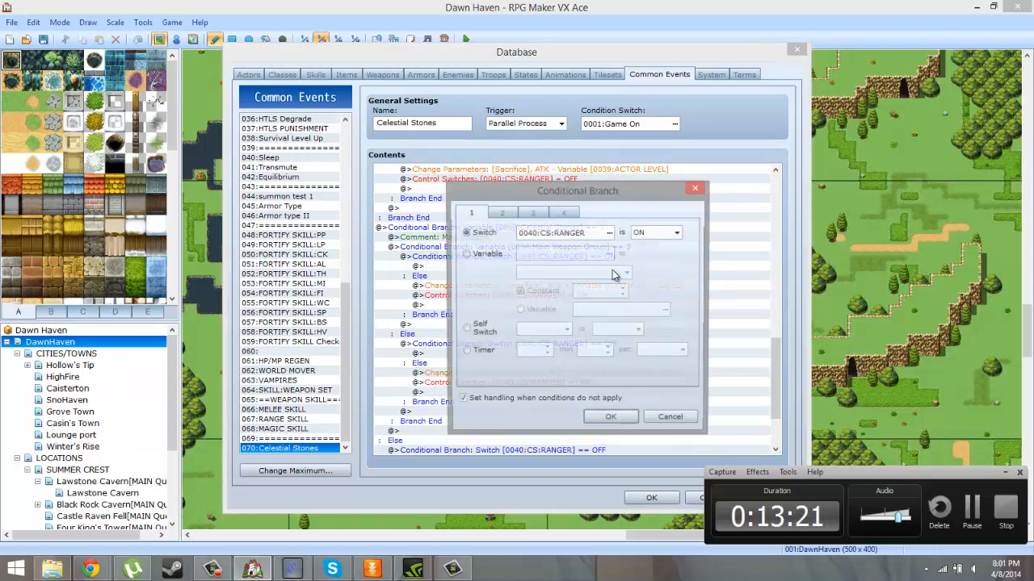
{"action": "left_click", "coordinate": [611, 233]}
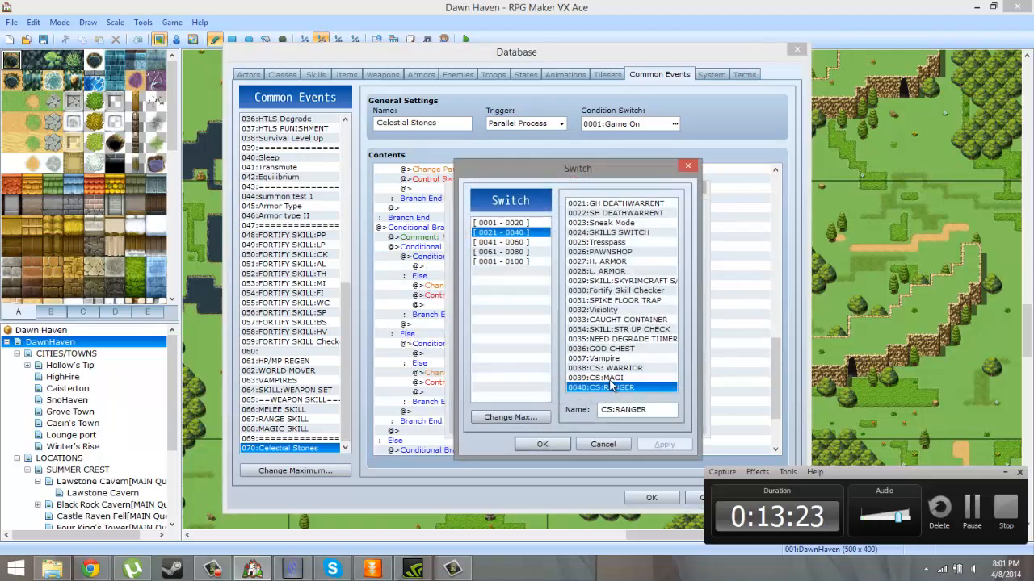
{"action": "double_click", "coordinate": [601, 377]}
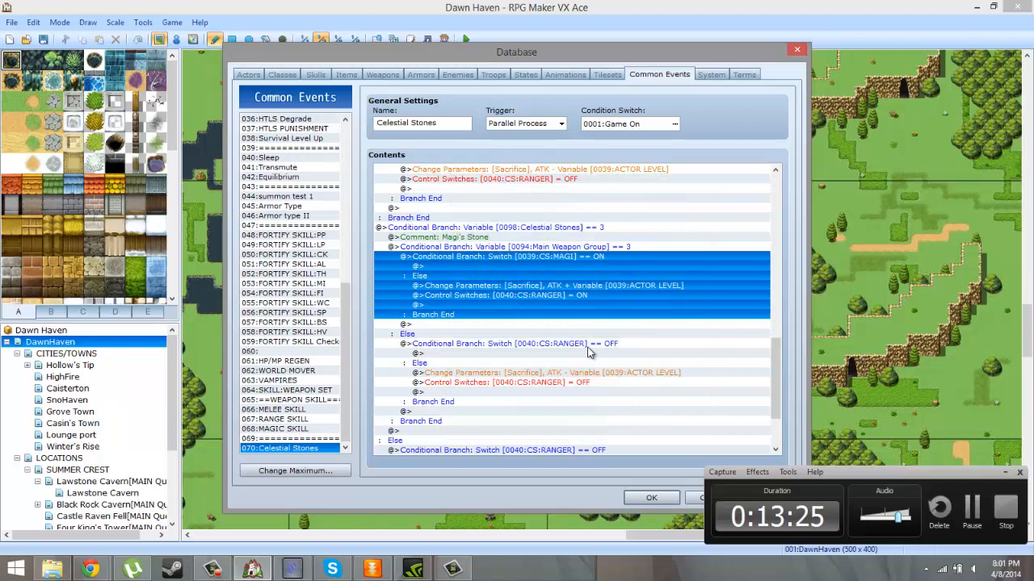
- Change the parameter increased by ACTOR LEVEL in the Magi's Stone branch to MAT
{"action": "left_click", "coordinate": [563, 288]}
{"action": "double_click", "coordinate": [563, 288]}
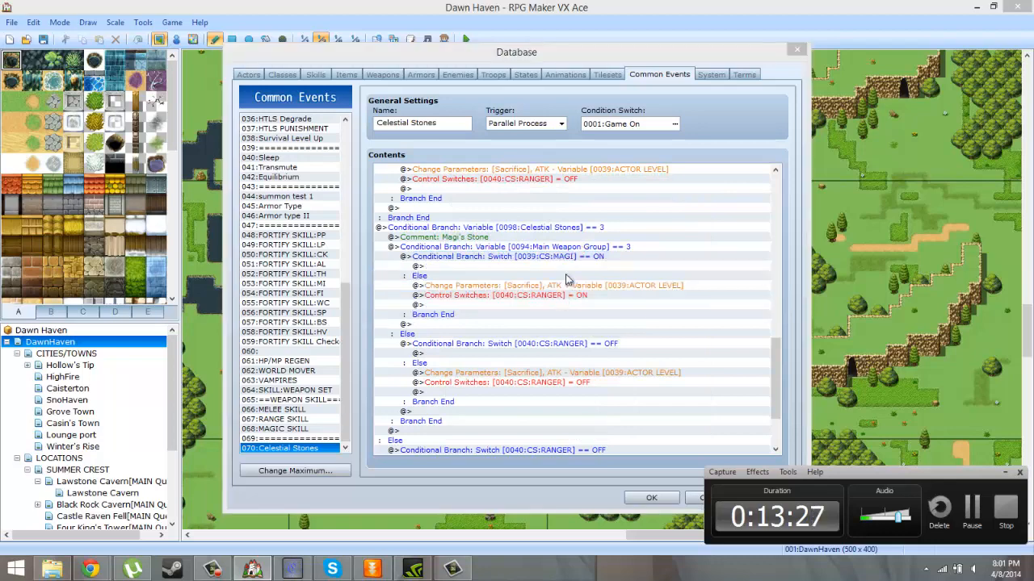
{"action": "left_click", "coordinate": [539, 290]}
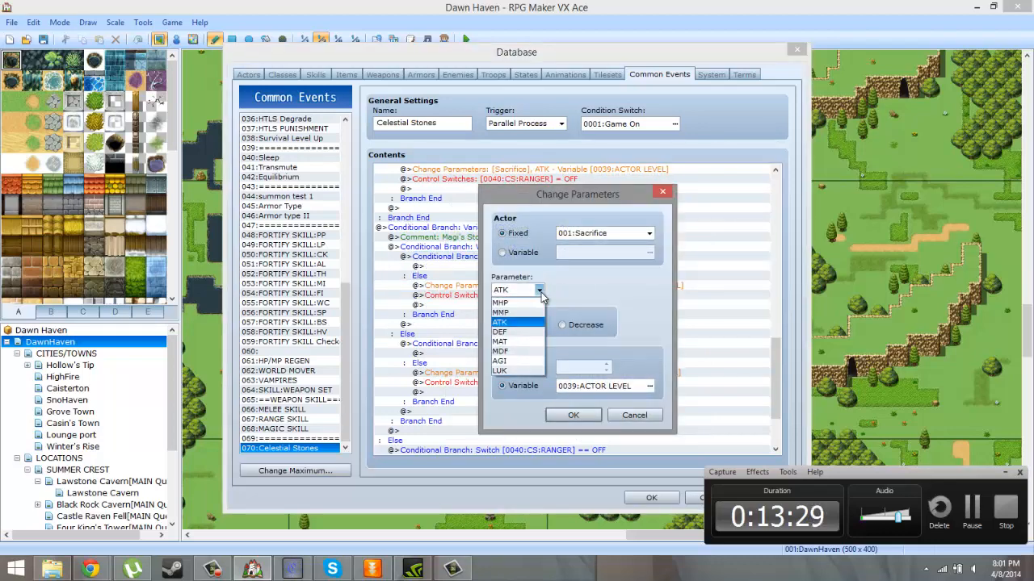
{"action": "left_click", "coordinate": [517, 342]}
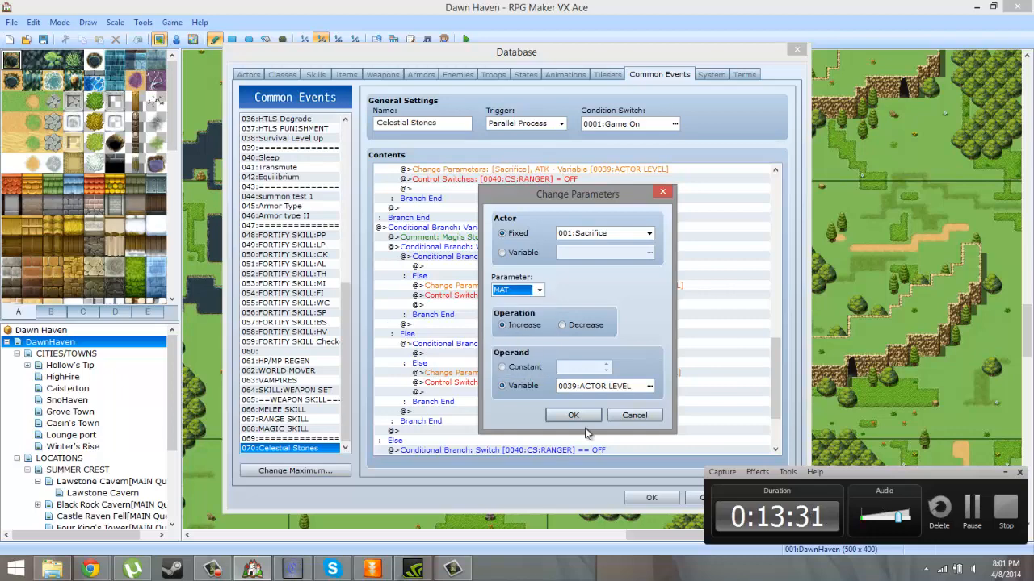
{"action": "left_click", "coordinate": [575, 416]}
- Make the Control Switches command below the MAT increase turn on switch 0039:CS:MAGI
{"action": "left_click", "coordinate": [566, 297]}
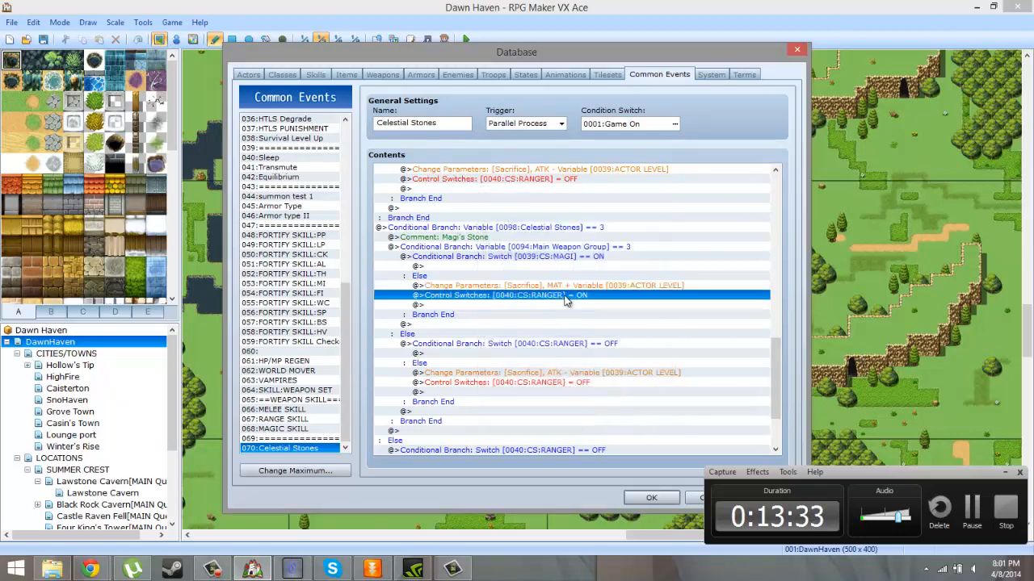
{"action": "double_click", "coordinate": [566, 296]}
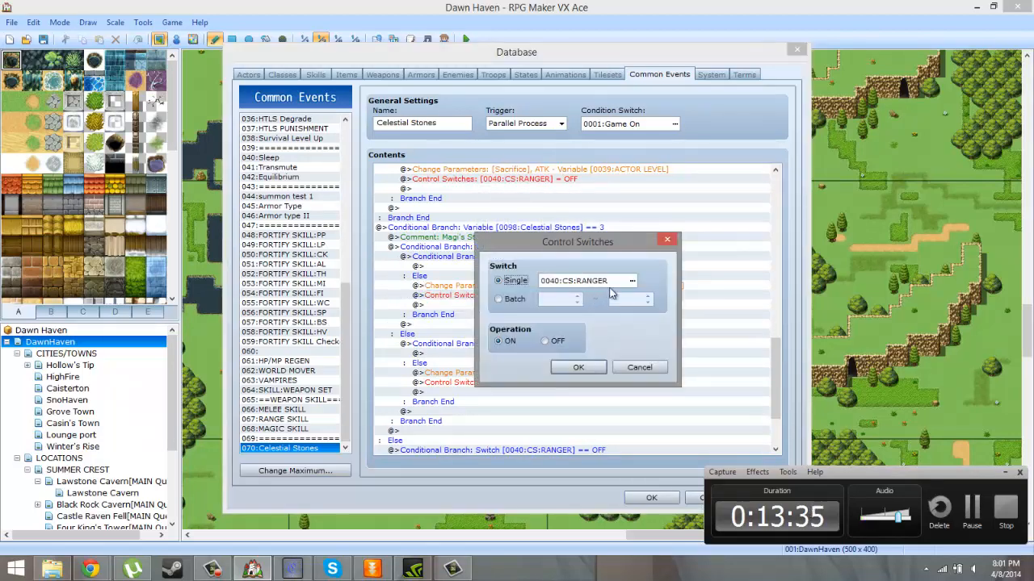
{"action": "left_click", "coordinate": [634, 283]}
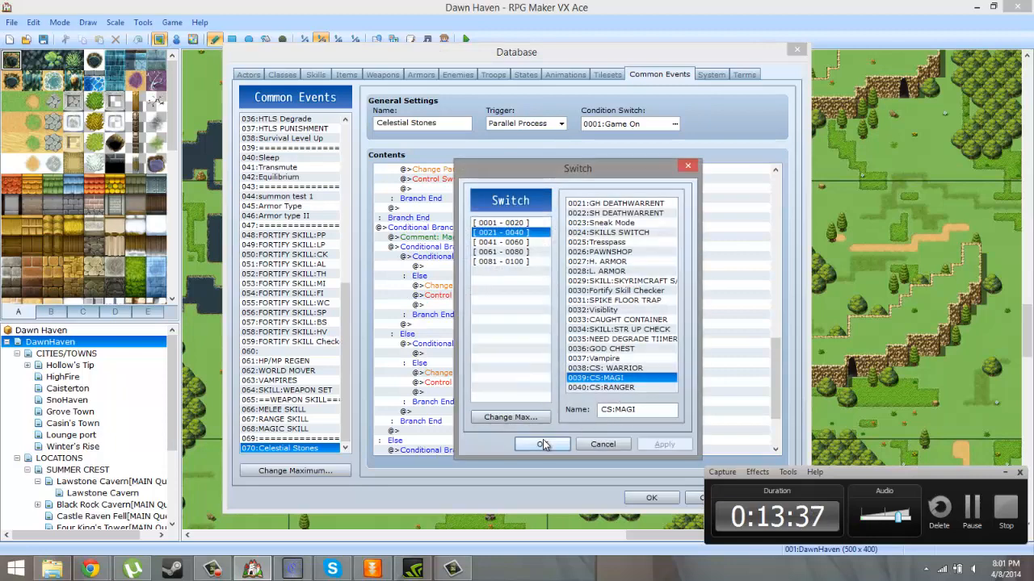
{"action": "left_click", "coordinate": [544, 435]}
{"action": "left_click", "coordinate": [567, 373]}
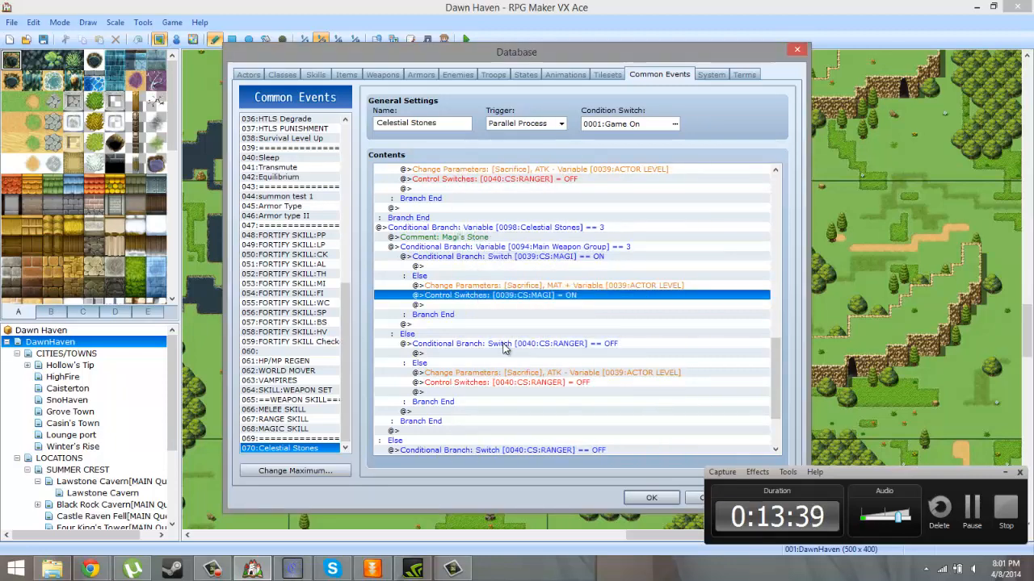
{"action": "left_click", "coordinate": [969, 507]}
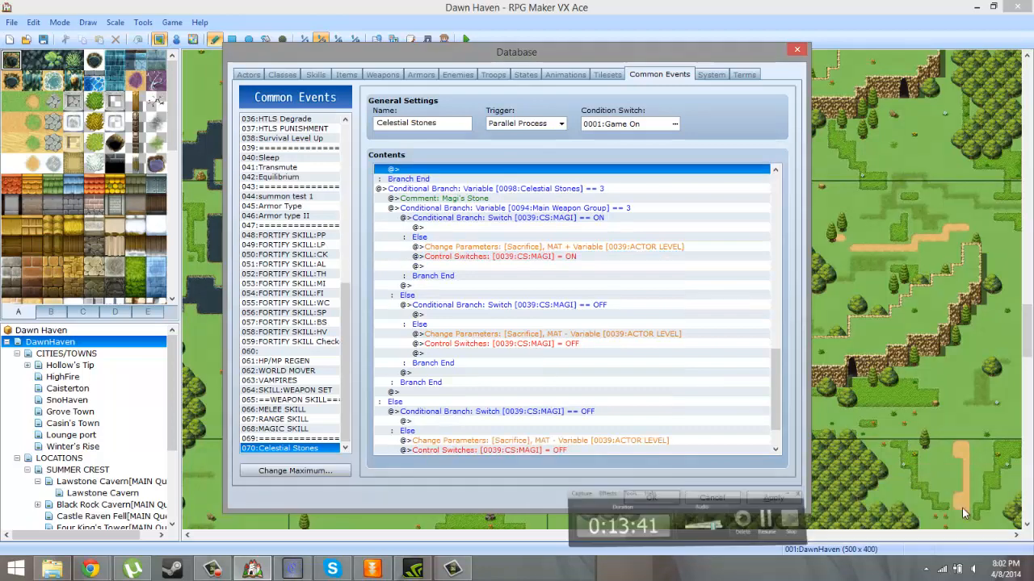
- Review the Control Switches commands in the MAGIC SKILL, RANGE SKILL and MELEE SKILL common events
{"action": "left_click", "coordinate": [307, 429]}
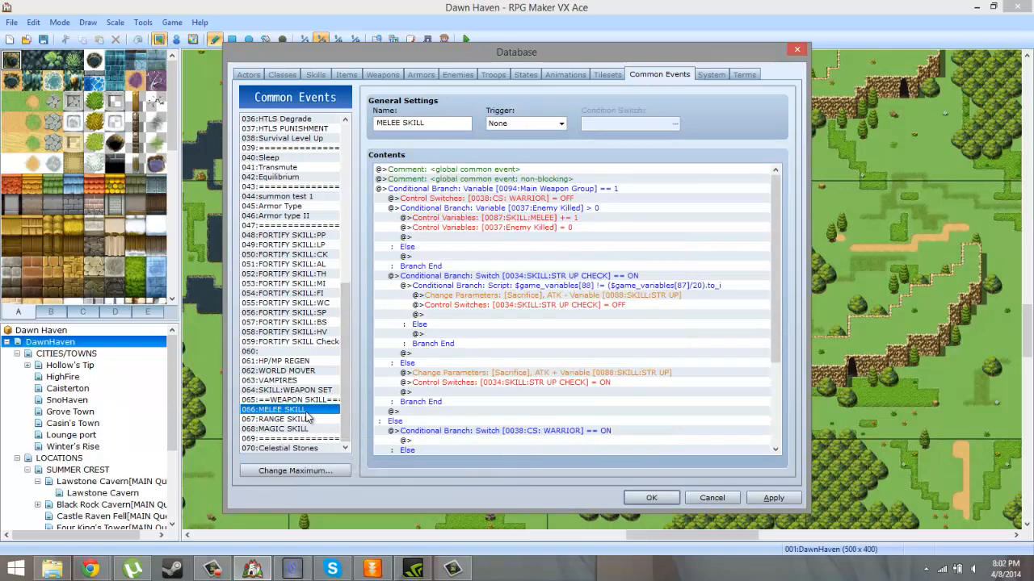
{"action": "left_click", "coordinate": [426, 392]}
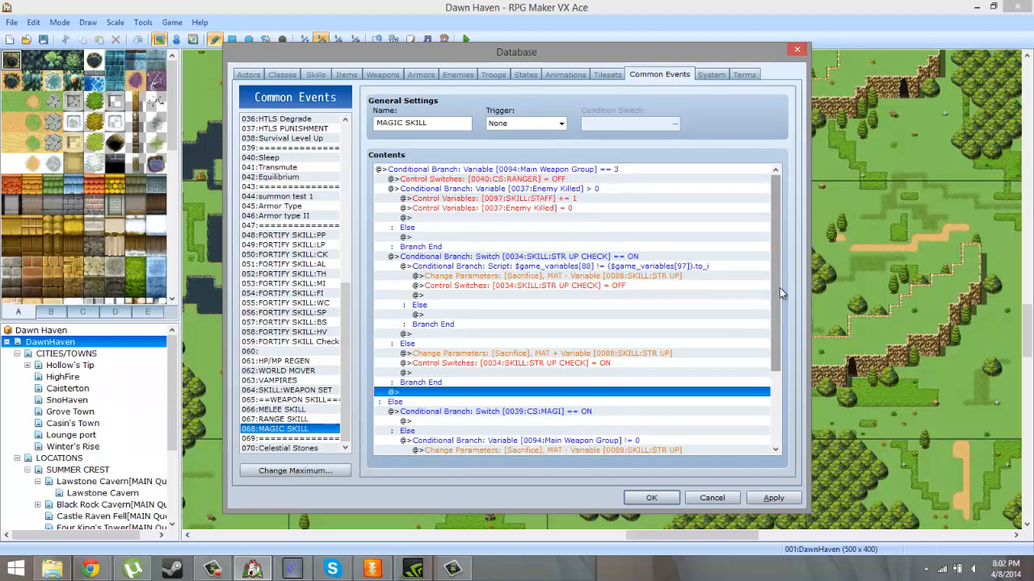
{"action": "left_click_drag", "start_coordinate": [779, 289], "coordinate": [764, 409]}
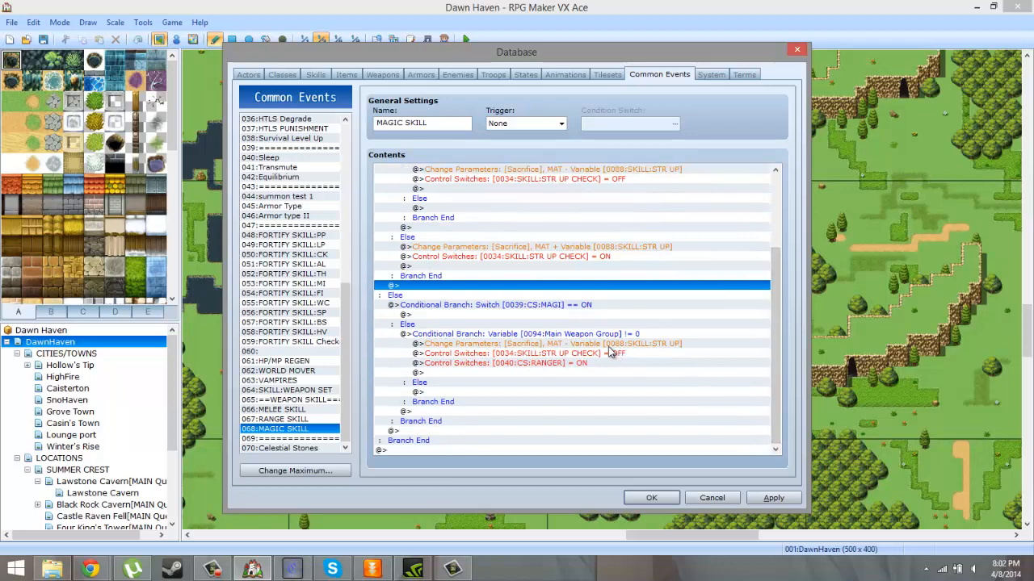
{"action": "left_click", "coordinate": [615, 347]}
{"action": "left_click", "coordinate": [608, 355]}
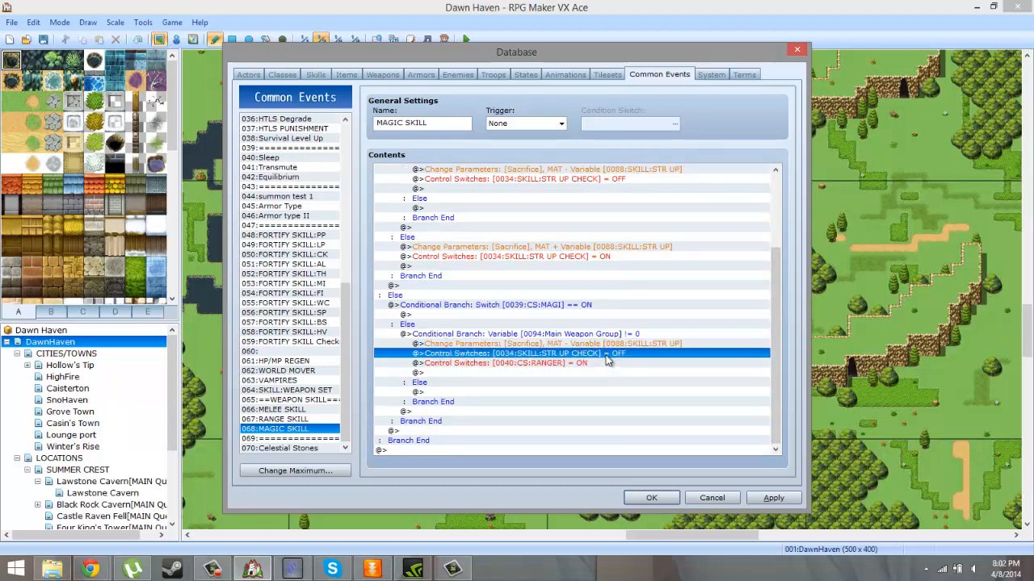
{"action": "left_click", "coordinate": [495, 363]}
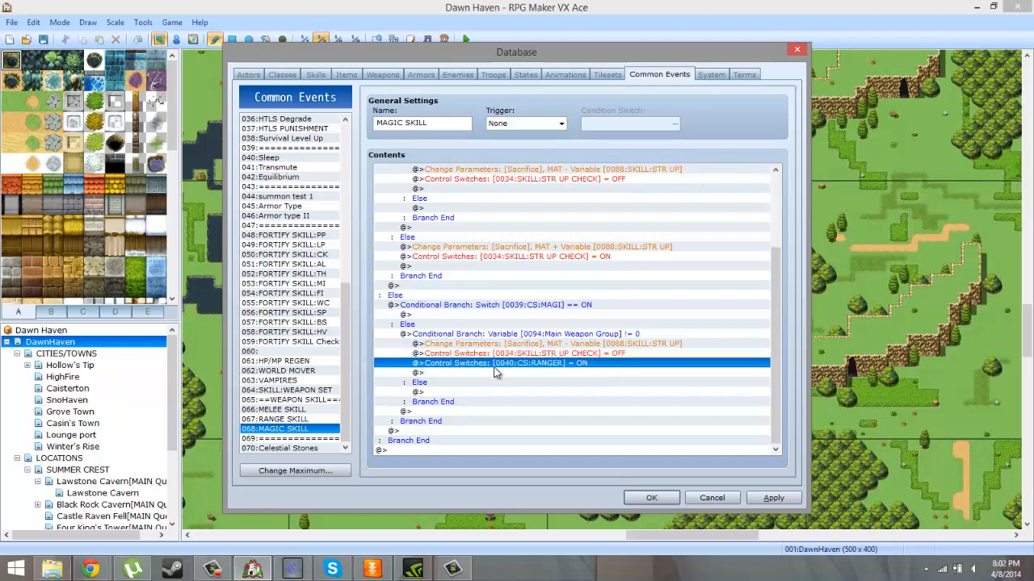
{"action": "left_click", "coordinate": [305, 420]}
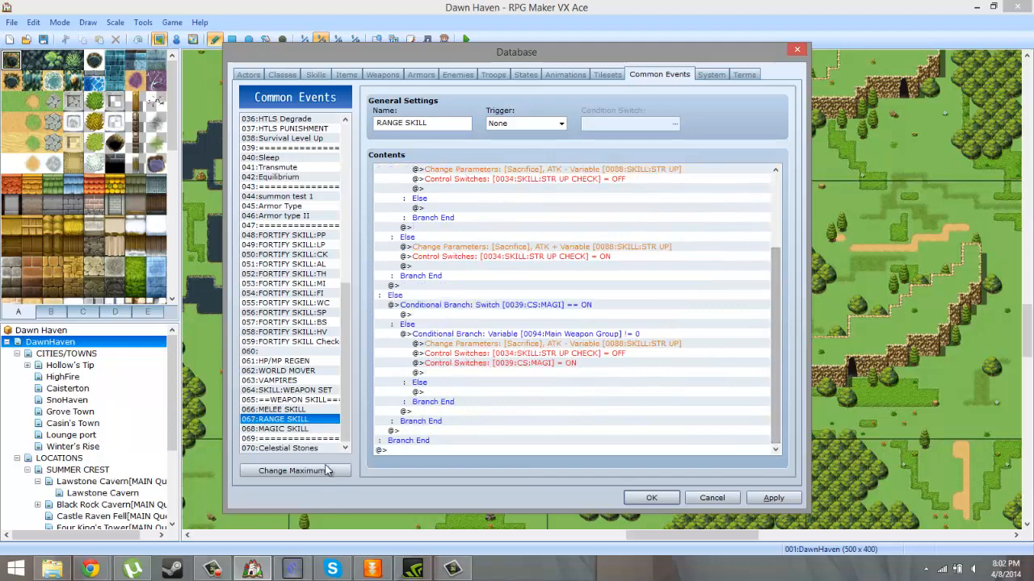
{"action": "left_click", "coordinate": [525, 364]}
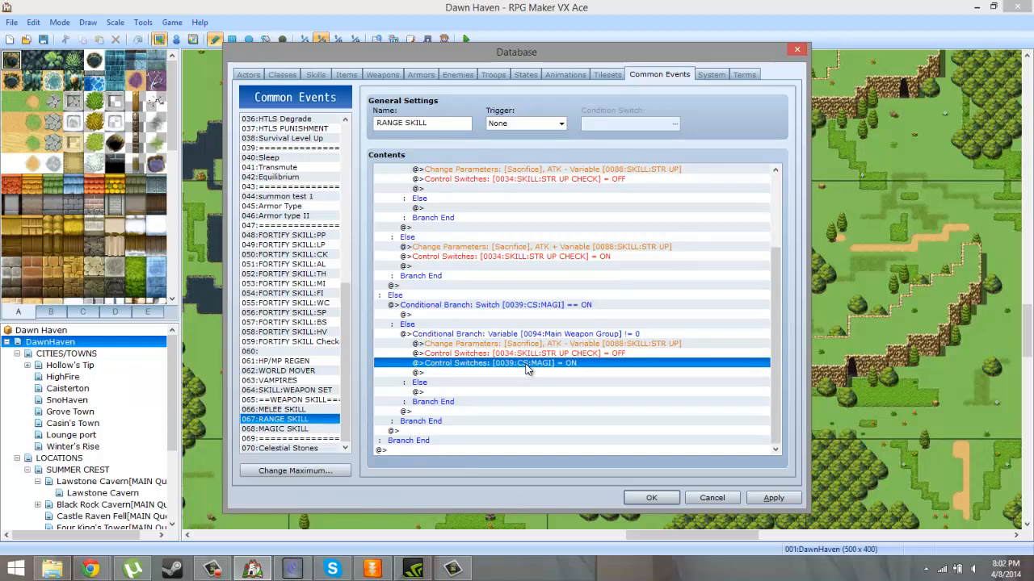
{"action": "left_click", "coordinate": [300, 411]}
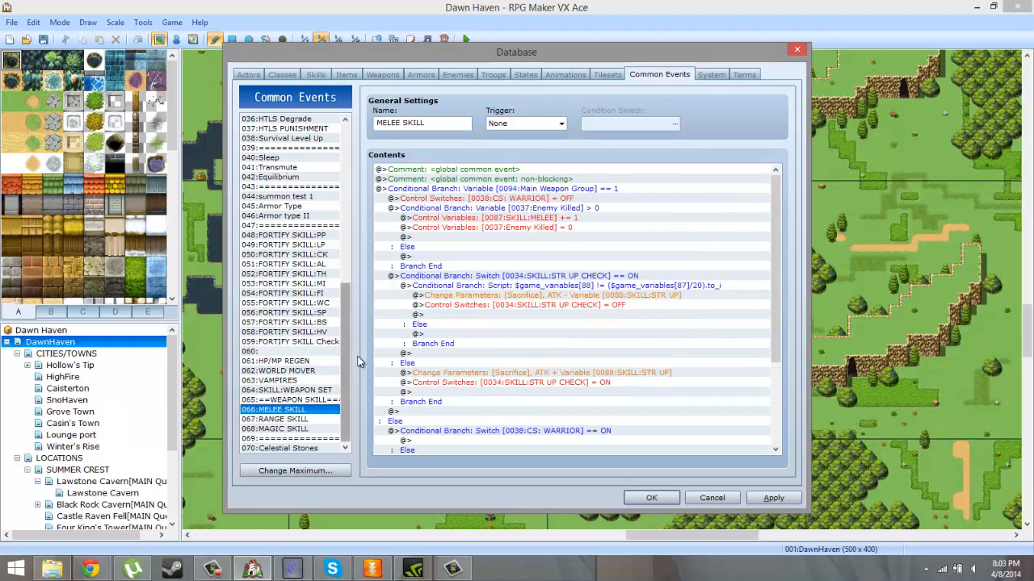
- Examine the Magi's Stone branch of the Celestial Stones common event, checking its conditions, MAT changes and CS:MAGI switch commands
{"action": "left_click", "coordinate": [322, 448]}
{"action": "left_click", "coordinate": [559, 346]}
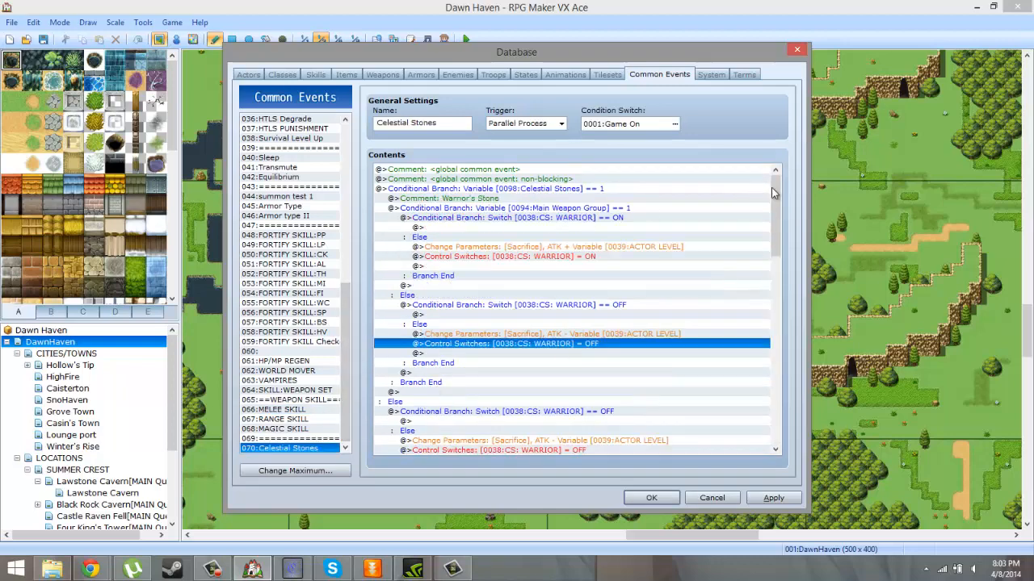
{"action": "scroll", "coordinate": [766, 341], "scroll_direction": "down", "scroll_amount": 2}
{"action": "scroll", "coordinate": [766, 341], "scroll_direction": "down", "scroll_amount": 15}
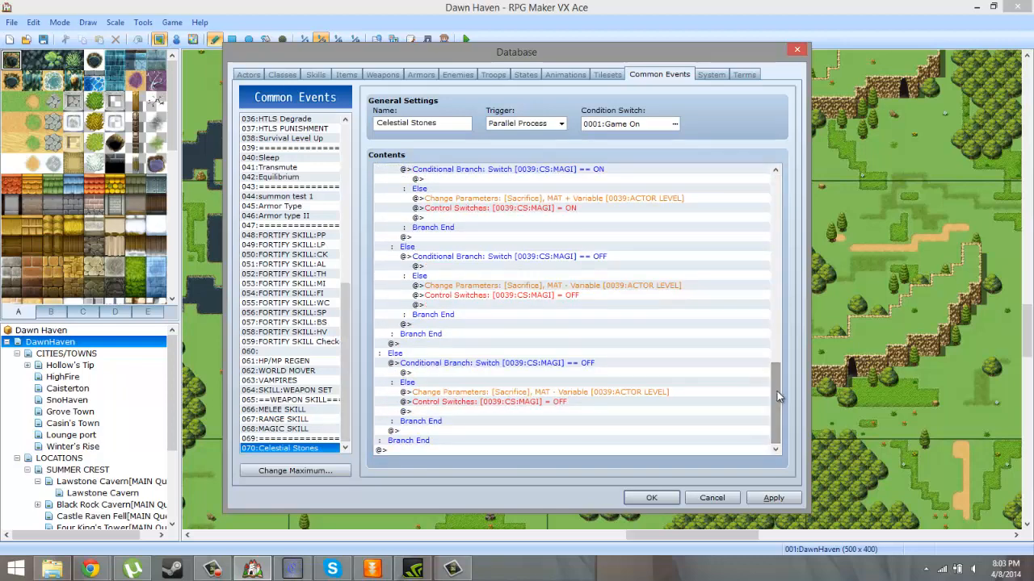
{"action": "scroll", "coordinate": [777, 391], "scroll_direction": "up", "scroll_amount": 1}
{"action": "left_click", "coordinate": [566, 441]}
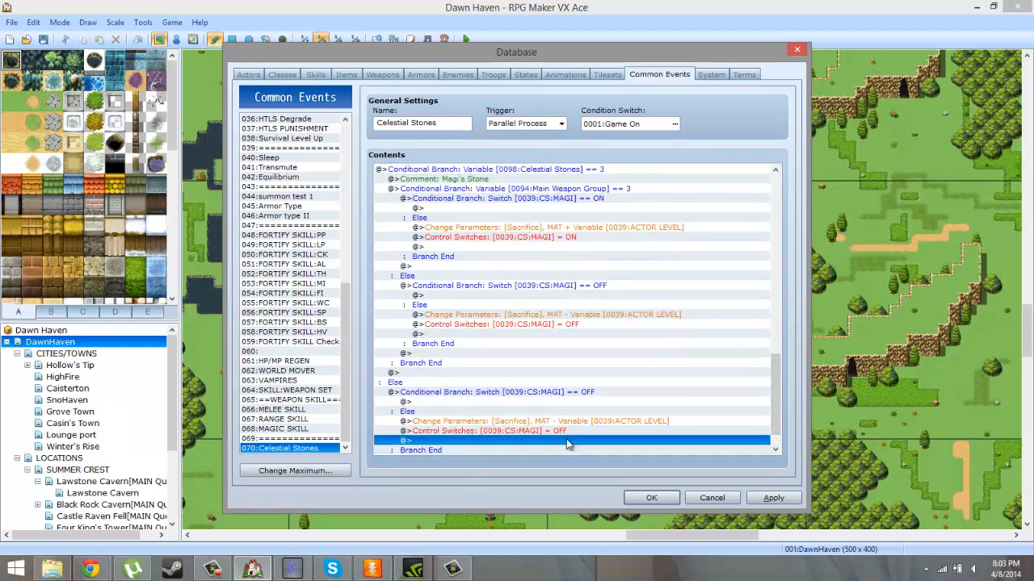
{"action": "left_click", "coordinate": [565, 430]}
{"action": "left_click", "coordinate": [564, 421]}
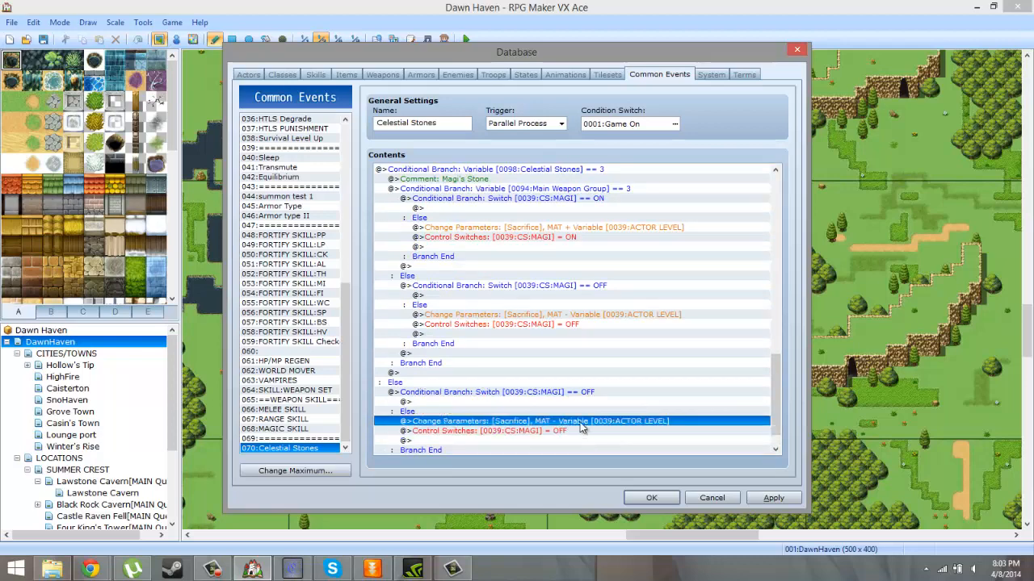
{"action": "left_click", "coordinate": [569, 393]}
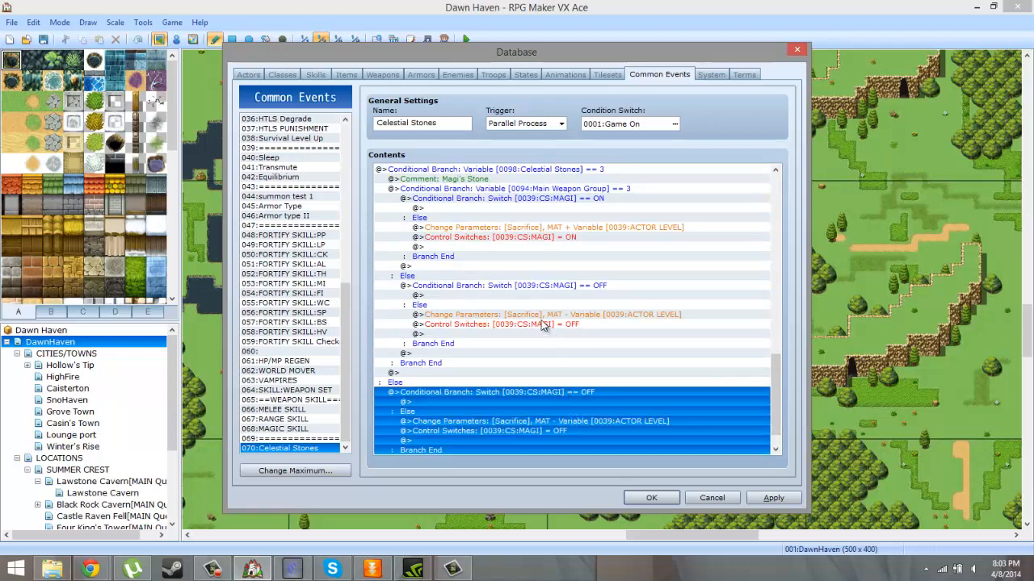
{"action": "left_click", "coordinate": [542, 322]}
{"action": "key", "text": "Up"}
{"action": "key", "text": "Up"}
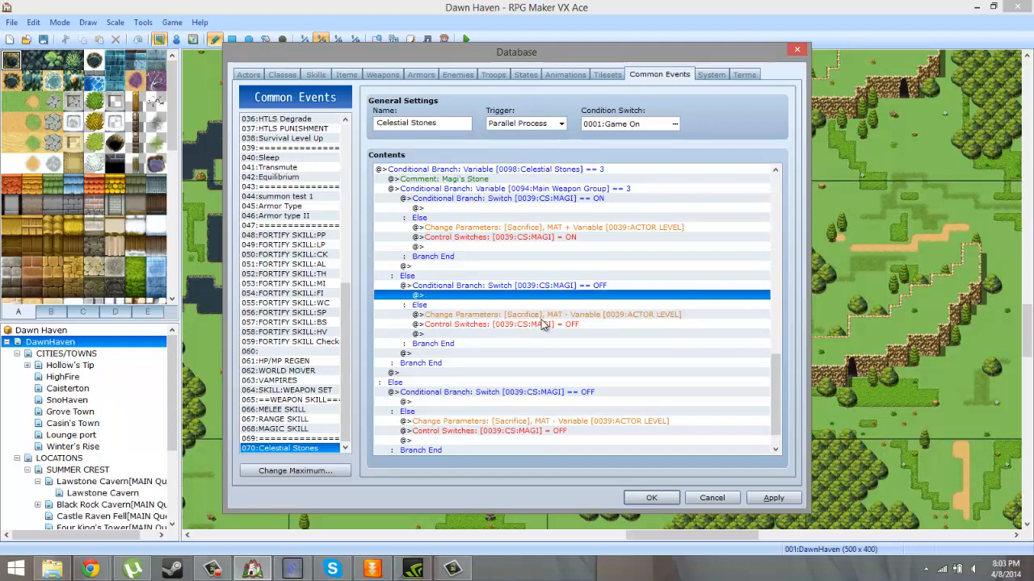
{"action": "key", "text": "Up"}
{"action": "key", "text": "Up"}
{"action": "key", "text": "Up"}
{"action": "key", "text": "Up"}
{"action": "key", "text": "Up"}
{"action": "key", "text": "Up"}
{"action": "key", "text": "Up"}
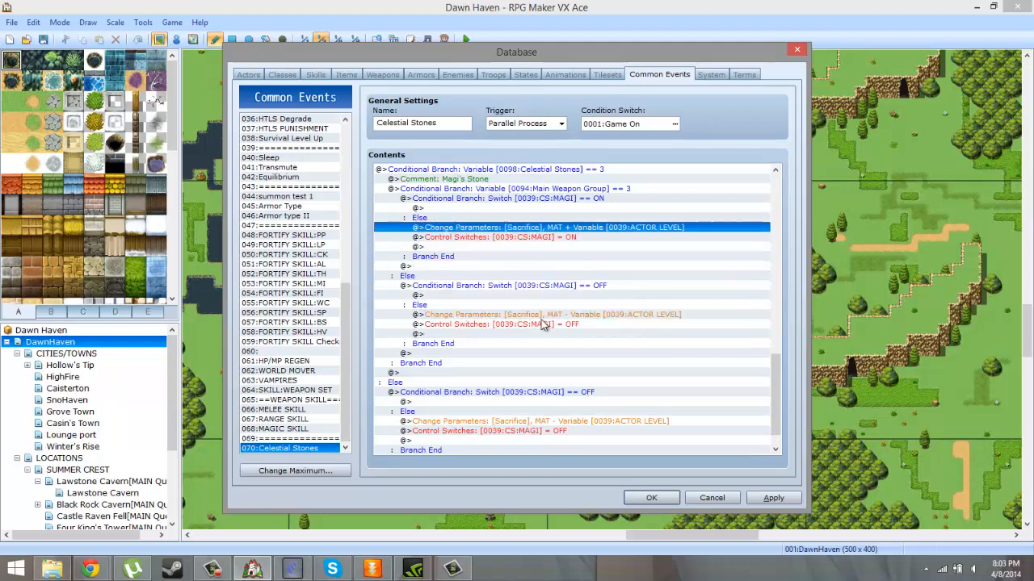
{"action": "key", "text": "Up"}
{"action": "key", "text": "Up"}
{"action": "key", "text": "Up"}
{"action": "key", "text": "Up"}
{"action": "key", "text": "Up"}
{"action": "key", "text": "Up"}
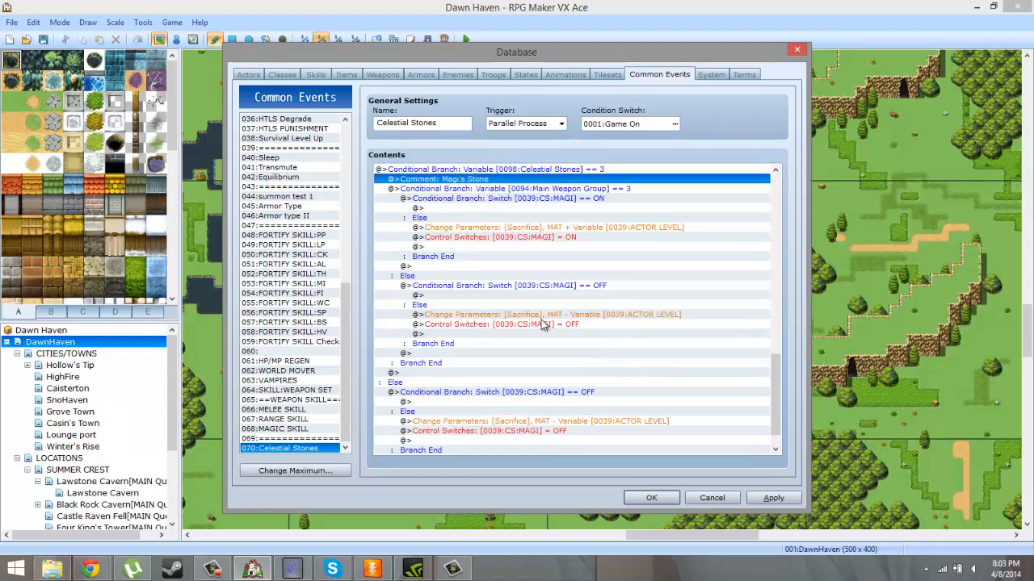
- Accept the common event changes and leave the database
{"action": "left_click", "coordinate": [668, 501]}
{"action": "left_click", "coordinate": [142, 23]}
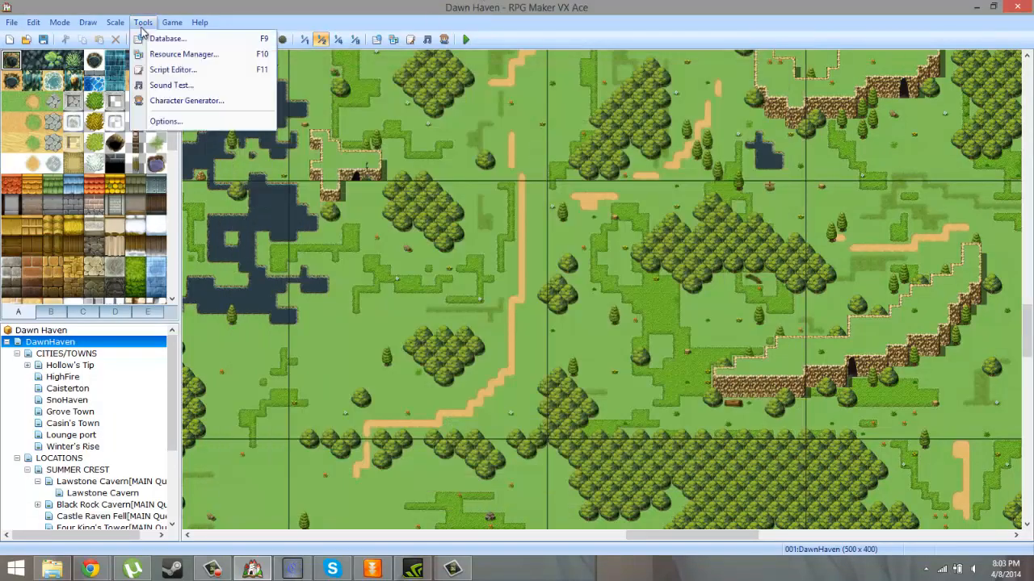
{"action": "left_click", "coordinate": [147, 39]}
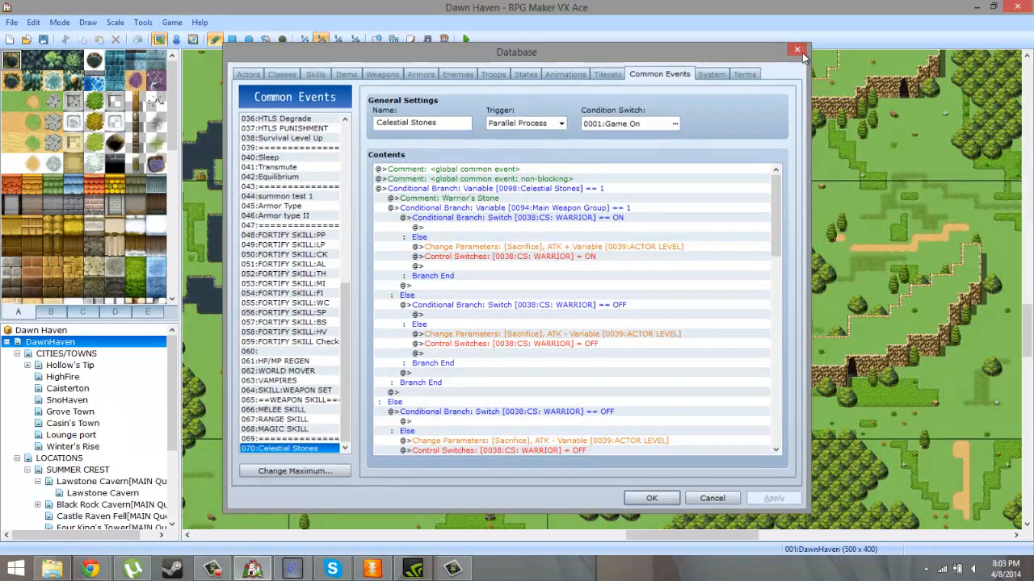
{"action": "left_click", "coordinate": [797, 49]}
- Start a playtest, saving the changes to Dawn Haven, and begin a new game
{"action": "left_click", "coordinate": [465, 39]}
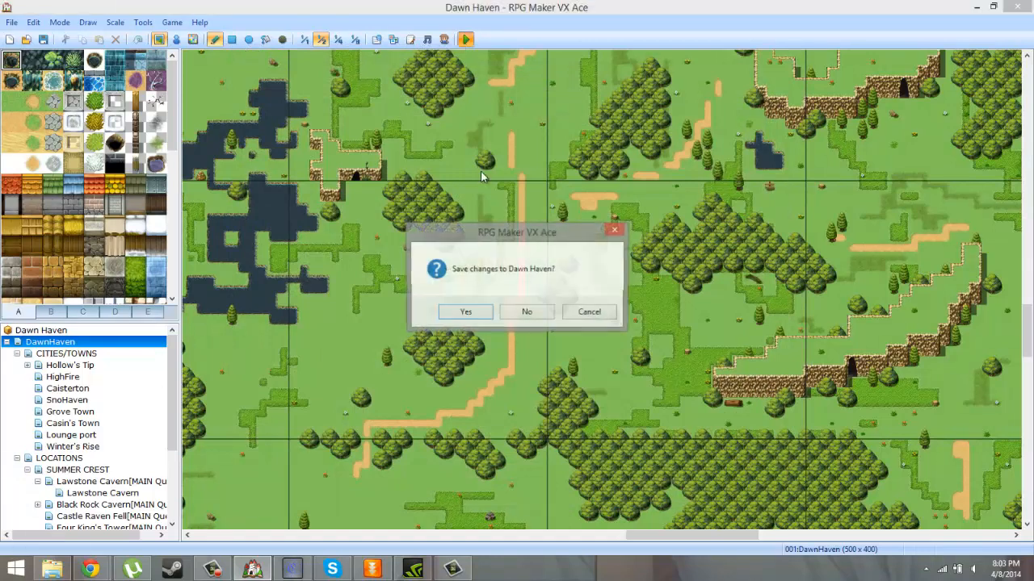
{"action": "left_click", "coordinate": [449, 311]}
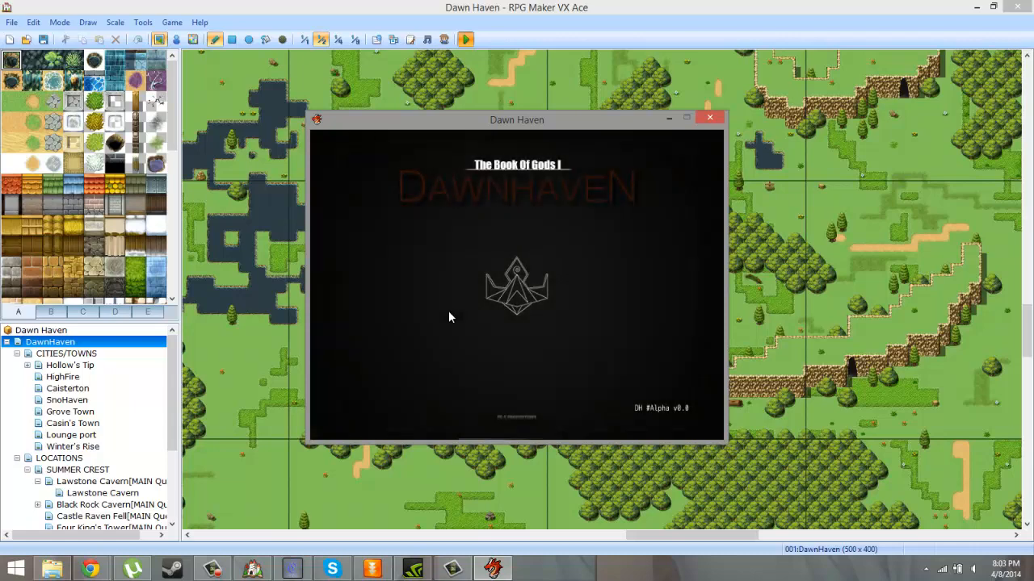
{"action": "key", "text": "Right"}
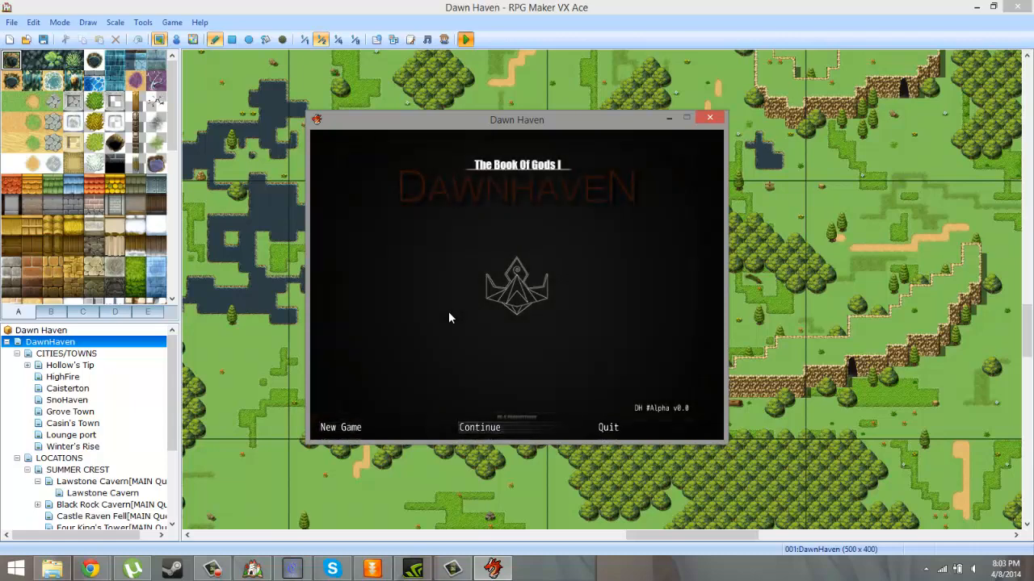
{"action": "key", "text": "Left"}
{"action": "key", "text": "Return"}
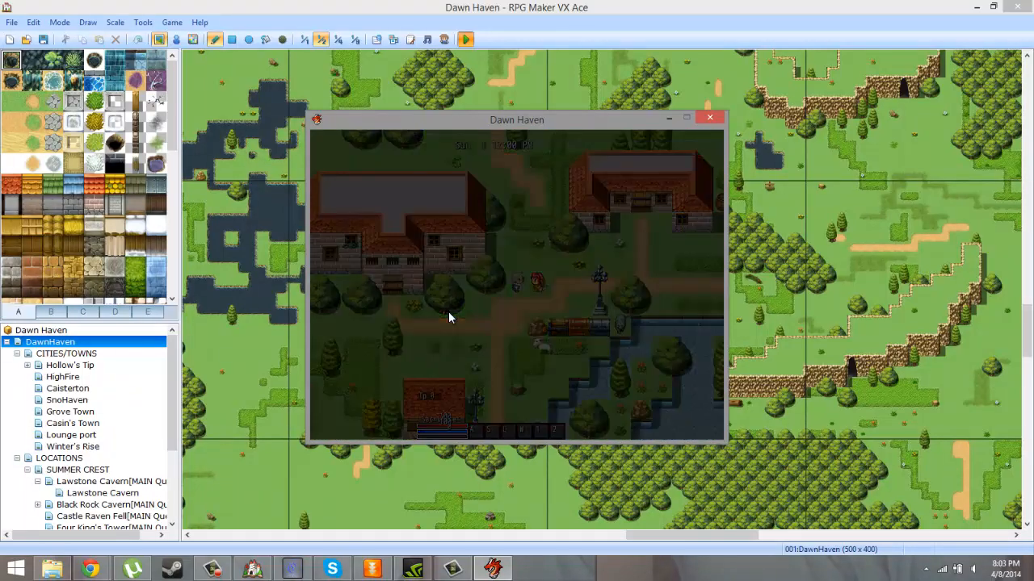
- Walk the character south and then west to the red chest by the crystals and take the Wooden Staff from it
{"action": "key", "text": "Left"}
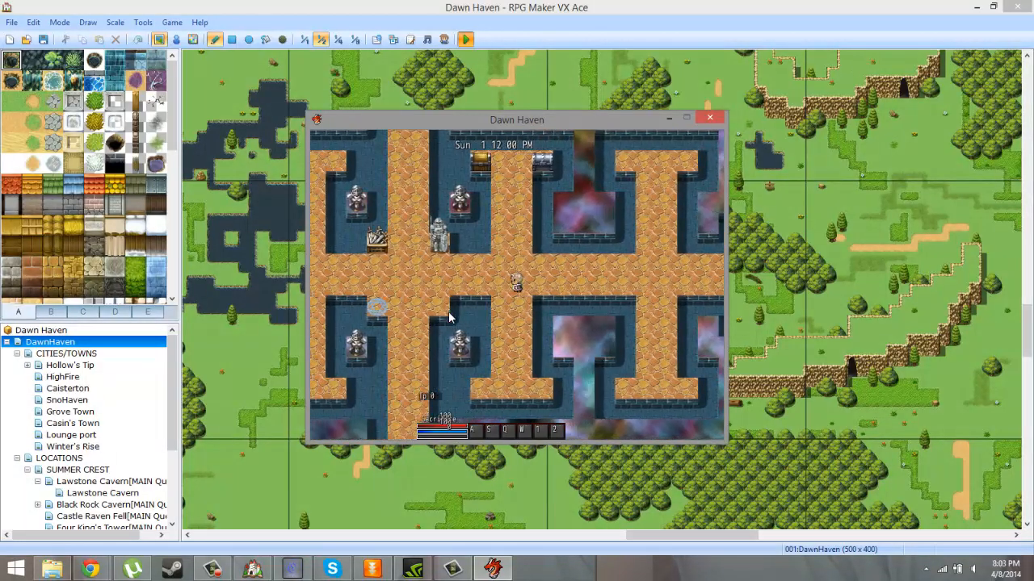
{"action": "key", "text": "Down"}
{"action": "key", "text": "Down"}
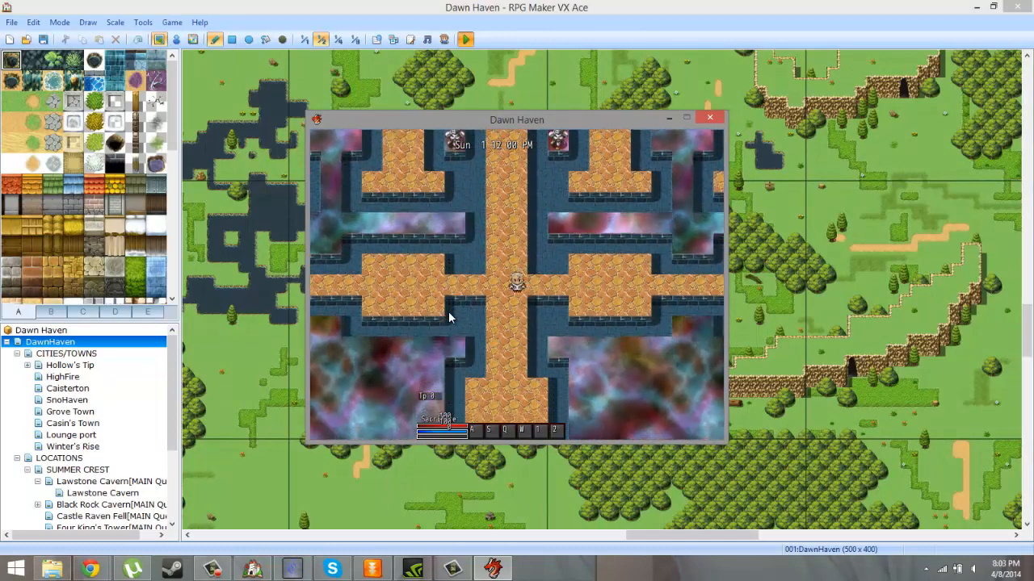
{"action": "key", "text": "Left"}
{"action": "key", "text": "Left"}
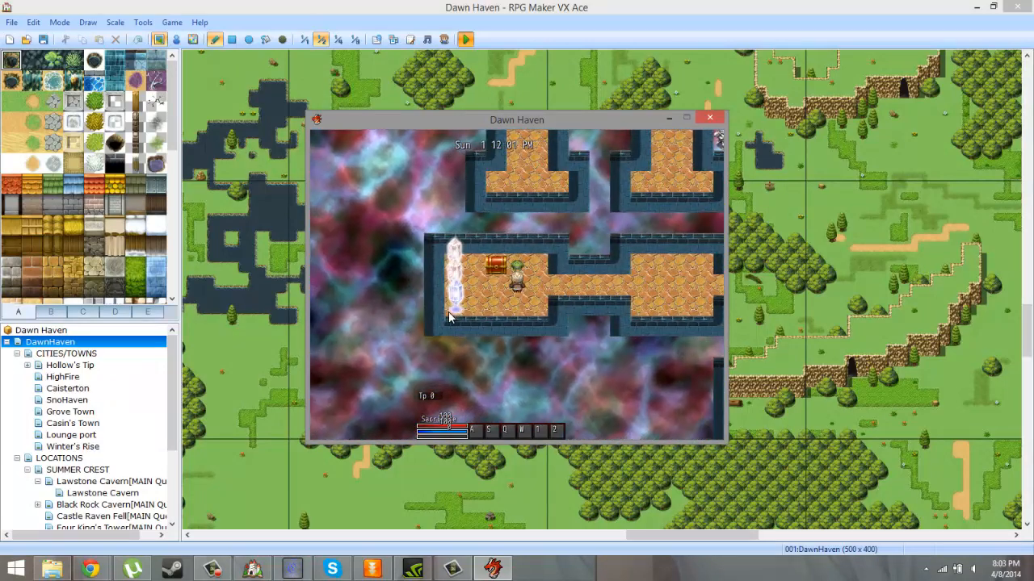
{"action": "key", "text": "Return"}
{"action": "key", "text": "Right"}
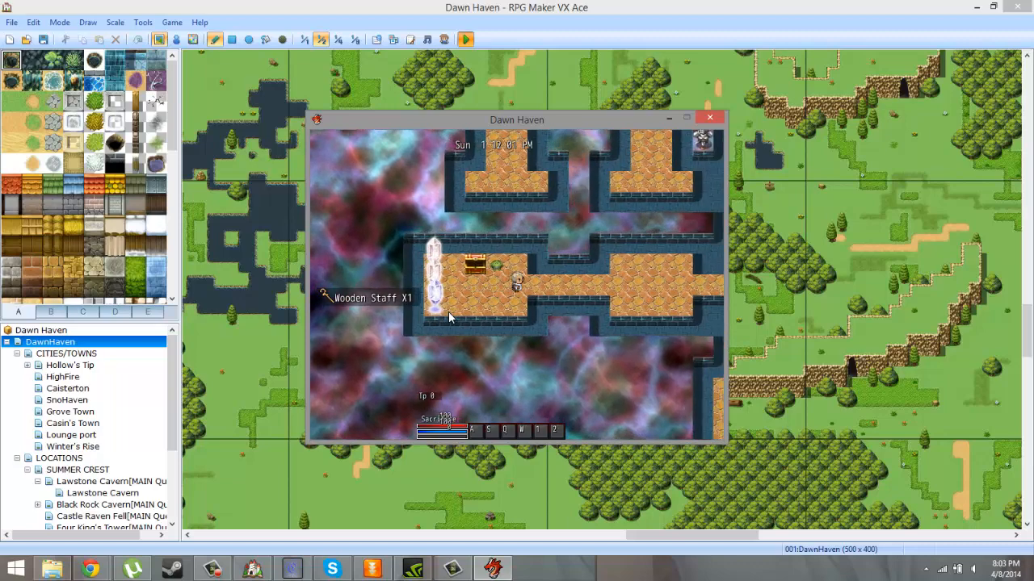
{"action": "key", "text": "Escape"}
{"action": "key", "text": "Escape"}
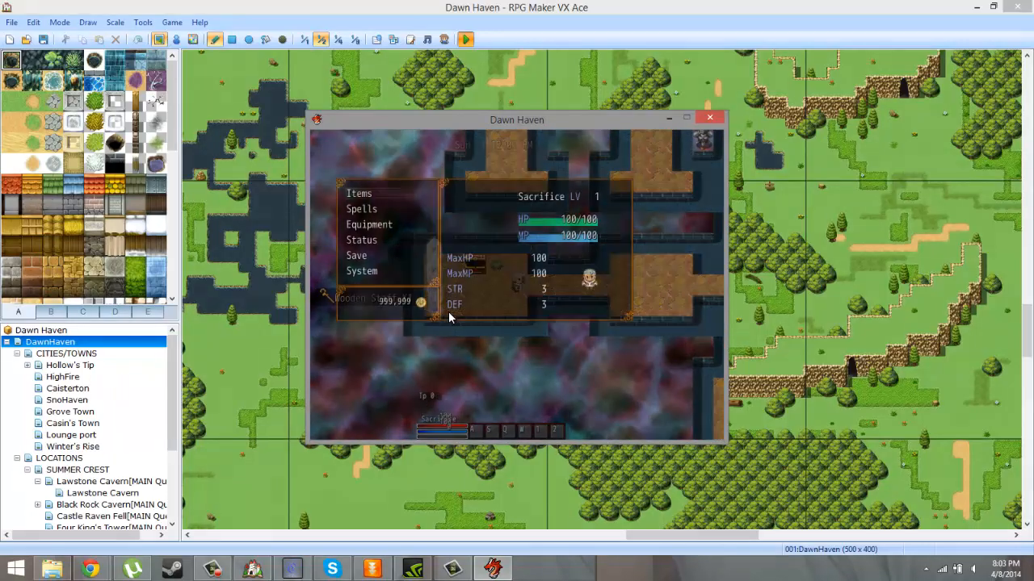
{"action": "key", "text": "Escape"}
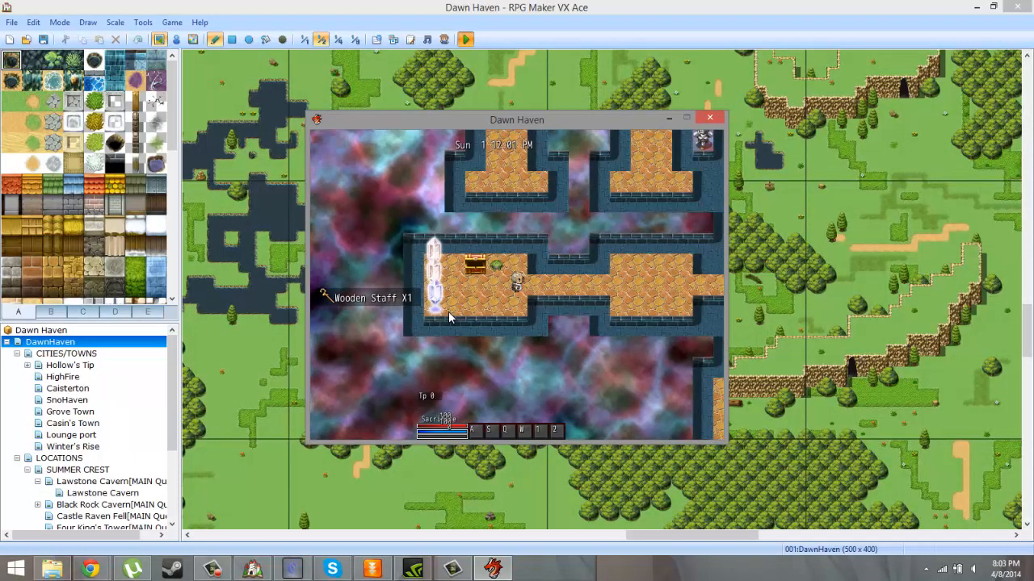
- Set variable V0098:Celestial Stones to 3 in the playtest's debug screen and return to the map
{"action": "key", "text": "F9"}
{"action": "key", "text": "z"}
{"action": "key", "text": "Up"}
{"action": "key", "text": "Up"}
{"action": "key", "text": "Up"}
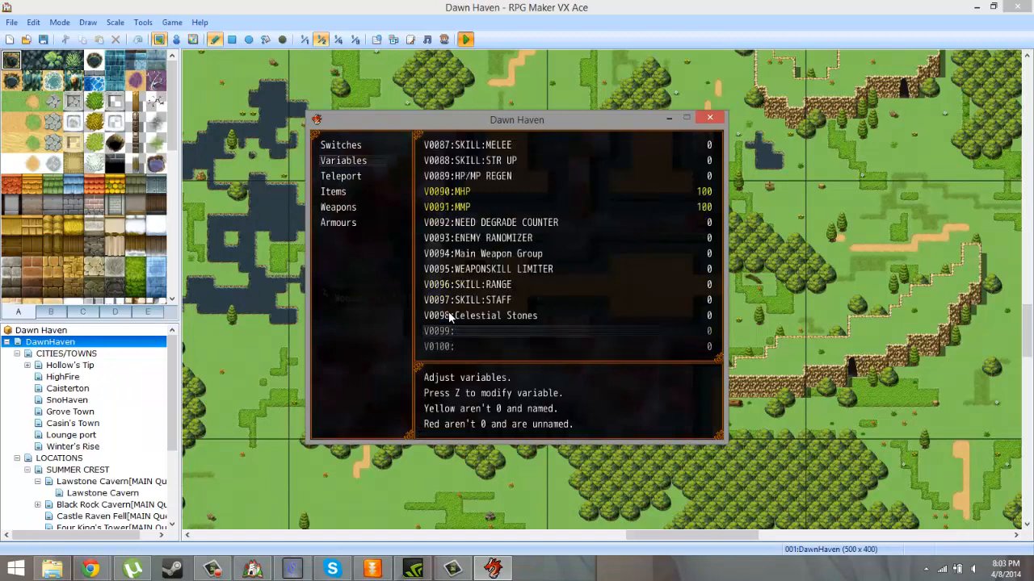
{"action": "key", "text": "z"}
{"action": "key", "text": "z"}
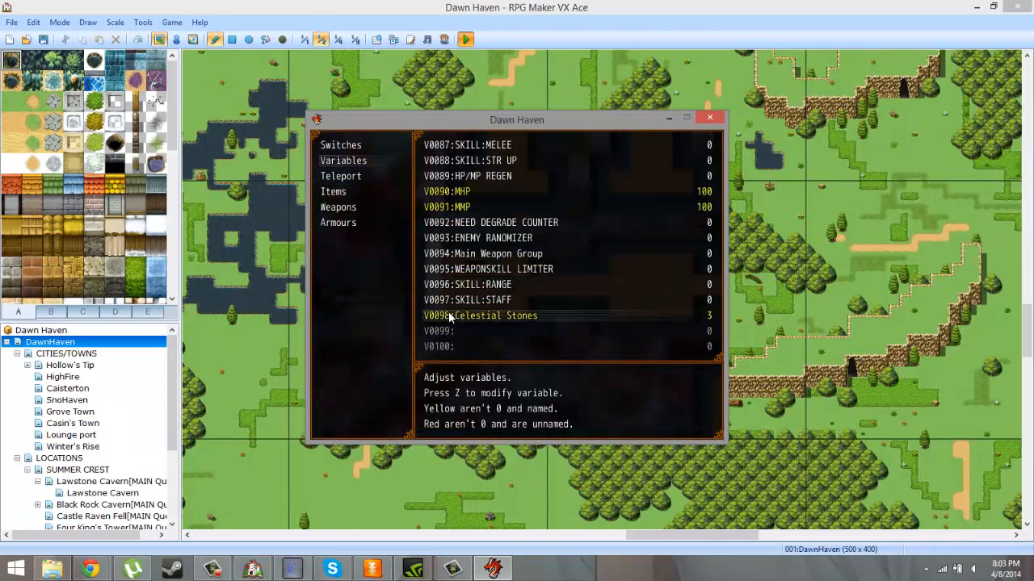
{"action": "key", "text": "Escape"}
{"action": "key", "text": "Escape"}
- Equip the Wooden Staff in the character's Weapon slot
{"action": "key", "text": "f"}
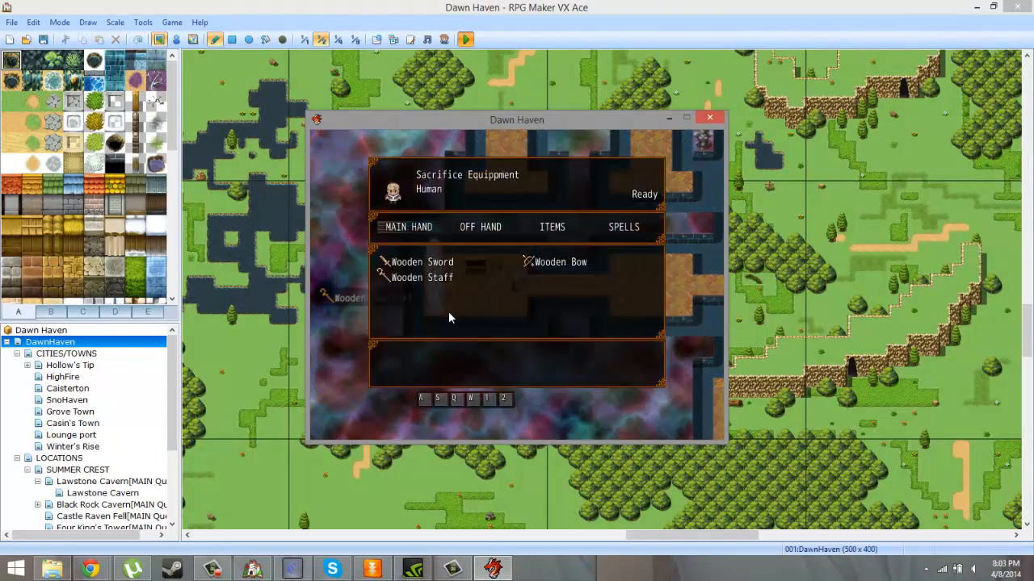
{"action": "key", "text": "Escape"}
{"action": "key", "text": "Escape"}
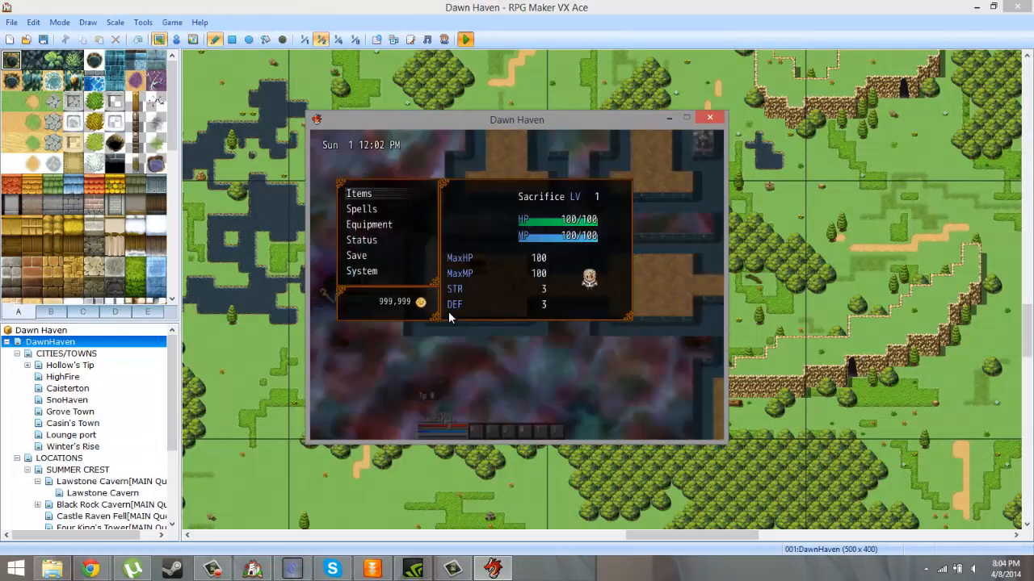
{"action": "key", "text": "Down"}
{"action": "key", "text": "Down"}
{"action": "key", "text": "z"}
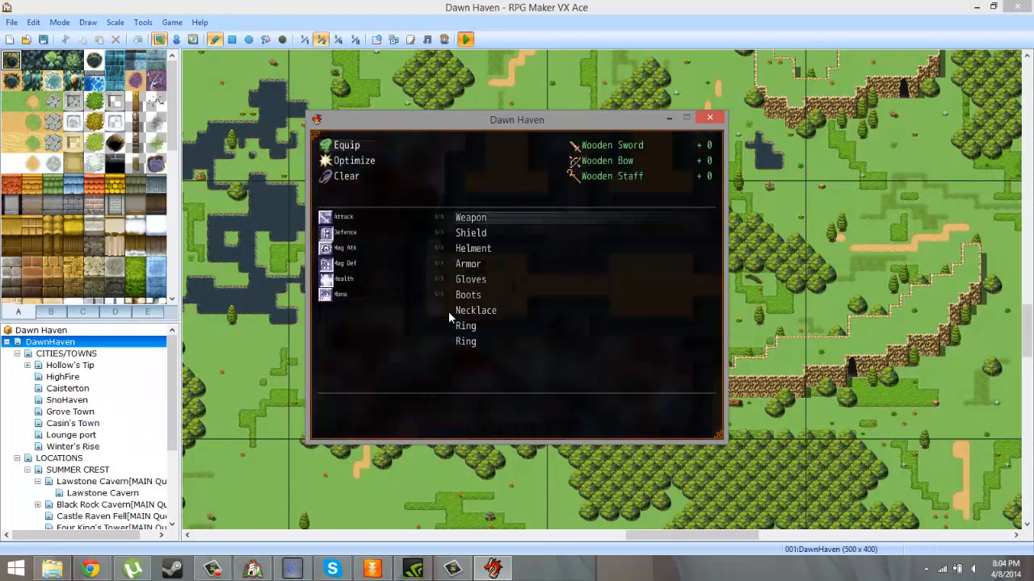
{"action": "key", "text": "Down"}
{"action": "key", "text": "Up"}
{"action": "key", "text": "Down"}
{"action": "key", "text": "Down"}
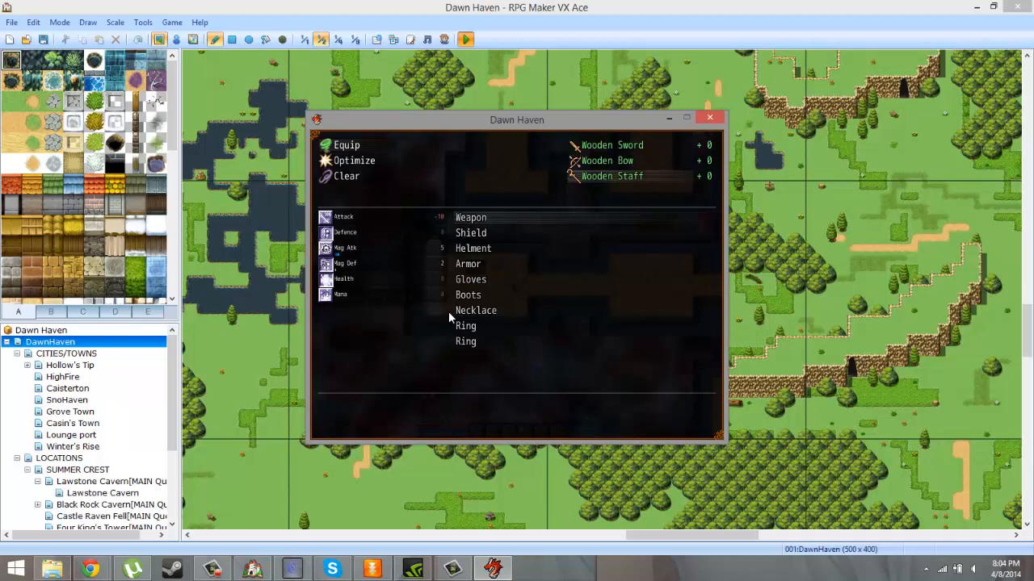
{"action": "key", "text": "Return"}
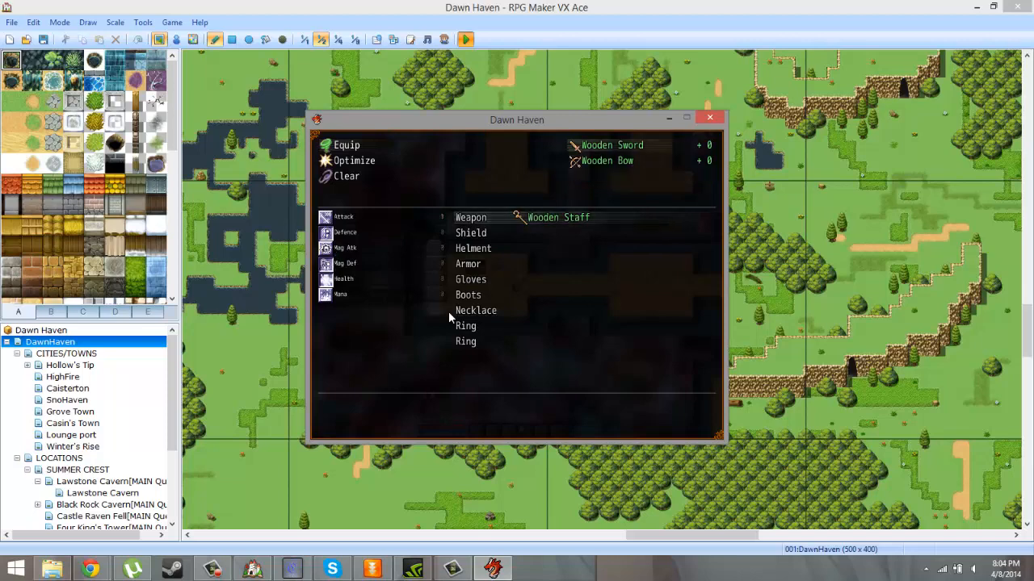
- Check the character's Status screen in the playtest with the Wooden Staff equipped
{"action": "key", "text": "Escape"}
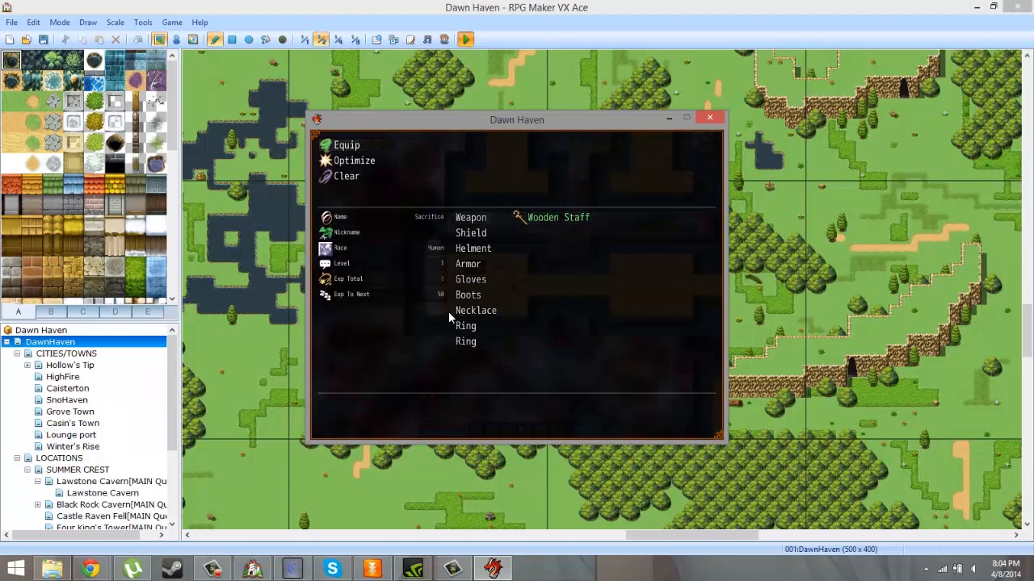
{"action": "key", "text": "Escape"}
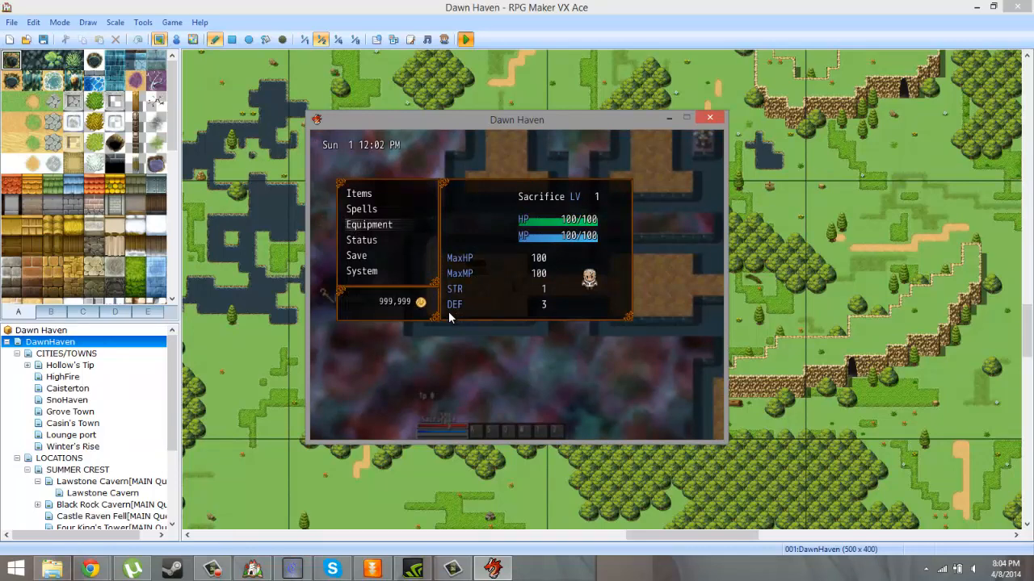
{"action": "key", "text": "Down"}
{"action": "key", "text": "Return"}
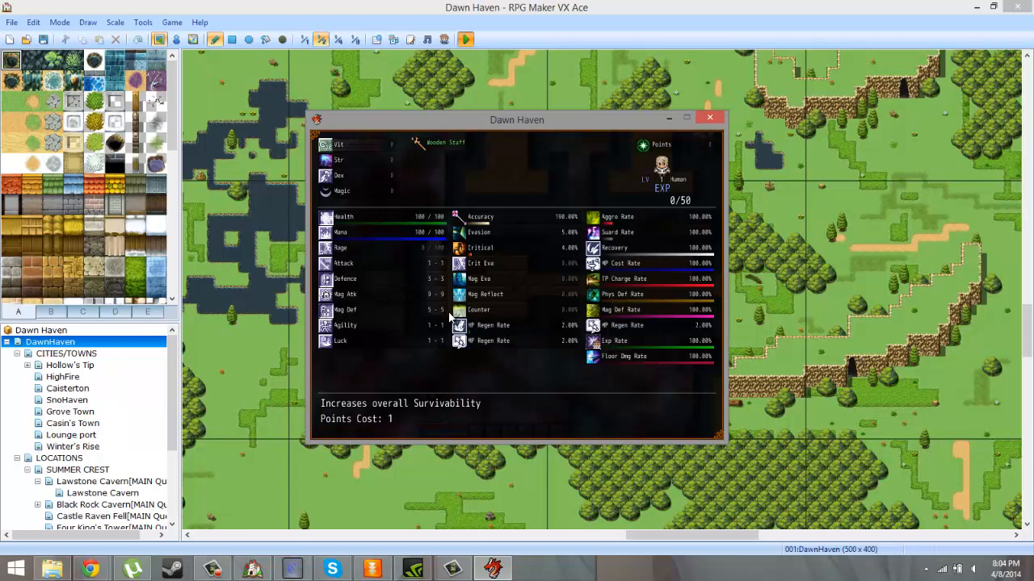
{"action": "key", "text": "Escape"}
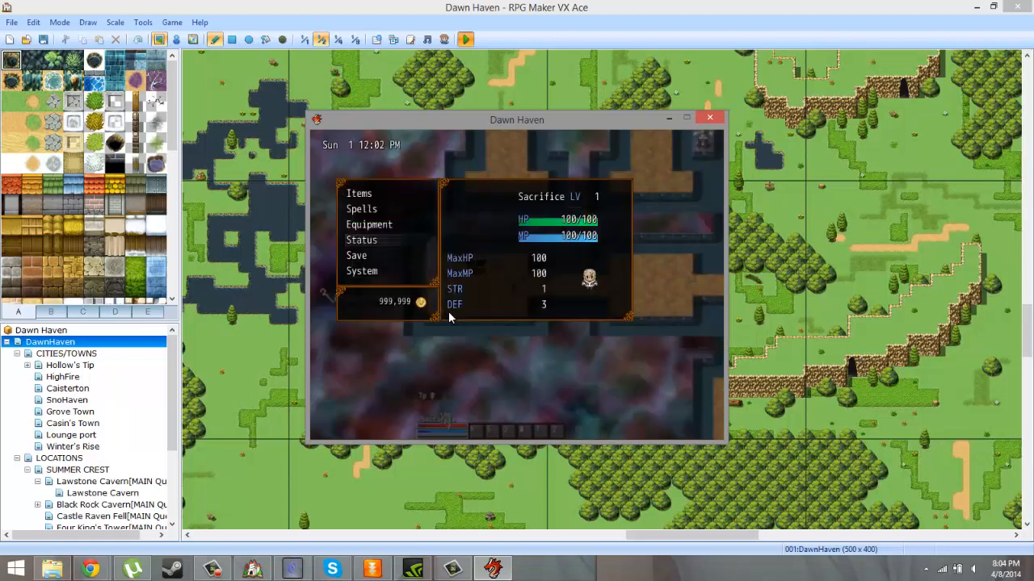
- Clear all of the character's equipment on the Equipment screen and return to the game menu
{"action": "key", "text": "Up"}
{"action": "key", "text": "Return"}
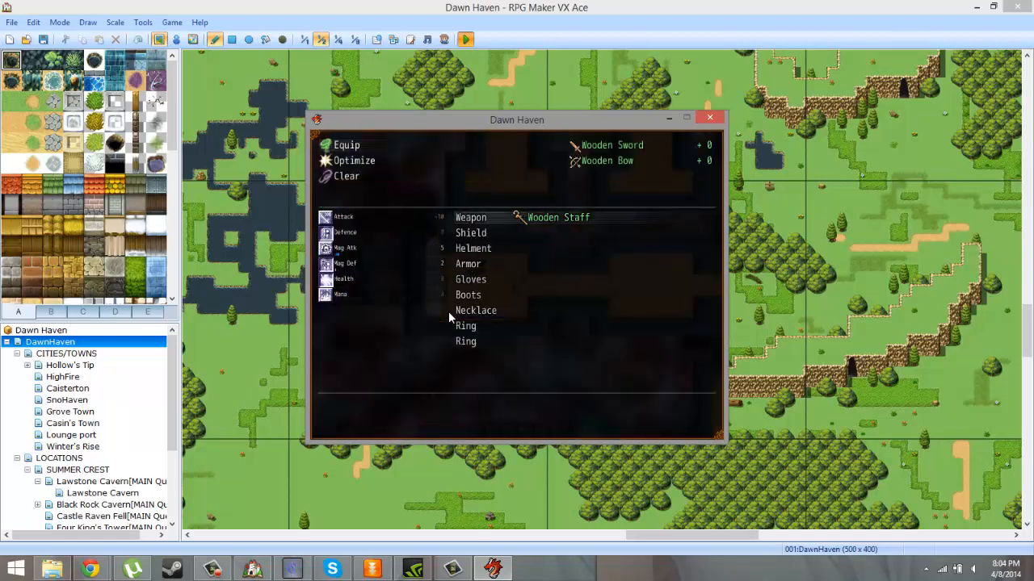
{"action": "key", "text": "Down"}
{"action": "key", "text": "Down"}
{"action": "key", "text": "Return"}
{"action": "key", "text": "Escape"}
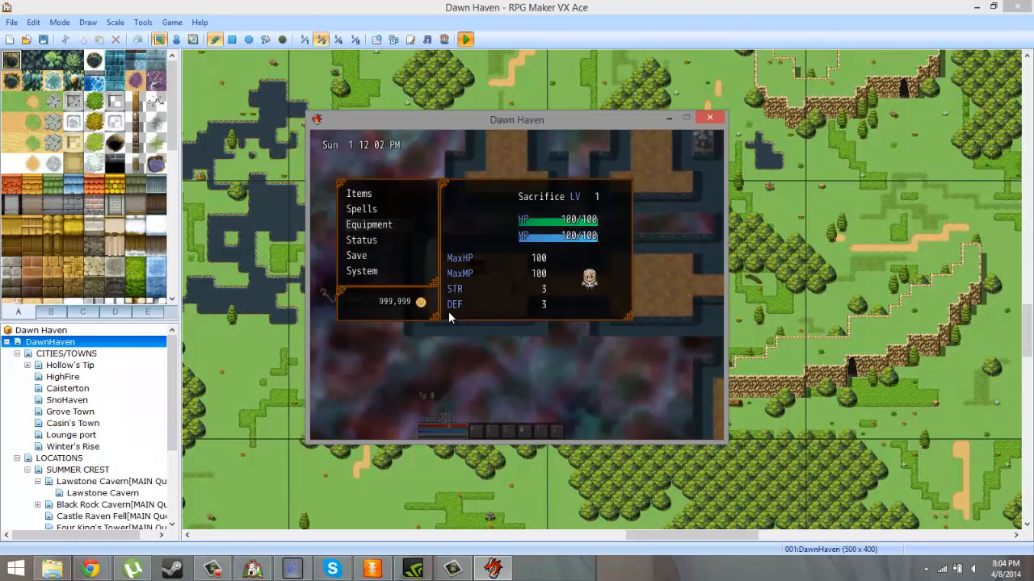
- Check the character's stats on the Status screen with no weapon equipped
{"action": "key", "text": "Down"}
{"action": "key", "text": "Return"}
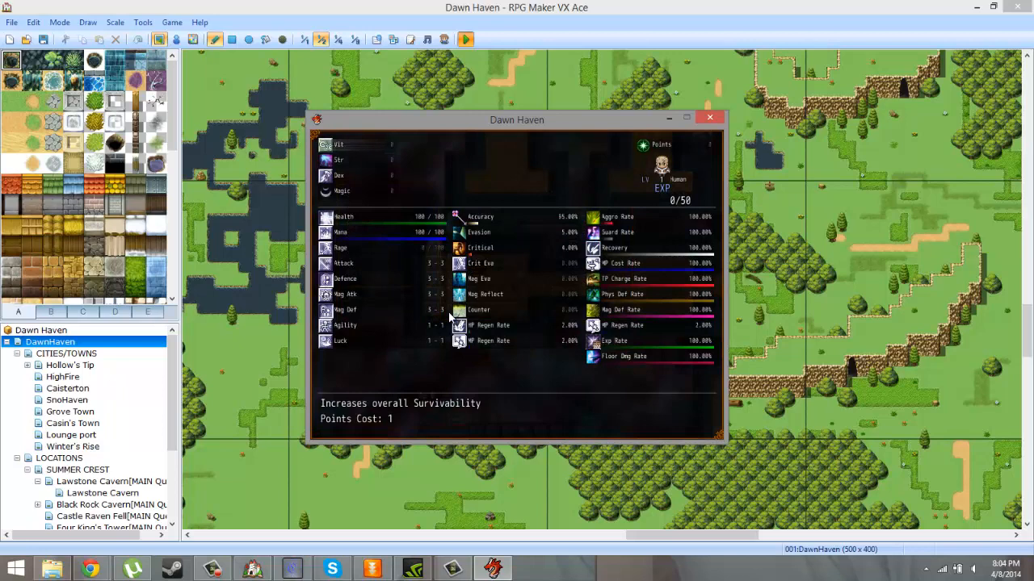
{"action": "key", "text": "Escape"}
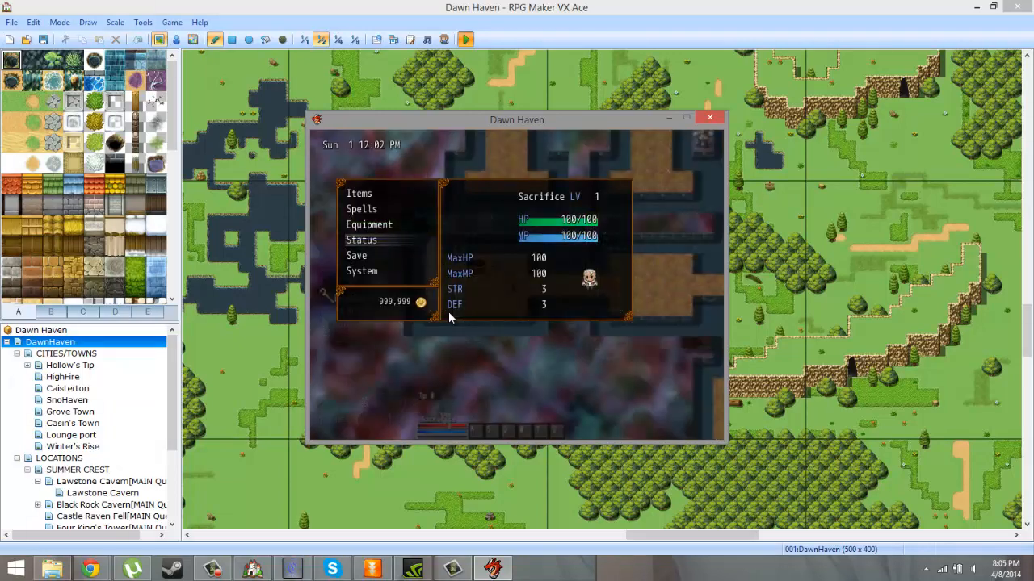
- Equip the Wooden Sword in the empty Weapon slot and return to the map
{"action": "key", "text": "Up"}
{"action": "key", "text": "Return"}
{"action": "key", "text": "Return"}
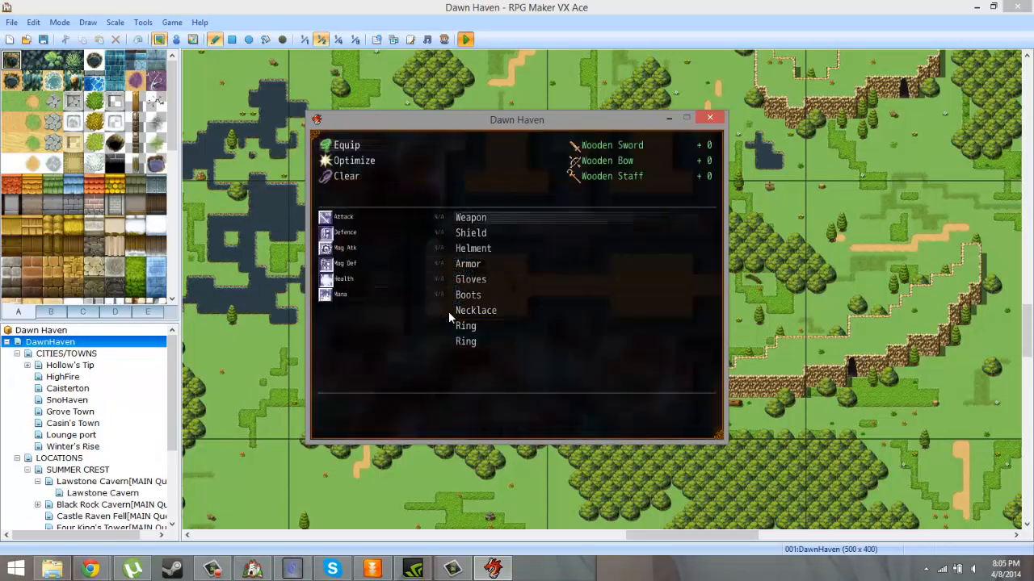
{"action": "key", "text": "Return"}
{"action": "key", "text": "Return"}
{"action": "key", "text": "Escape"}
{"action": "key", "text": "Escape"}
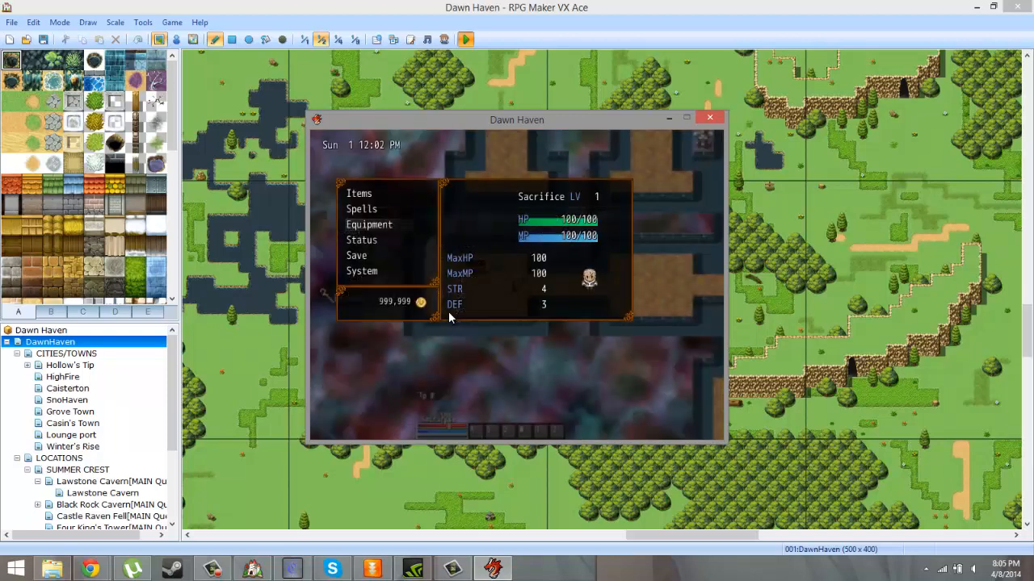
{"action": "key", "text": "Escape"}
- Move the character east, then equip the Wooden Bow in the Weapon slot and return to the map
{"action": "key", "text": "Right"}
{"action": "key", "text": "Escape"}
{"action": "key", "text": "Down"}
{"action": "key", "text": "Down"}
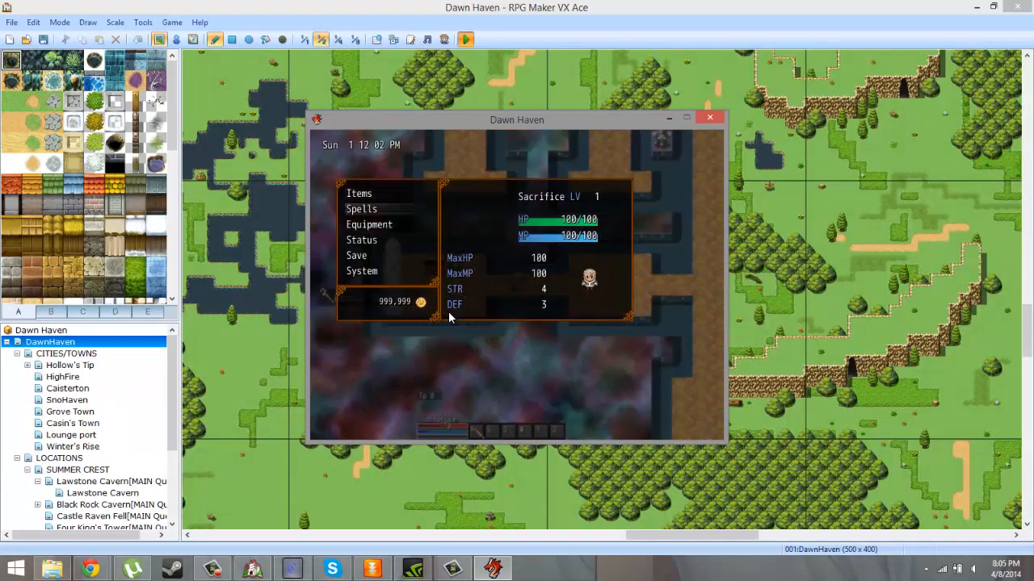
{"action": "key", "text": "Return"}
{"action": "key", "text": "Return"}
{"action": "key", "text": "Return"}
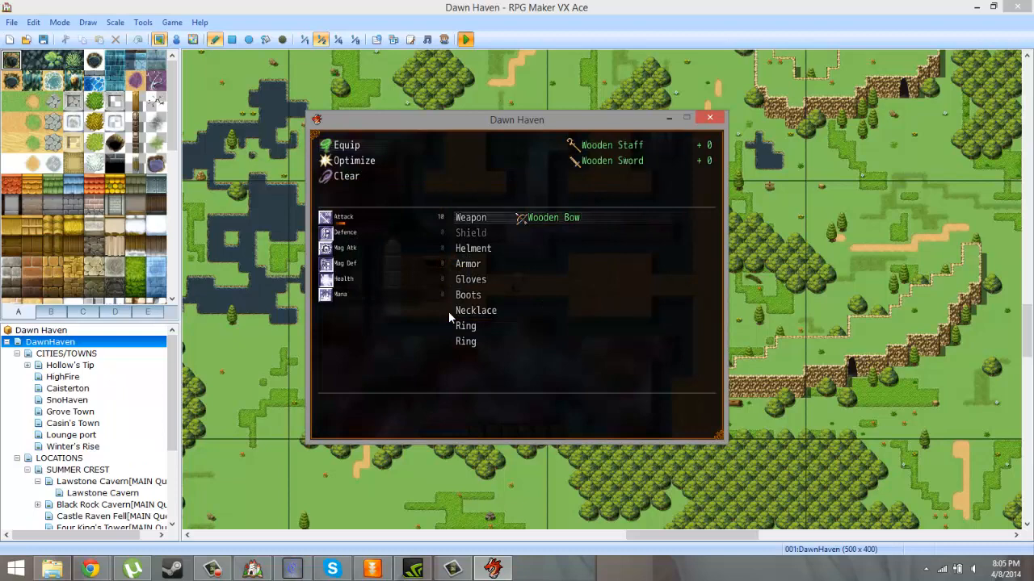
{"action": "key", "text": "Escape"}
{"action": "key", "text": "Escape"}
{"action": "key", "text": "Escape"}
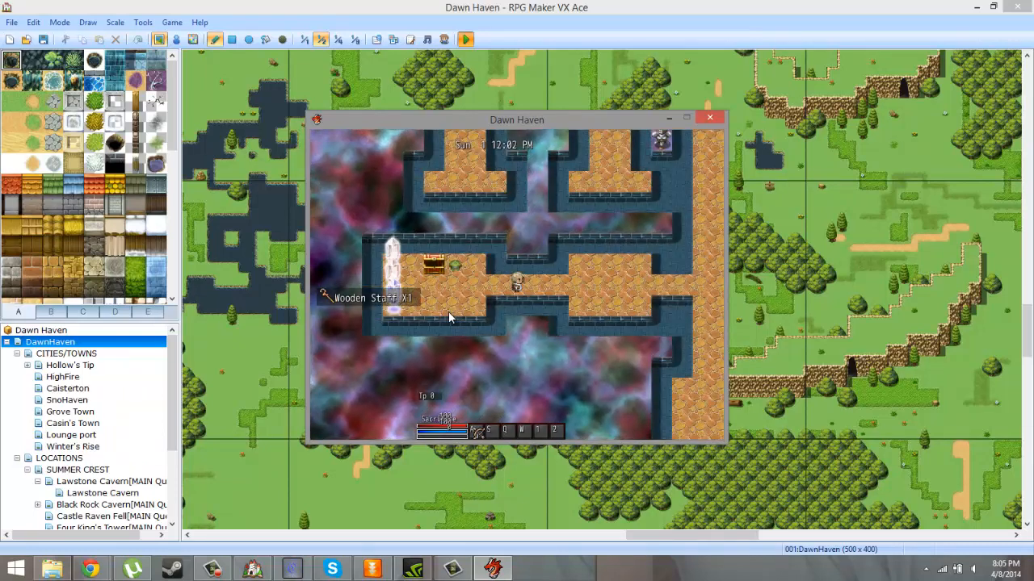
- Set variable V0098:Celestial Stones to 2 in the playtest's debug screen and return to the map
{"action": "key", "text": "F9"}
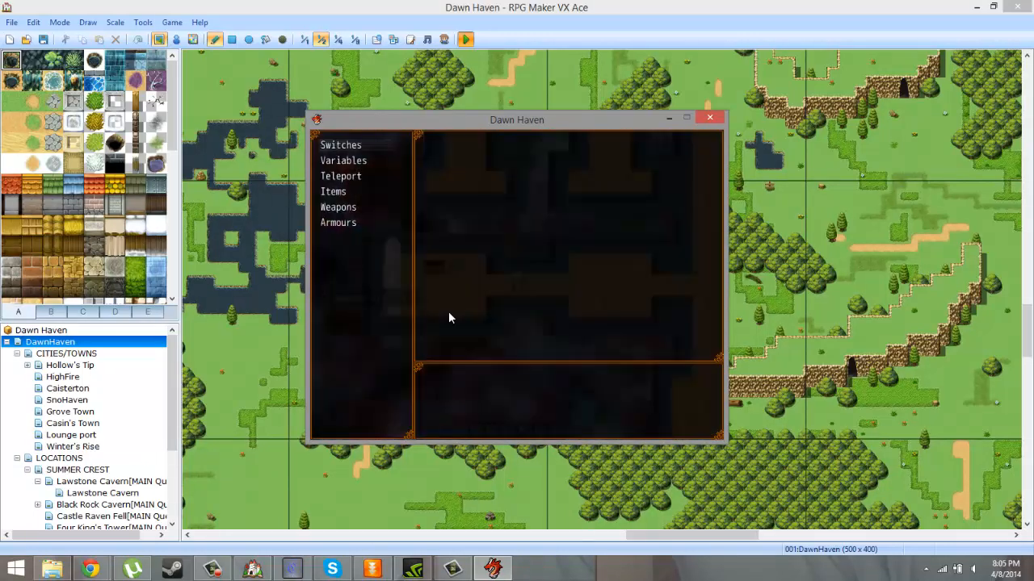
{"action": "key", "text": "Down"}
{"action": "key", "text": "Return"}
{"action": "key", "text": "Up"}
{"action": "key", "text": "Up"}
{"action": "key", "text": "Up"}
{"action": "key", "text": "z"}
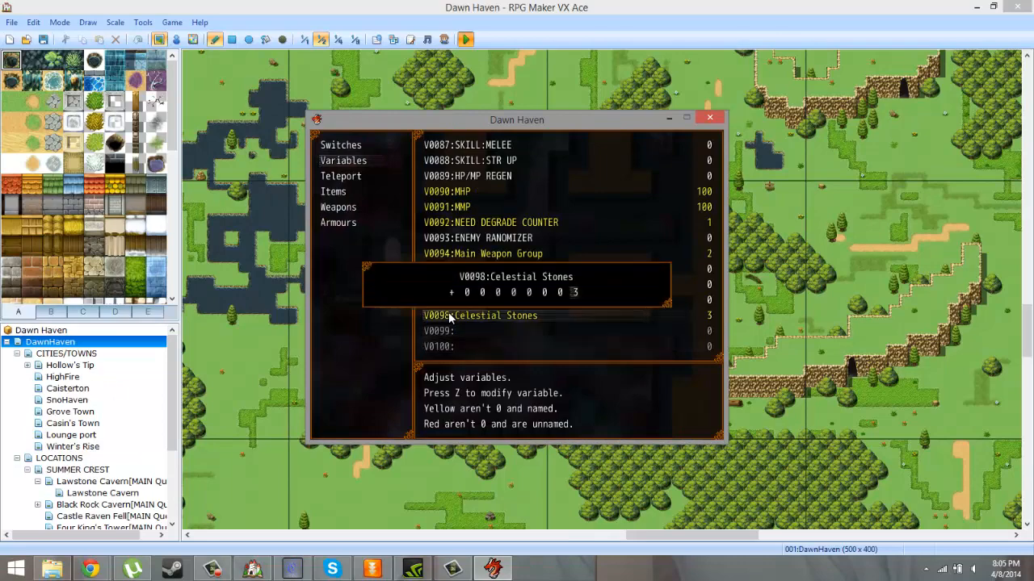
{"action": "key", "text": "Escape"}
{"action": "key", "text": "Escape"}
{"action": "key", "text": "Escape"}
- Check the character's STR and DEF in the game menu with the Wooden Bow equipped
{"action": "key", "text": "Escape"}
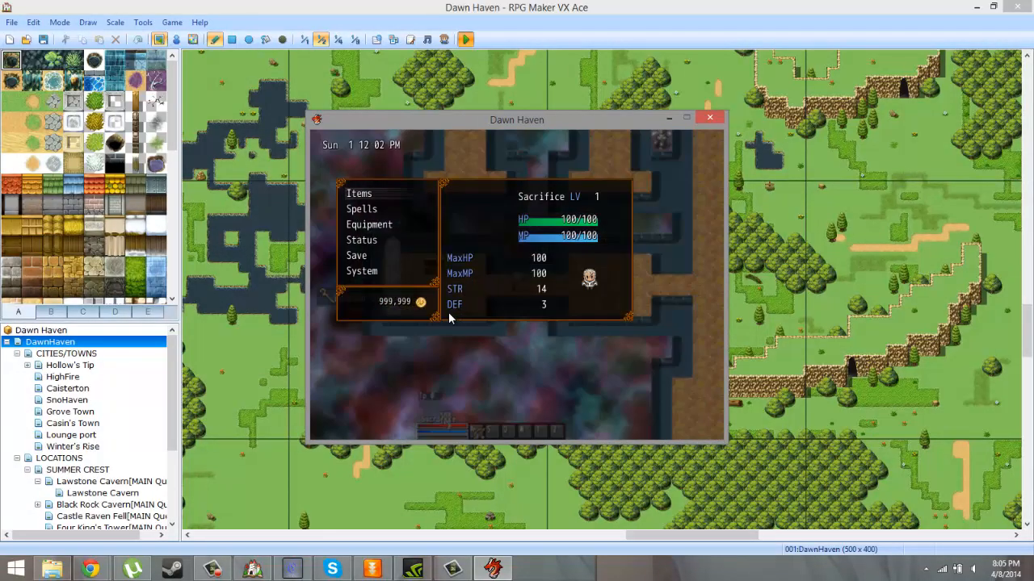
{"action": "key", "text": "Escape"}
{"action": "key", "text": "Escape"}
{"action": "key", "text": "Escape"}
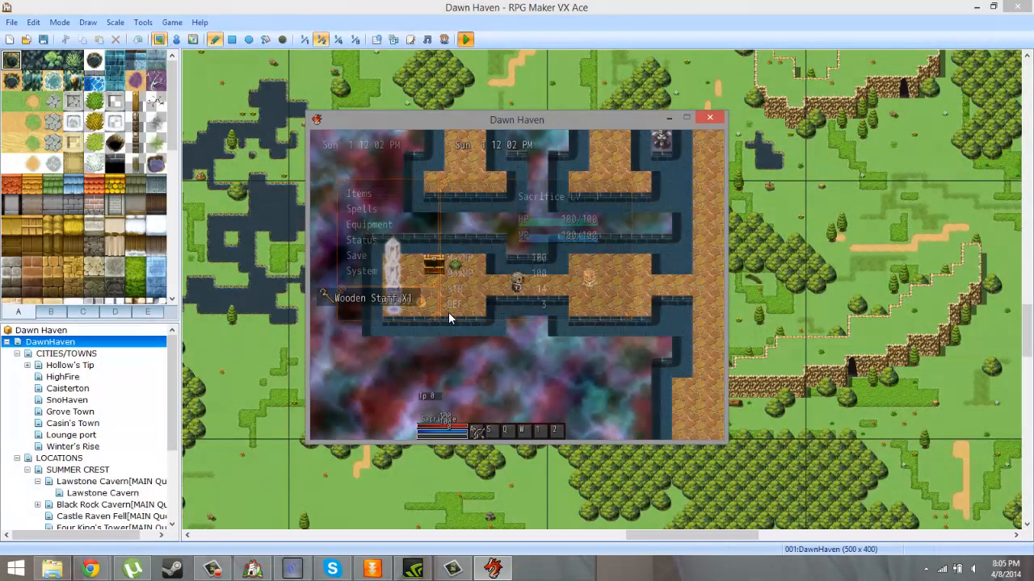
- Re-enter the value of variable V0098:Celestial Stones in the debug screen and return to the map
{"action": "key", "text": "F9"}
{"action": "key", "text": "Down"}
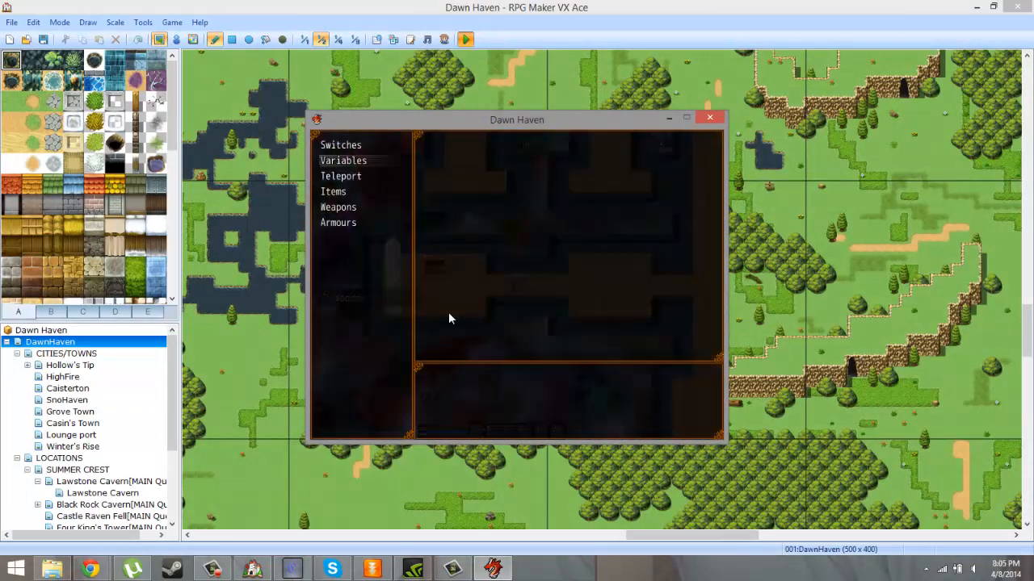
{"action": "key", "text": "z"}
{"action": "key", "text": "Up"}
{"action": "key", "text": "Up"}
{"action": "key", "text": "Up"}
{"action": "key", "text": "z"}
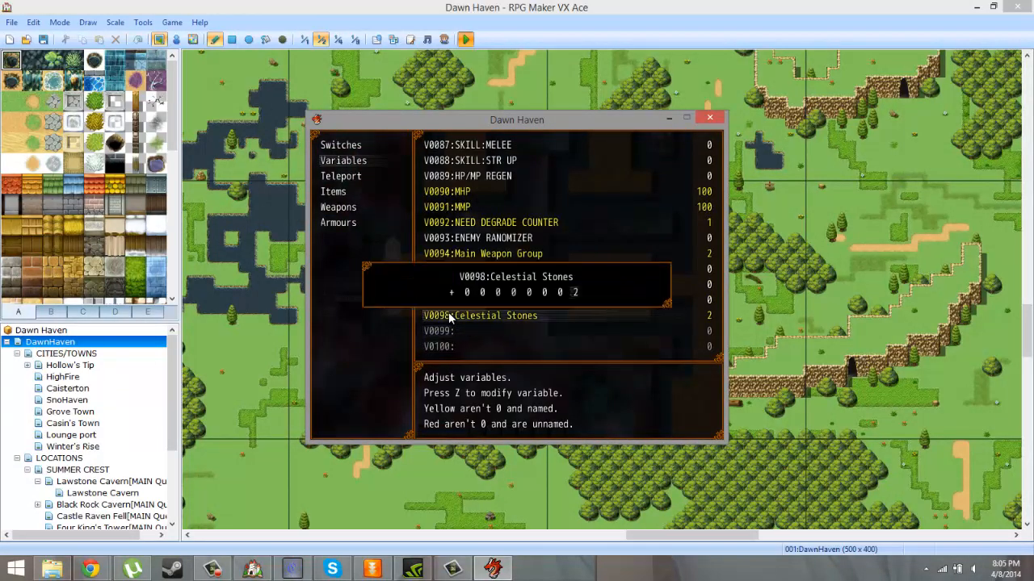
{"action": "key", "text": "z"}
{"action": "key", "text": "Escape"}
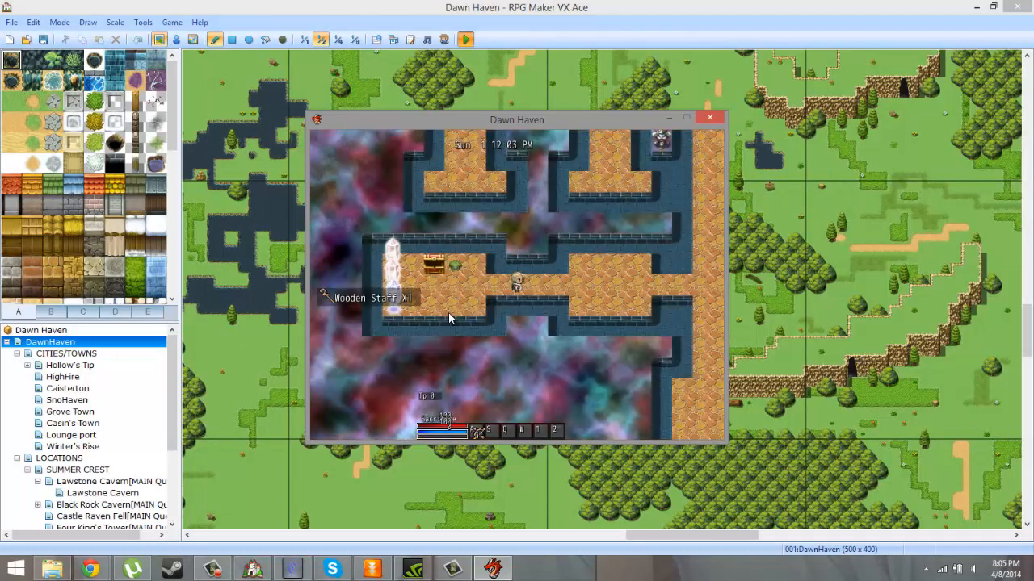
{"action": "key", "text": "Escape"}
{"action": "key", "text": "Escape"}
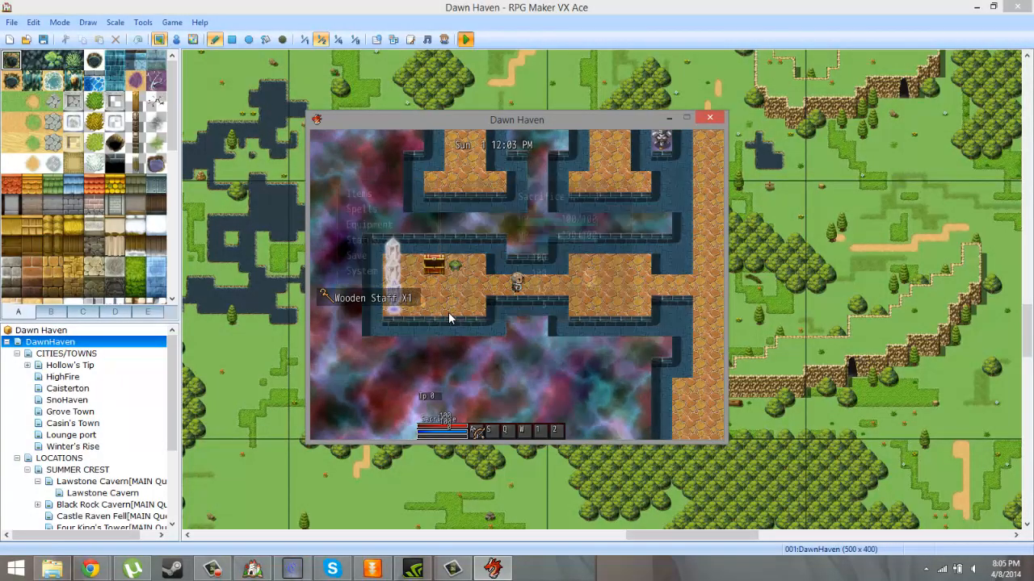
- Replace the Wooden Bow with the Wooden Staff in the character's Weapon slot
{"action": "key", "text": "Escape"}
{"action": "key", "text": "Down"}
{"action": "key", "text": "Down"}
{"action": "key", "text": "z"}
{"action": "key", "text": "z"}
{"action": "key", "text": "z"}
{"action": "key", "text": "z"}
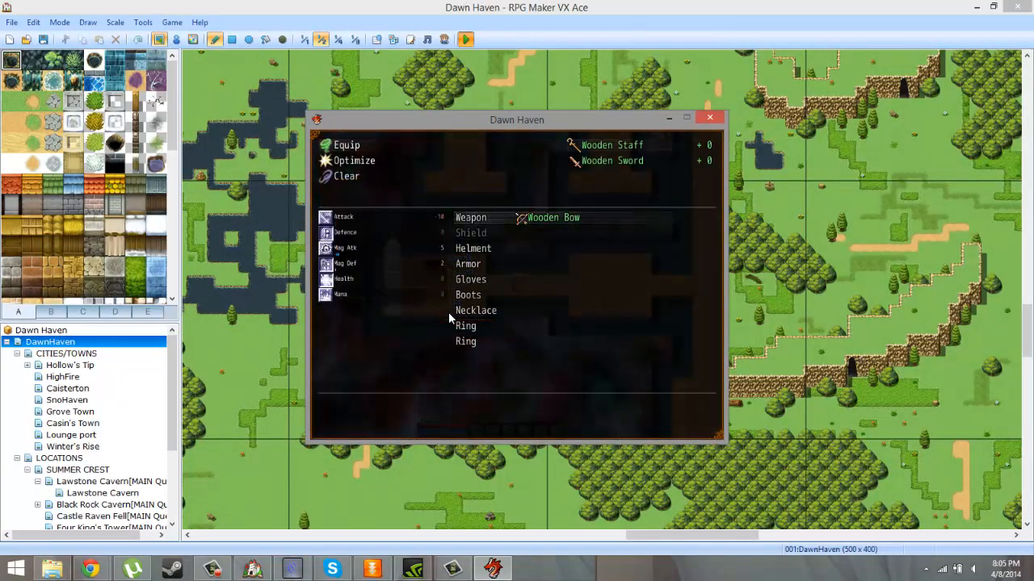
- Review the character's Mag Atk and Mag Def on the Status screen with the staff equipped, and return to the map
{"action": "key", "text": "Escape"}
{"action": "key", "text": "Escape"}
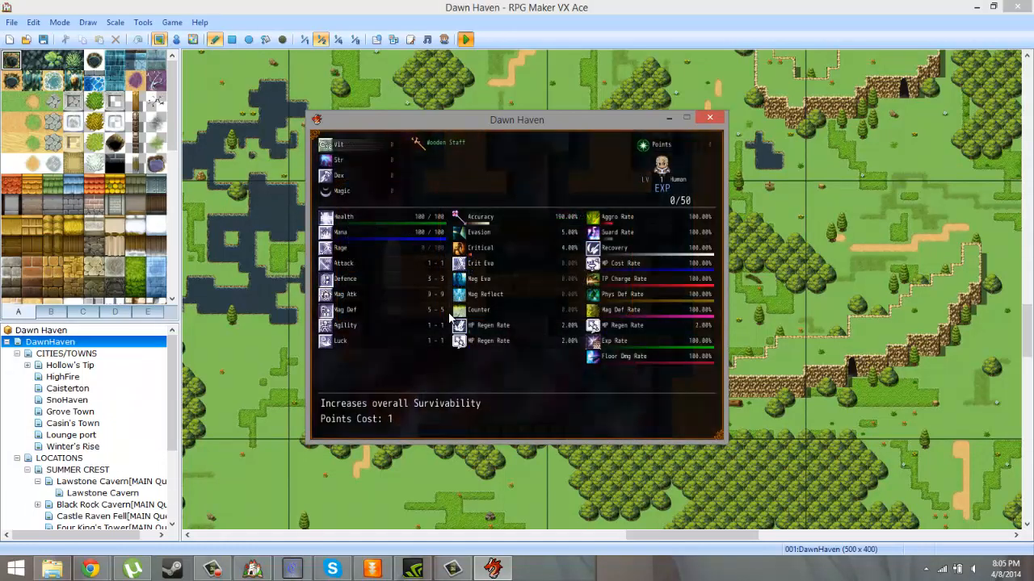
{"action": "key", "text": "Escape"}
{"action": "key", "text": "Escape"}
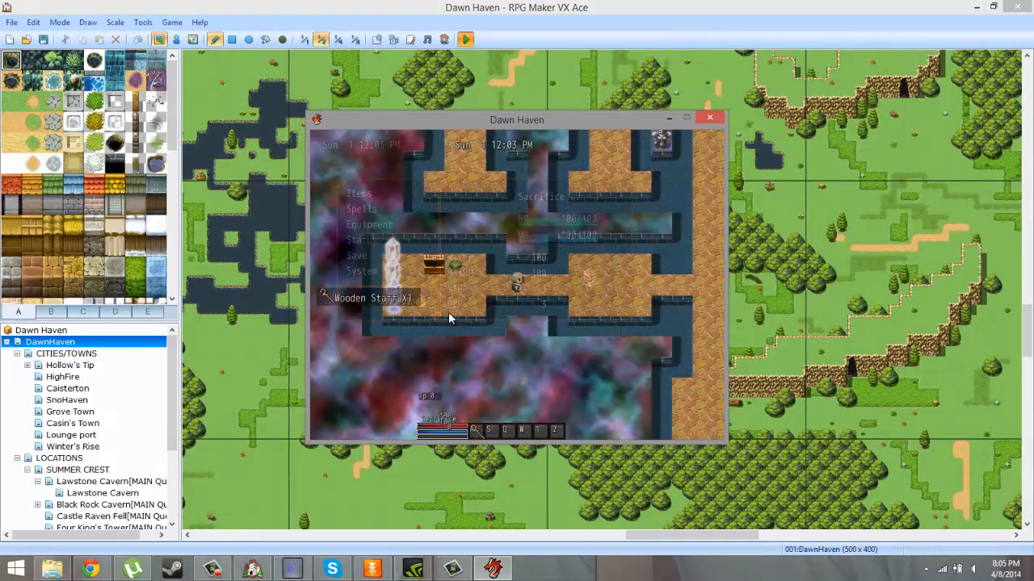
- Examine the V0019:MAT and V0020:MDF variables in the debug screen's variable list, then close the playtest
{"action": "key", "text": "F9"}
{"action": "key", "text": "Down"}
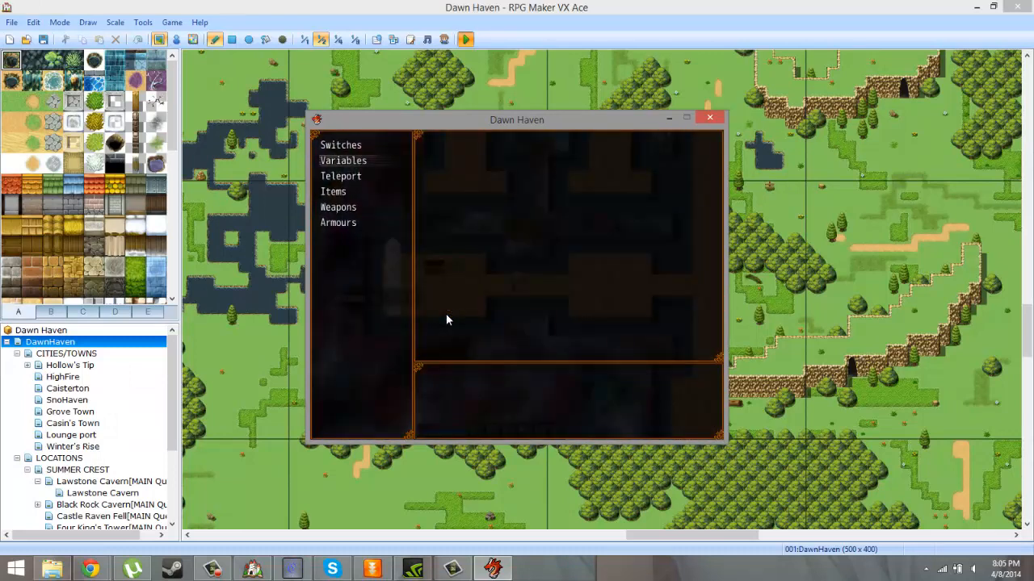
{"action": "key", "text": "Return"}
{"action": "key", "text": "Down"}
{"action": "key", "text": "Down"}
{"action": "key", "text": "Down"}
{"action": "key", "text": "Down"}
{"action": "key", "text": "Down"}
{"action": "key", "text": "Down"}
{"action": "key", "text": "Down"}
{"action": "key", "text": "Down"}
{"action": "key", "text": "Down"}
{"action": "key", "text": "Down"}
{"action": "key", "text": "Down"}
{"action": "key", "text": "Down"}
{"action": "key", "text": "Down"}
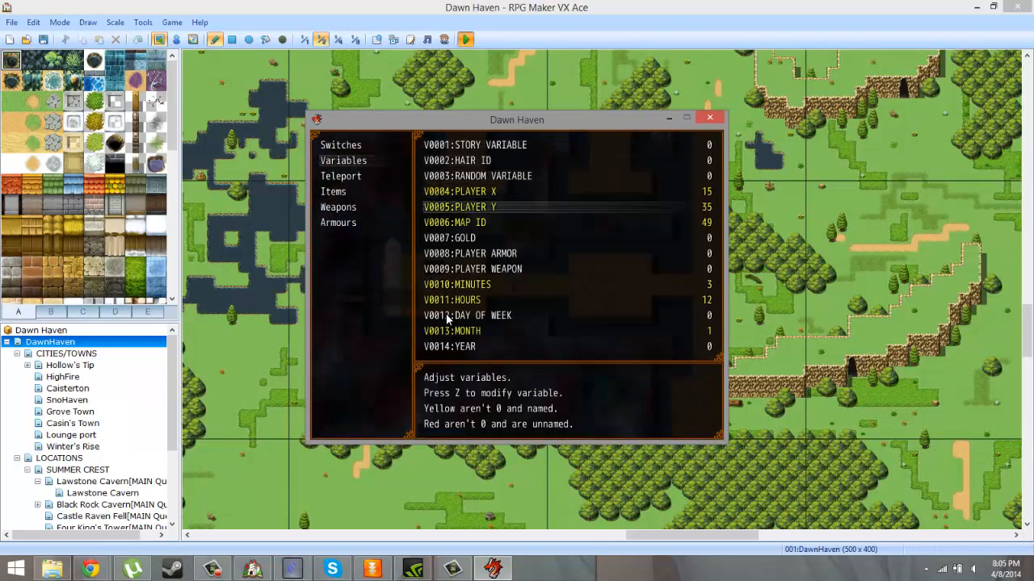
{"action": "key", "text": "Down"}
{"action": "key", "text": "Down"}
{"action": "key", "text": "Down"}
{"action": "key", "text": "Down"}
{"action": "key", "text": "Down"}
{"action": "key", "text": "Down"}
{"action": "key", "text": "Down"}
{"action": "key", "text": "Down"}
{"action": "key", "text": "Up"}
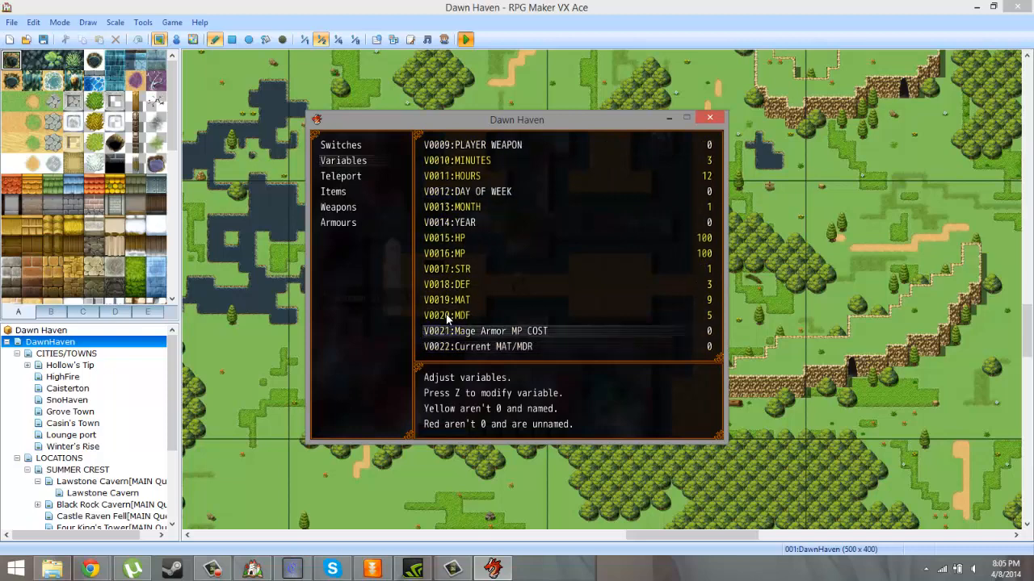
{"action": "key", "text": "Up"}
{"action": "key", "text": "Up"}
{"action": "key", "text": "Down"}
{"action": "key", "text": "Down"}
{"action": "key", "text": "Up"}
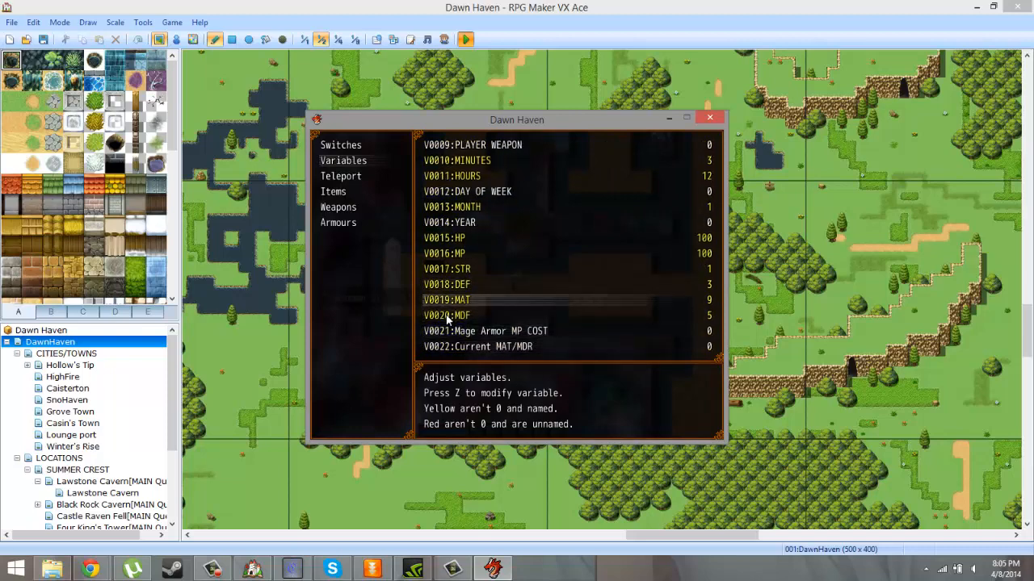
{"action": "left_click", "coordinate": [710, 118]}
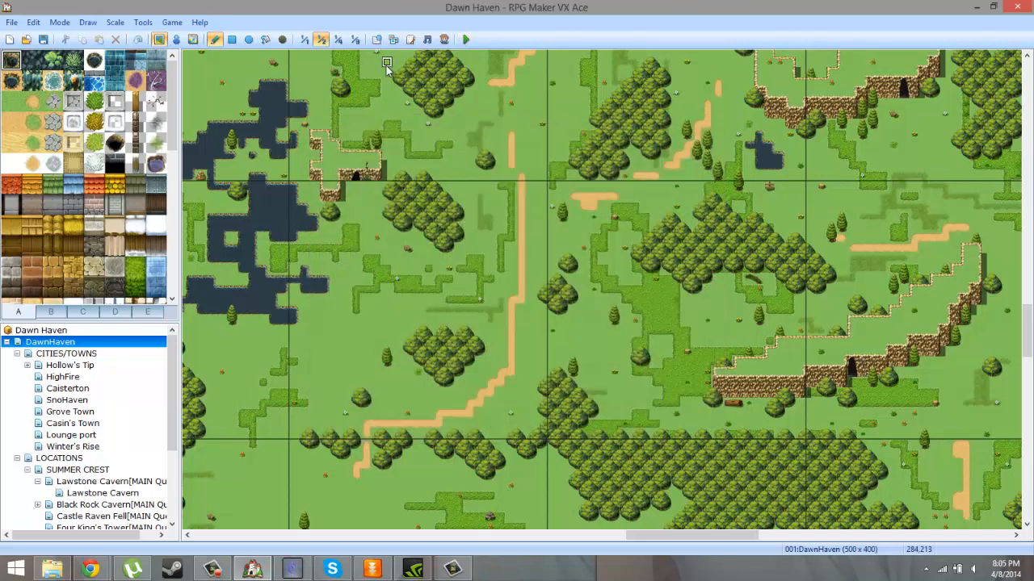
- Switch to Camtasia Studio, finish the Production Results dialog for LMG111.mp4 and minimize the program
{"action": "left_click", "coordinate": [451, 569]}
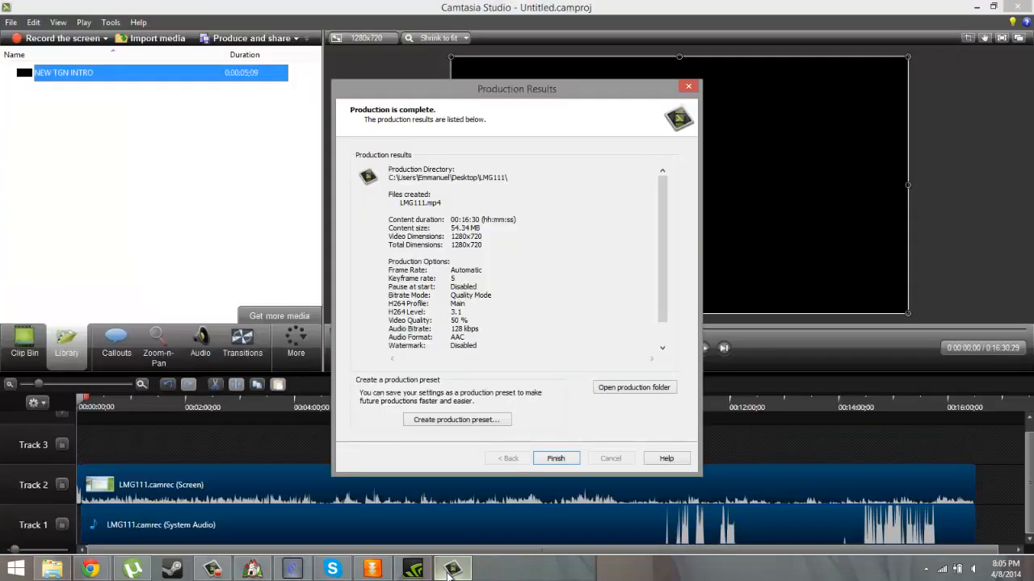
{"action": "left_click", "coordinate": [555, 458]}
{"action": "left_click", "coordinate": [975, 8]}
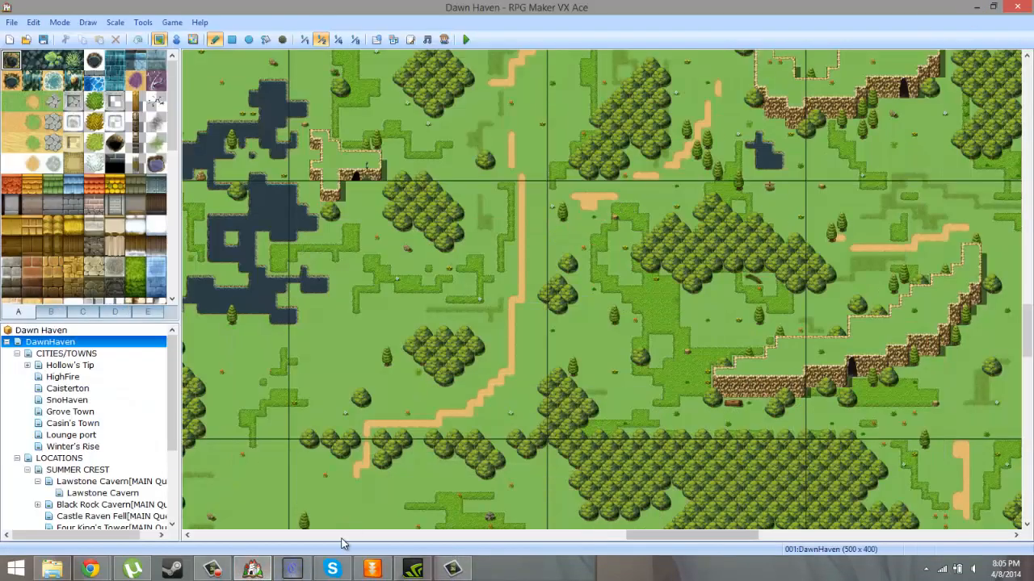
- Open Task Manager, inspect the Bitdefender Security Service process and its Virus Shield entry, and minimize the window
{"action": "key", "text": "ctrl+shift+Escape"}
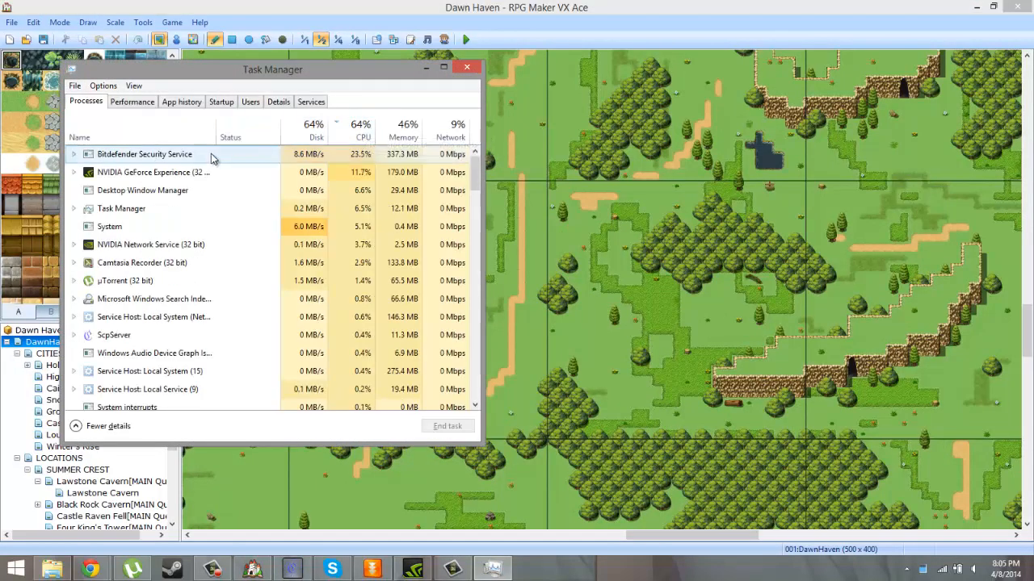
{"action": "double_click", "coordinate": [211, 154]}
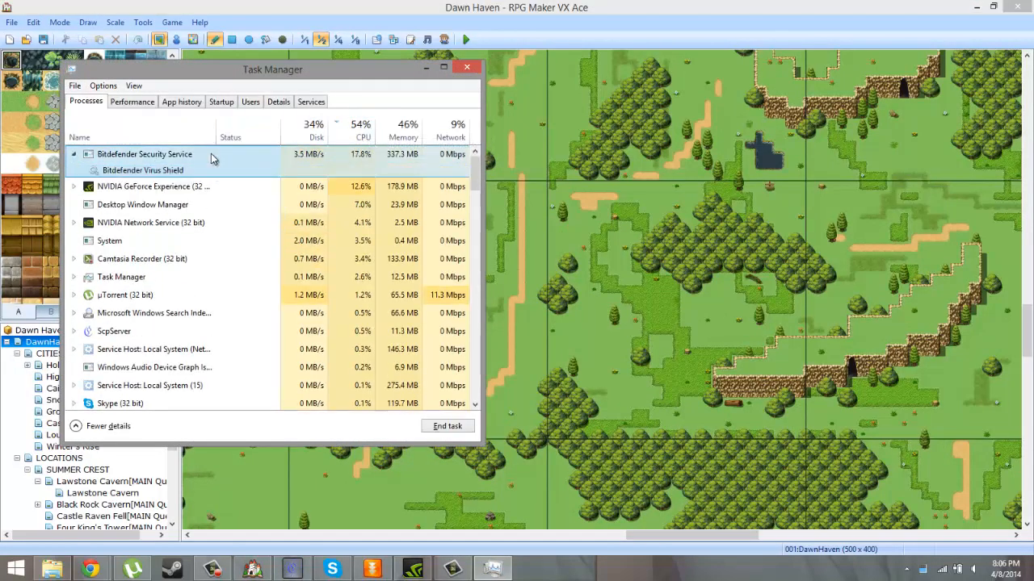
{"action": "left_click", "coordinate": [172, 172]}
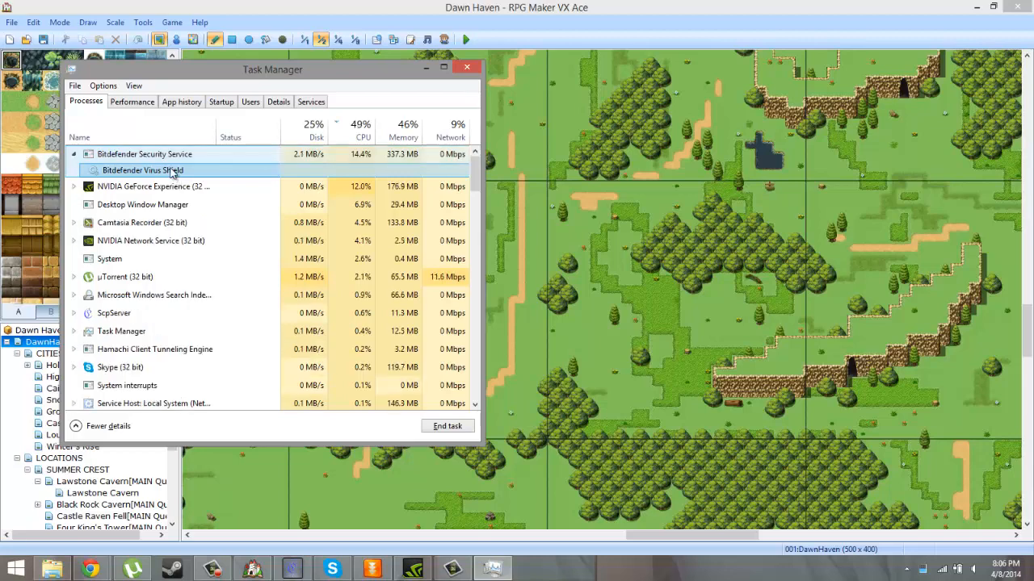
{"action": "left_click", "coordinate": [428, 70]}
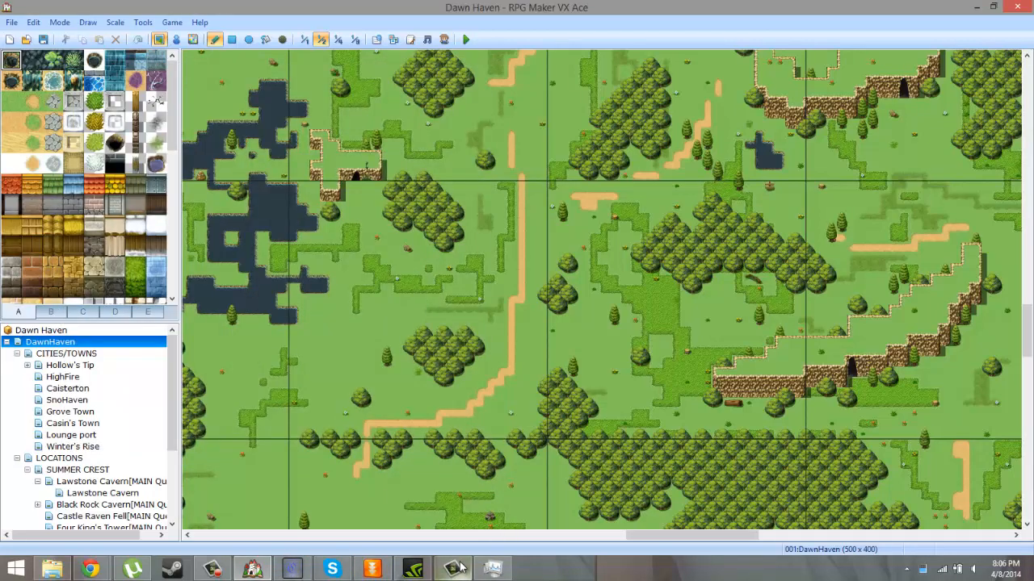
{"action": "left_click", "coordinate": [214, 569]}
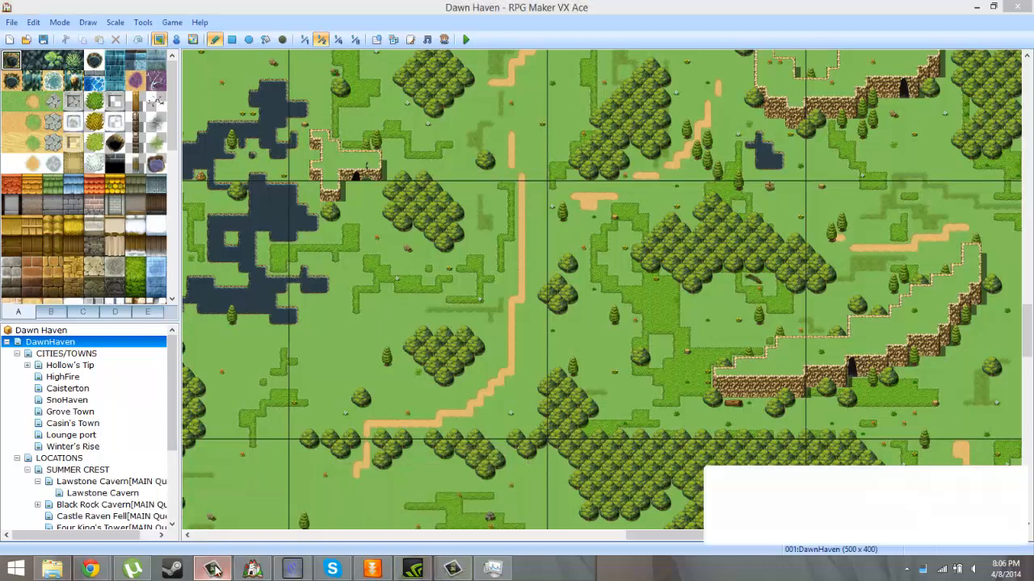